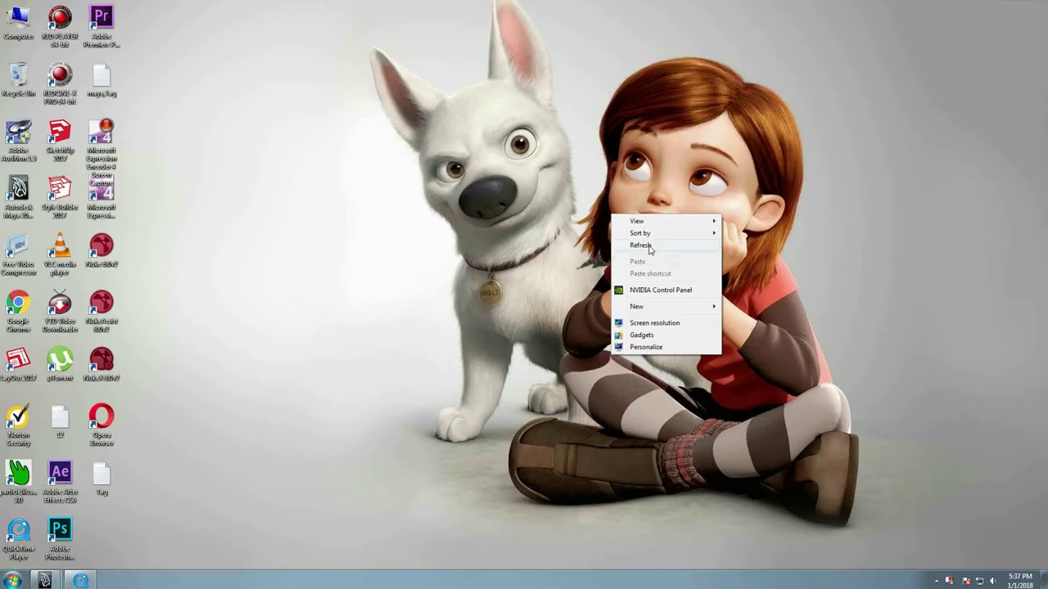
Refresh the desktop and bring the QuickTime window with the dinosaur animation to the front
click(649, 246)
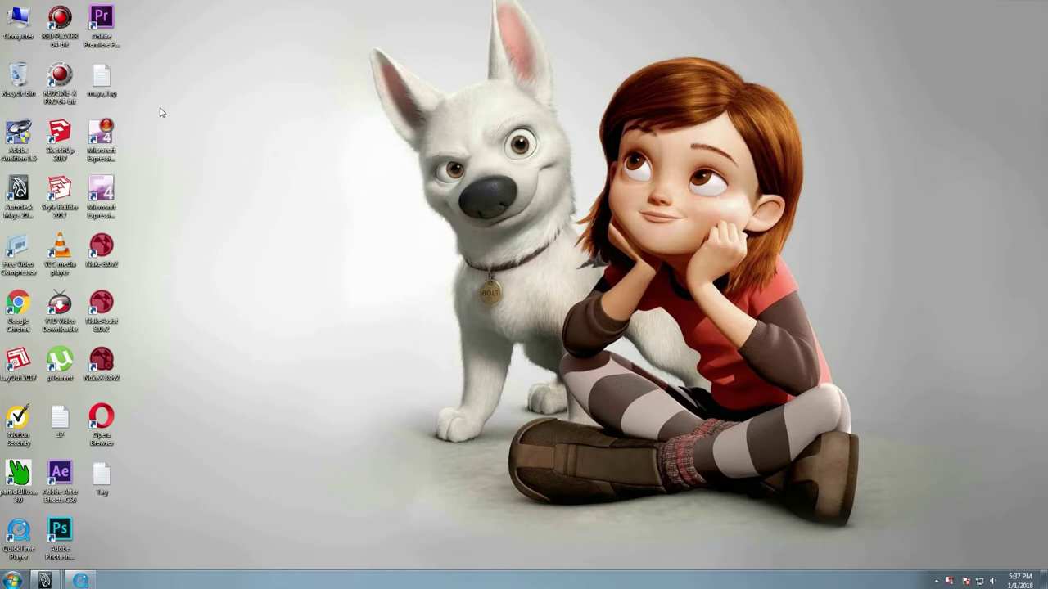
click(88, 582)
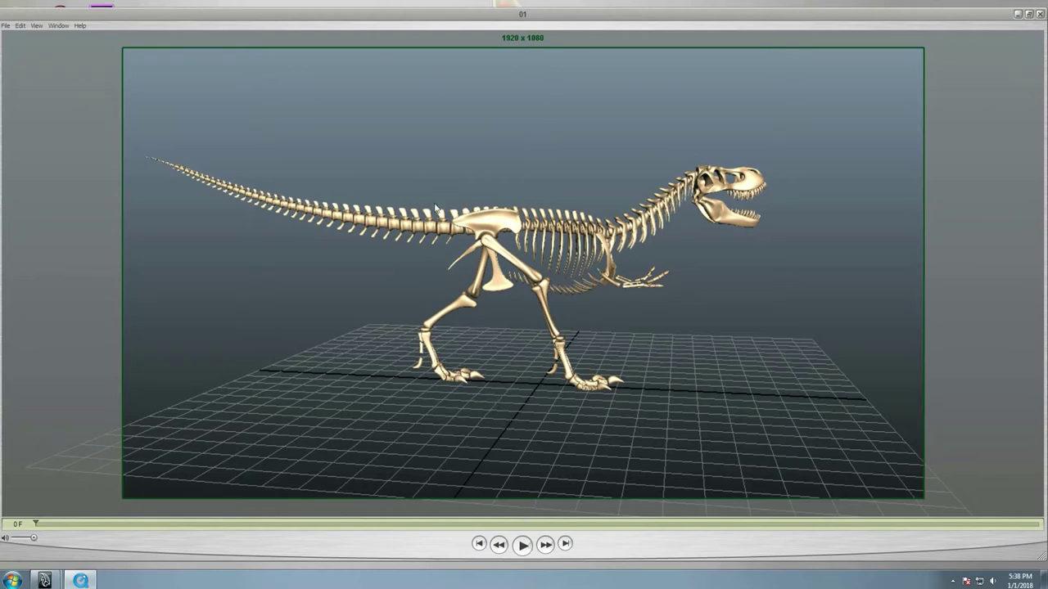
Play the T-rex skeleton walk cycle video in QuickTime Player
click(524, 546)
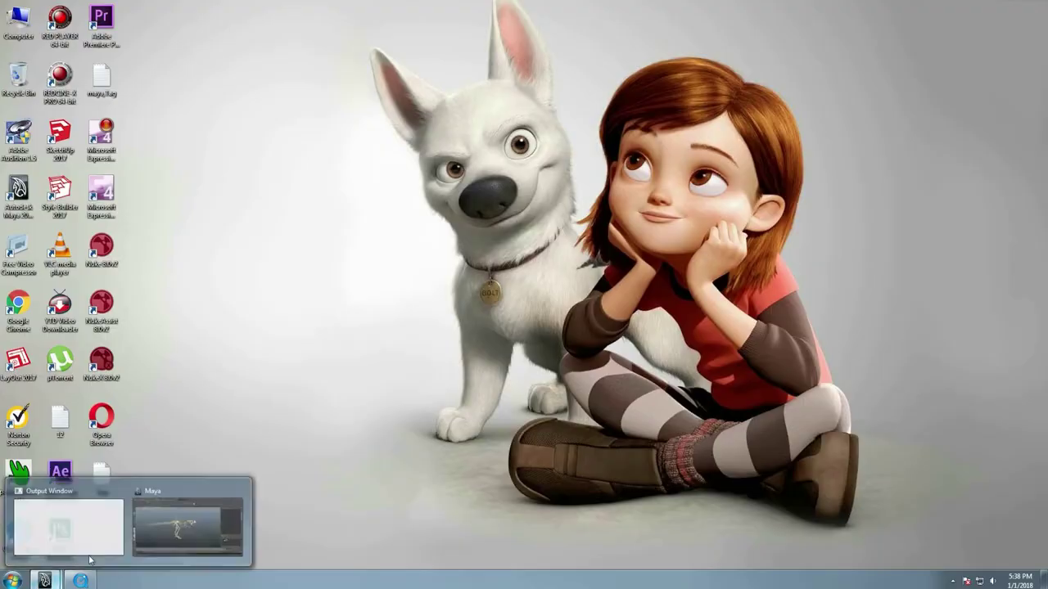
Restore Maya, close the Graph Editor and orbit around the T-rex skeleton
click(226, 523)
mouse_move(45, 581)
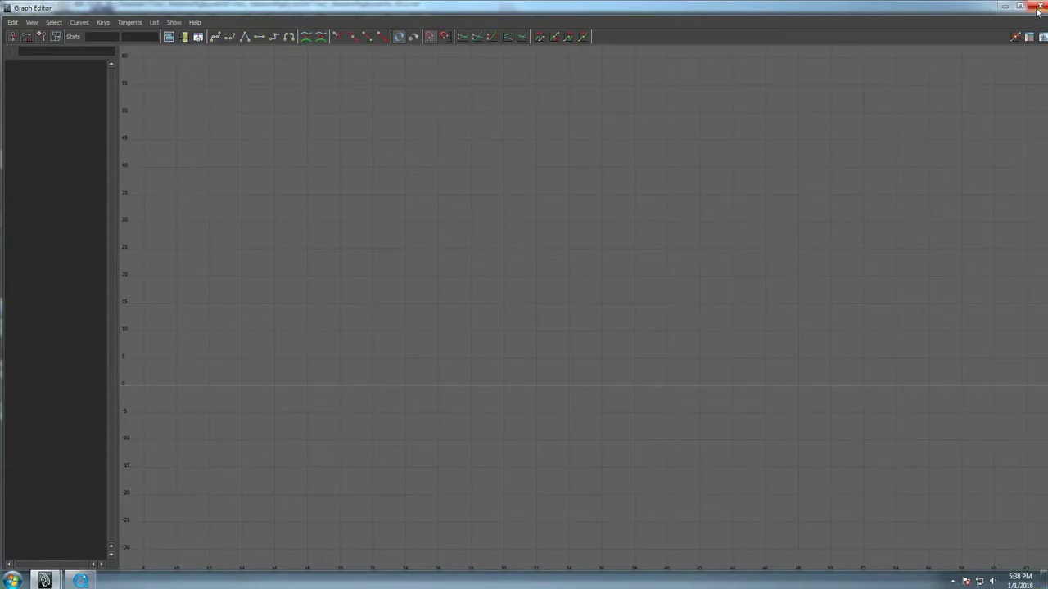
click(1038, 8)
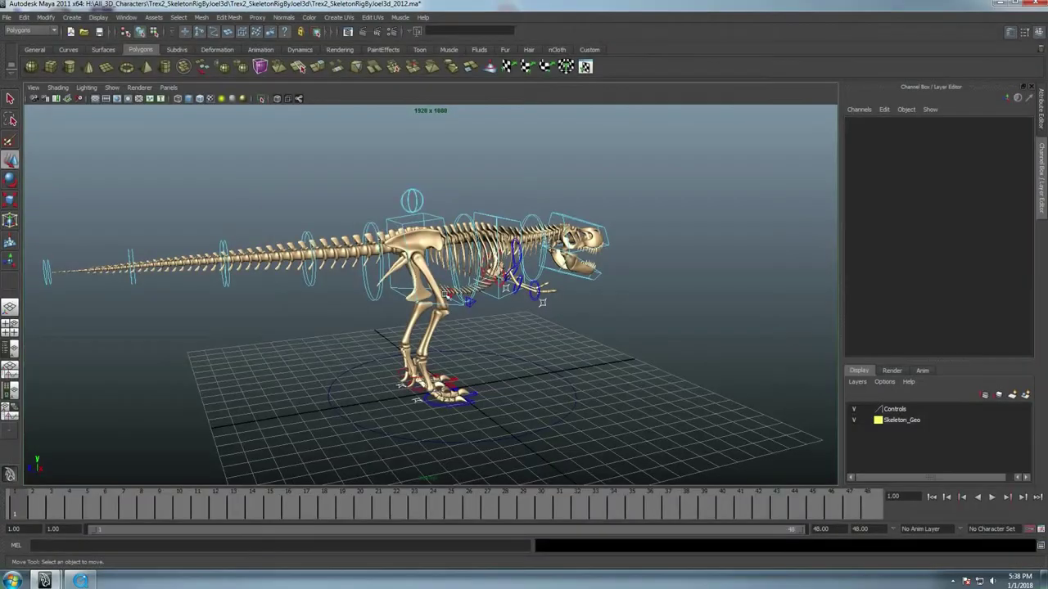
mouse_move(586, 350)
alt+mouse_down()
mouse_move(477, 297)
mouse_move(439, 312)
mouse_move(81, 237)
mouse_move(401, 311)
mouse_move(390, 311)
alt+mouse_up()
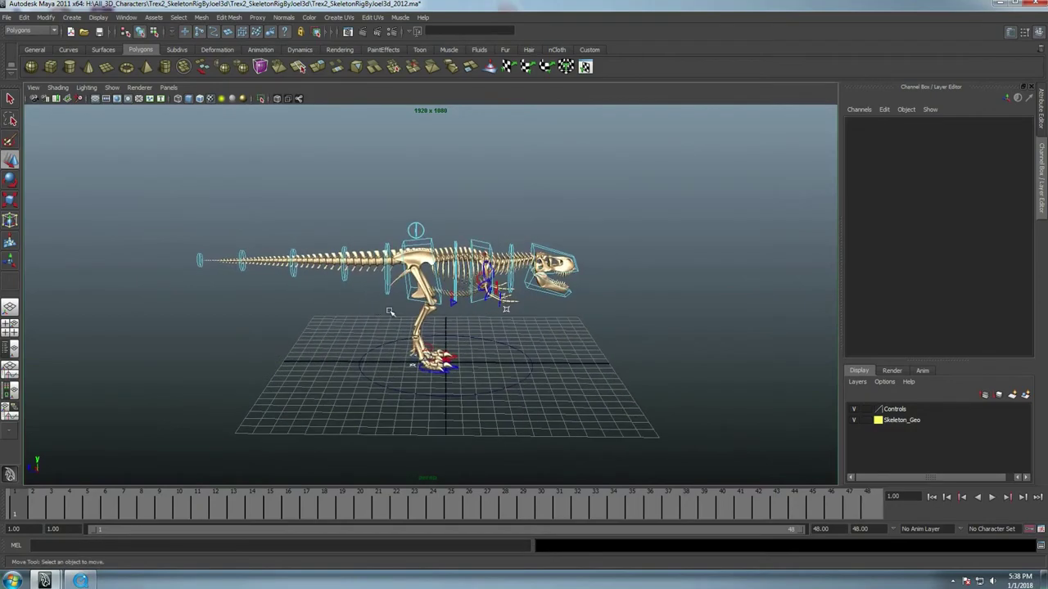
click(212, 255)
mouse_move(212, 255)
alt+mouse_down()
mouse_move(352, 315)
mouse_move(504, 209)
alt+mouse_up()
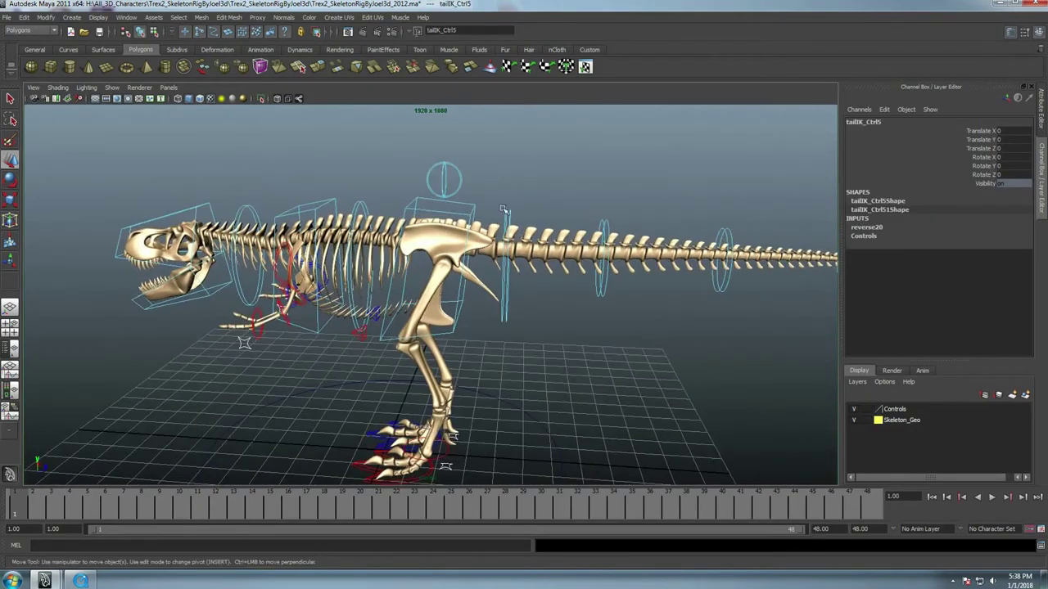
Test-move Main_COG_ctrl and lower Hip_ctrl, then undo the hips back to rest
click(473, 212)
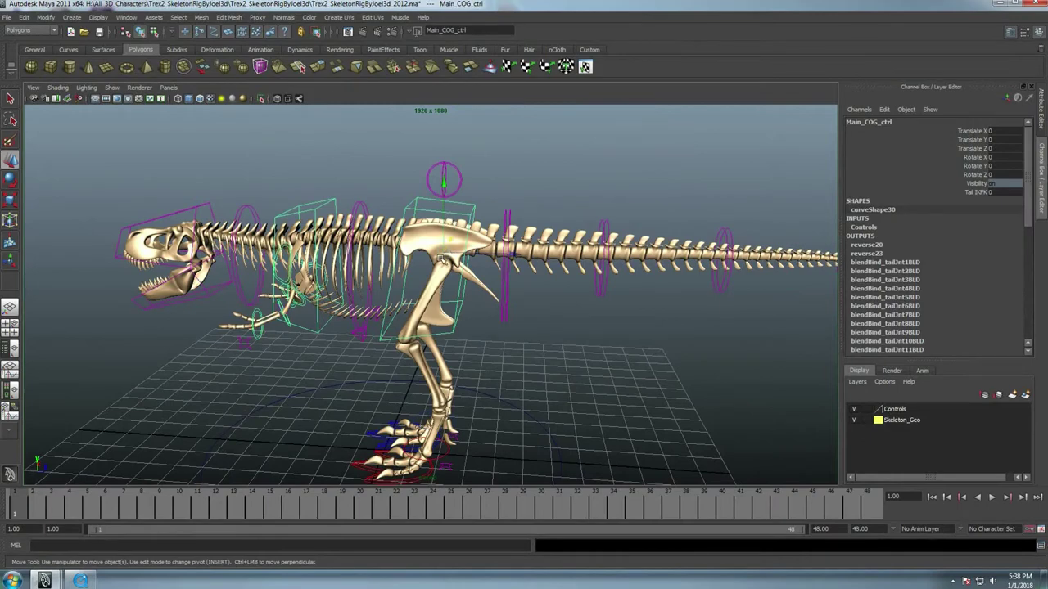
drag(441, 259, 417, 258)
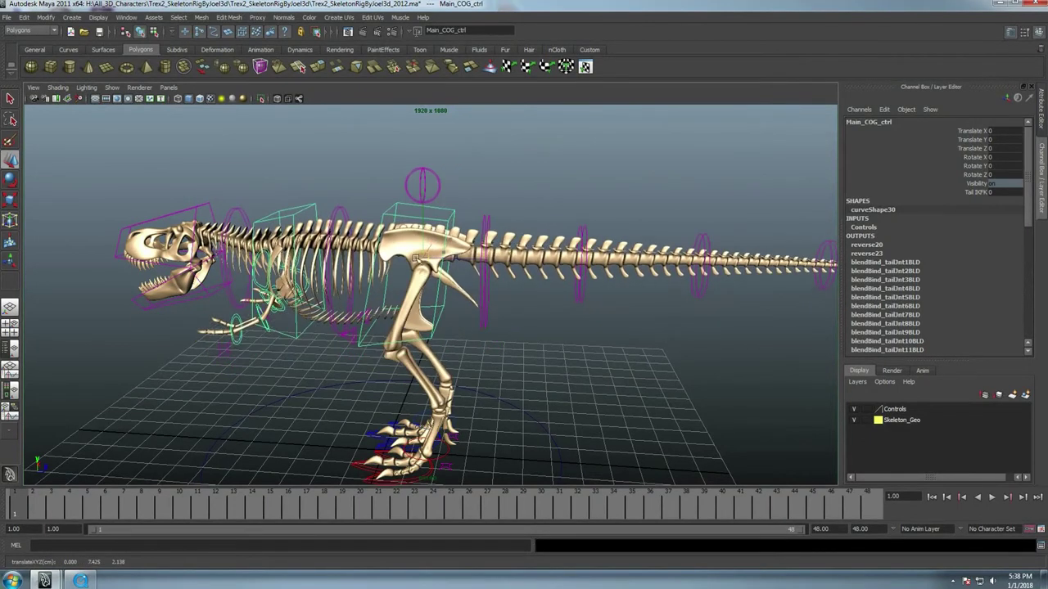
alt+drag(417, 258, 463, 188)
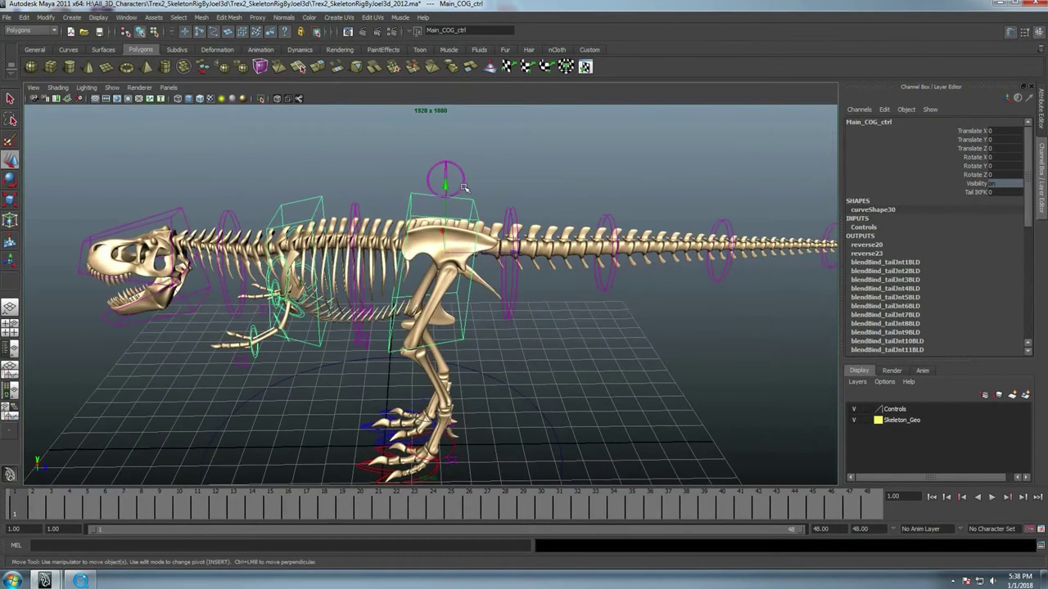
click(456, 176)
click(455, 170)
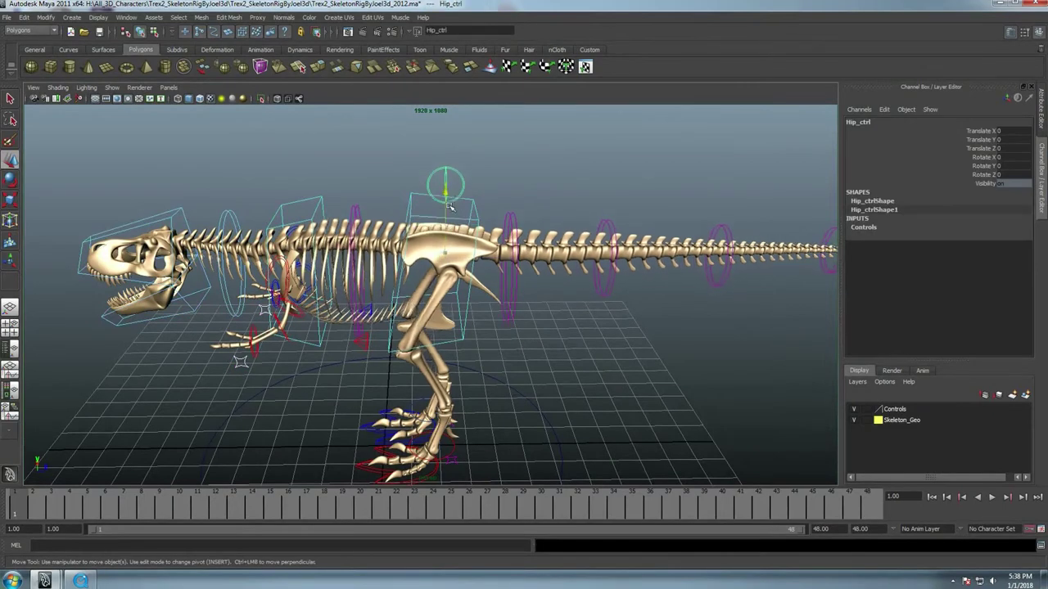
mouse_move(436, 198)
mouse_down()
mouse_move(436, 215)
mouse_move(449, 211)
mouse_up()
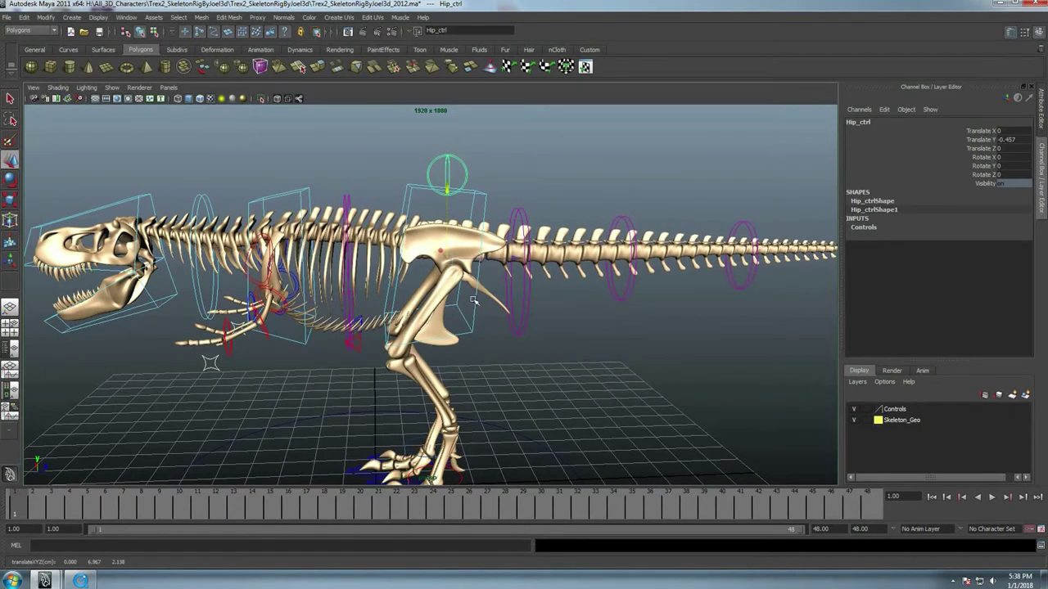
key(ctrl+z)
key(ctrl+z)
key(ctrl+z)
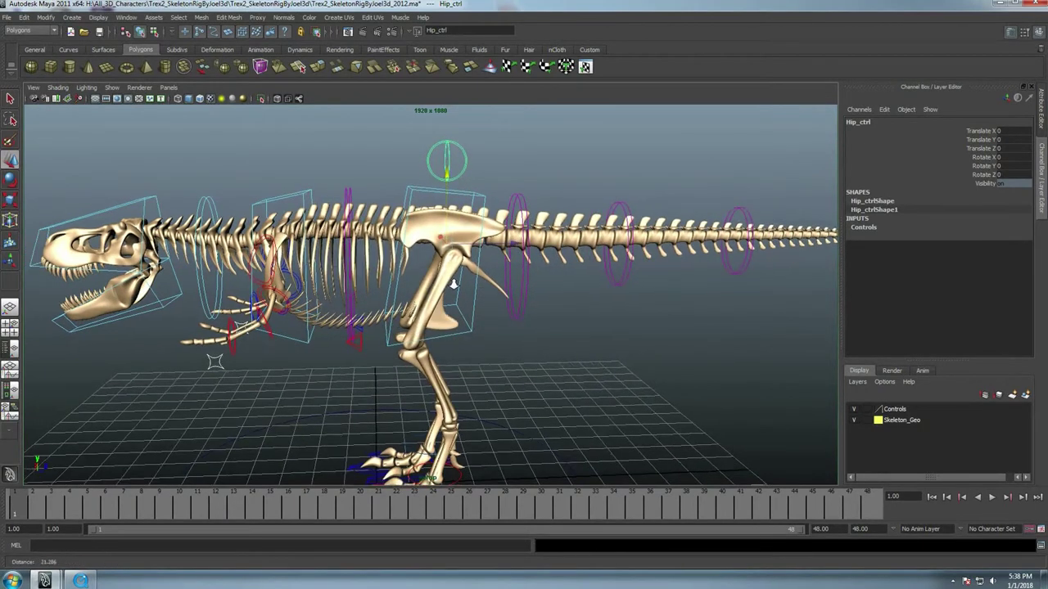
key(ctrl+z)
key(ctrl+z)
Try lowering the IK_middleNeck control, then orbit and zoom around the skeleton
click(258, 227)
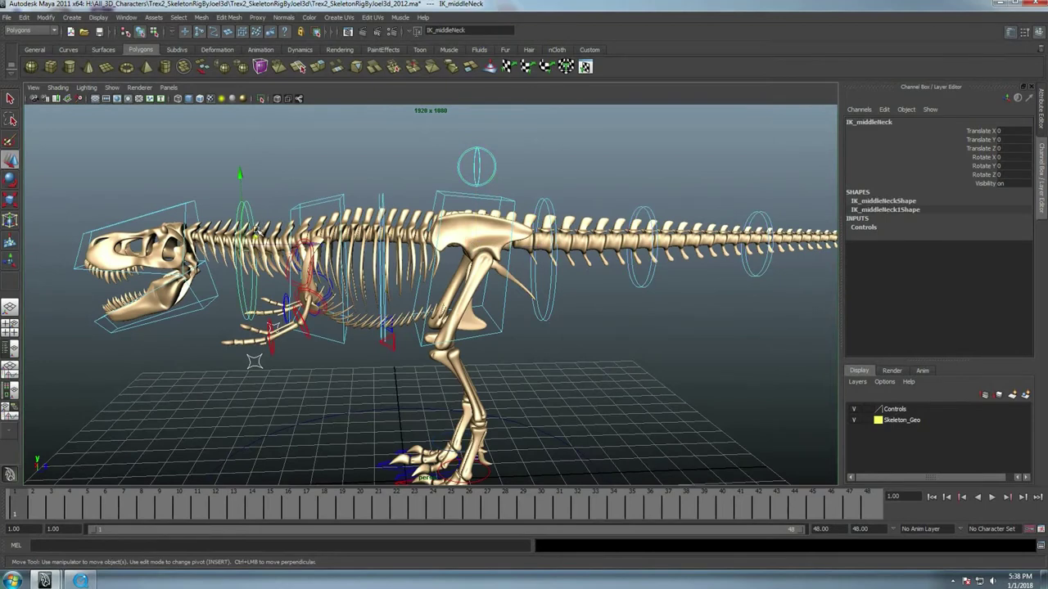
drag(239, 174, 243, 190)
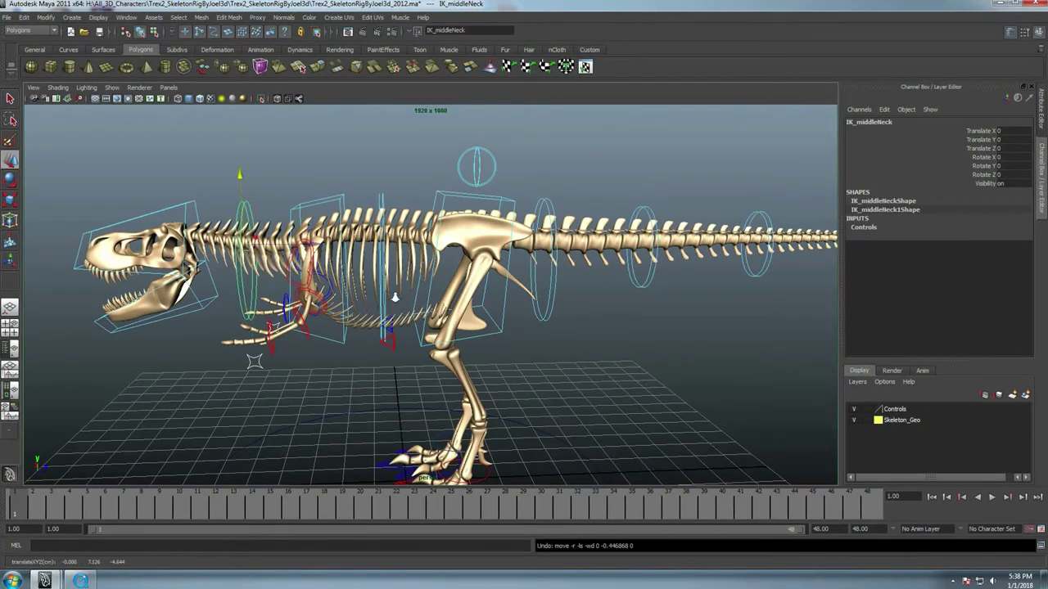
alt+drag(396, 297, 352, 303)
scroll(309, 309, up, 4)
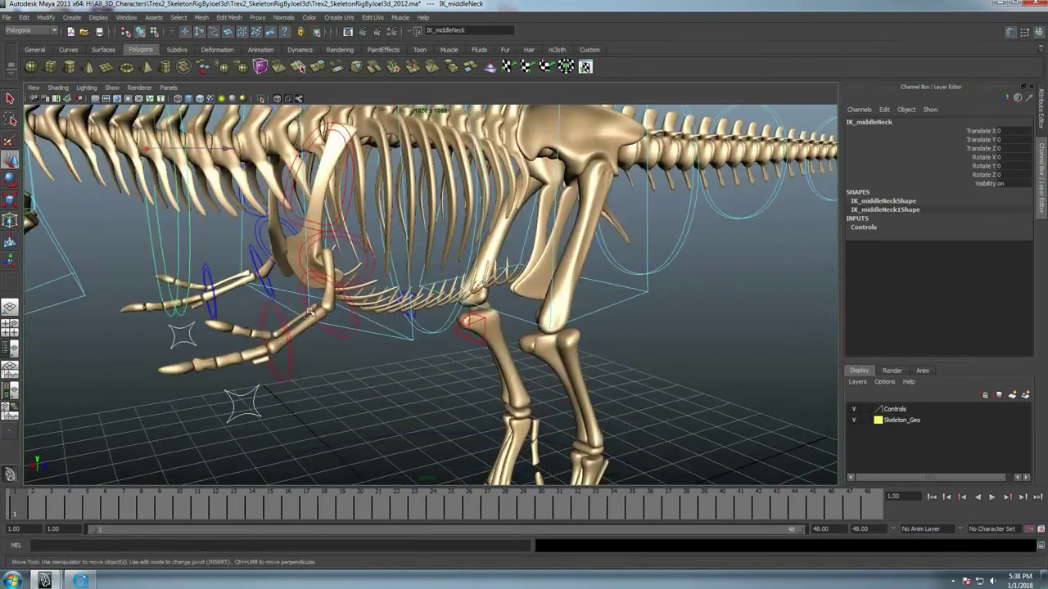
Test L_FK_shoulder_Ctrl by moving it (undone), then swinging the left arm with rotation
click(334, 248)
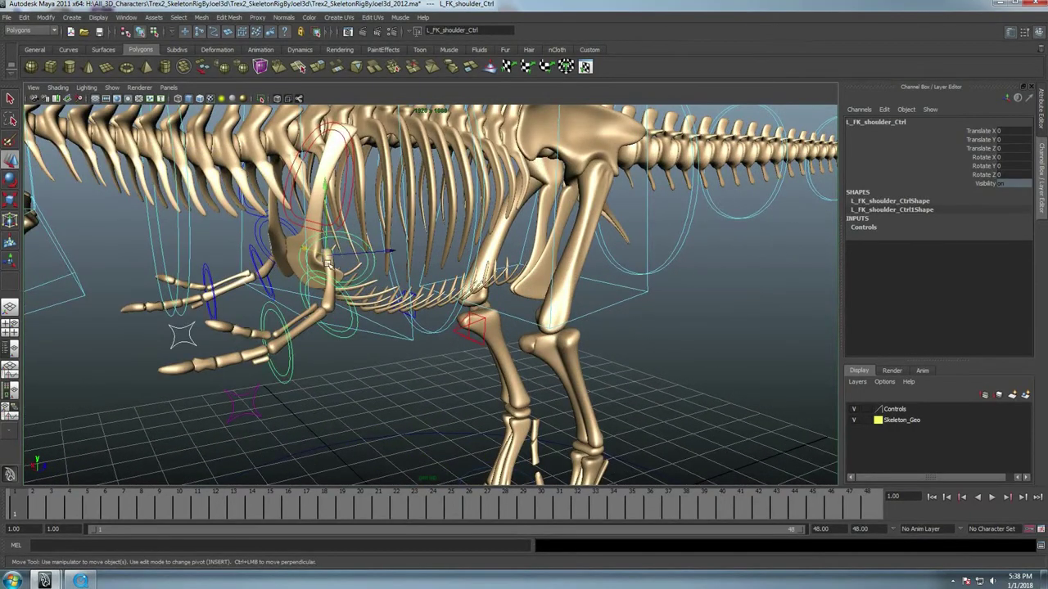
drag(328, 253, 343, 253)
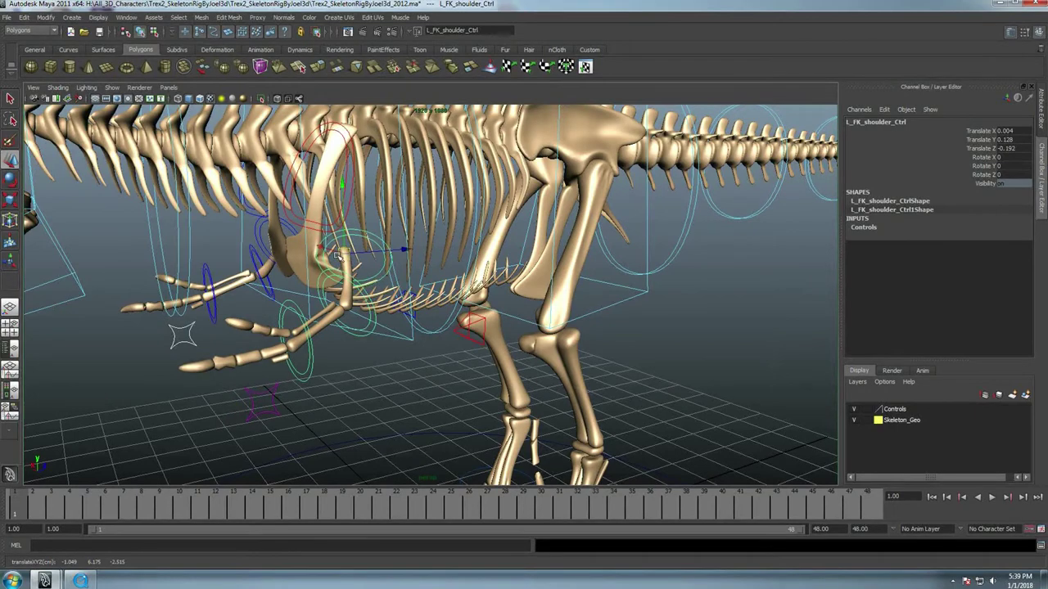
key(ctrl+z)
key(e)
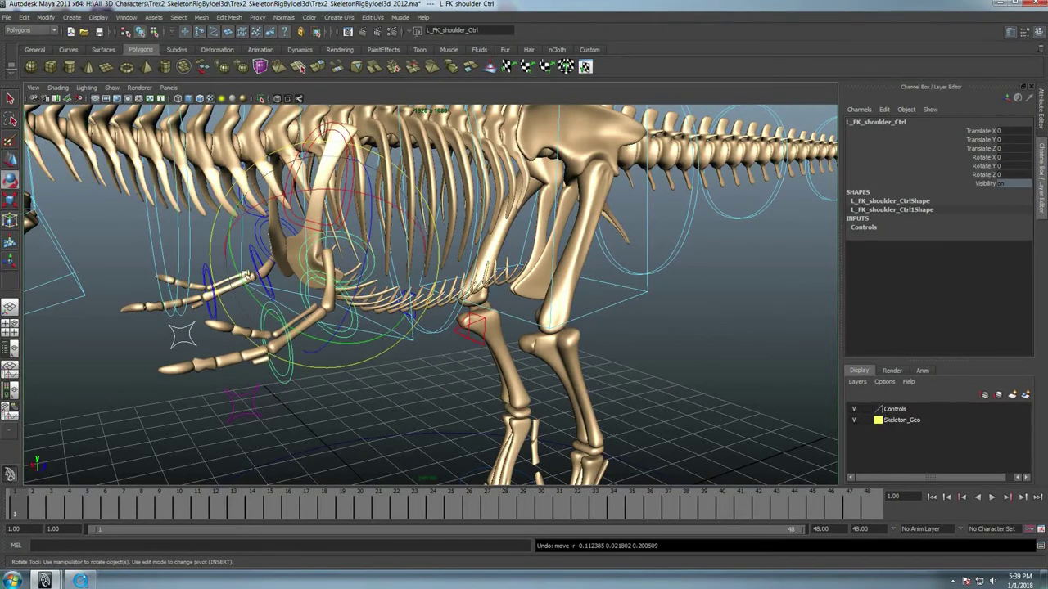
drag(245, 277, 397, 296)
scroll(397, 297, down, 5)
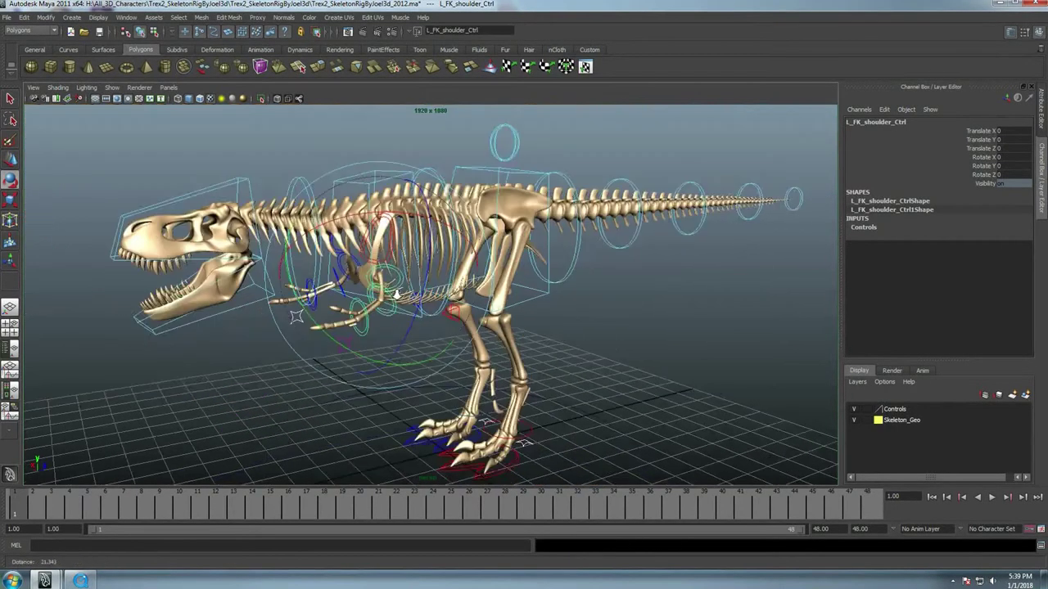
scroll(397, 293, up, 3)
scroll(426, 327, up, 3)
scroll(459, 360, up, 2)
Test-move L_IK_foot_ctrl, undo it, and set its Roll Toes to -5
click(481, 381)
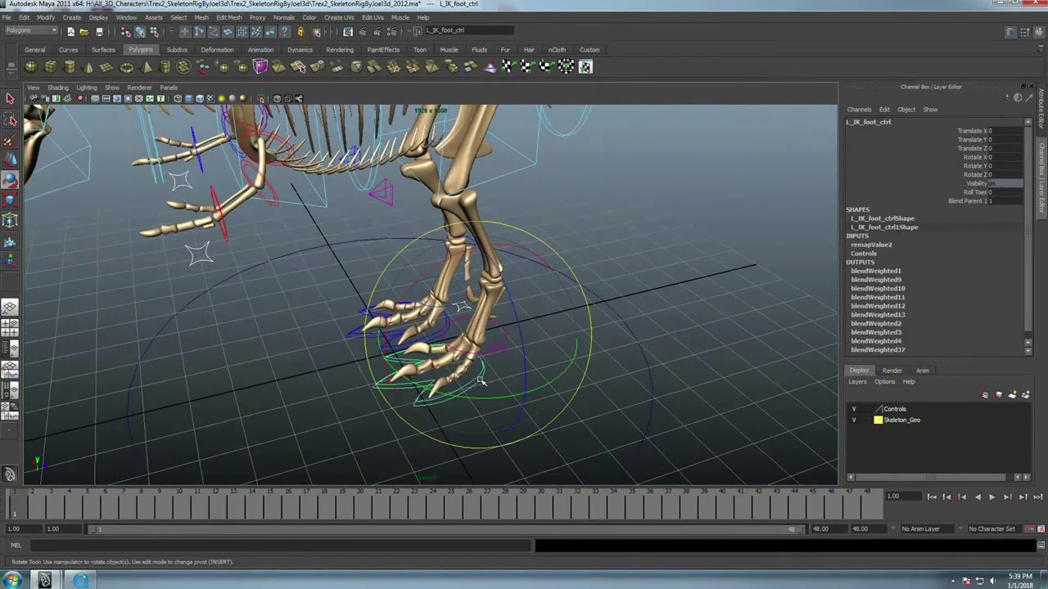
key(w)
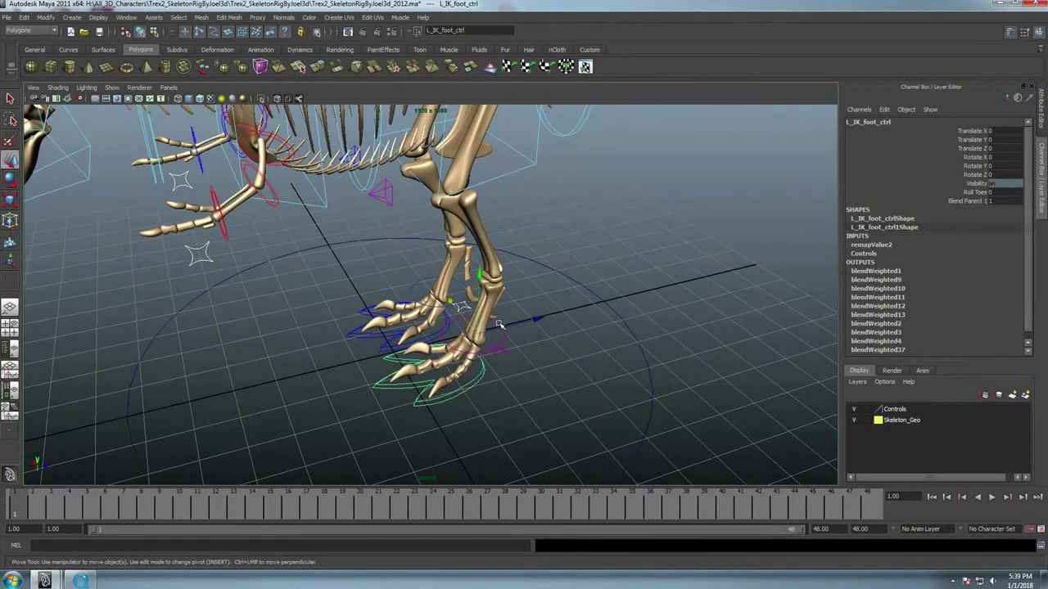
mouse_move(464, 306)
mouse_down()
mouse_move(467, 219)
mouse_move(480, 231)
mouse_up()
key(ctrl+z)
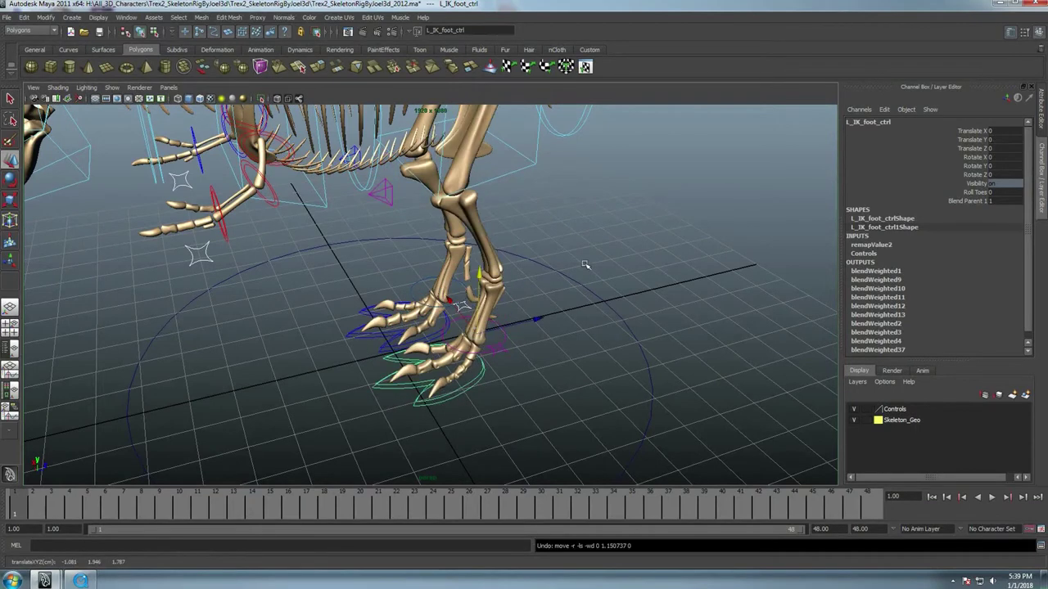
click(973, 193)
middle_drag(507, 299, 219, 288)
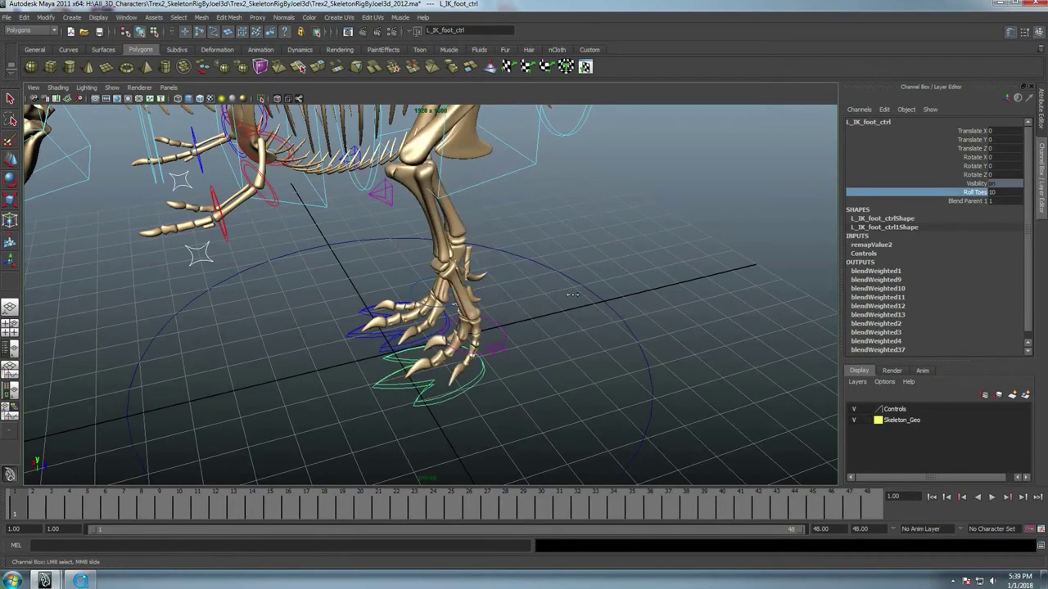
mouse_move(218, 288)
alt+mouse_down()
mouse_move(438, 297)
mouse_move(335, 115)
alt+mouse_up()
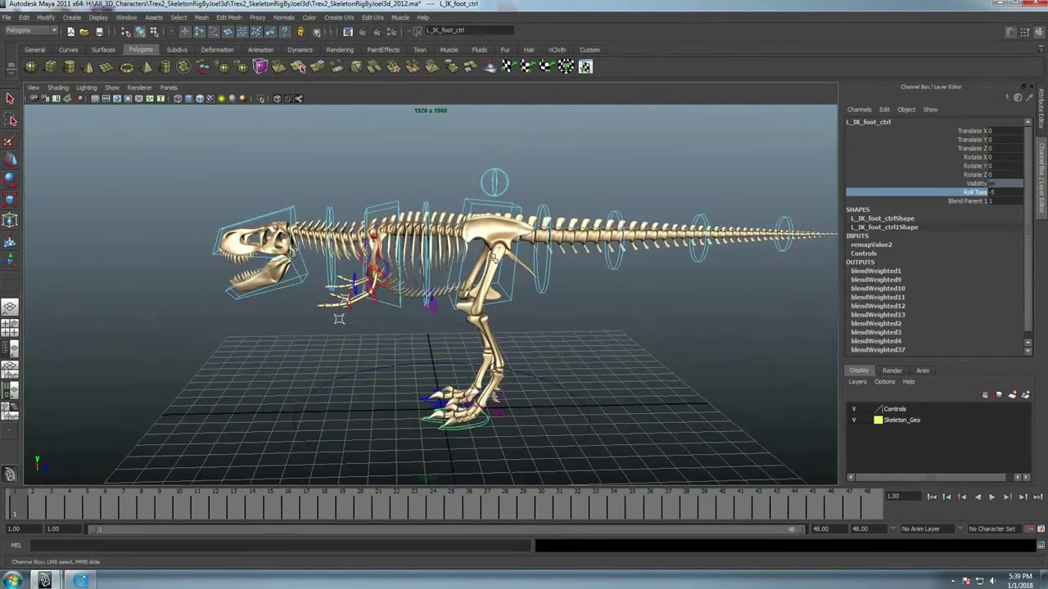
alt+drag(334, 115, 487, 328)
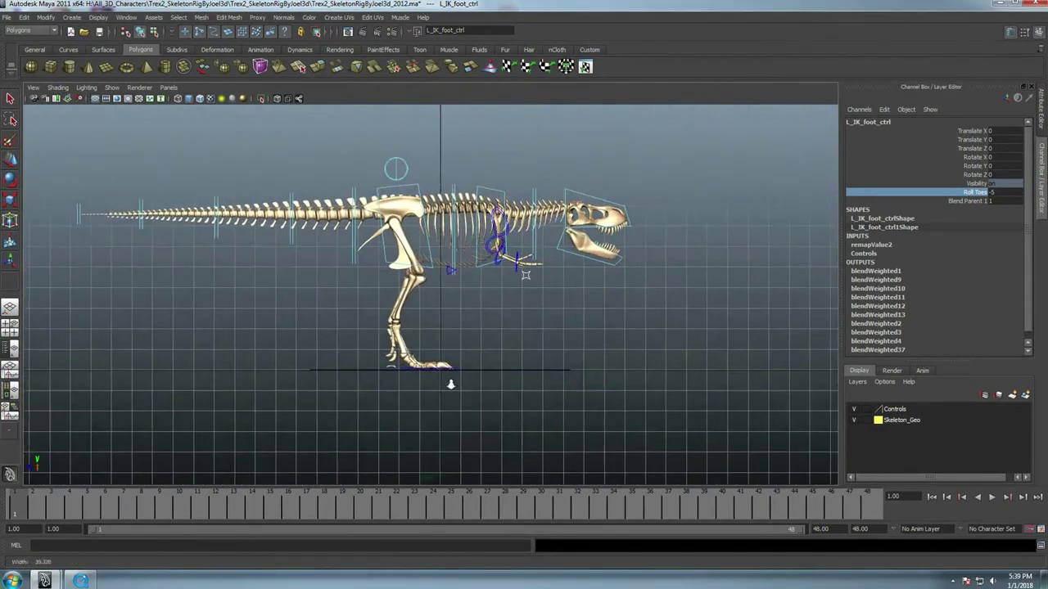
In perspective view, try stepping the right foot forward and pulling the left foot back
key(space)
drag(398, 344, 373, 327)
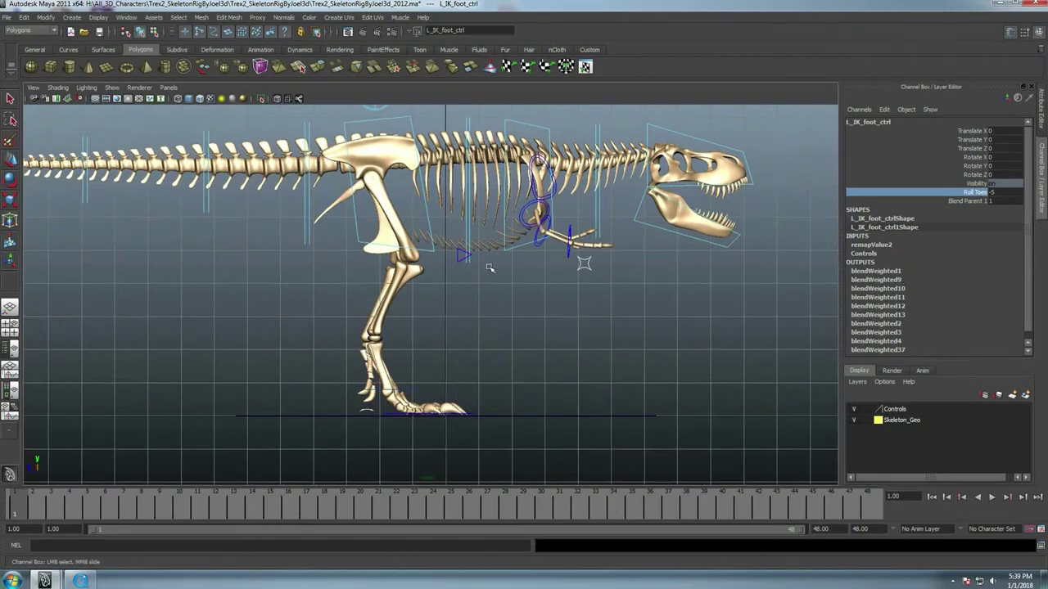
mouse_move(486, 306)
alt+mouse_down()
mouse_move(619, 303)
mouse_move(445, 352)
alt+mouse_up()
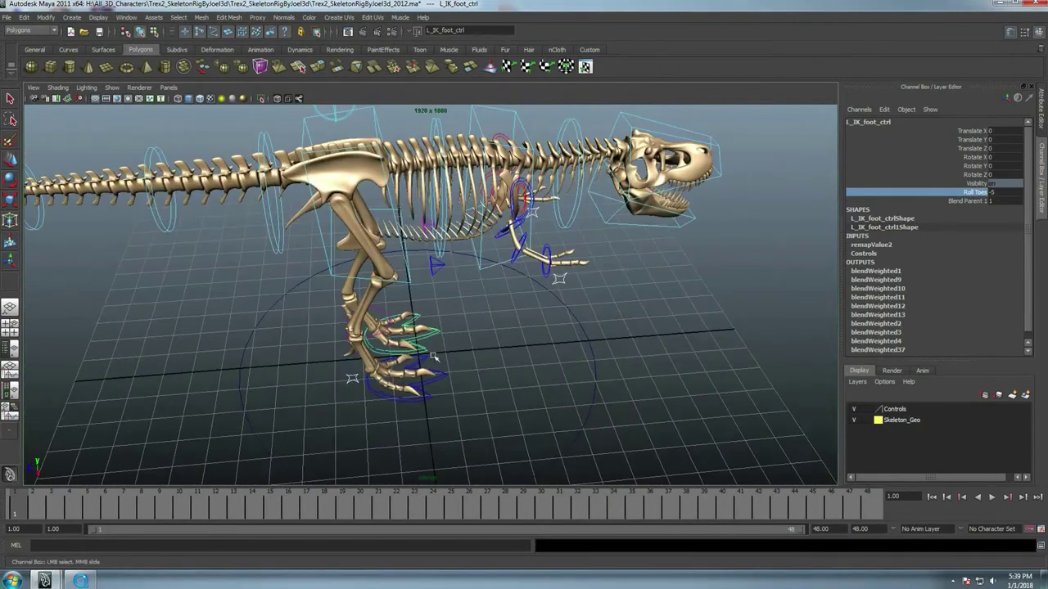
click(455, 377)
key(w)
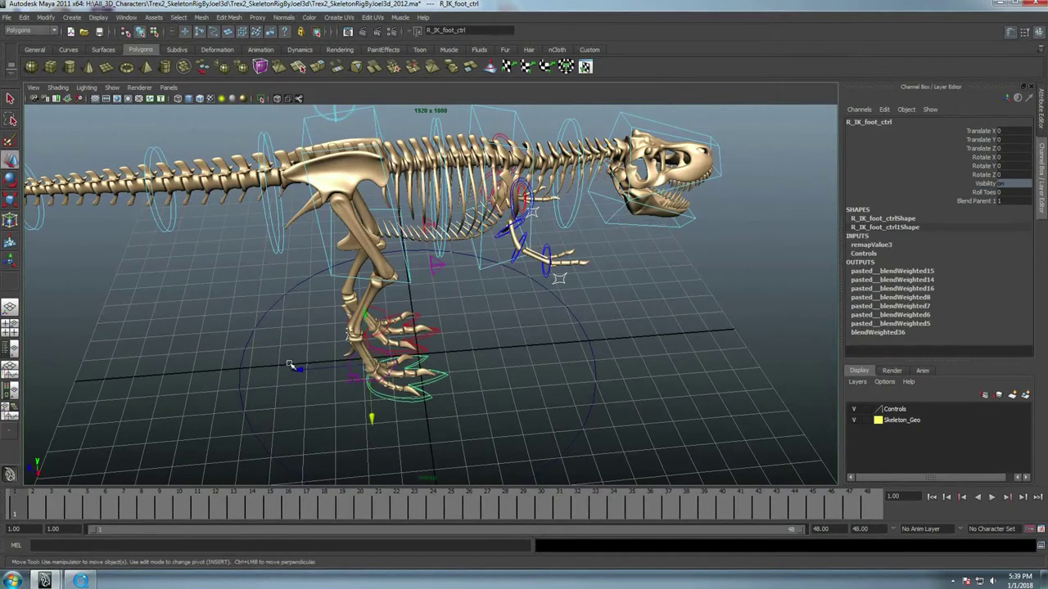
drag(291, 365, 436, 334)
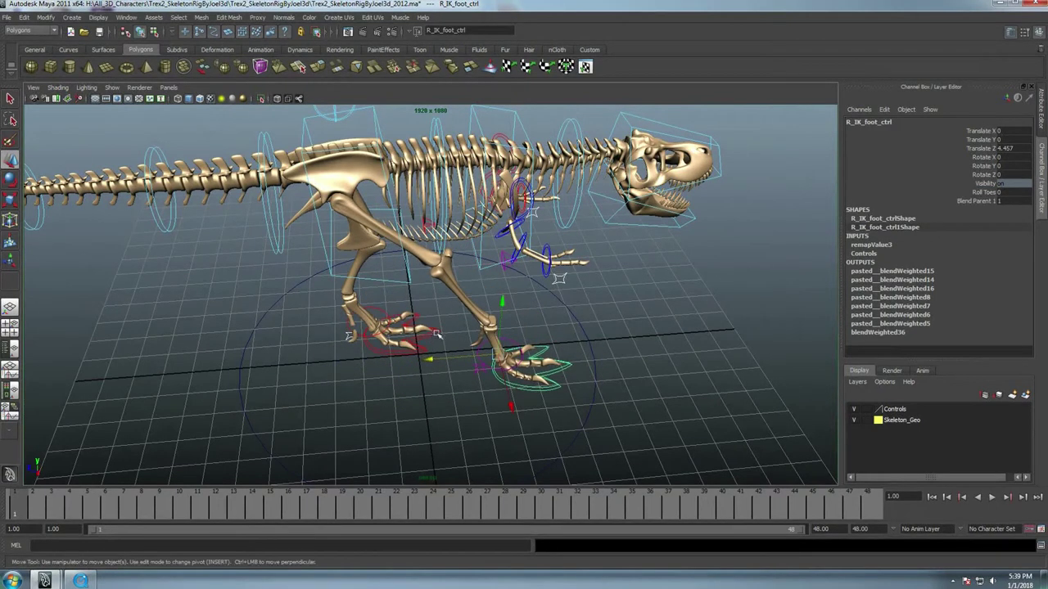
click(434, 334)
mouse_move(295, 329)
mouse_down()
mouse_move(245, 360)
mouse_move(568, 320)
mouse_up()
In side view, move R_IK_foot_ctrl back along Z to Translate Z 1.999
key(space)
alt+right_drag(568, 320, 652, 388)
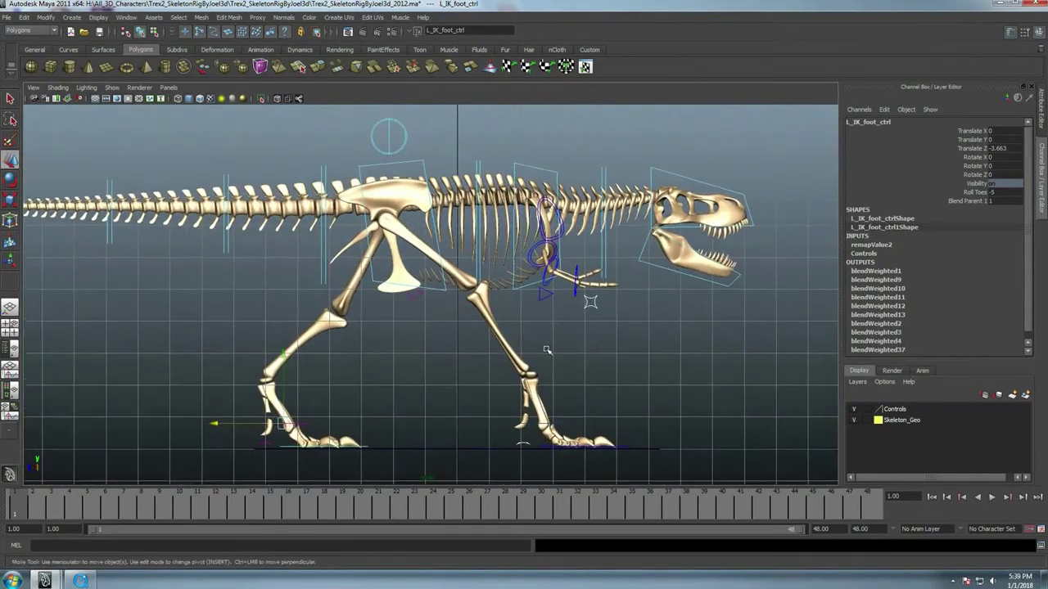
click(652, 389)
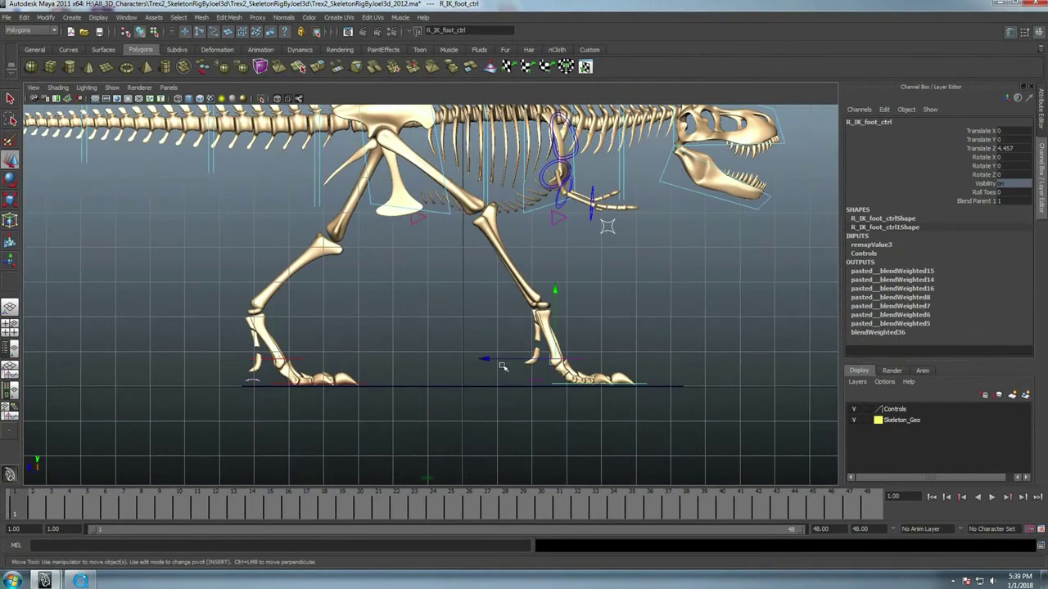
mouse_move(503, 366)
mouse_down()
mouse_move(372, 350)
mouse_move(596, 357)
mouse_move(468, 363)
mouse_move(404, 357)
mouse_move(636, 352)
mouse_move(386, 351)
mouse_move(403, 346)
mouse_up()
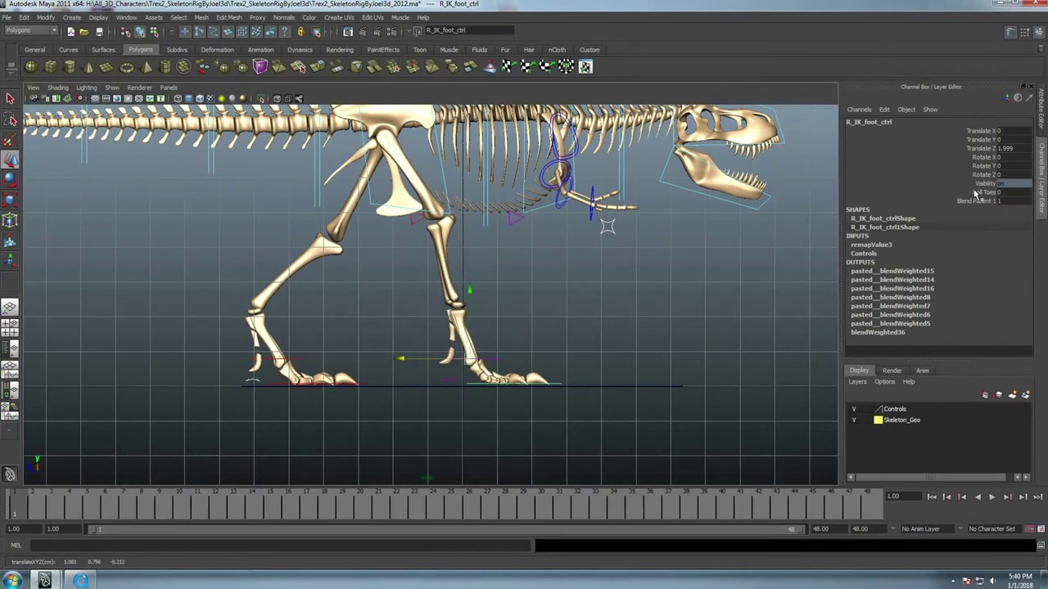
Tilt R_IK_foot_ctrl to Rotate X -10
click(984, 156)
mouse_move(610, 311)
middle_down()
mouse_move(557, 320)
mouse_move(581, 321)
middle_up()
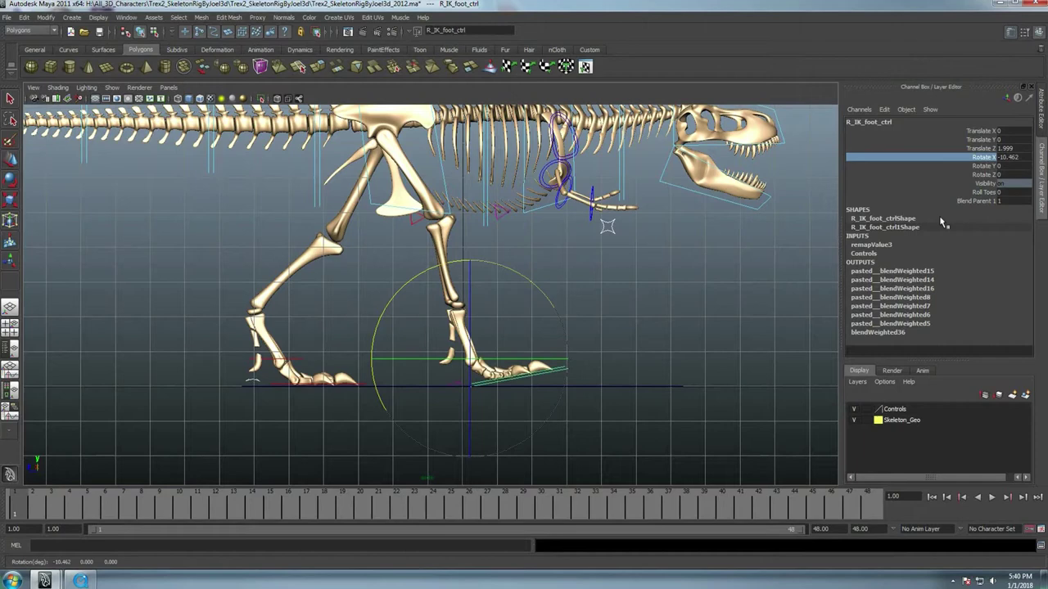
click(1019, 158)
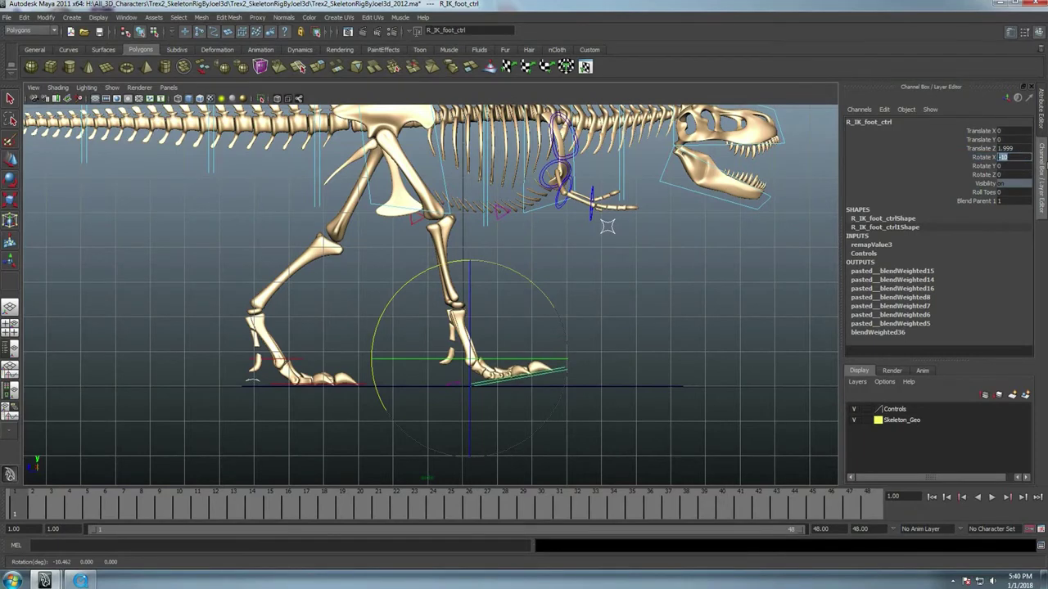
key(Return)
alt+middle_drag(295, 385, 298, 398)
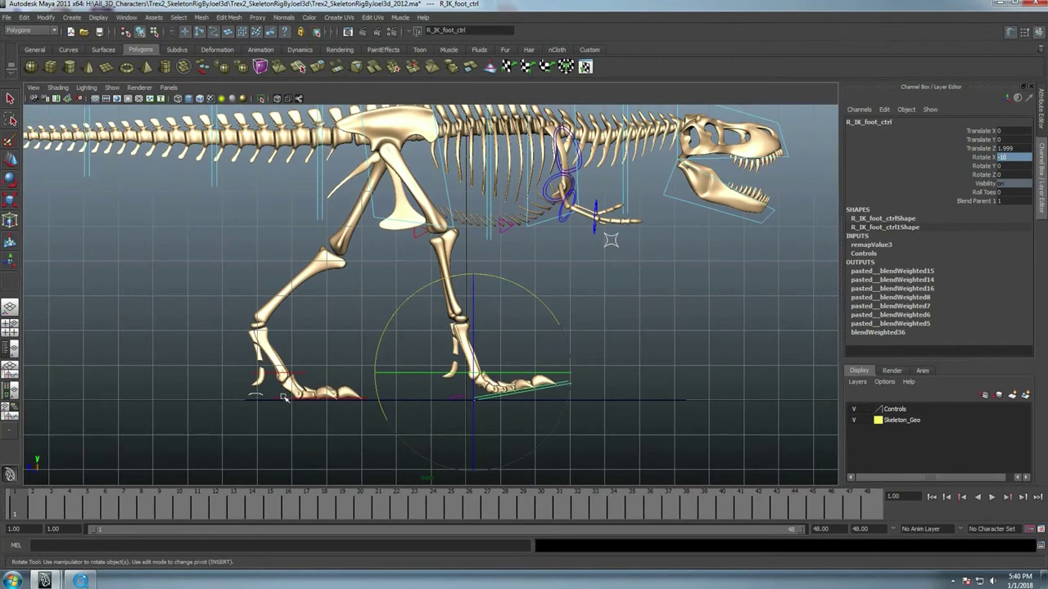
Try rotating L_IK_foot_ctrl about X, then undo it back to flat
click(344, 400)
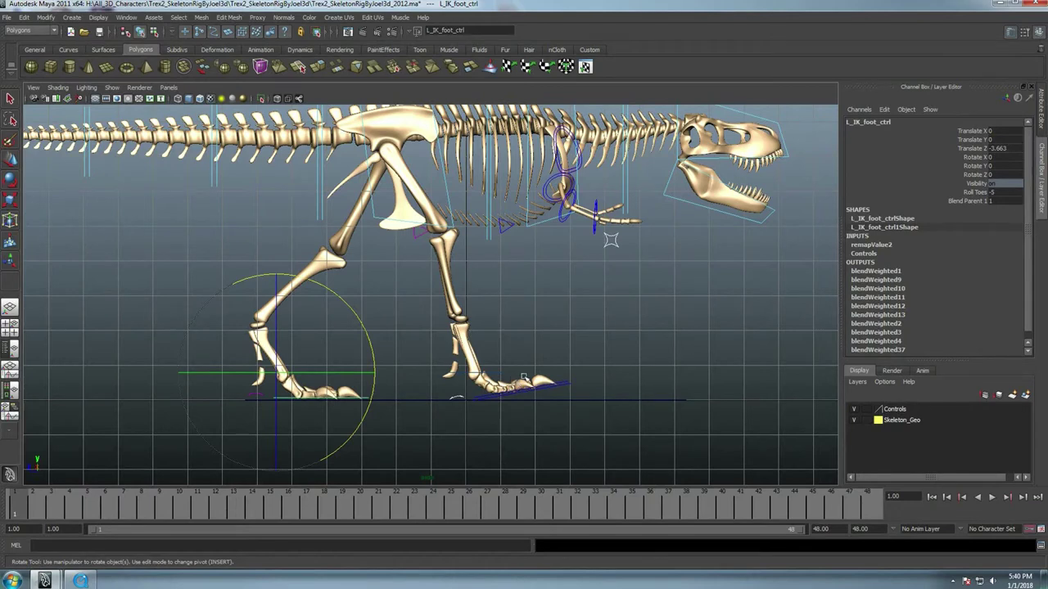
click(969, 166)
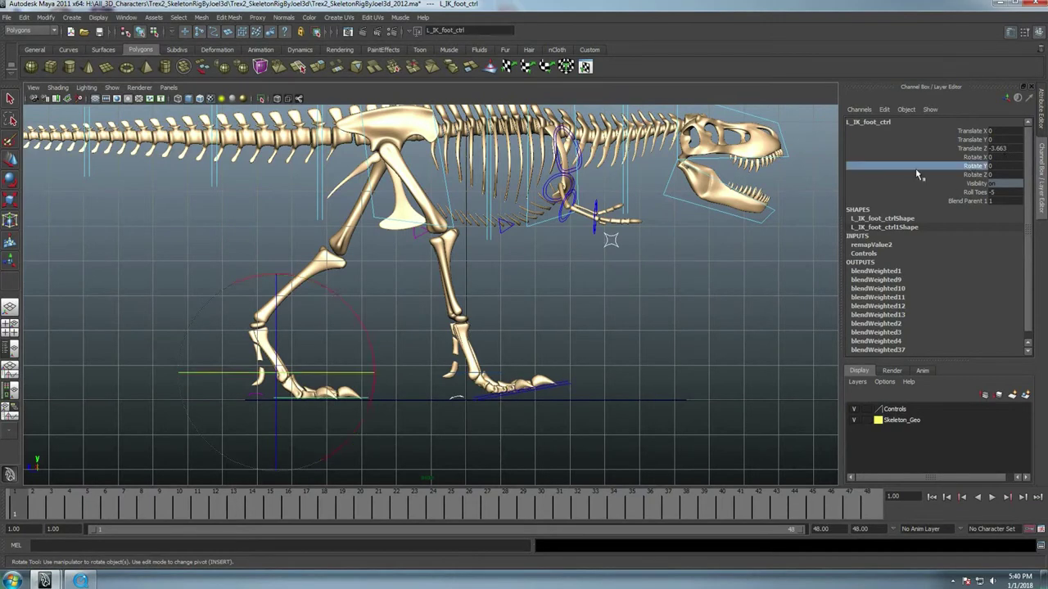
click(971, 157)
mouse_move(537, 286)
middle_down()
mouse_move(573, 292)
mouse_move(476, 301)
mouse_move(561, 305)
middle_up()
key(ctrl+z)
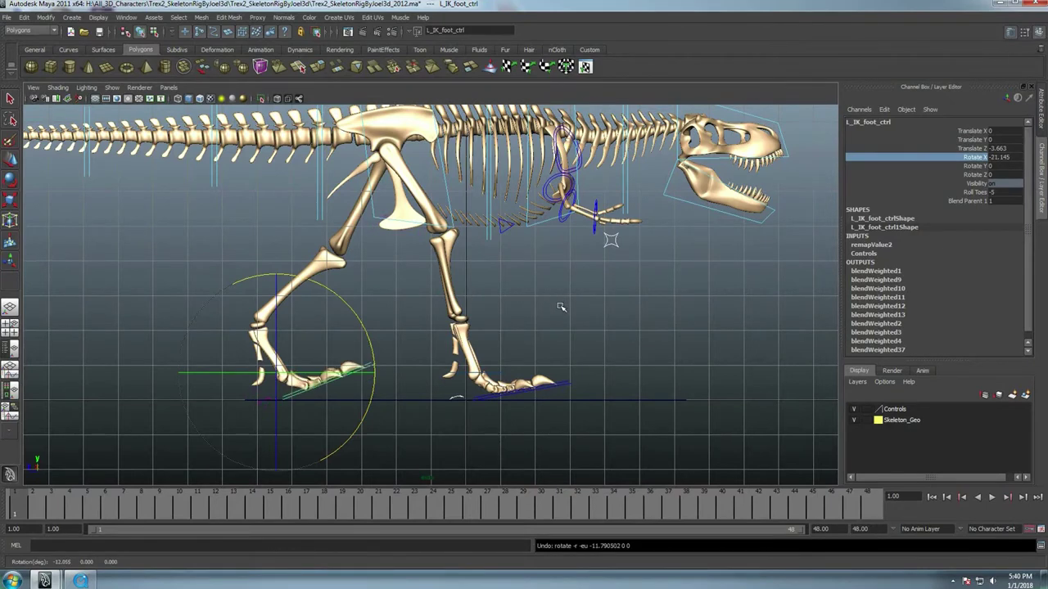
key(ctrl+z)
key(ctrl+z)
key(ctrl+z)
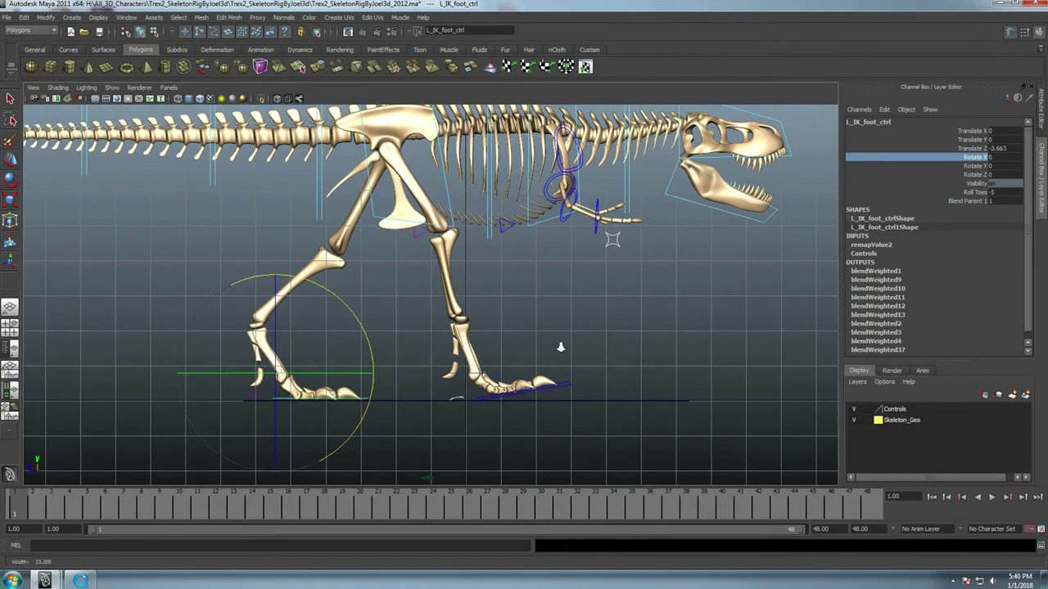
key(ctrl+z)
key(ctrl+z)
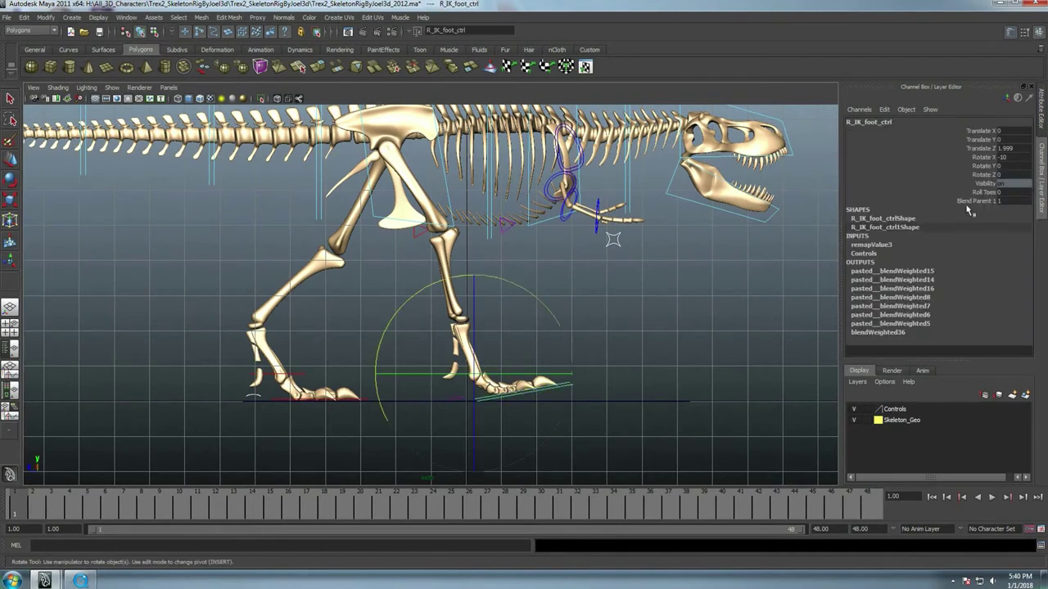
Roll the right foot's toes to -5 in the Channel Box
click(982, 192)
mouse_move(655, 276)
middle_down()
mouse_move(605, 314)
mouse_move(598, 343)
middle_up()
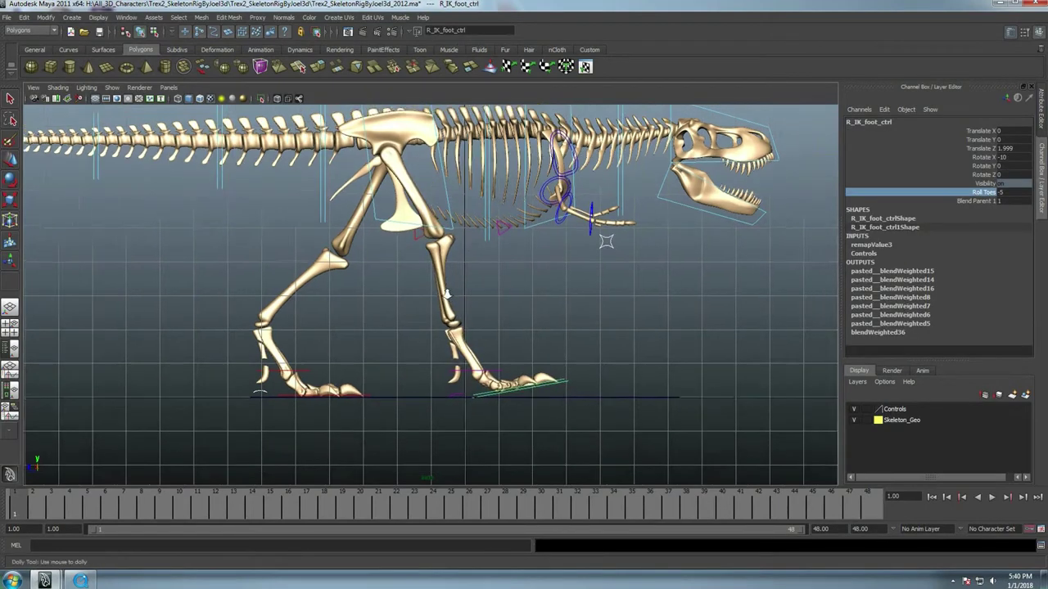
alt+drag(554, 320, 496, 336)
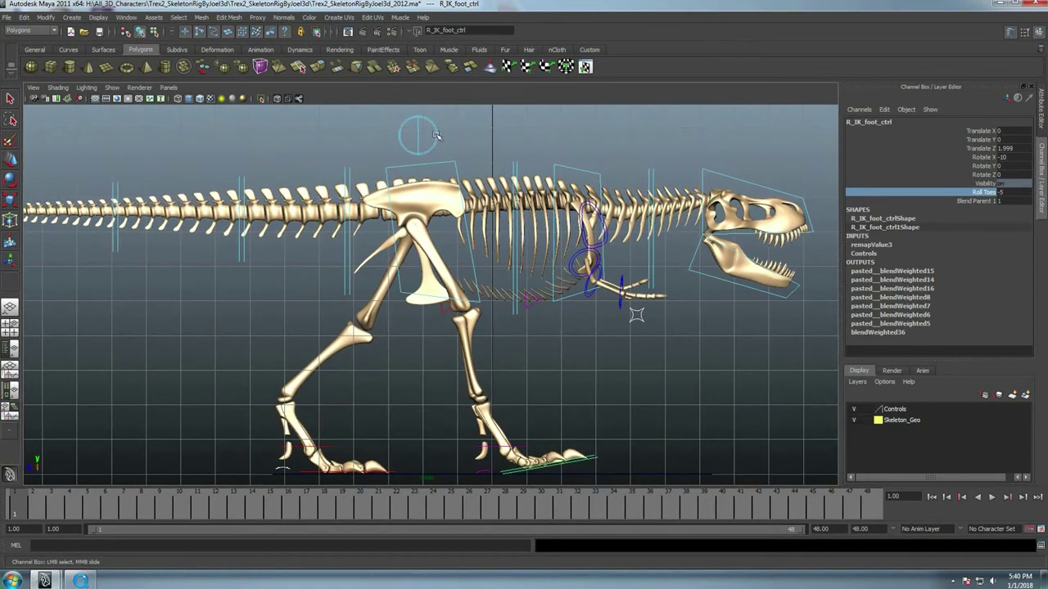
click(436, 135)
Drop Main_COG_ctrl to Translate Y -0.304, undoing a stray Hip_ctrl move, then zoom out
key(w)
click(442, 163)
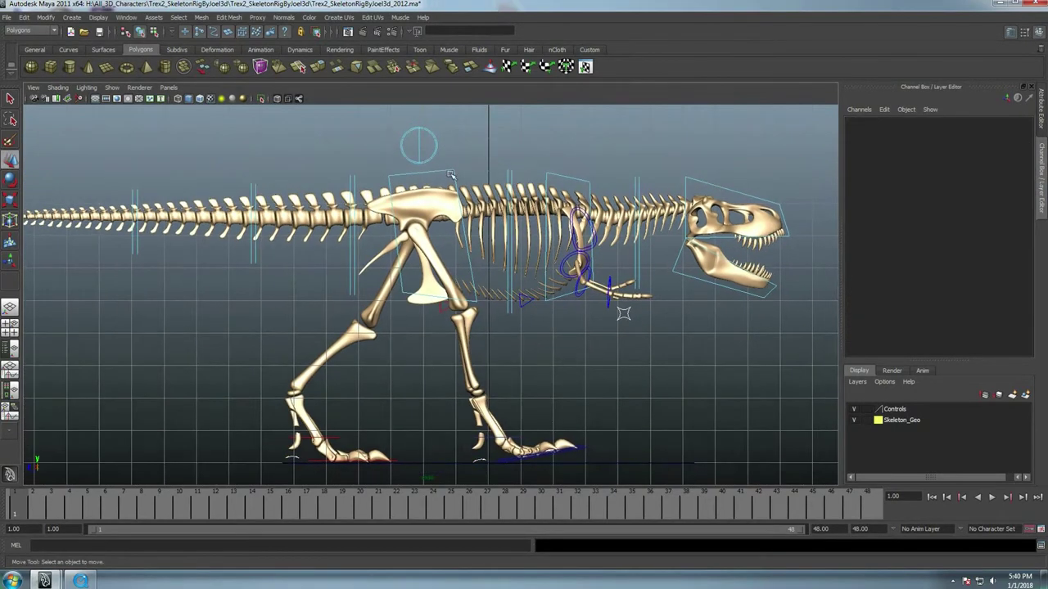
drag(419, 155, 421, 161)
click(417, 156)
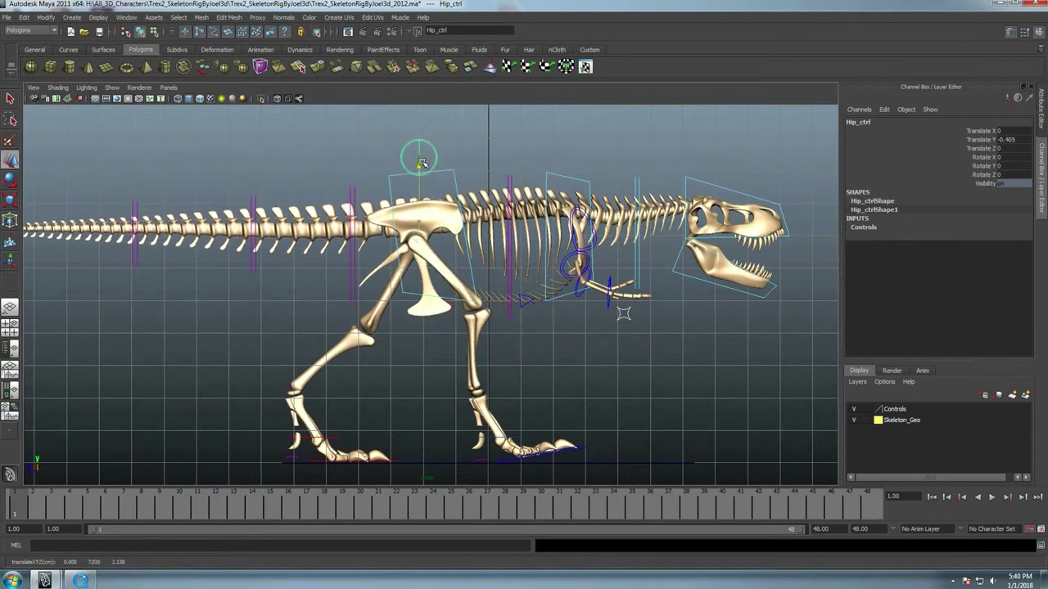
key(ctrl+z)
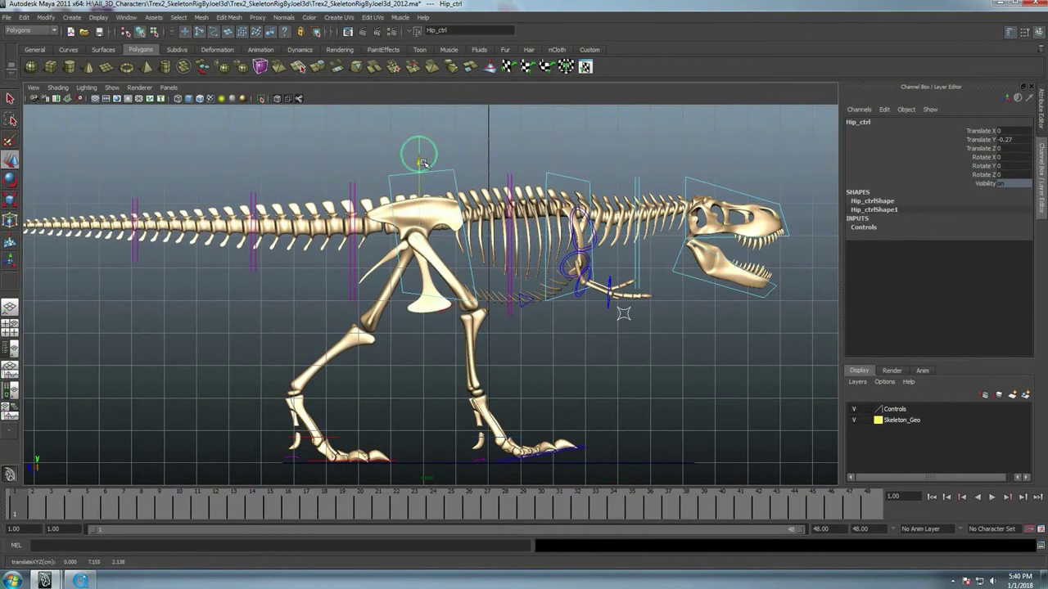
key(ctrl+z)
click(428, 164)
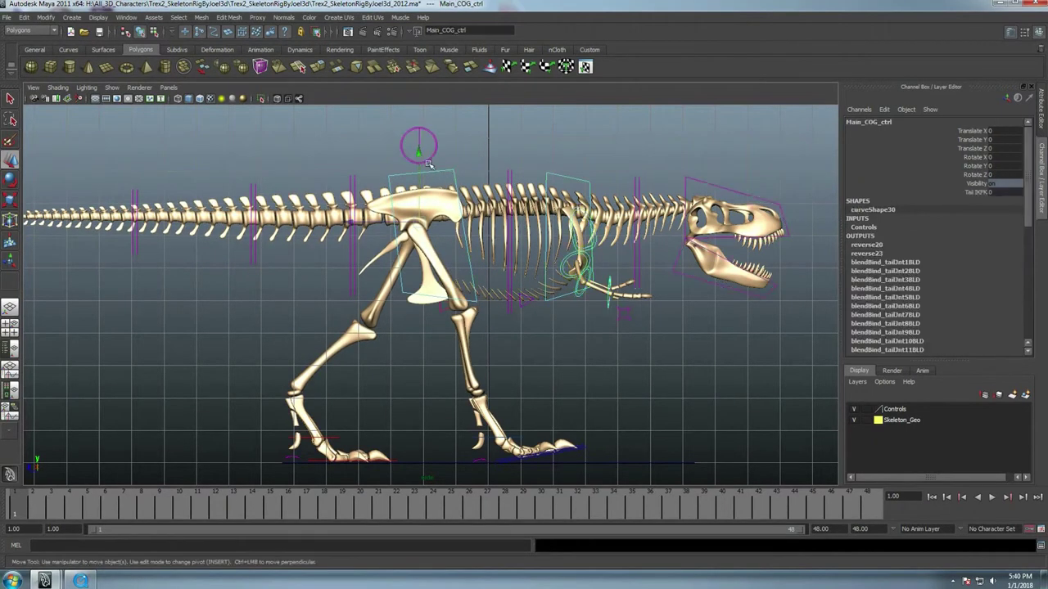
drag(420, 161, 420, 165)
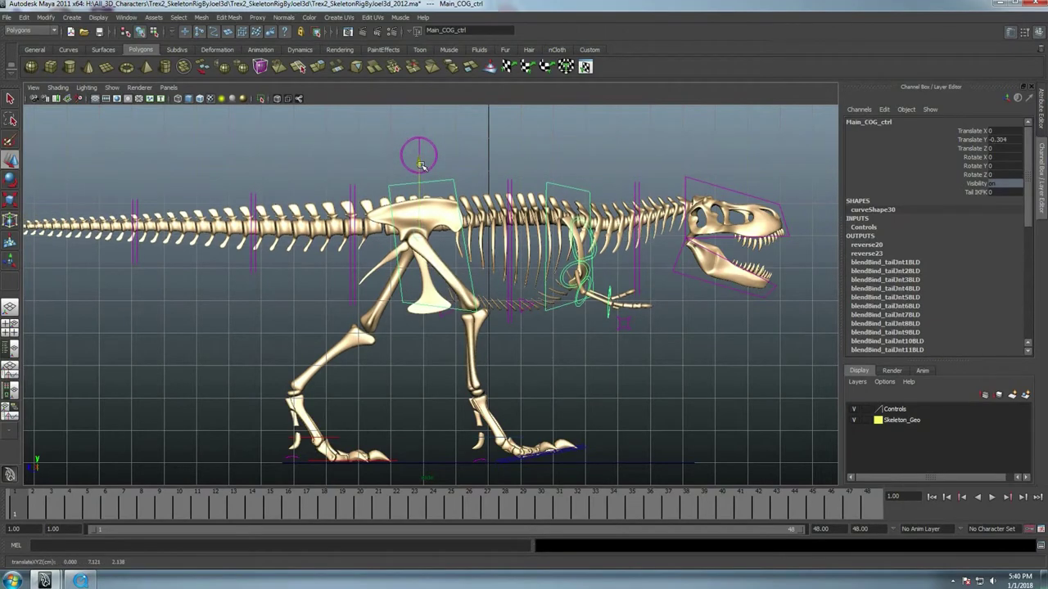
scroll(419, 163, down, 2)
scroll(420, 163, down, 2)
scroll(662, 169, down, 2)
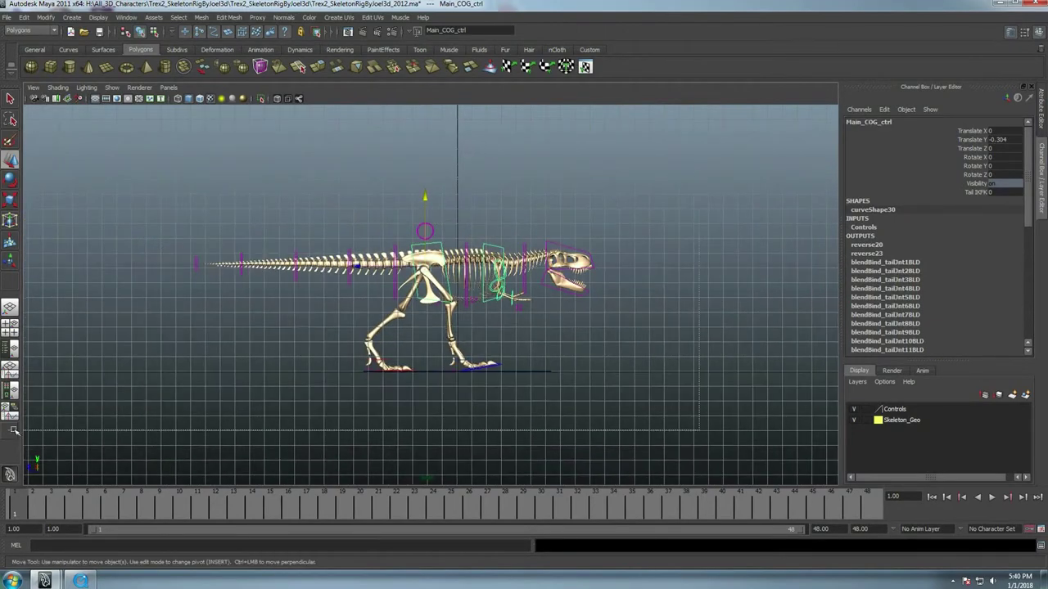
drag(14, 431, 14, 431)
scroll(494, 143, up, 1)
scroll(494, 142, up, 1)
scroll(495, 142, up, 1)
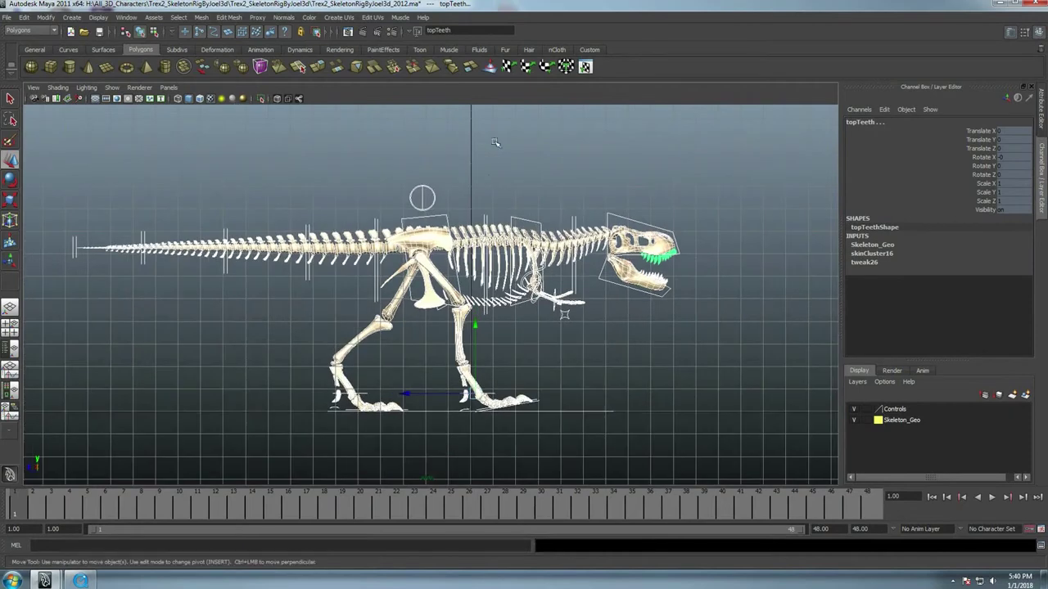
click(489, 154)
scroll(538, 312, down, 2)
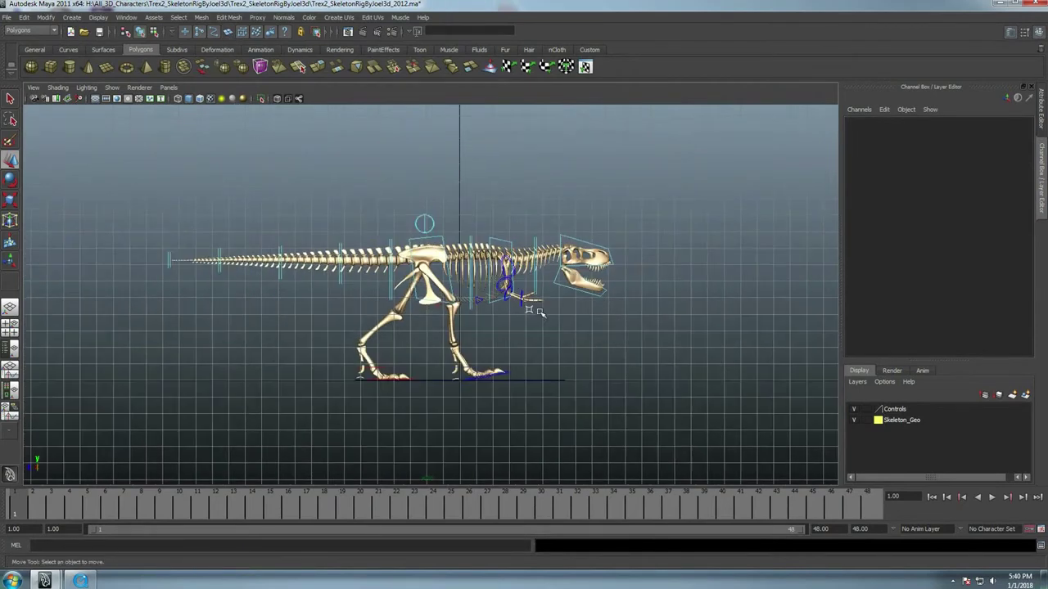
click(417, 344)
scroll(424, 339, up, 2)
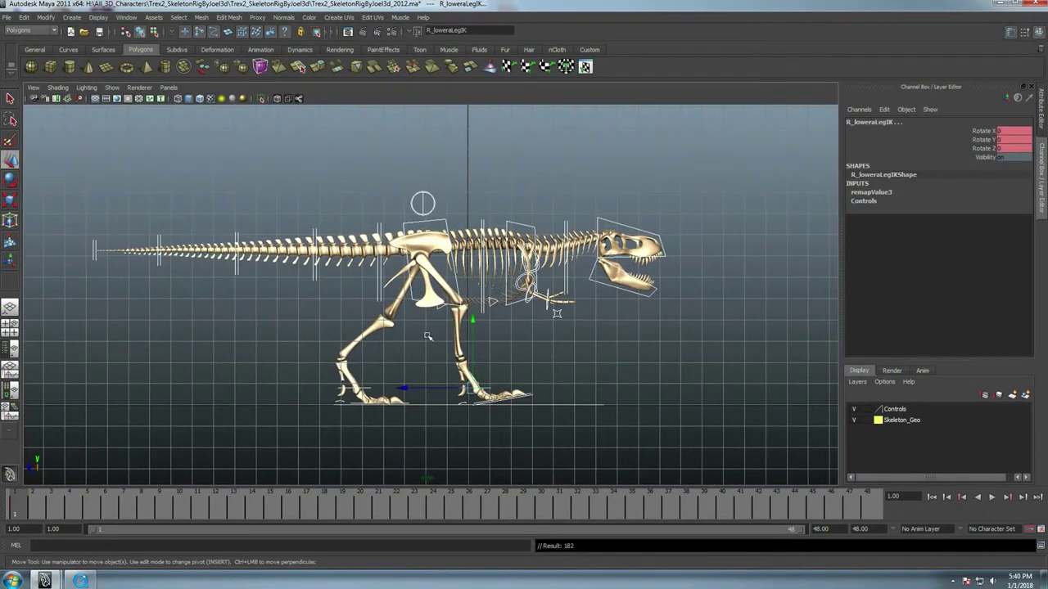
scroll(374, 270, up, 2)
scroll(374, 270, up, 2)
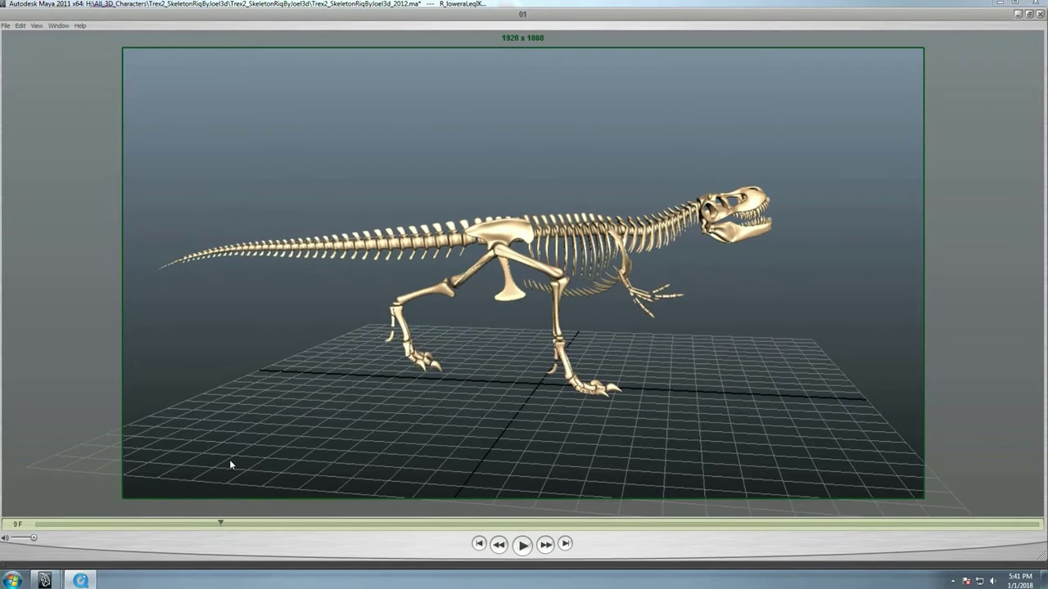
click(1040, 13)
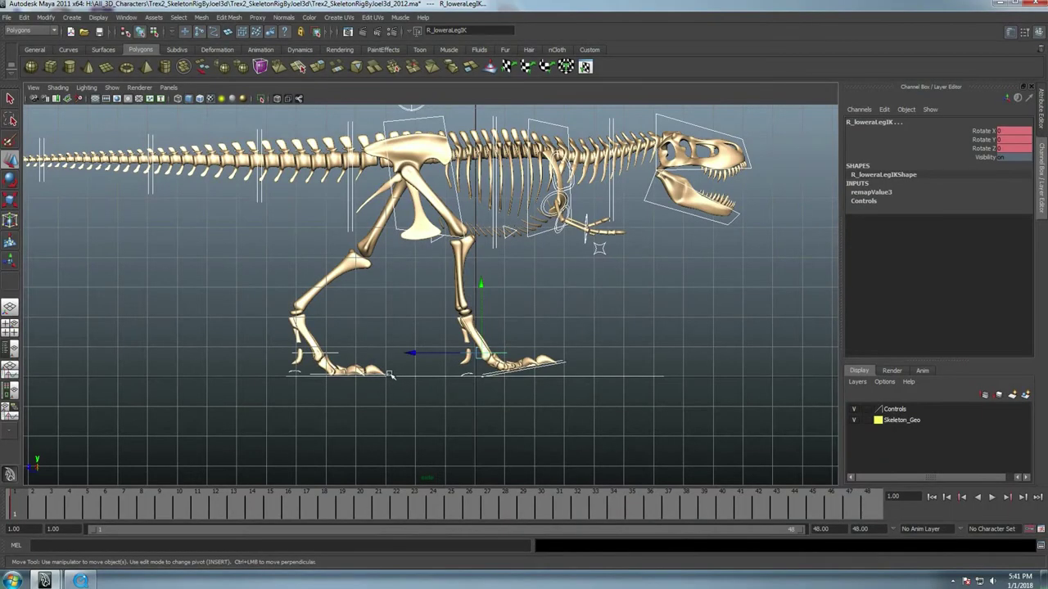
Move R_IK_foot_ctrl down and forward to Translate Y -0.184, Z 2.293
click(390, 375)
click(556, 368)
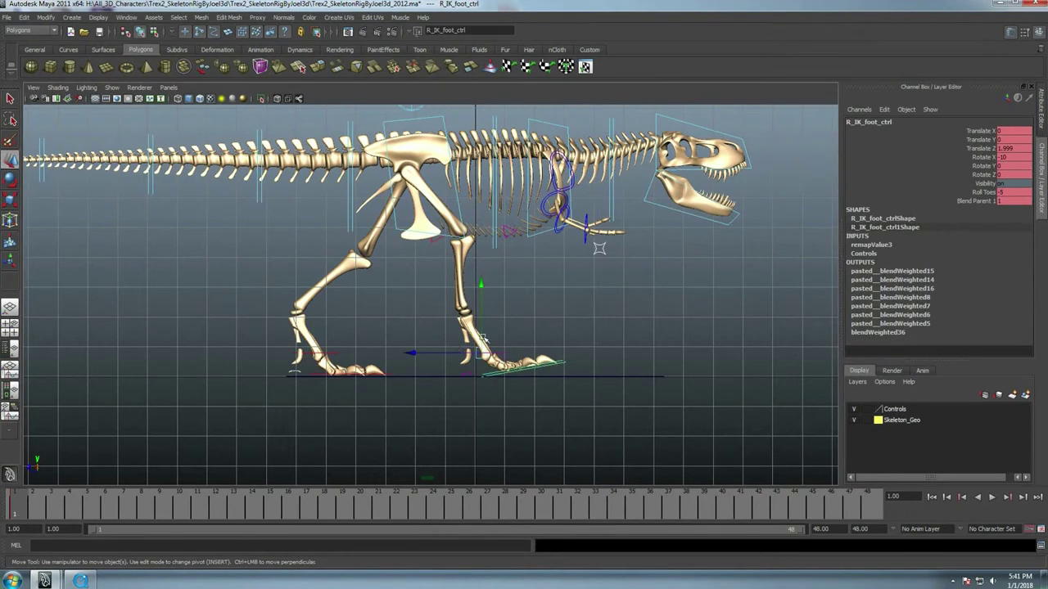
drag(482, 287, 480, 289)
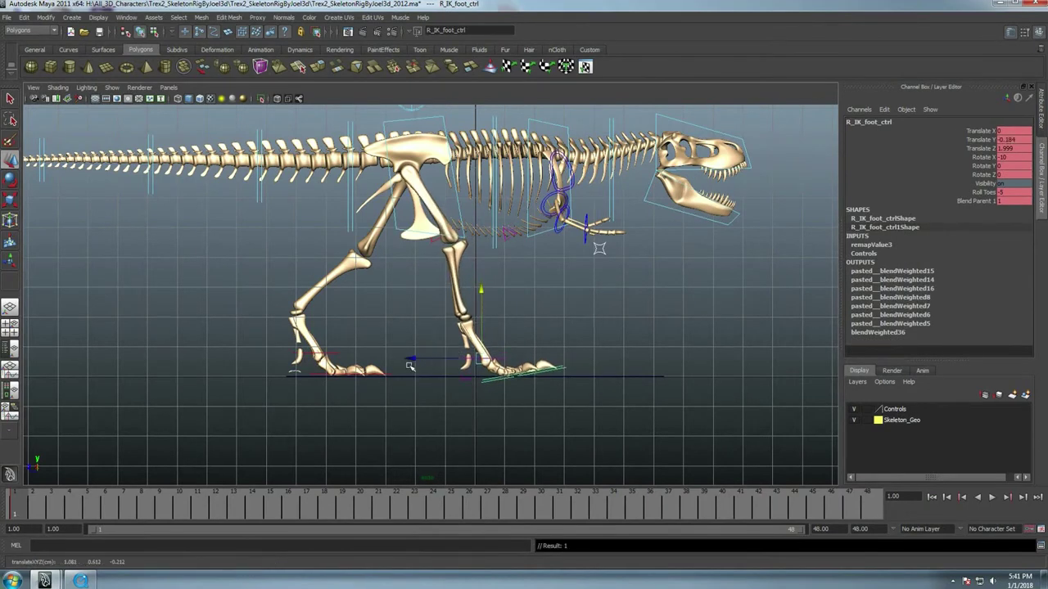
drag(409, 362, 422, 358)
Sink Main_COG_ctrl to Translate Y -0.561
click(442, 123)
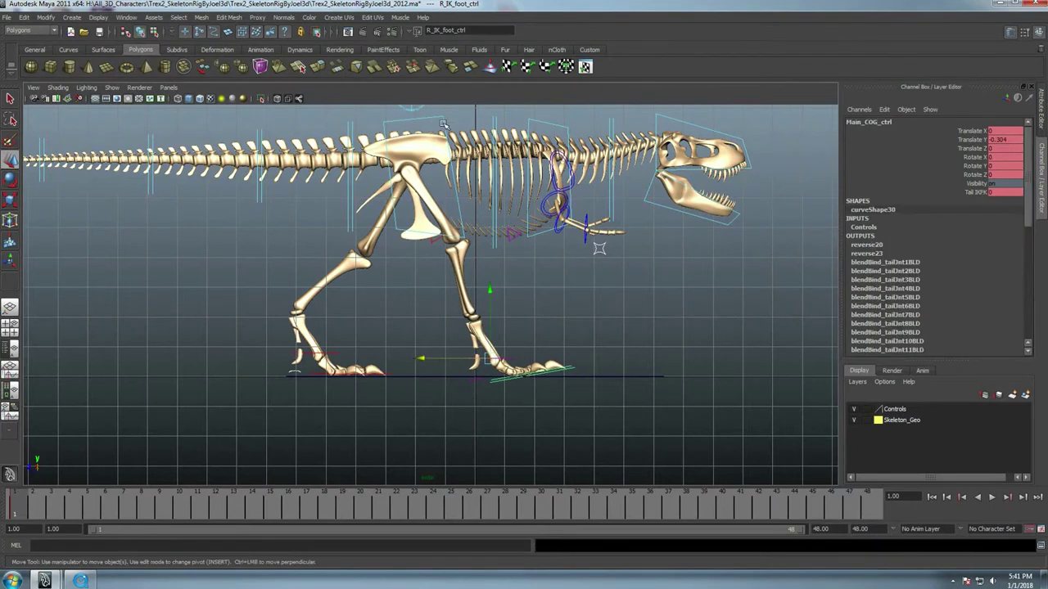
drag(417, 116, 414, 125)
alt+middle_drag(545, 269, 567, 299)
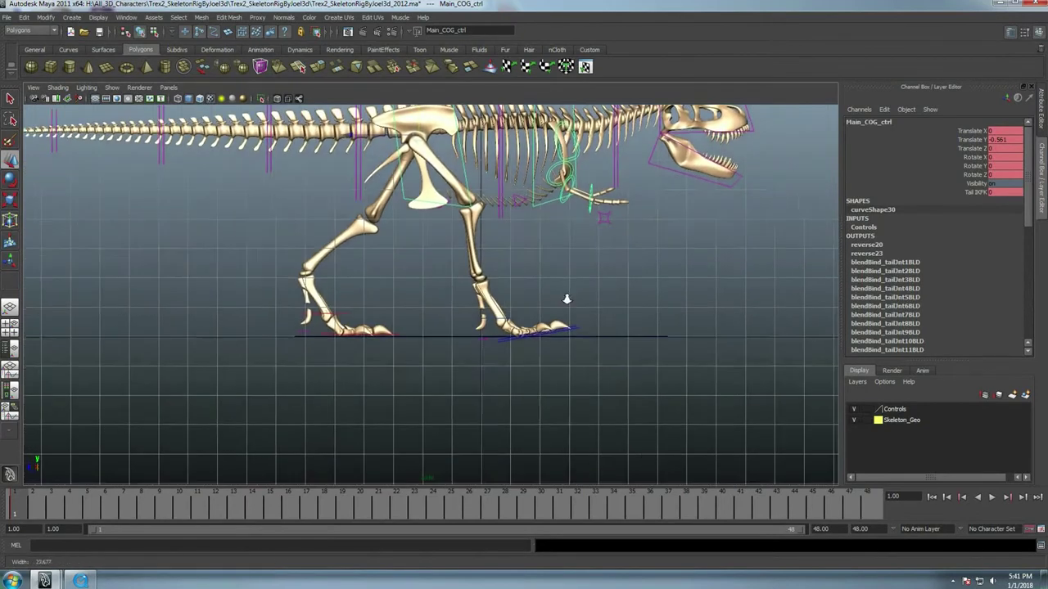
scroll(566, 299, up, 1)
Key L_IK_foot_ctrl with S, then move the playhead to frame 10
click(391, 338)
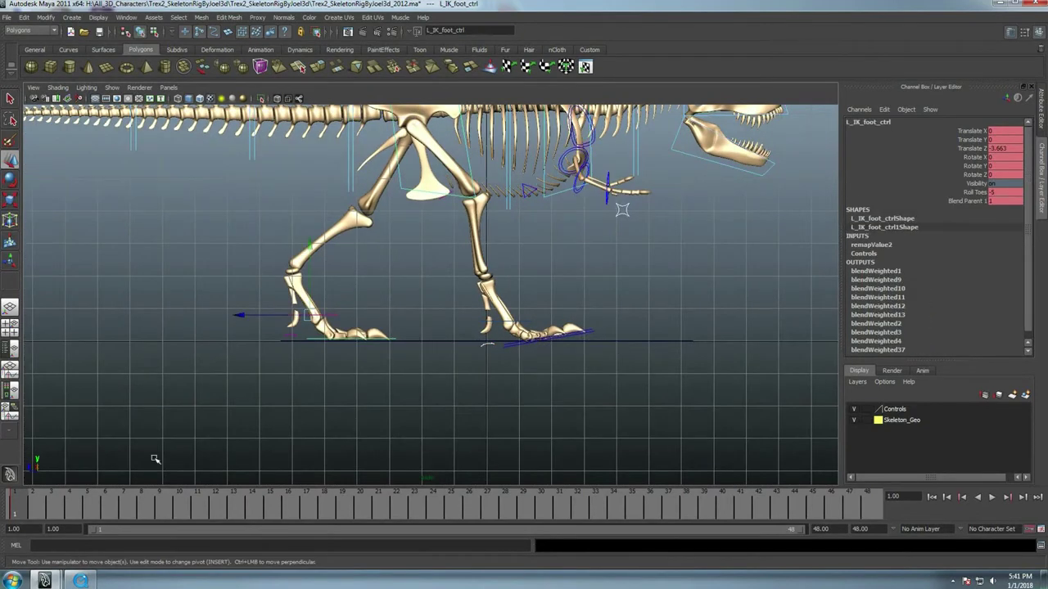
key(s)
click(590, 331)
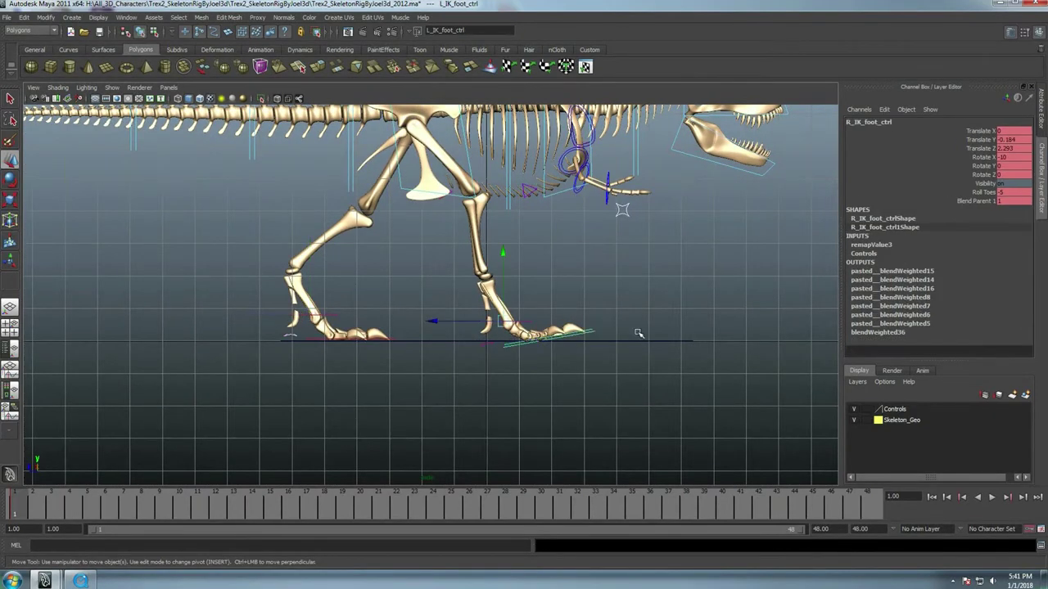
mouse_move(24, 514)
mouse_down()
mouse_move(195, 528)
mouse_move(179, 524)
mouse_up()
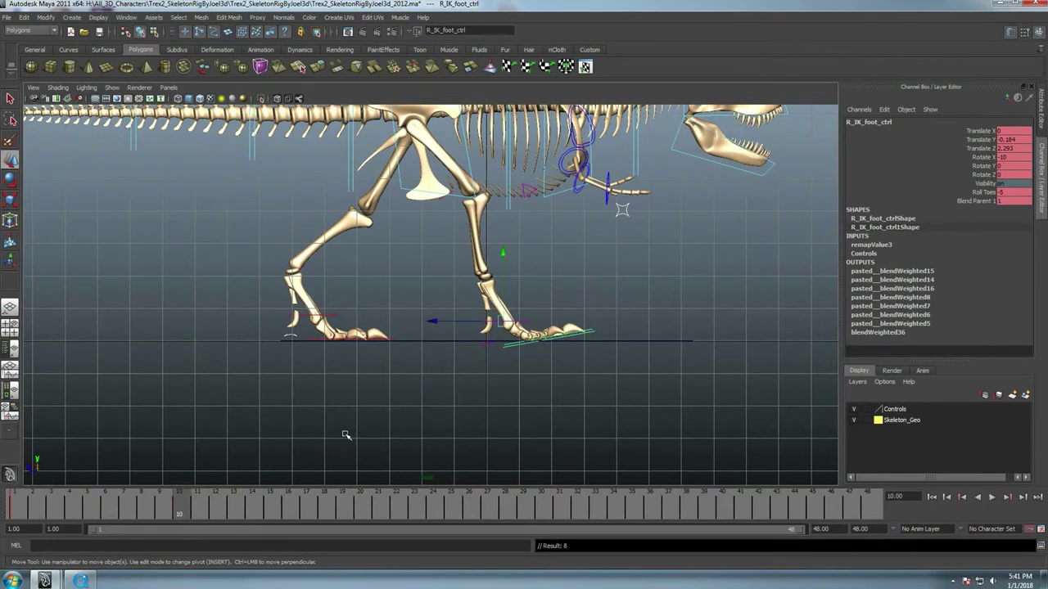
Lay the right foot flat by committing its Rotate X, then test-tilt the left foot and undo
click(1011, 157)
text(0)
key(Return)
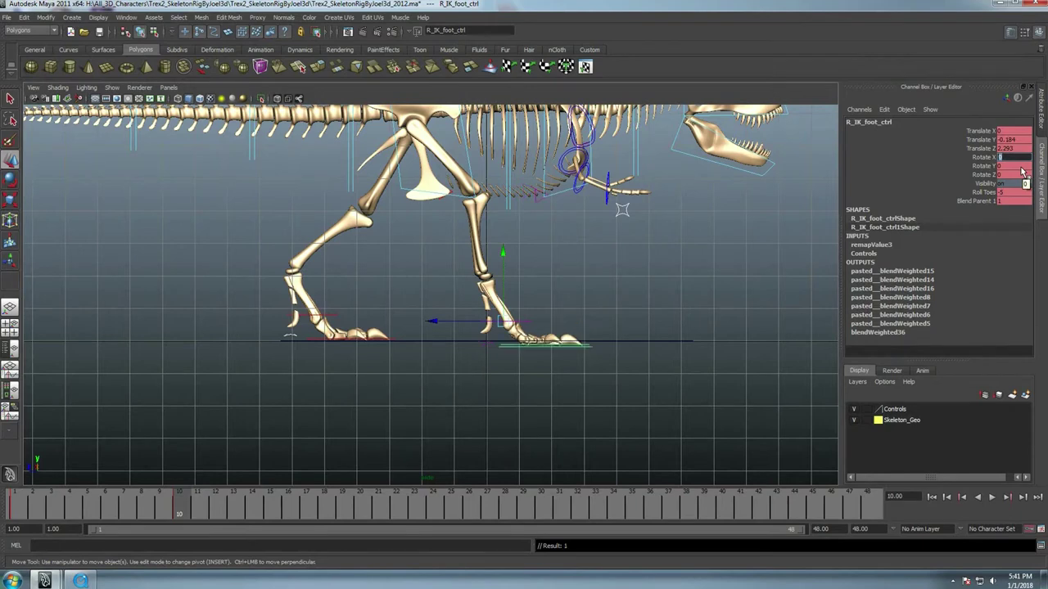
click(610, 286)
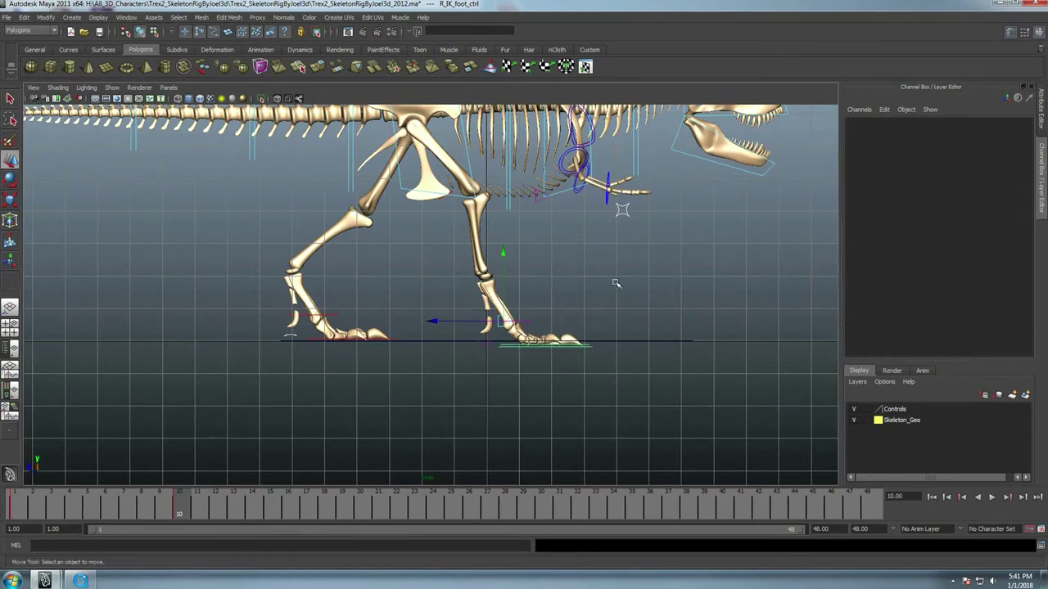
click(396, 341)
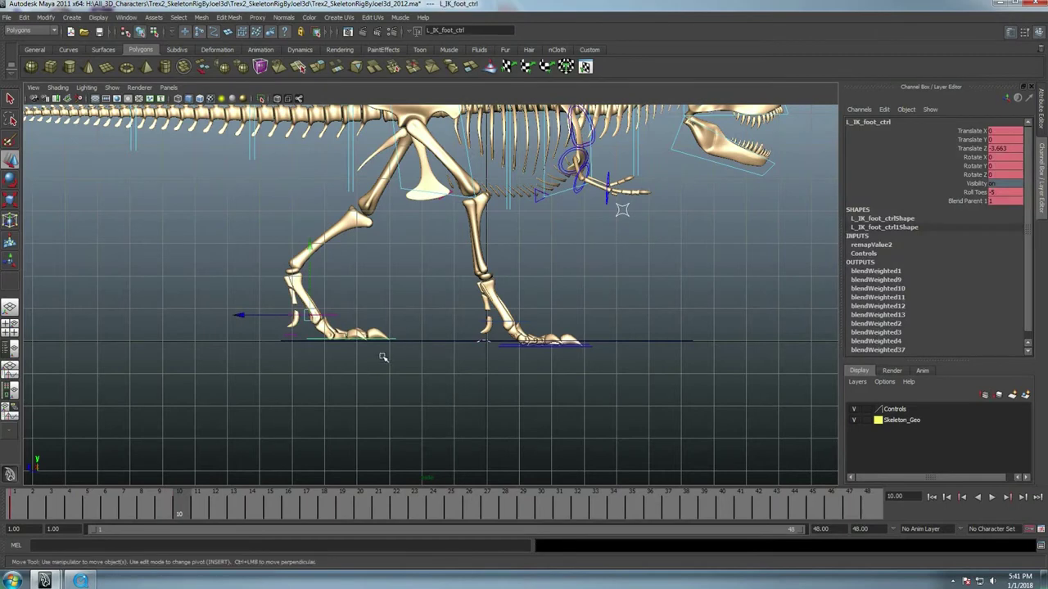
key(e)
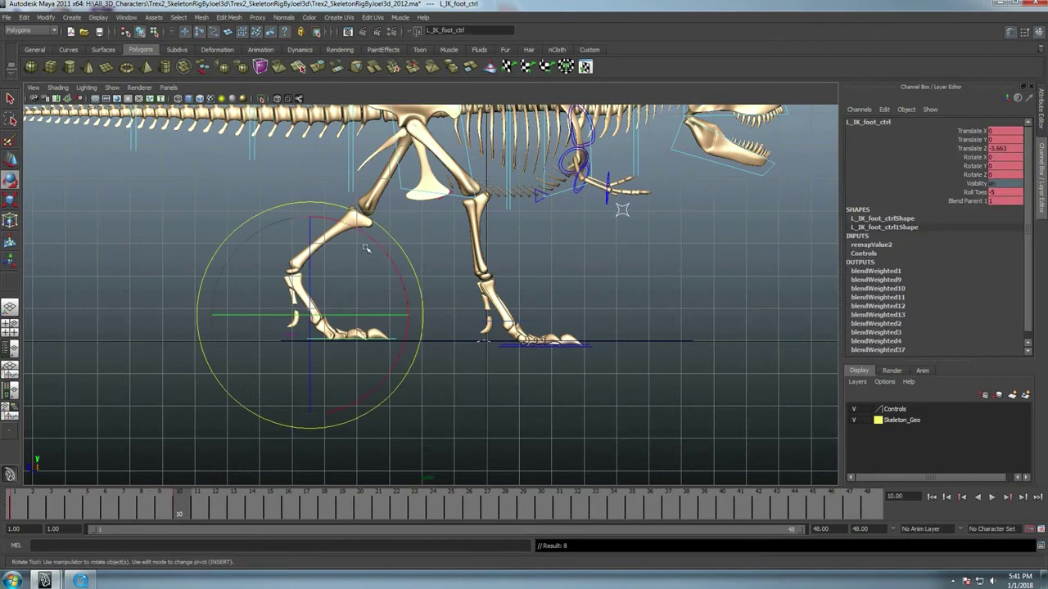
drag(395, 244, 403, 260)
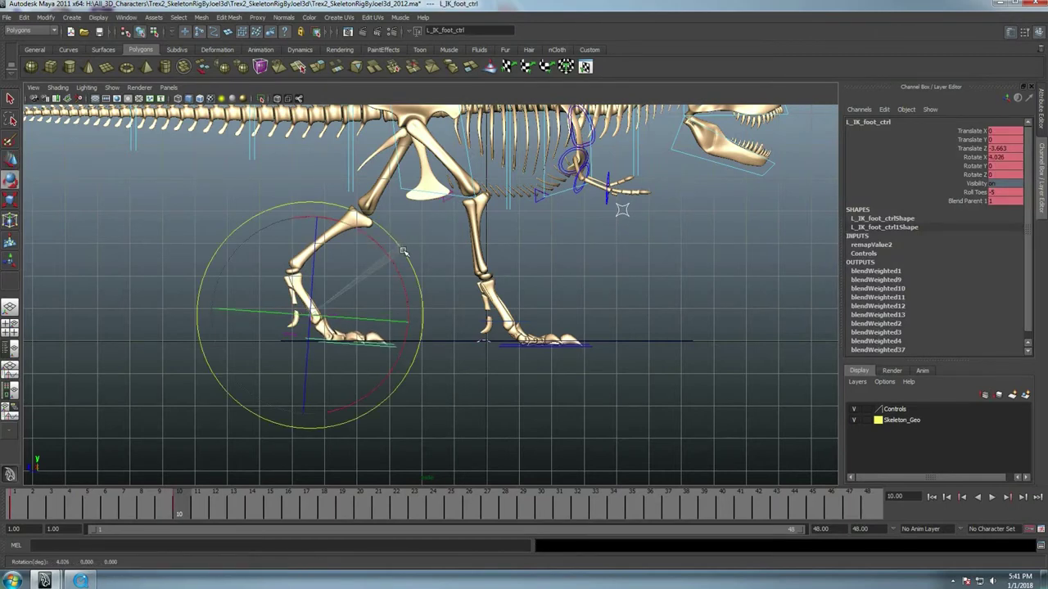
key(ctrl+z)
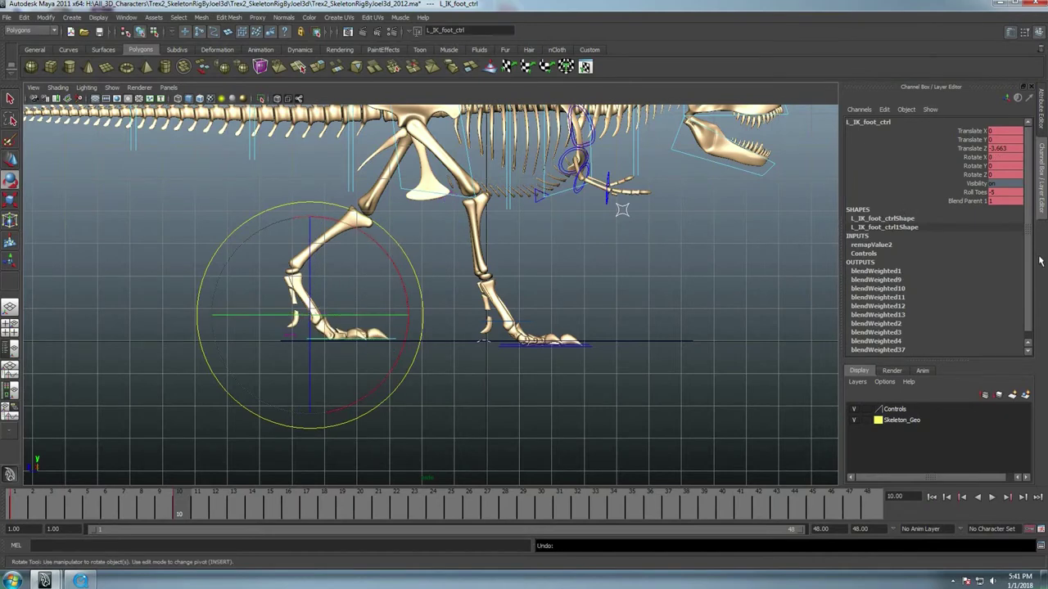
Set the left foot's Roll Toes to exactly 5 and play the walk cycle
click(974, 192)
middle_drag(544, 292, 547, 289)
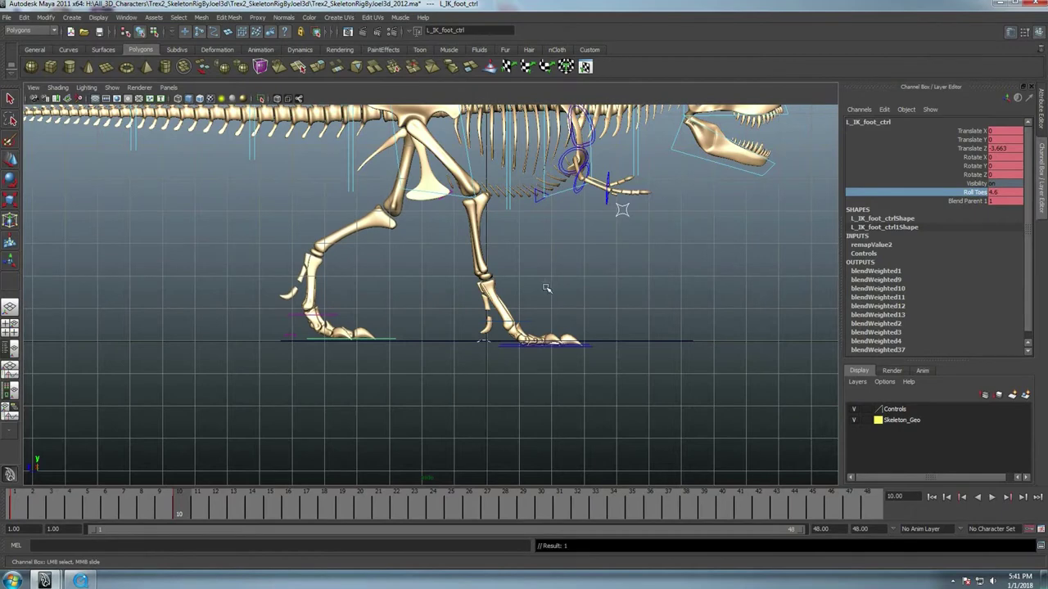
double_click(1011, 194)
text(5)
key(Return)
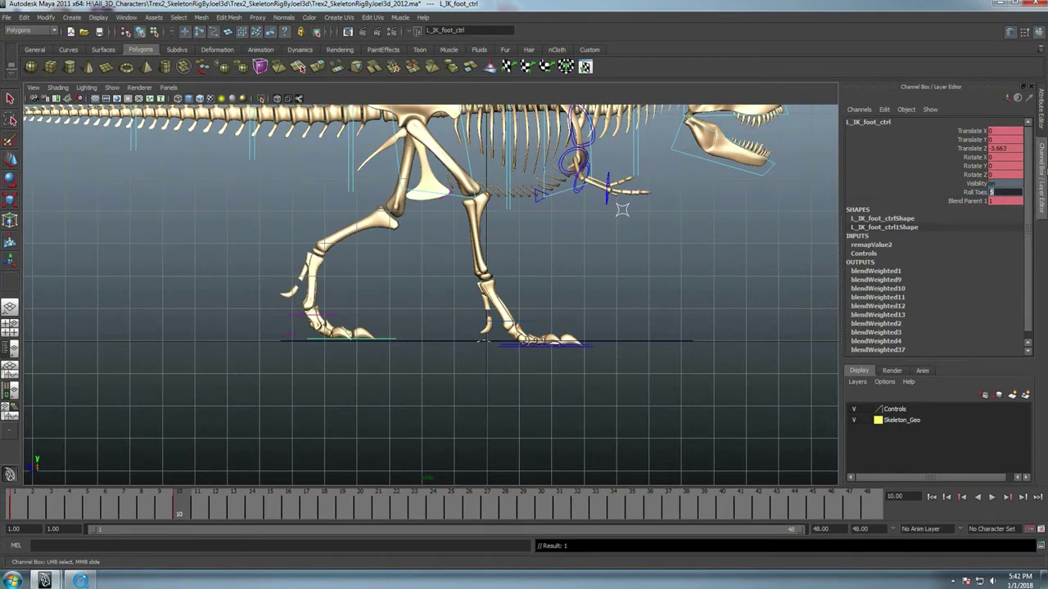
key(alt+v)
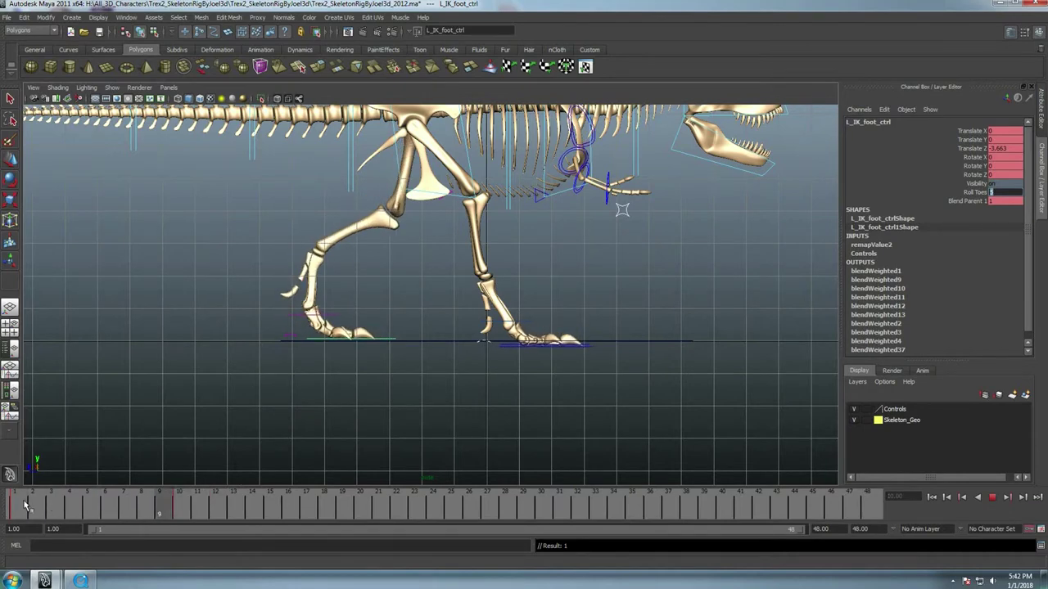
Stop playback, zoom in on the legs and halt the walk cycle at frame 10
key(alt+v)
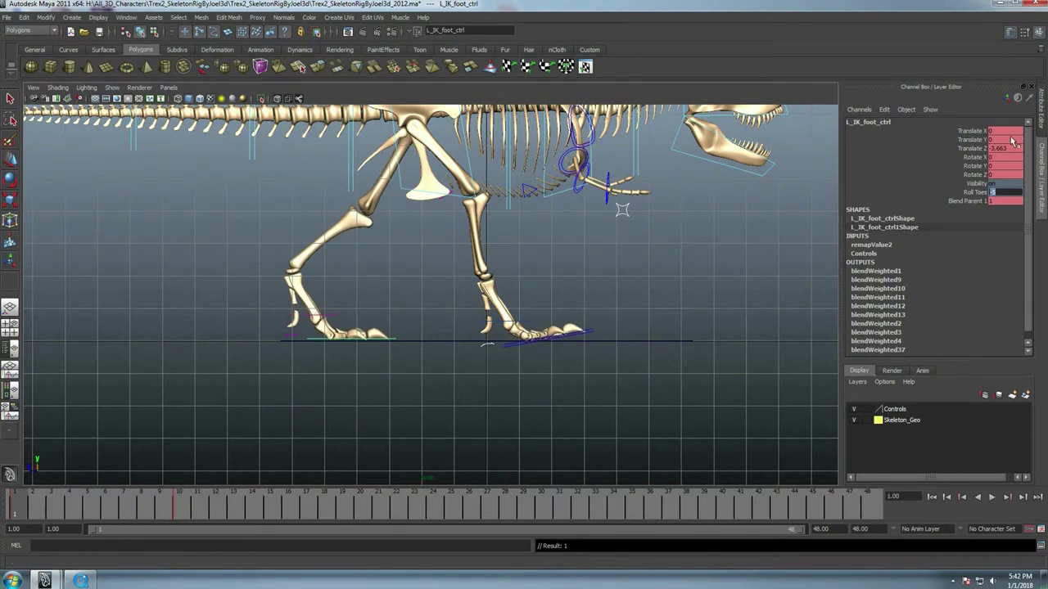
key(Return)
click(967, 192)
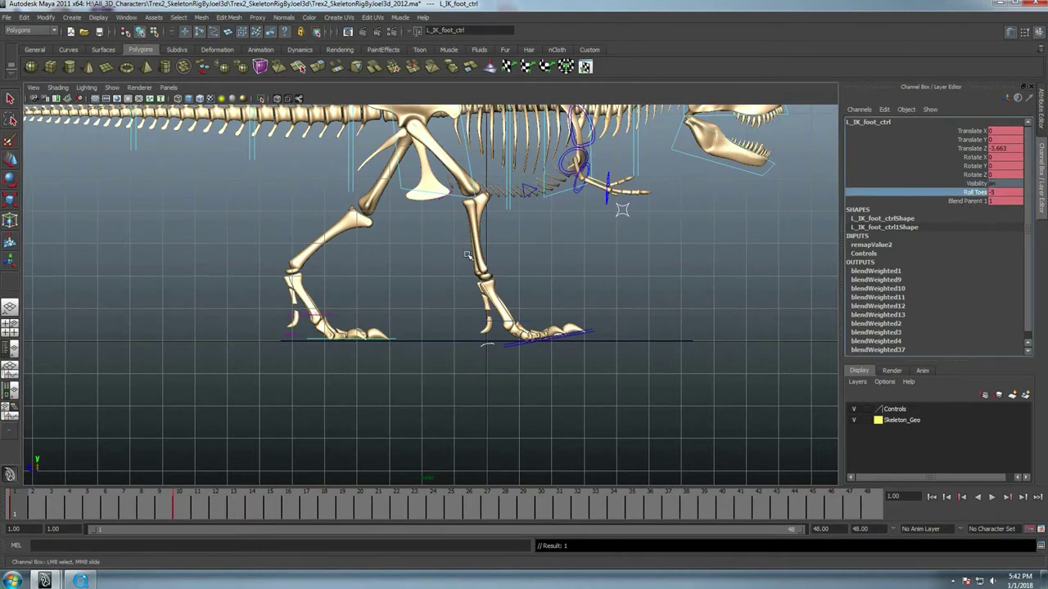
alt+right_drag(366, 352, 411, 380)
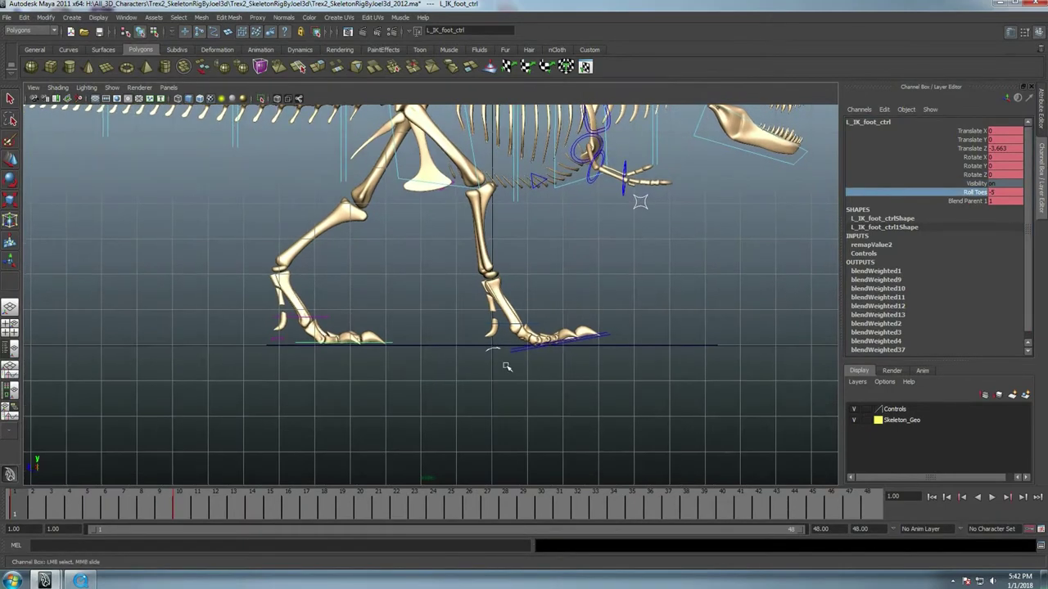
key(alt+v)
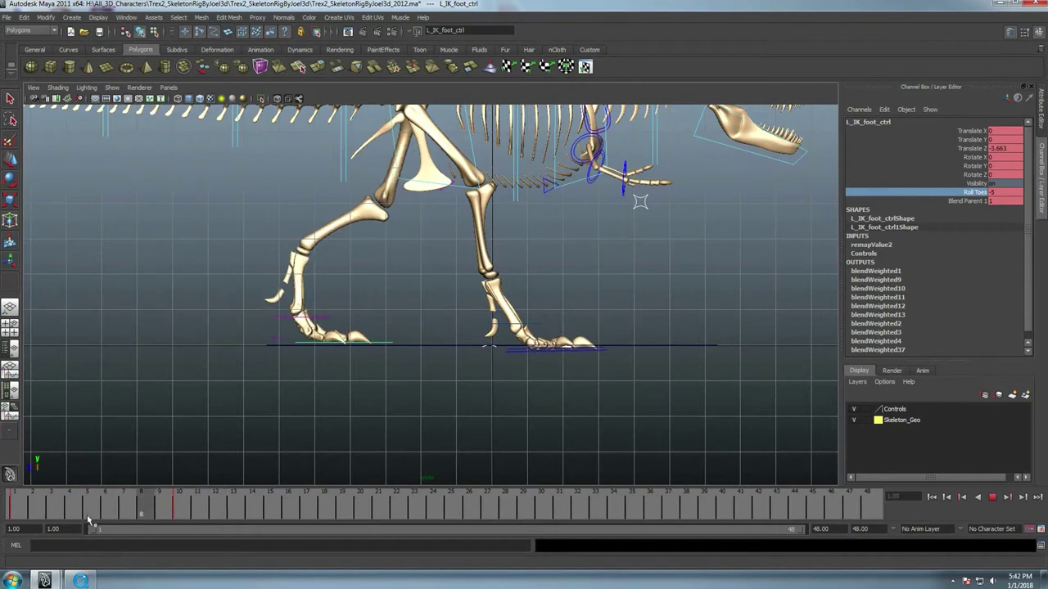
key(alt+v)
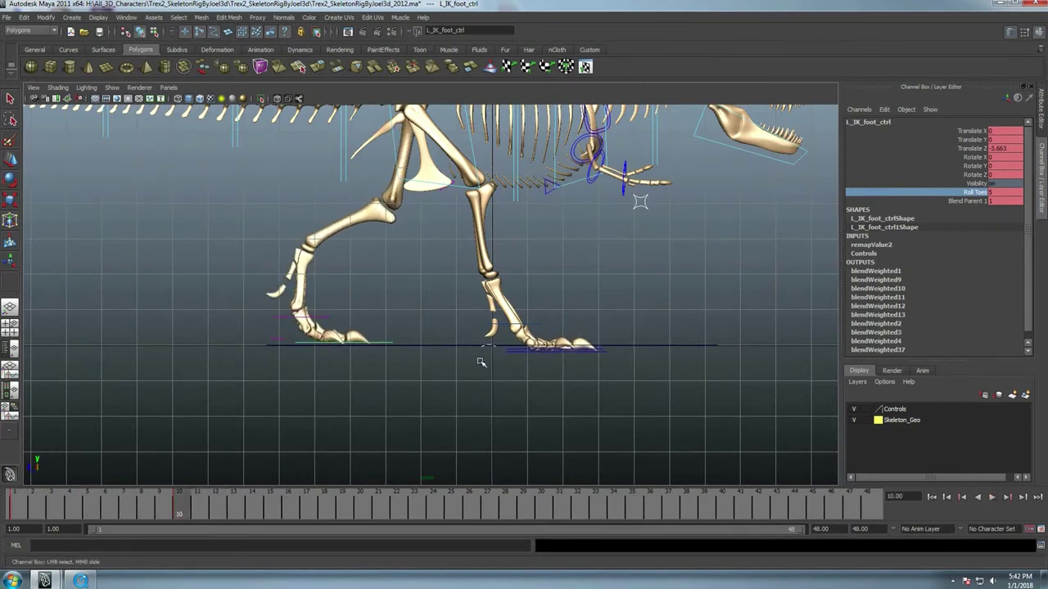
Raise R_IK_foot_ctrl slightly along Y, play back to check, then go to frame 9
click(561, 362)
click(563, 353)
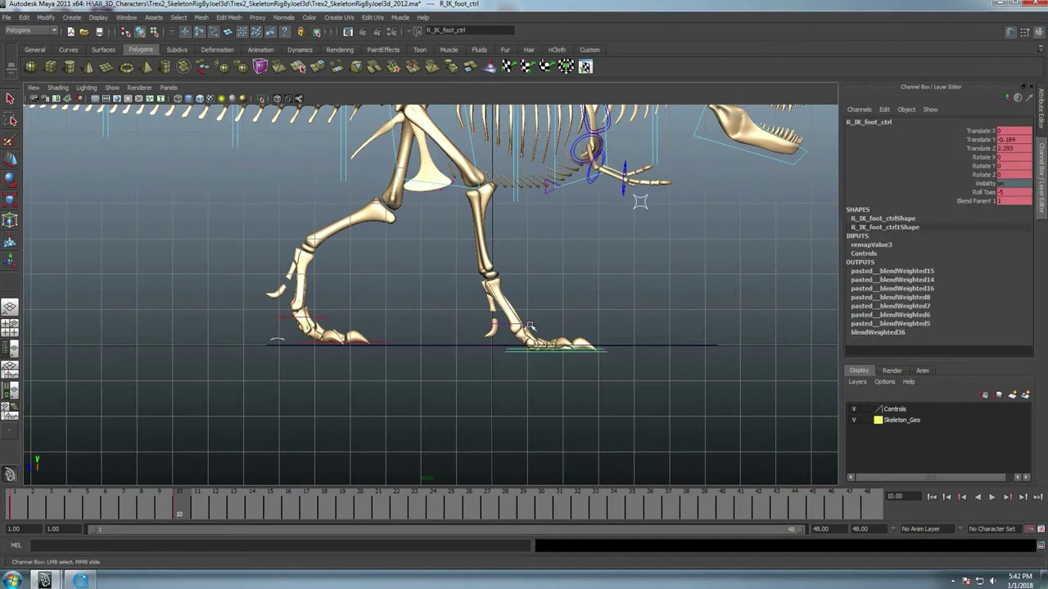
key(alt+v)
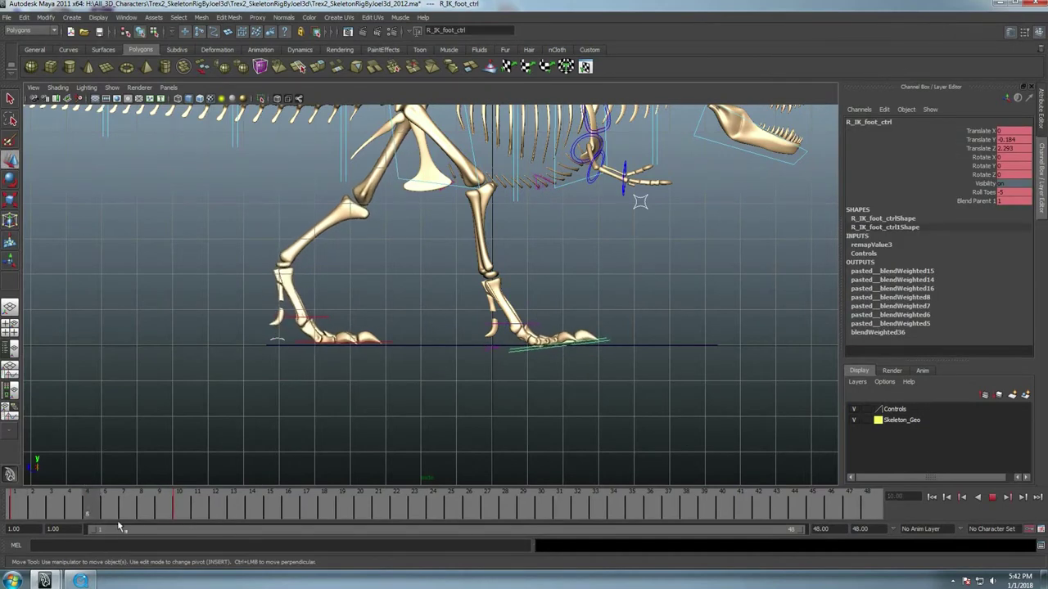
key(alt+v)
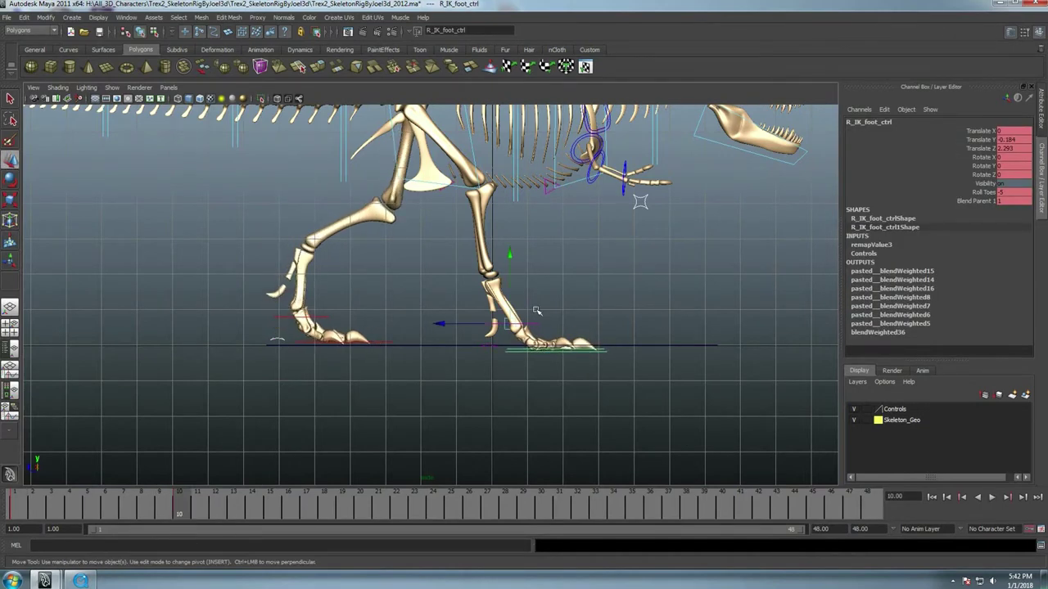
drag(508, 257, 516, 271)
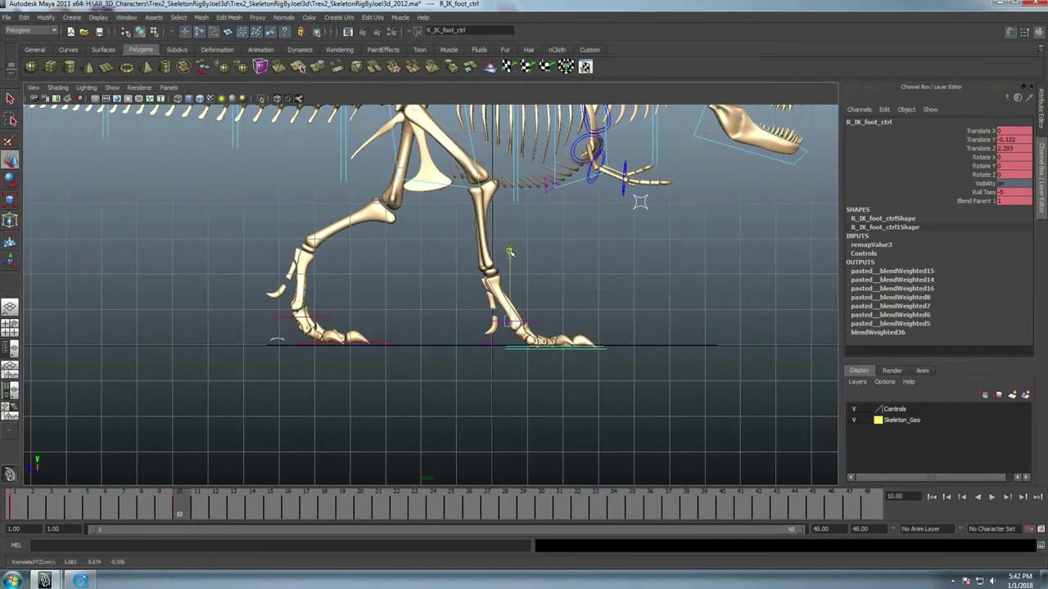
key(alt+v)
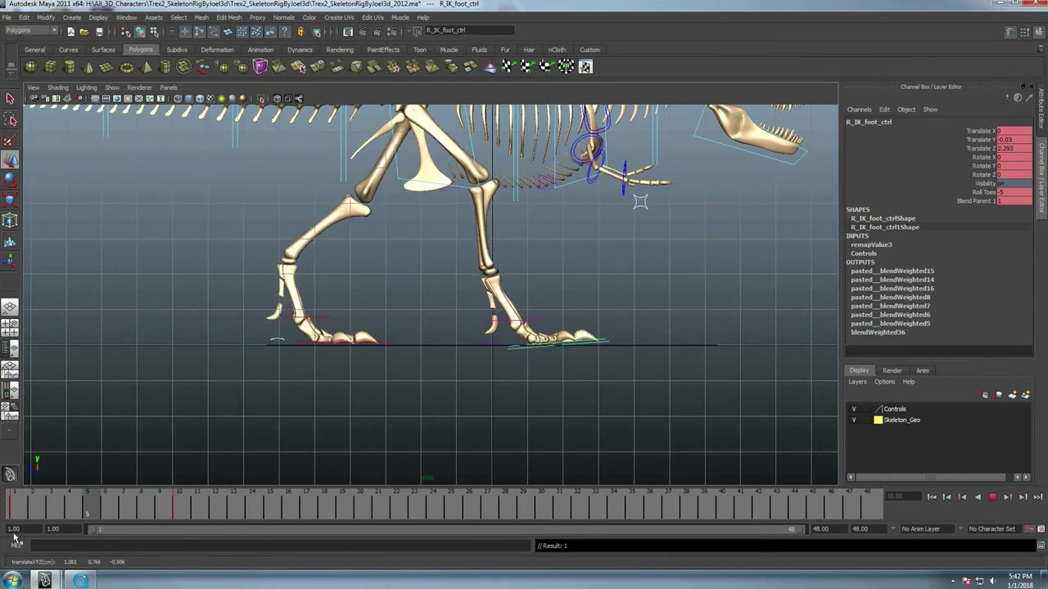
key(alt+v)
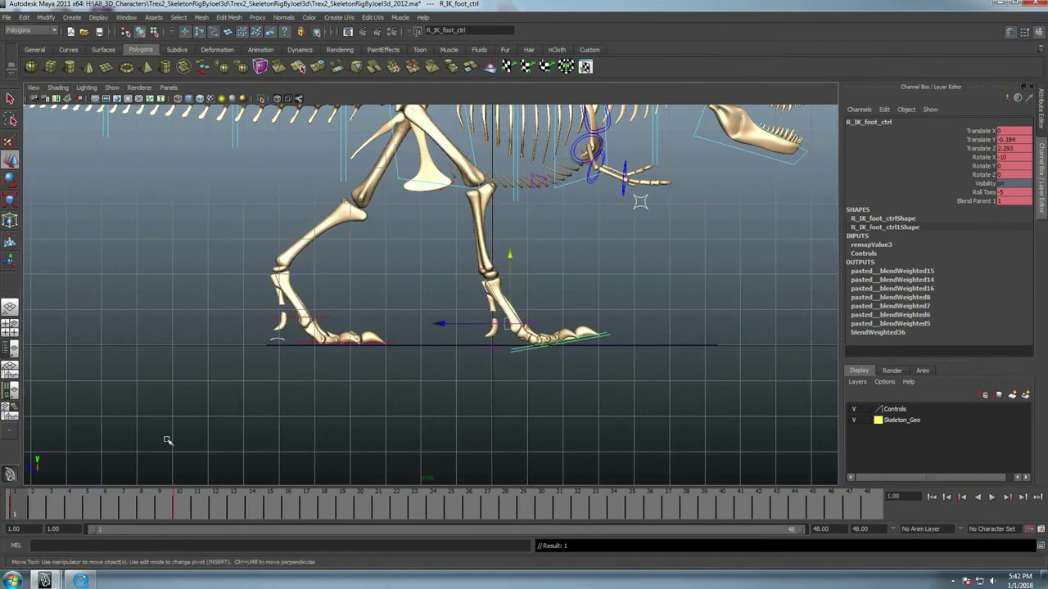
drag(50, 503, 160, 508)
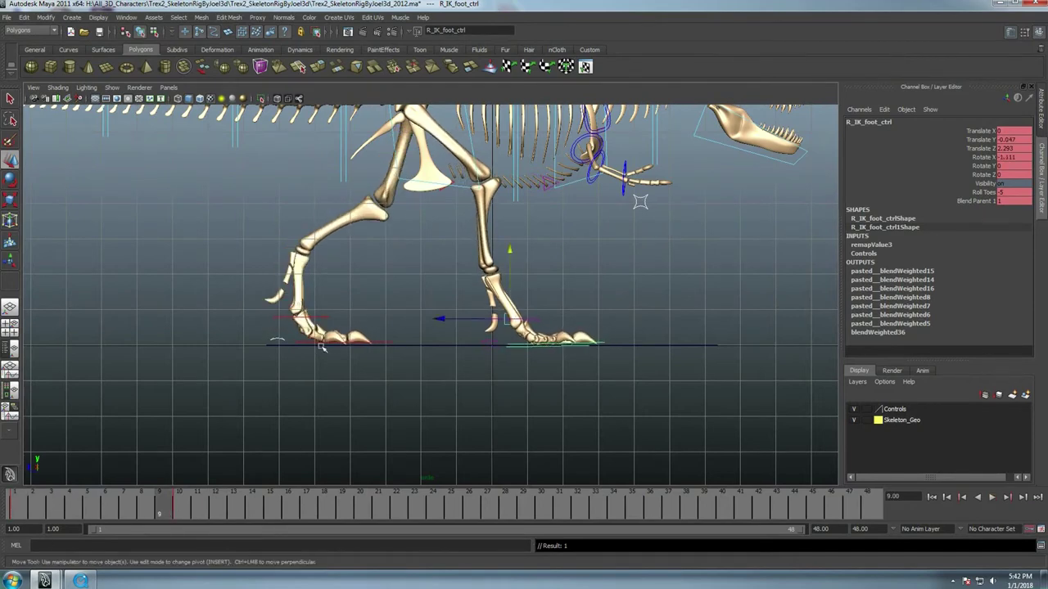
Select the left foot control and key its pose at frame 10
click(388, 341)
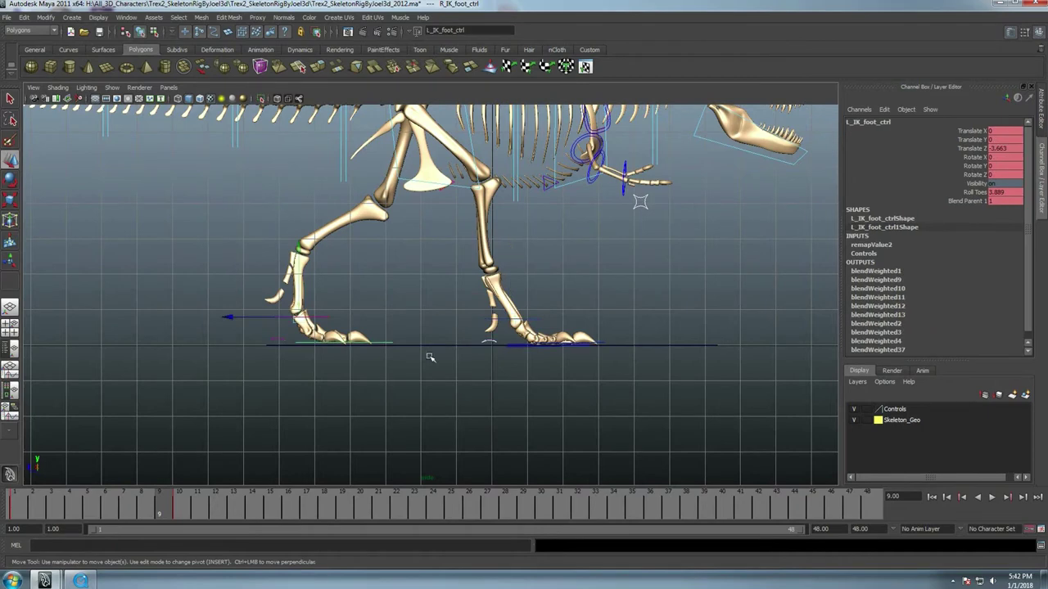
click(188, 509)
key(s)
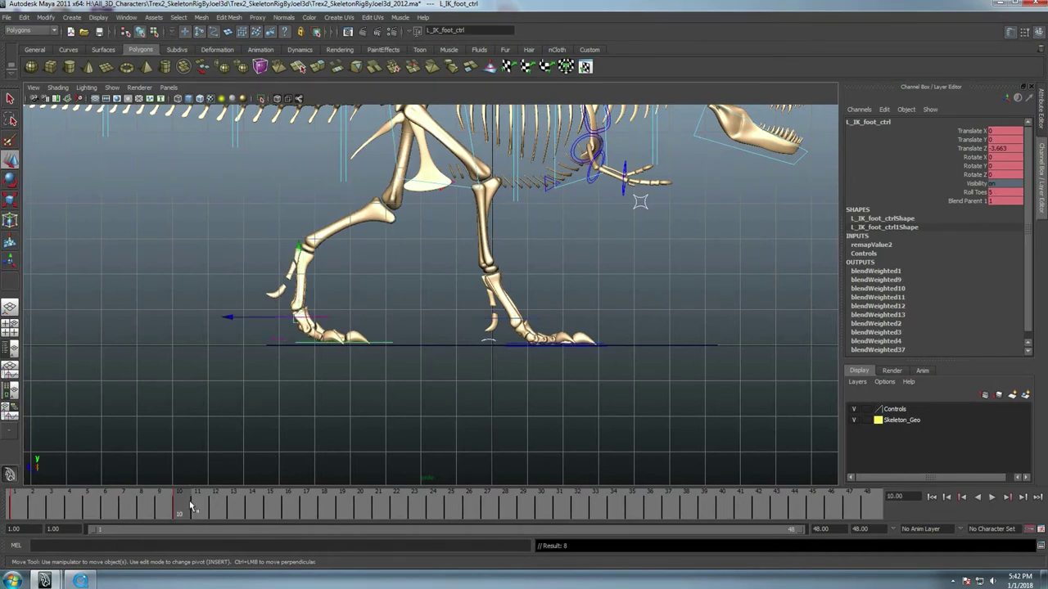
At frame 24 carry the left foot forward to Translate Z 2.486, reset Roll Toes, and replay the walk
mouse_move(191, 508)
mouse_down()
mouse_move(508, 504)
mouse_move(433, 491)
mouse_up()
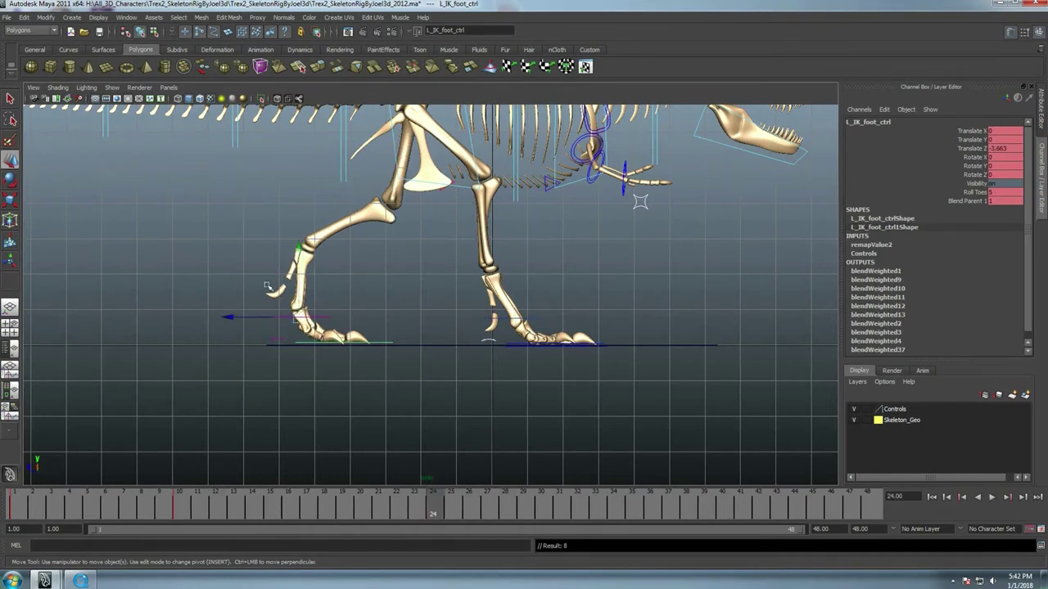
mouse_move(229, 319)
mouse_down()
mouse_move(479, 316)
mouse_move(456, 316)
mouse_move(443, 331)
mouse_up()
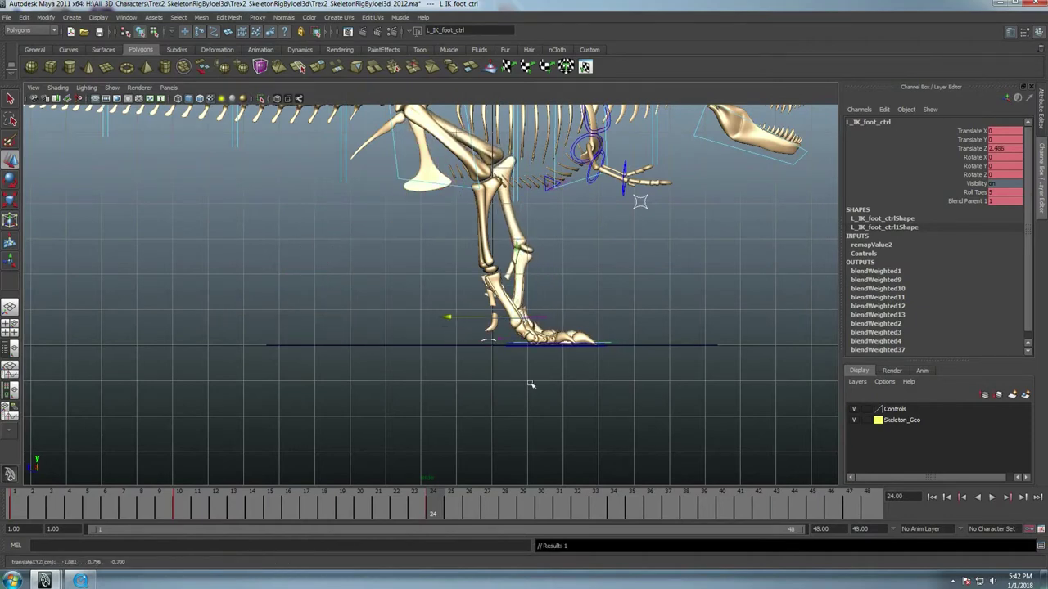
click(1001, 192)
key(alt+v)
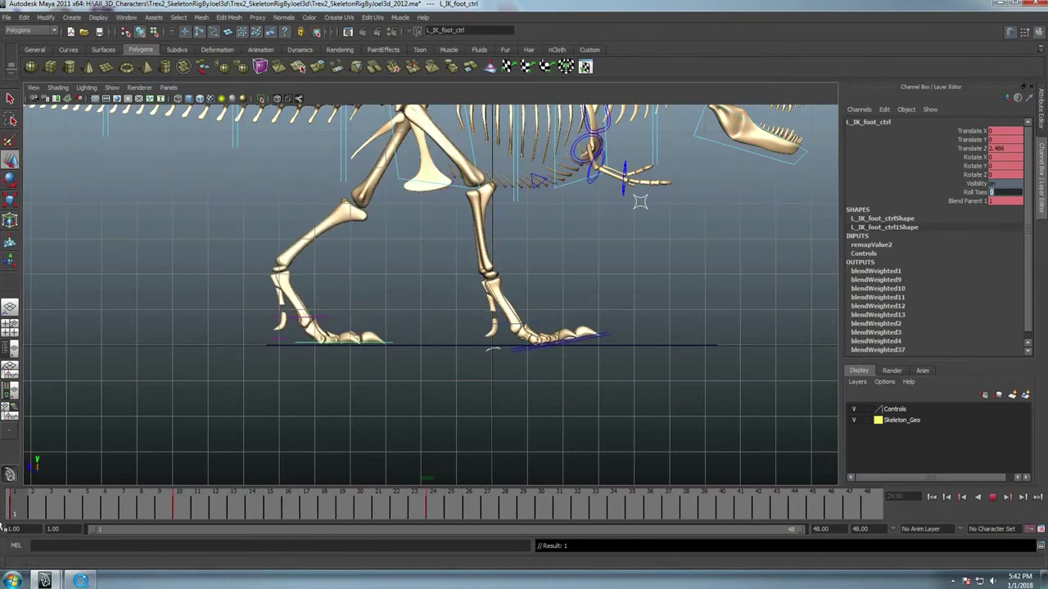
key(alt+v)
key(w)
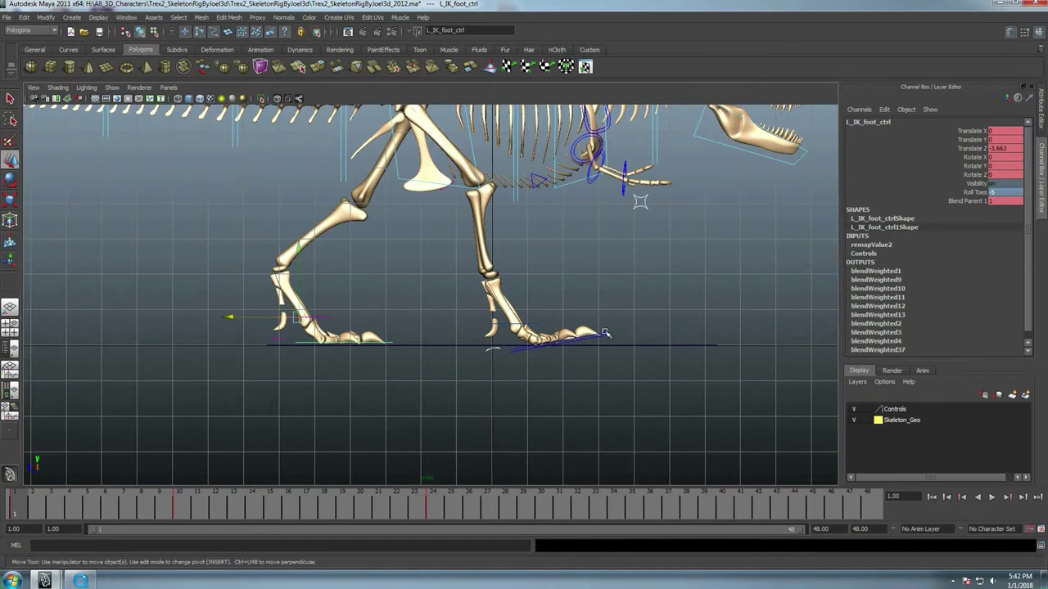
click(602, 336)
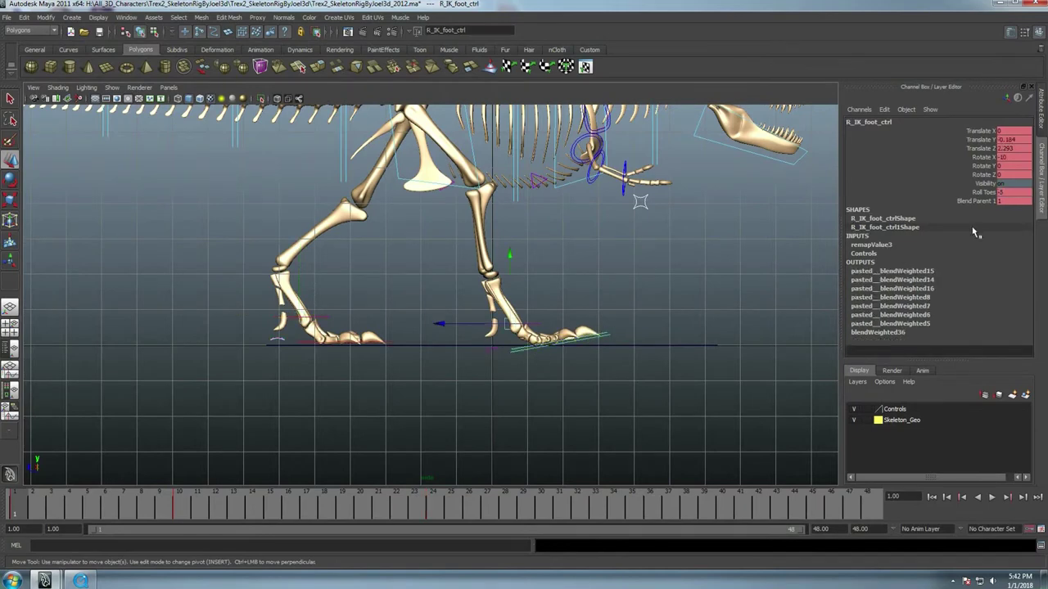
Set the right foot's Translate Z to 3, try Translate Y 0, then undo the height change
double_click(1013, 149)
text(3)
key(Return)
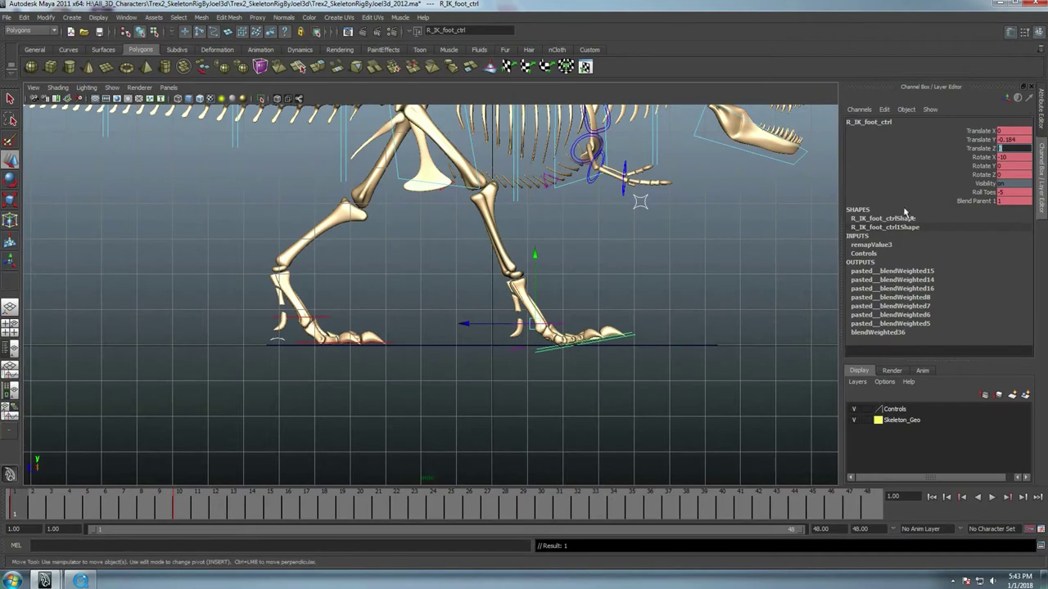
double_click(1013, 139)
text(0)
key(Return)
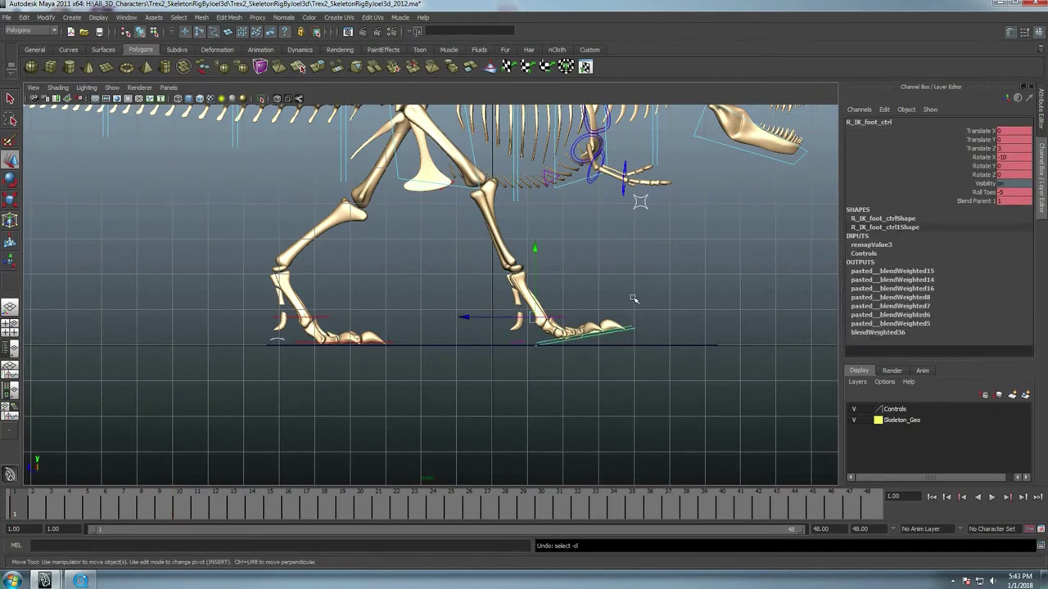
key(ctrl+z)
Replay the walk and copy the right foot's keyframe at frame 1
key(alt+v)
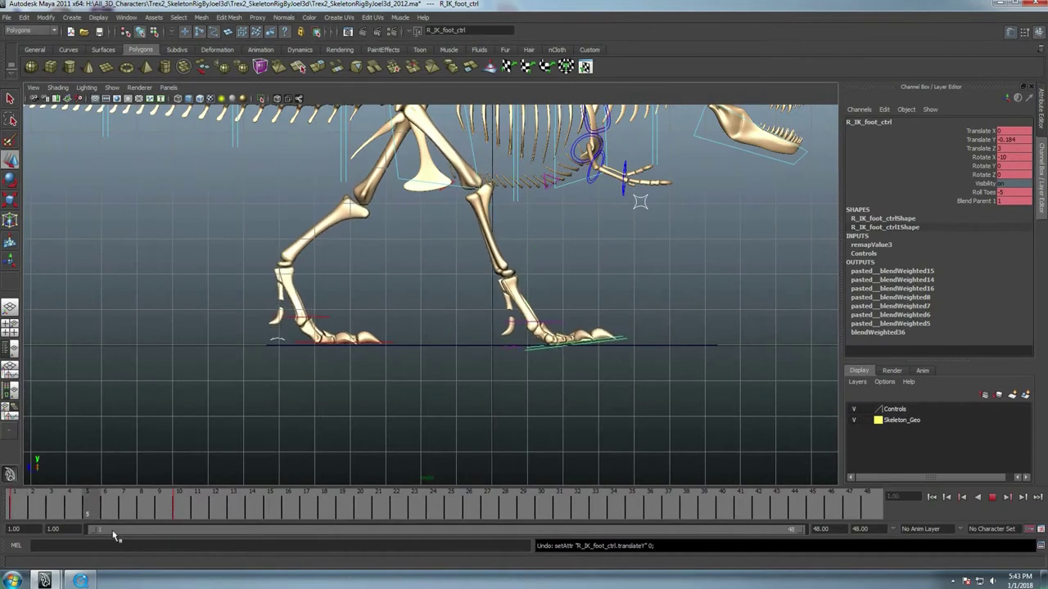
key(alt+v)
key(w)
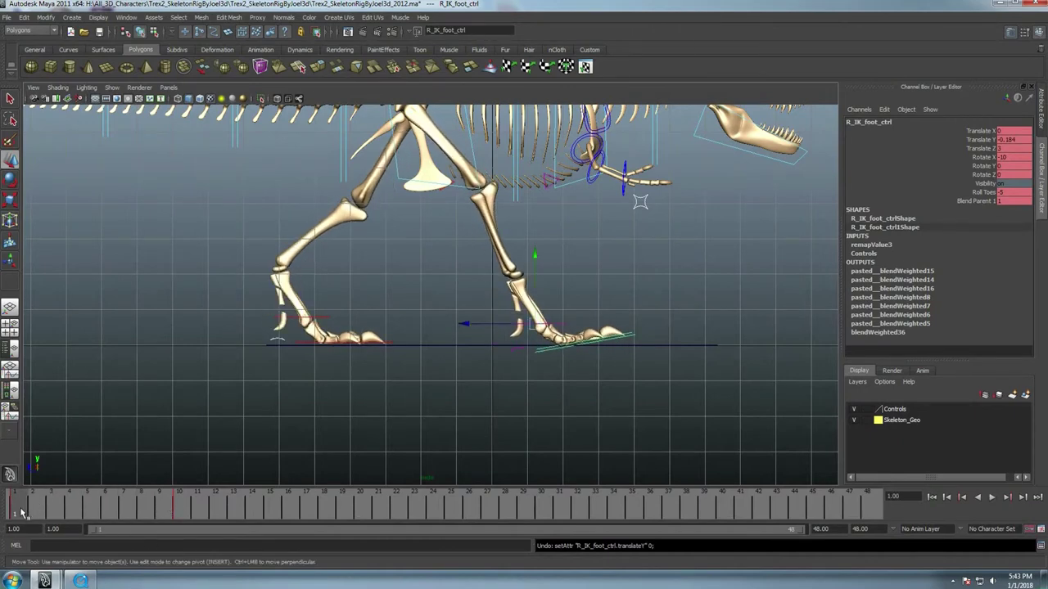
right_click(22, 510)
click(45, 374)
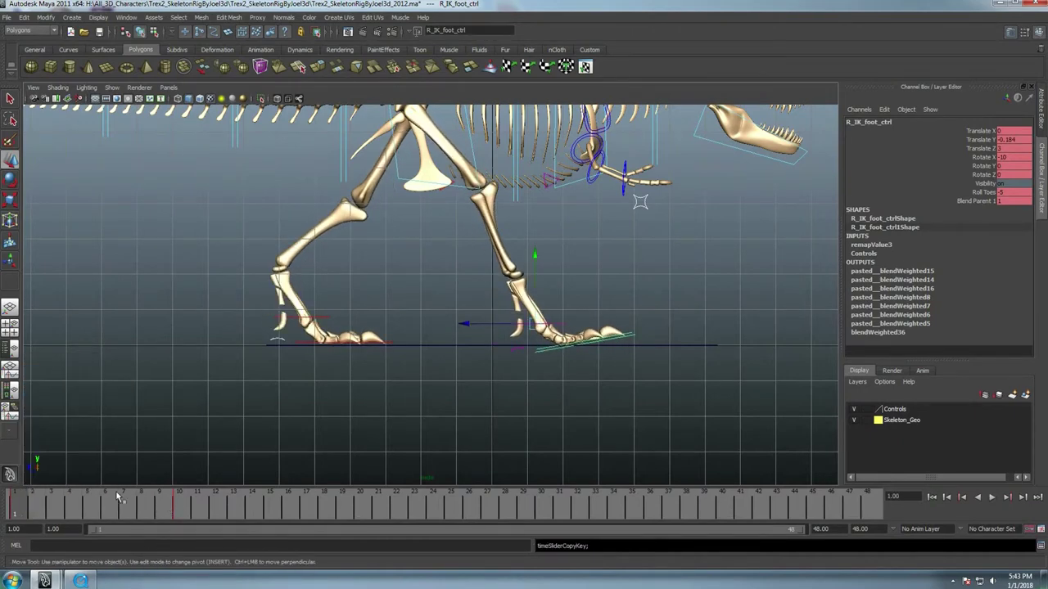
click(177, 511)
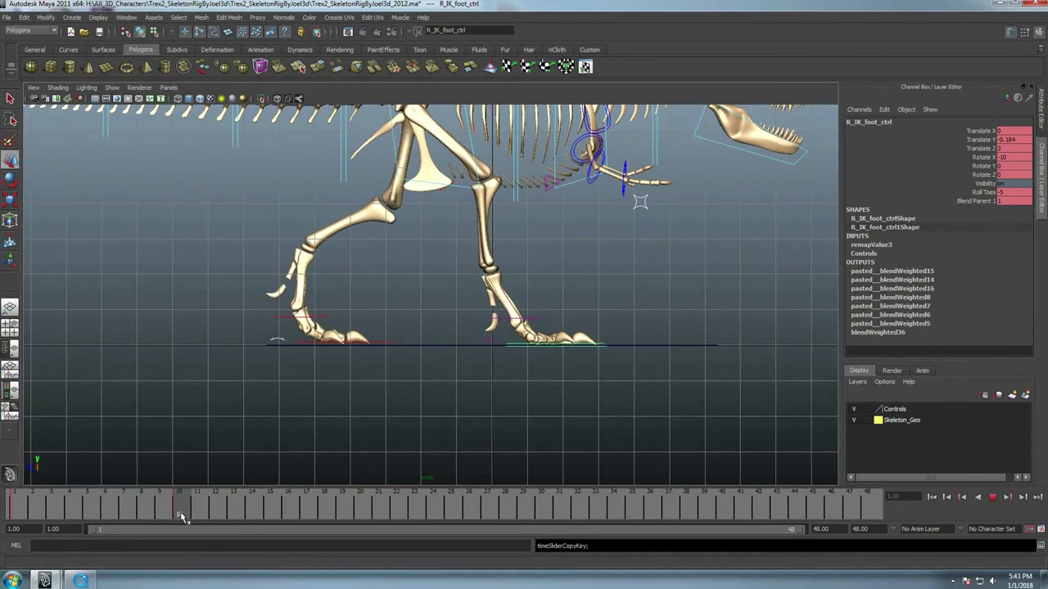
Paste the copied right-foot key at frame 10 and play back to check it
right_click(178, 513)
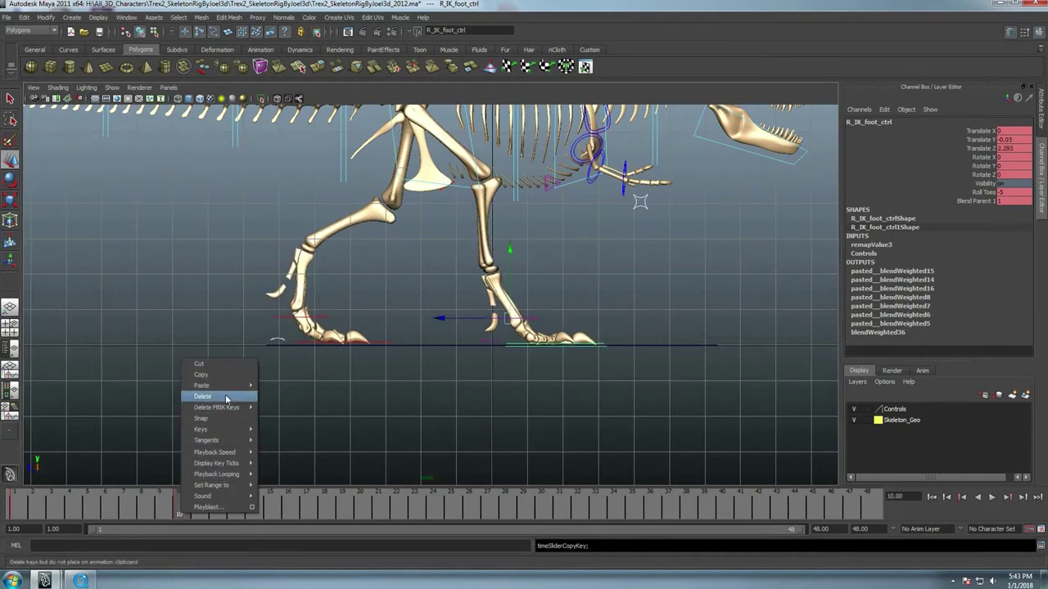
mouse_move(202, 386)
click(275, 396)
key(alt+v)
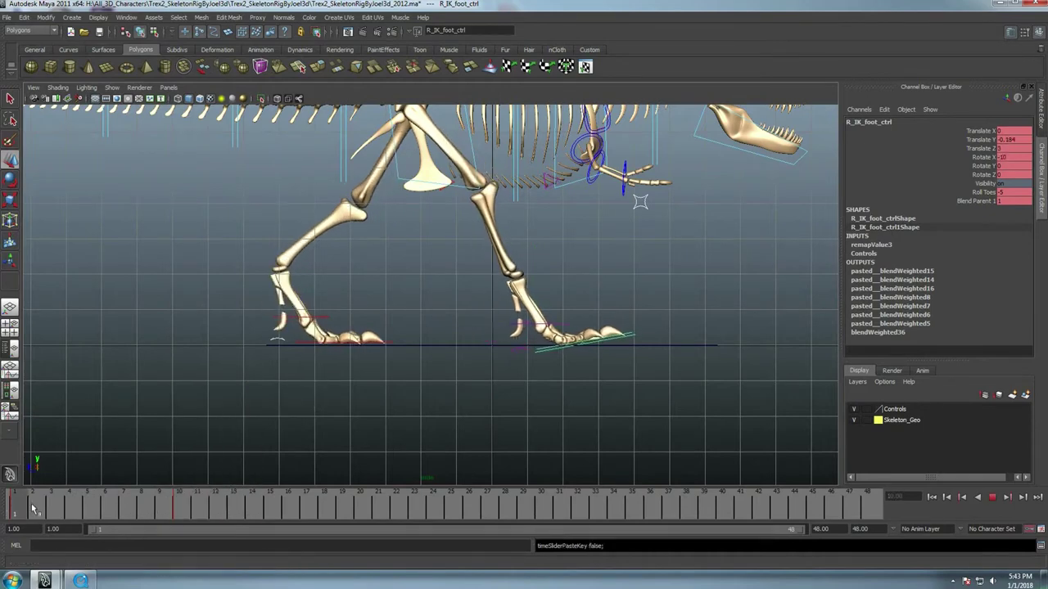
click(85, 510)
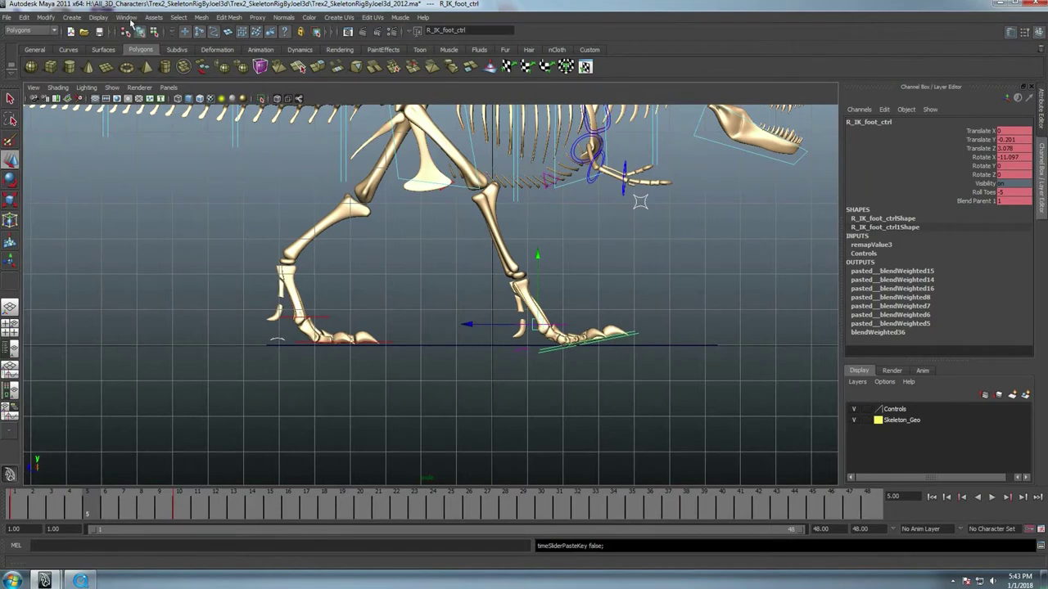
Give every key on the right foot's curves flat tangents in the Graph Editor
click(127, 18)
mouse_move(150, 56)
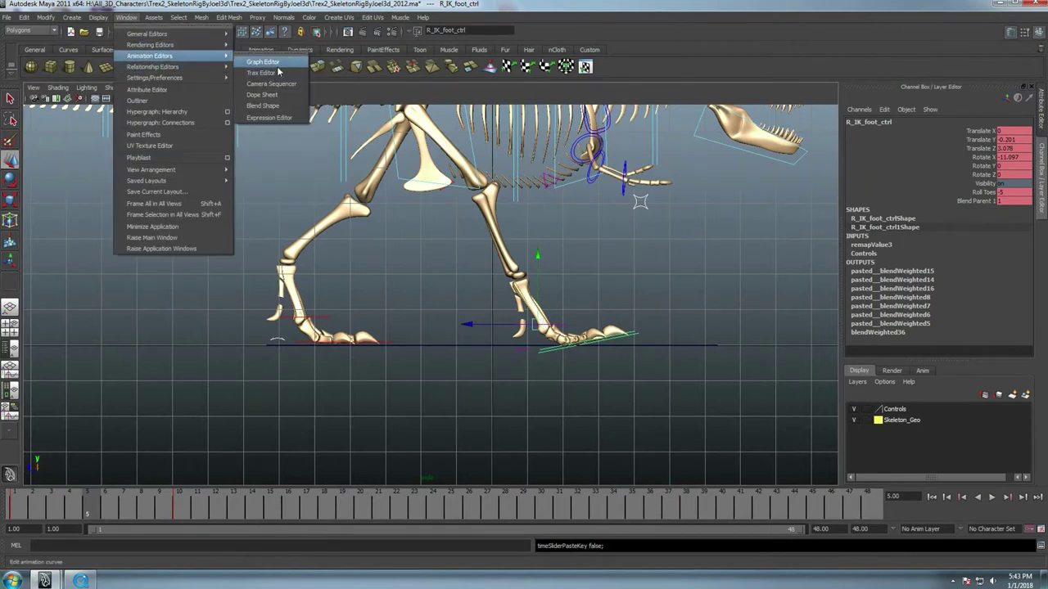
click(264, 63)
key(f)
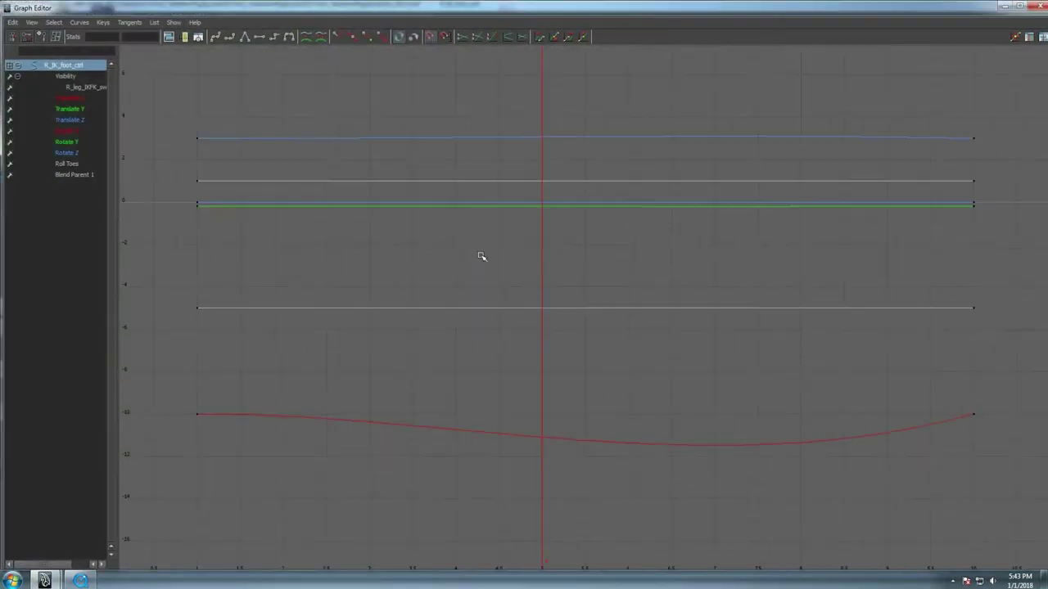
scroll(538, 265, down, 2)
drag(826, 384, 249, 91)
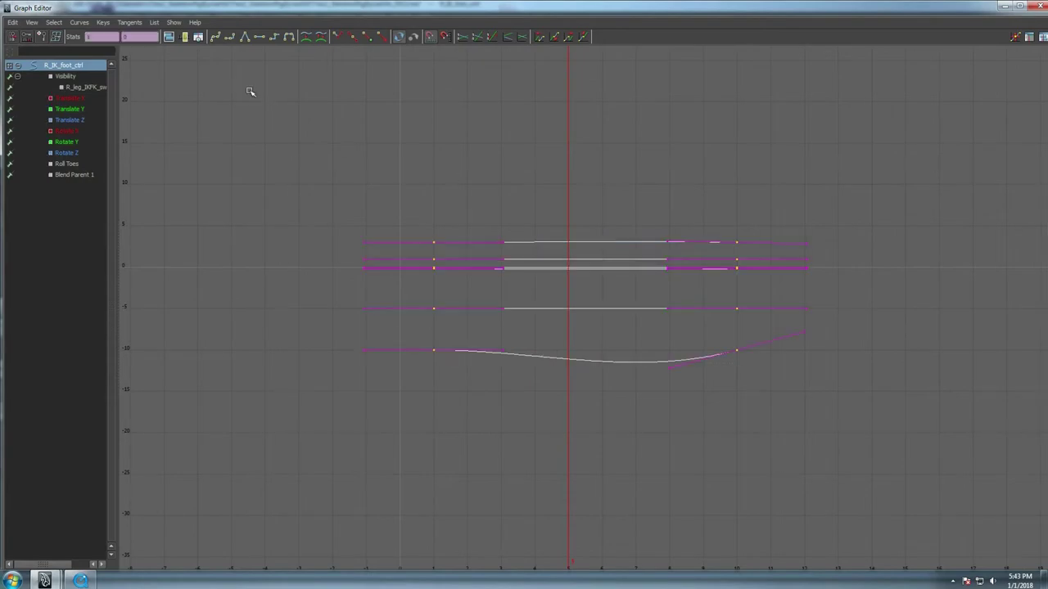
click(264, 40)
click(1004, 6)
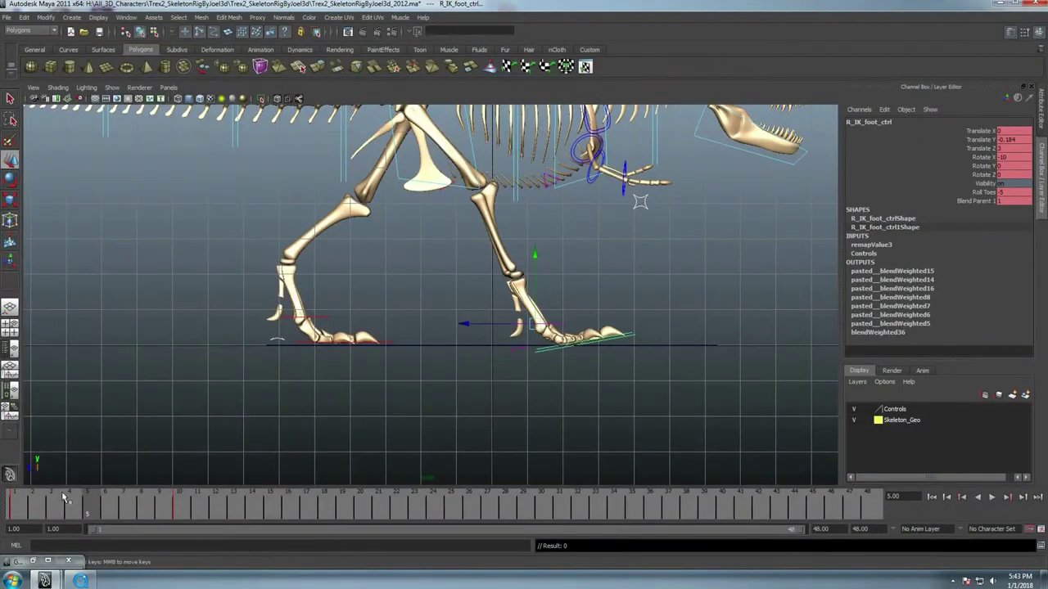
At frame 10 set the right foot's Rotate X to 0 so it lies flat
key(alt+v)
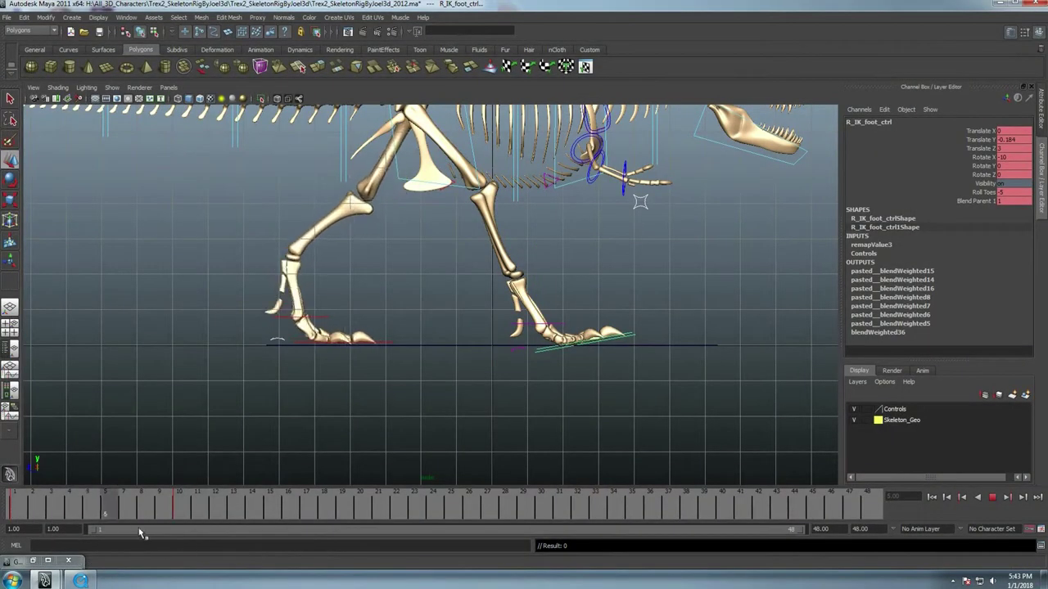
key(alt+v)
double_click(1006, 157)
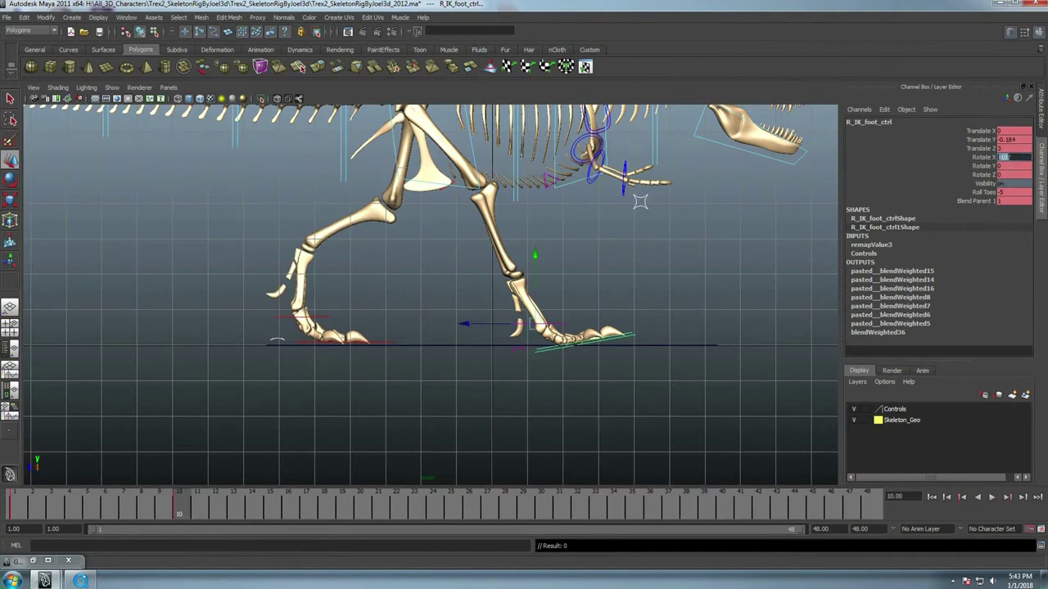
text(0)
key(Return)
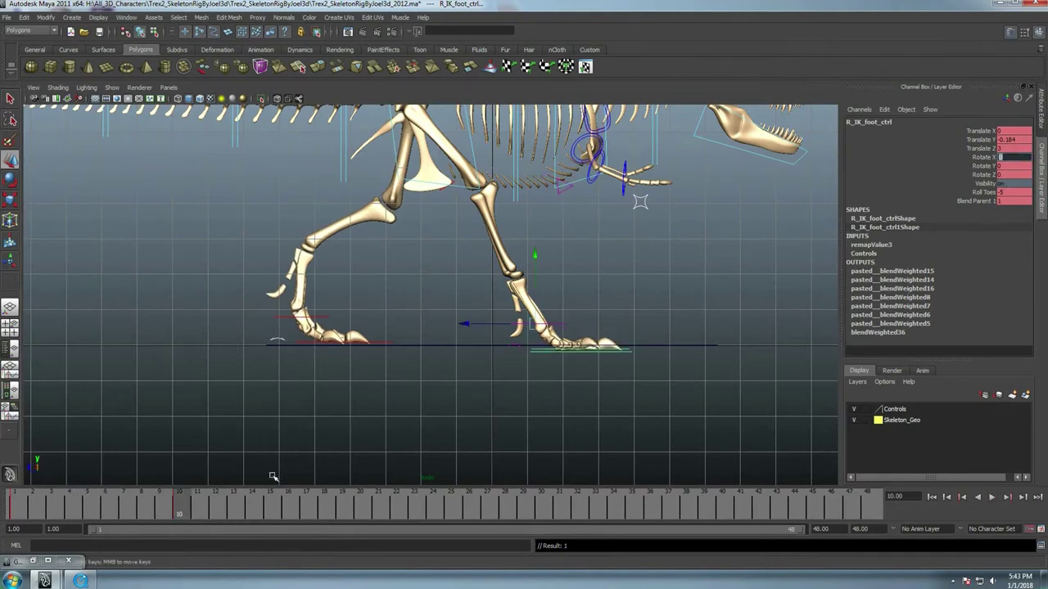
Raise the right foot to Translate Y -0.03 and replay the walk around frame 10
key(alt+v)
key(alt+v)
mouse_move(536, 256)
mouse_down()
mouse_move(507, 303)
mouse_move(442, 322)
mouse_up()
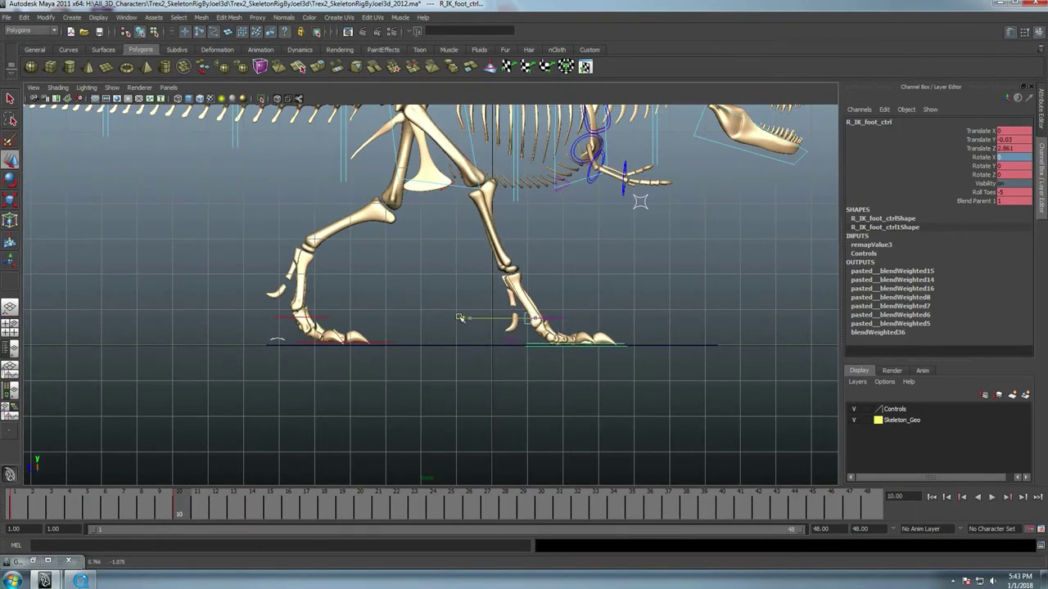
key(alt+v)
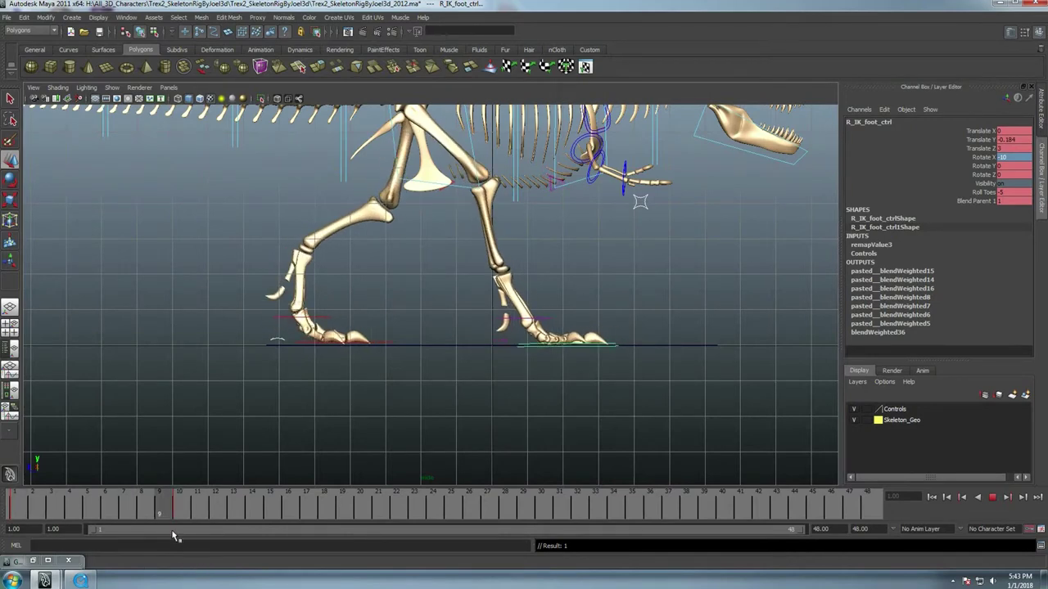
key(Escape)
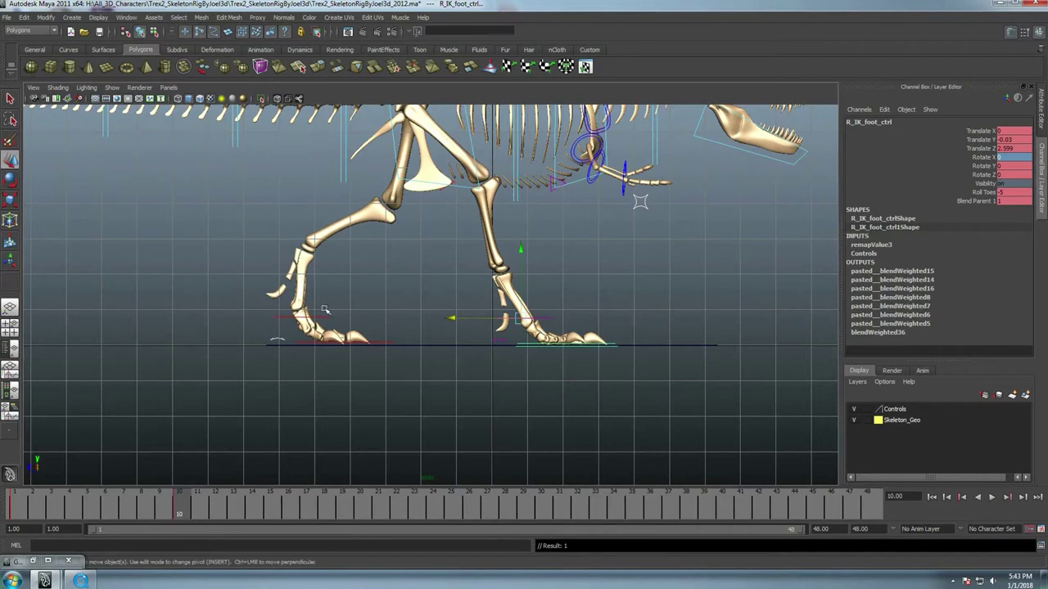
drag(104, 501, 172, 503)
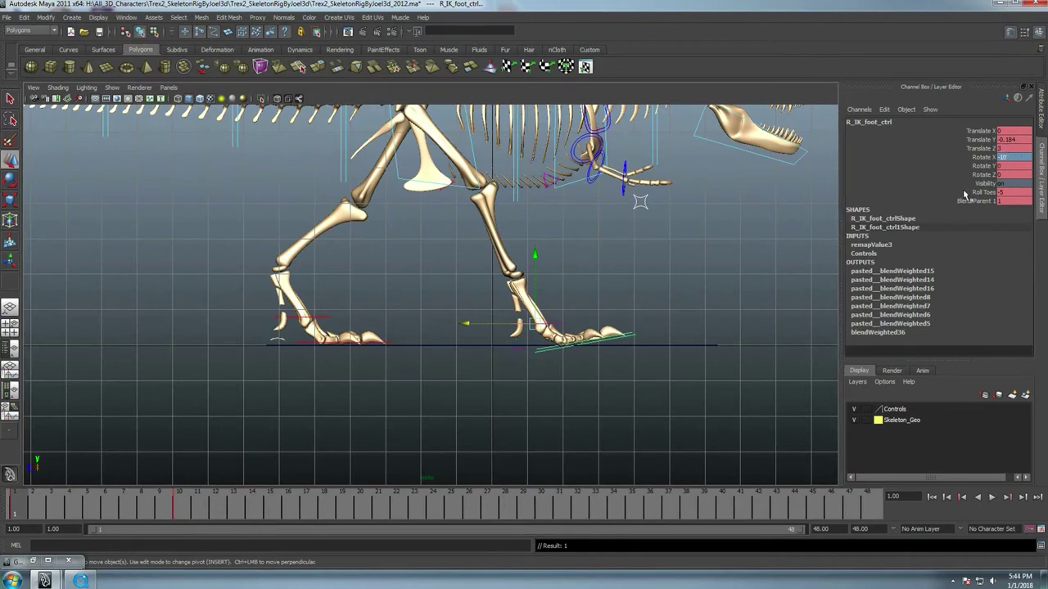
Select the left foot and set its Translate Z to 3 at frame 24
click(393, 341)
drag(94, 512, 429, 517)
key(w)
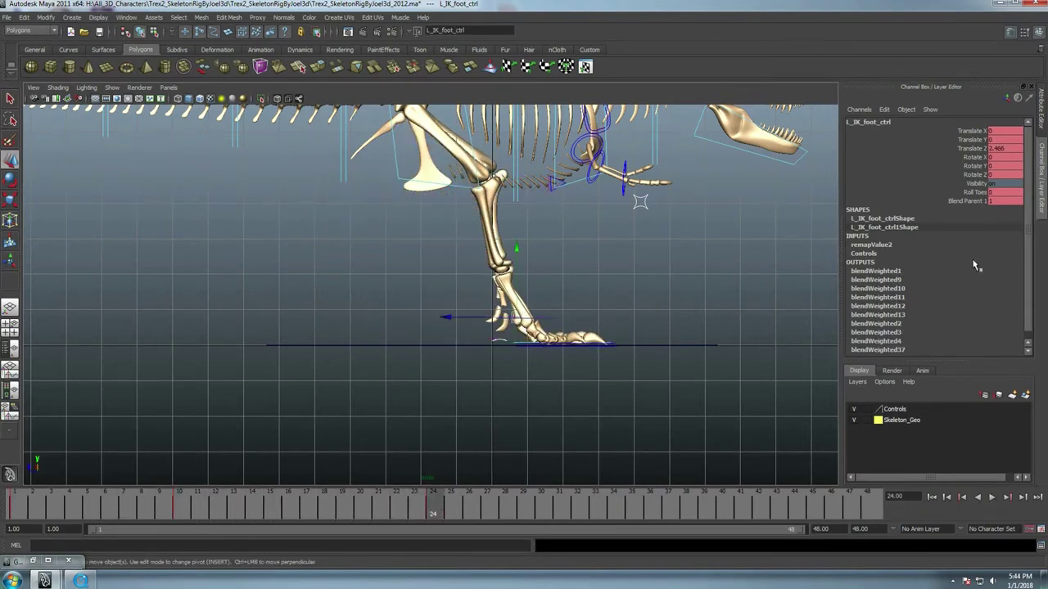
click(1008, 150)
text(3)
key(Return)
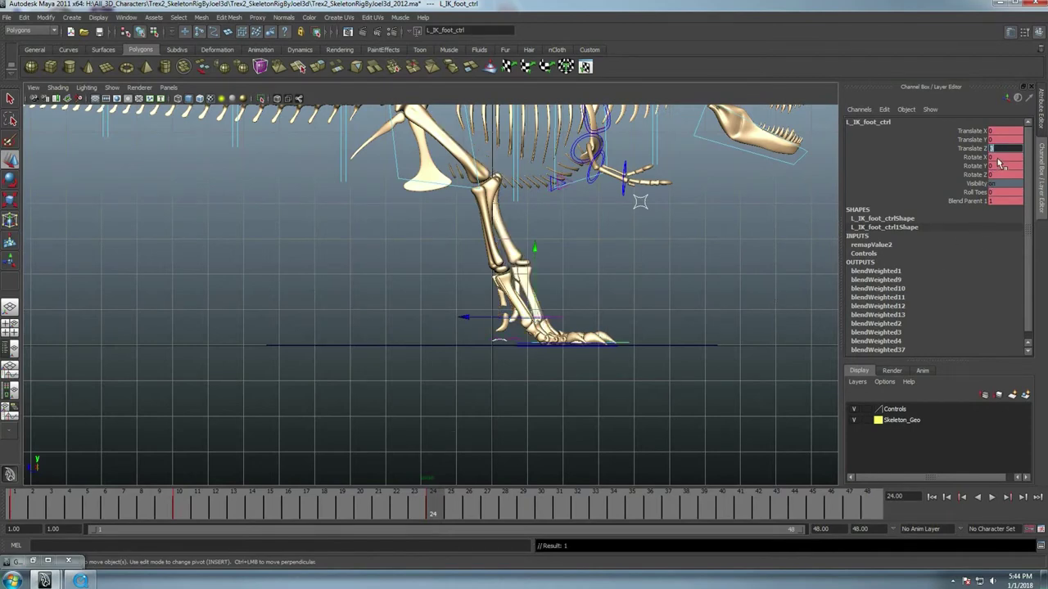
Tilt the left foot to Rotate X -10 at frame 24 and 0 at frame 1
click(998, 157)
text(10)
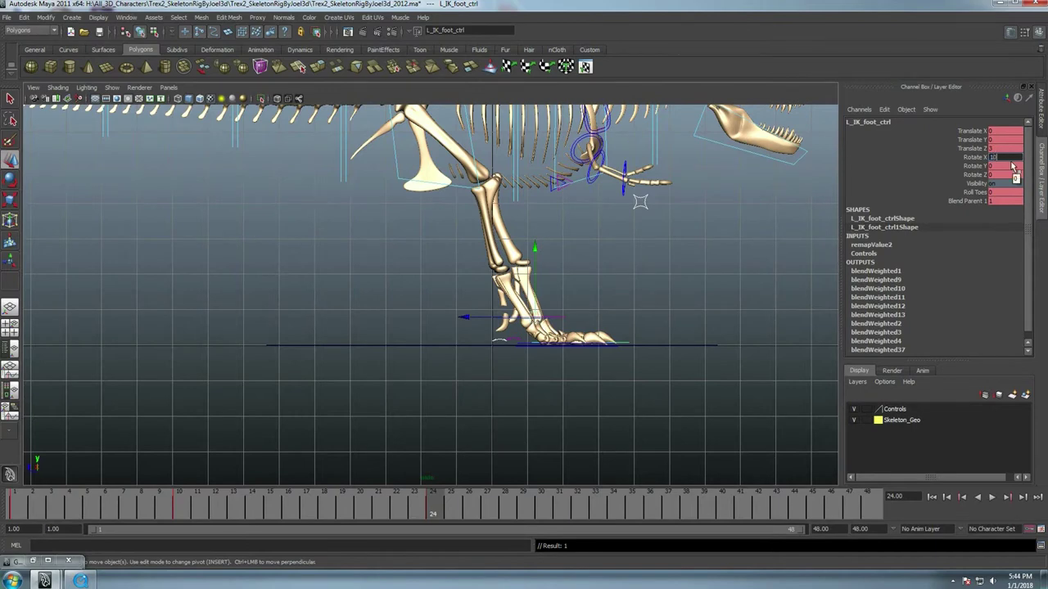
key(Return)
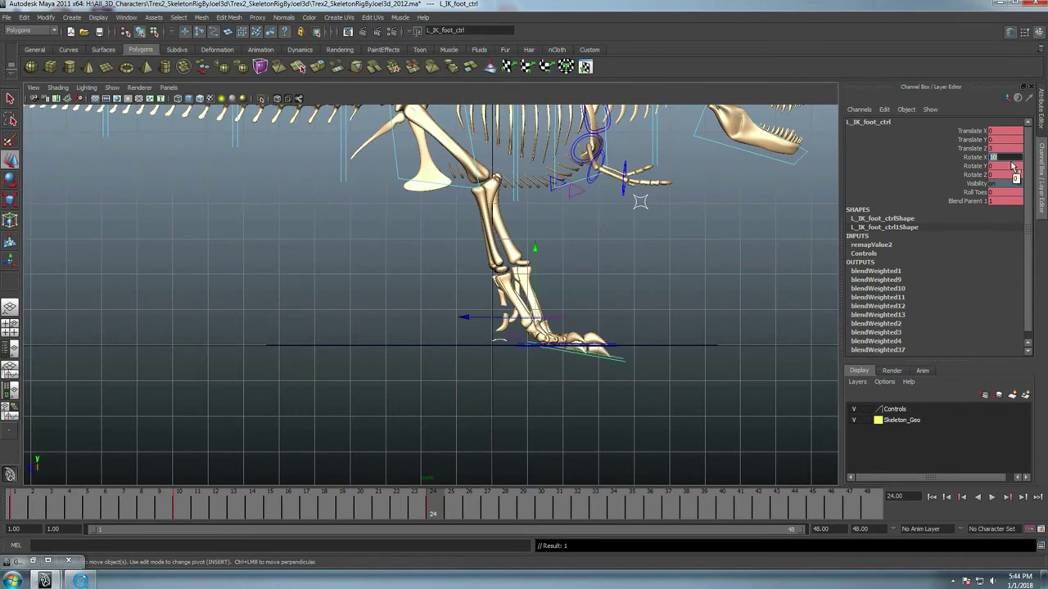
text(0)
key(Return)
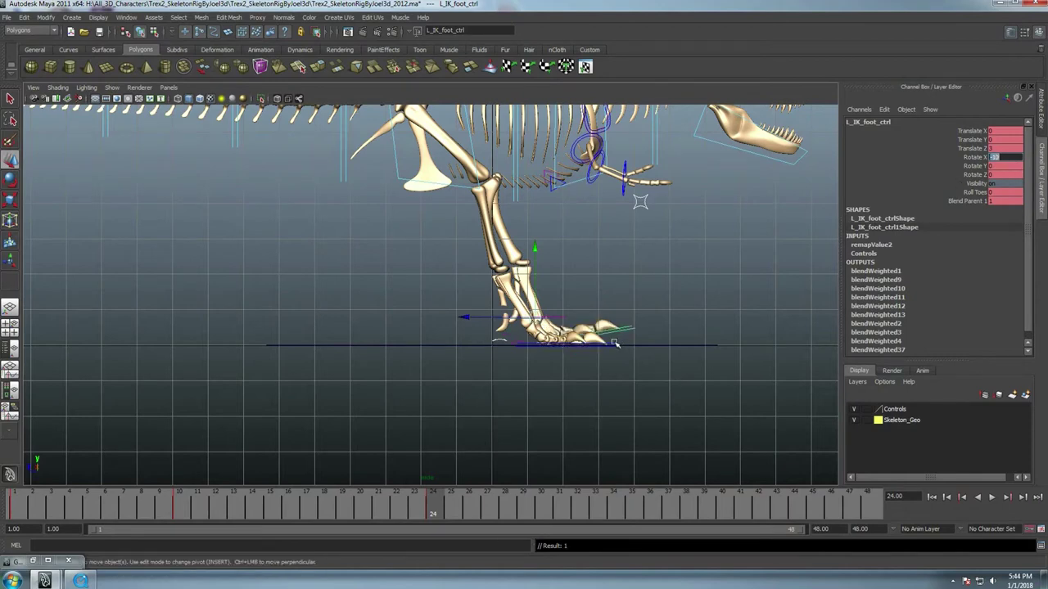
key(alt+shift+v)
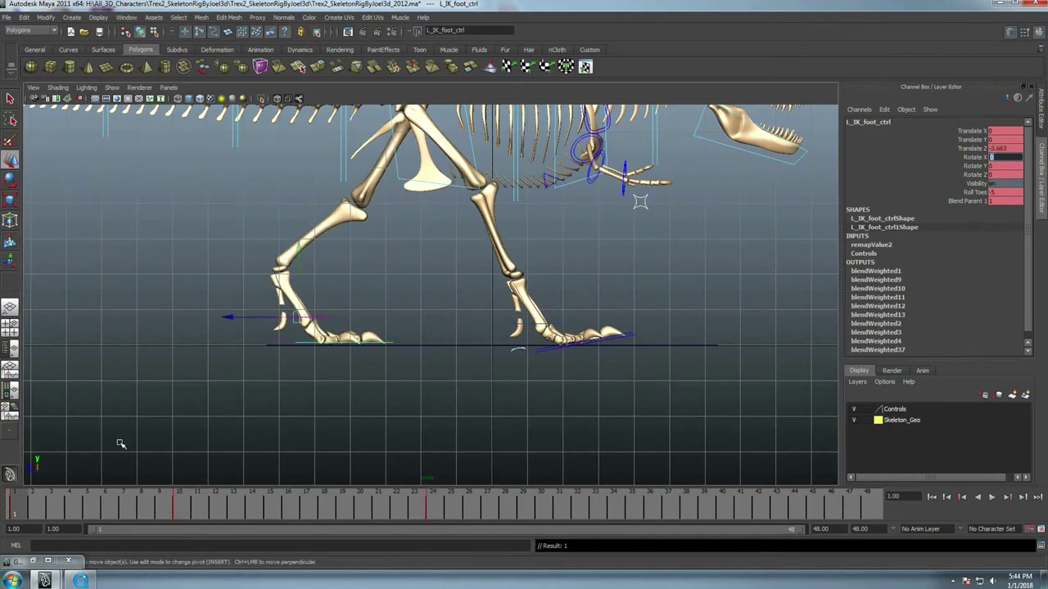
key(Return)
Re-enter the left foot's frame-1 Translate Z, placing it slightly farther back in its stride
double_click(1003, 149)
text(0)
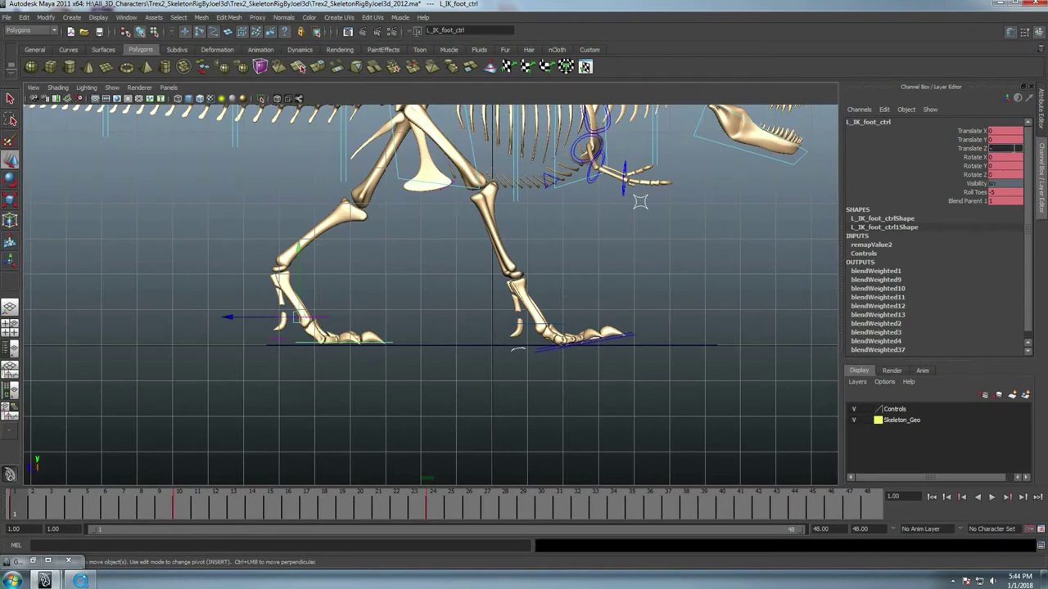
key(Return)
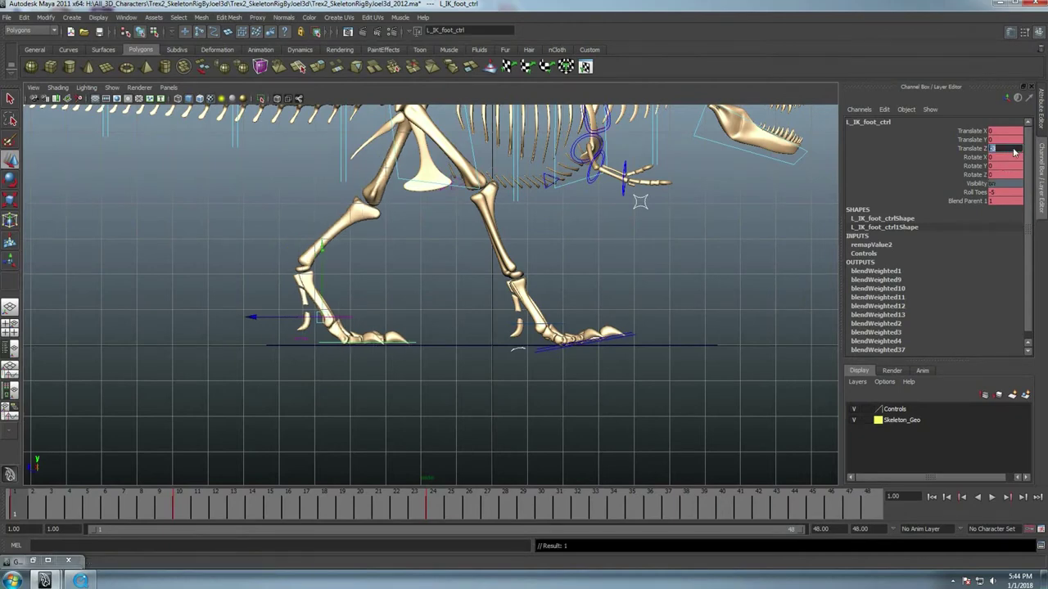
click(415, 290)
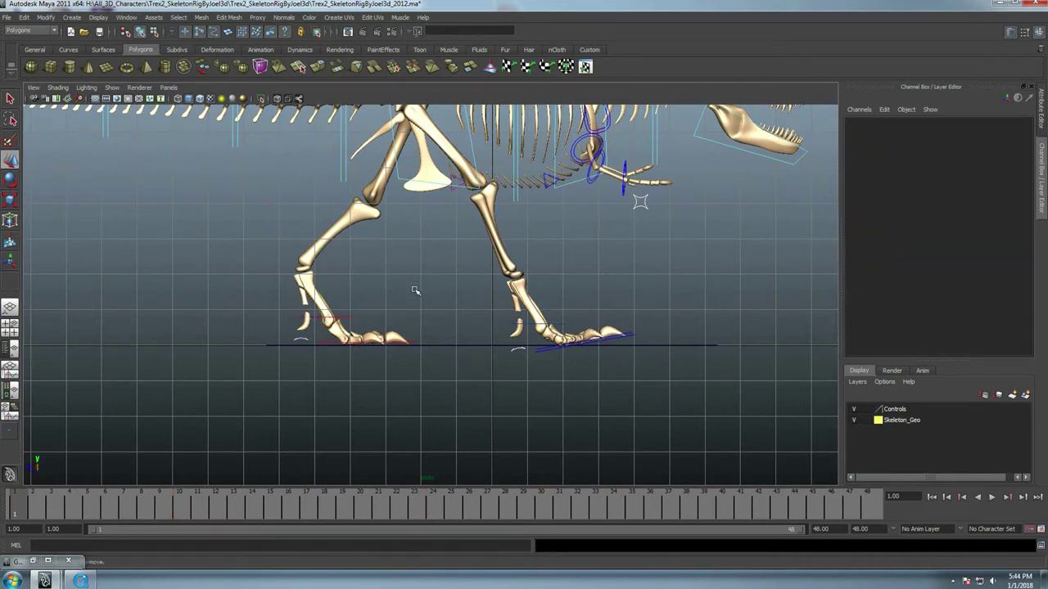
key(ctrl+z)
key(ctrl+z)
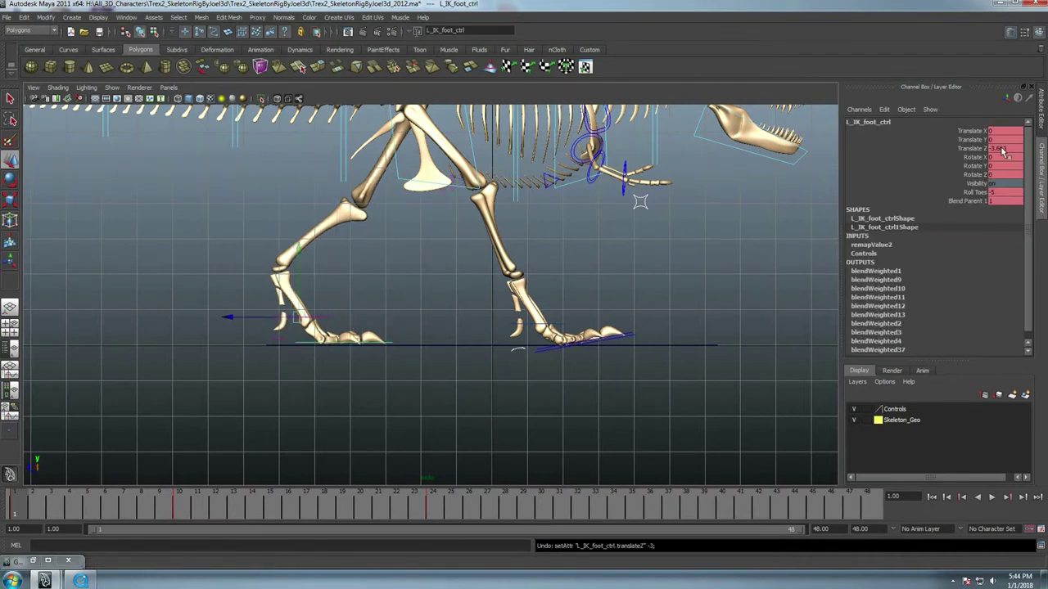
double_click(1003, 149)
text(0)
key(Return)
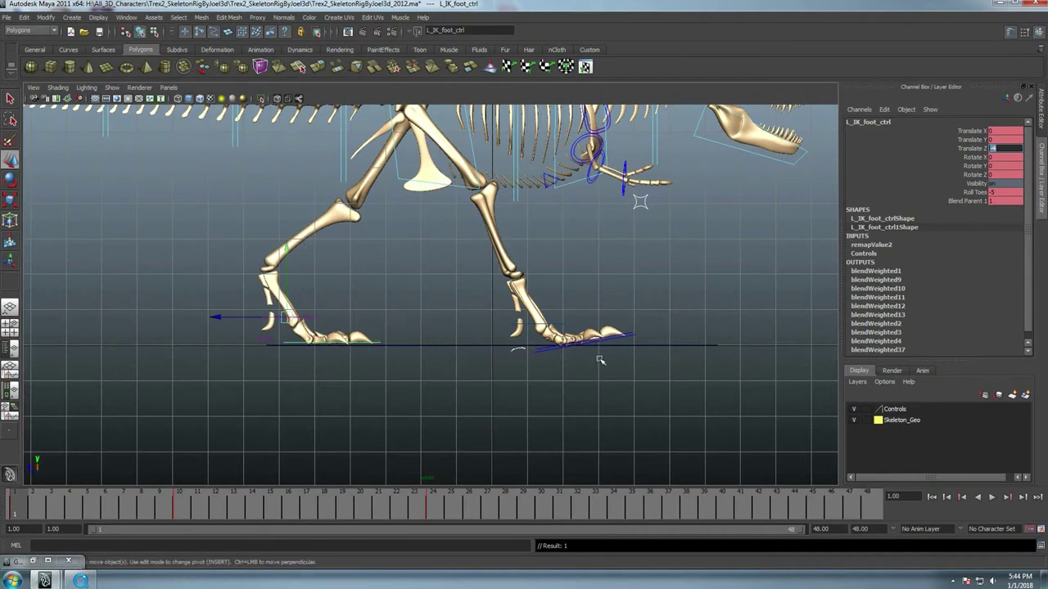
click(631, 337)
At frame 24 move the right foot back, setting its Translate Z to -4
key(alt+v)
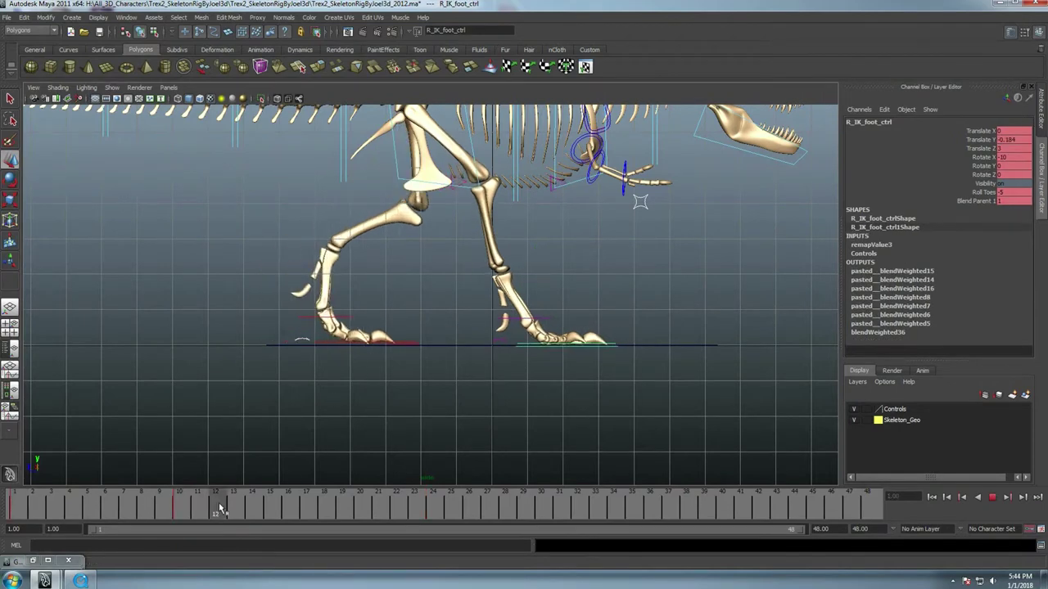
click(432, 507)
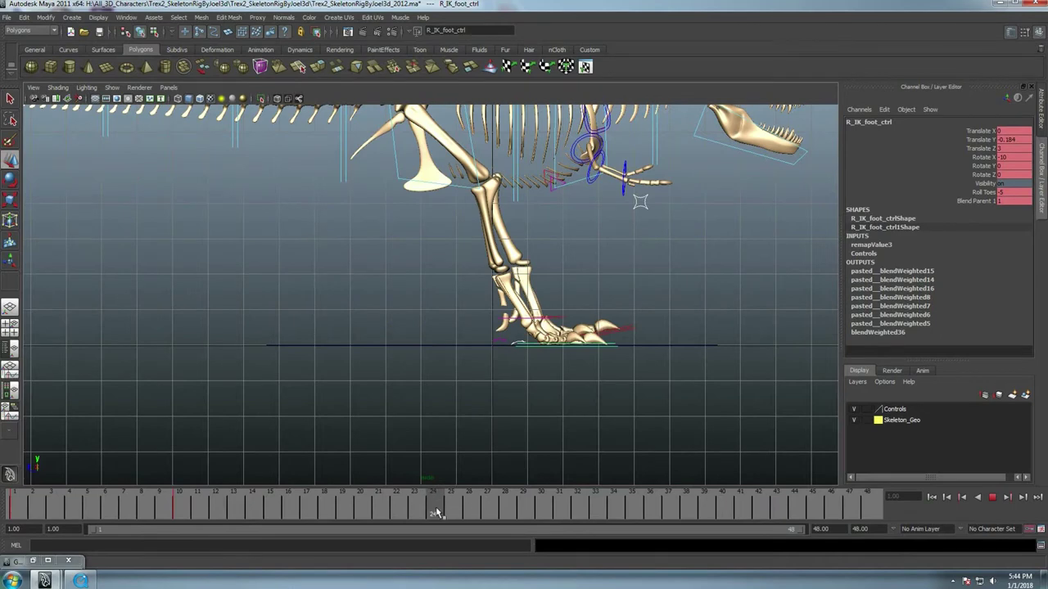
drag(449, 319, 280, 319)
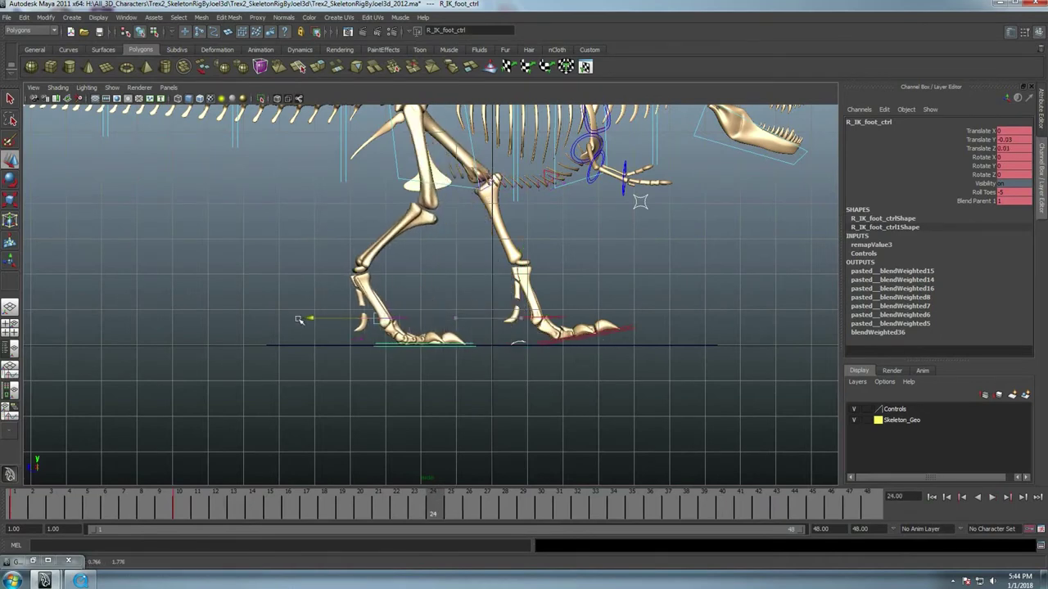
double_click(1021, 149)
text(-4)
key(Return)
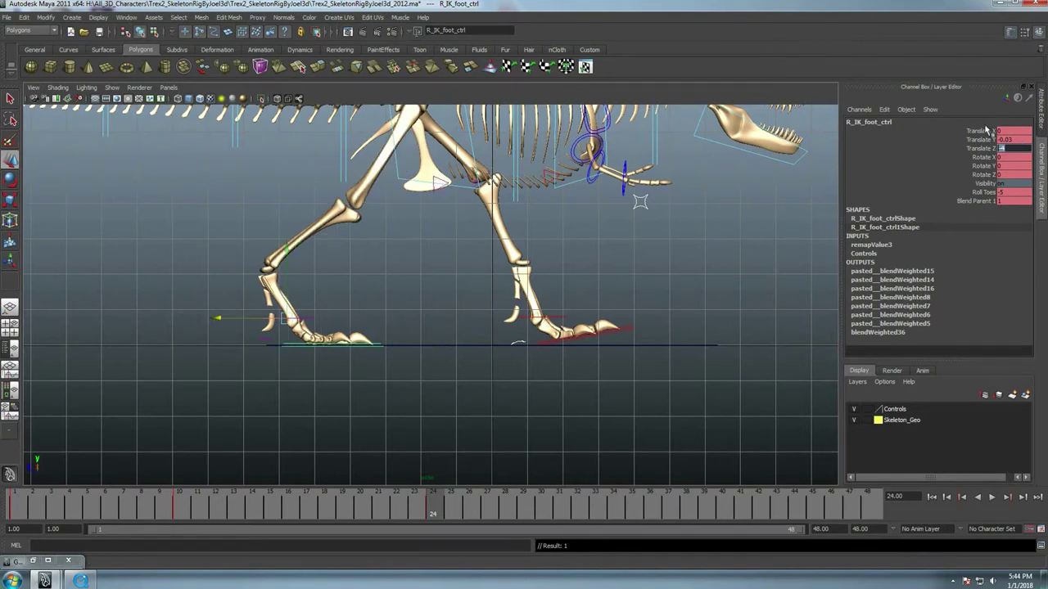
Select the left foot, replay the walk cycle, and stop at frame 16
click(625, 332)
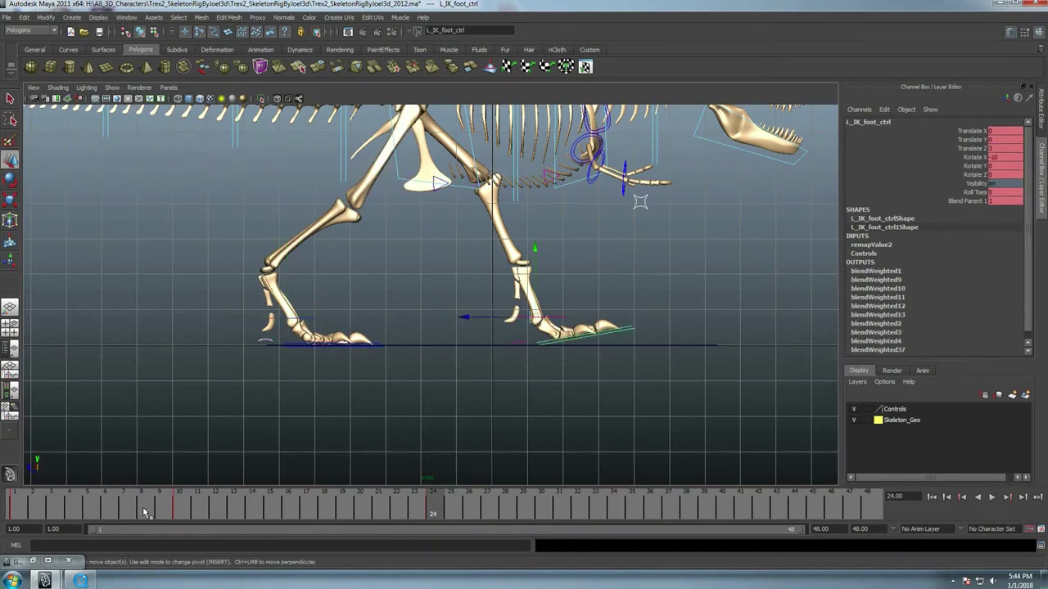
key(alt+v)
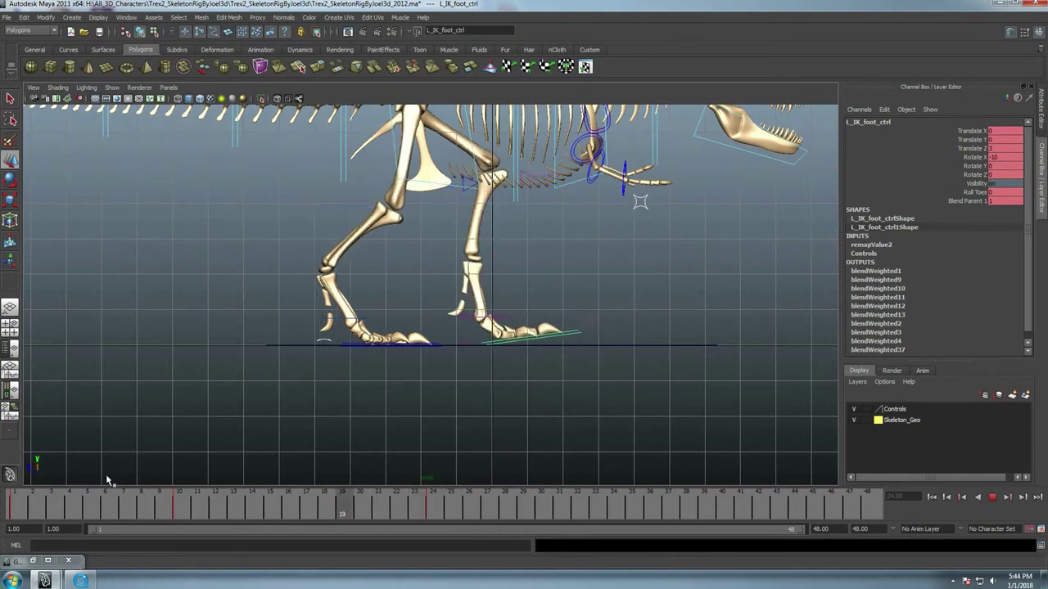
click(991, 497)
click(991, 497)
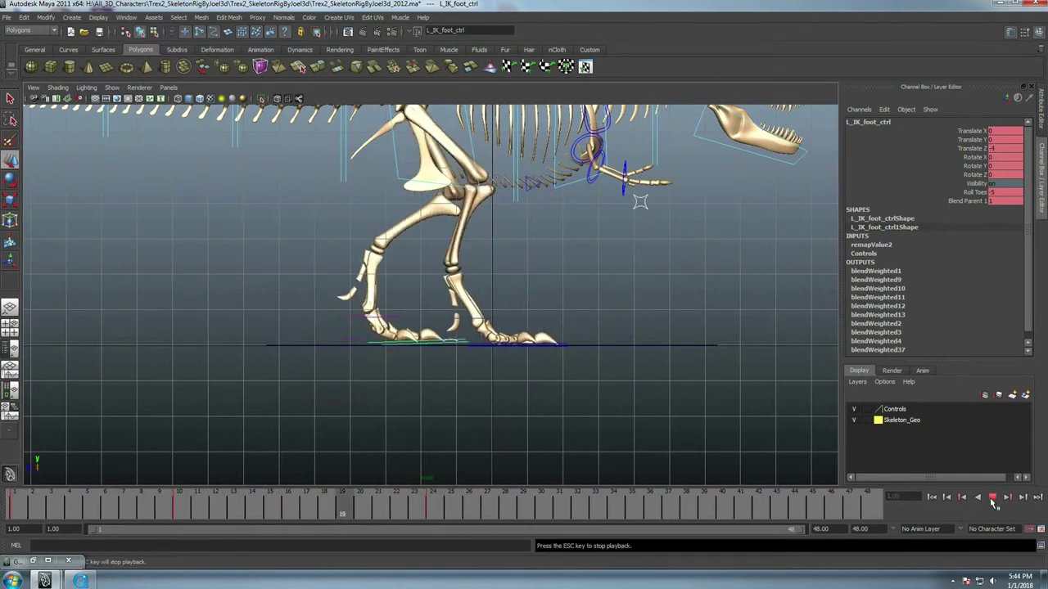
key(Escape)
key(alt+v)
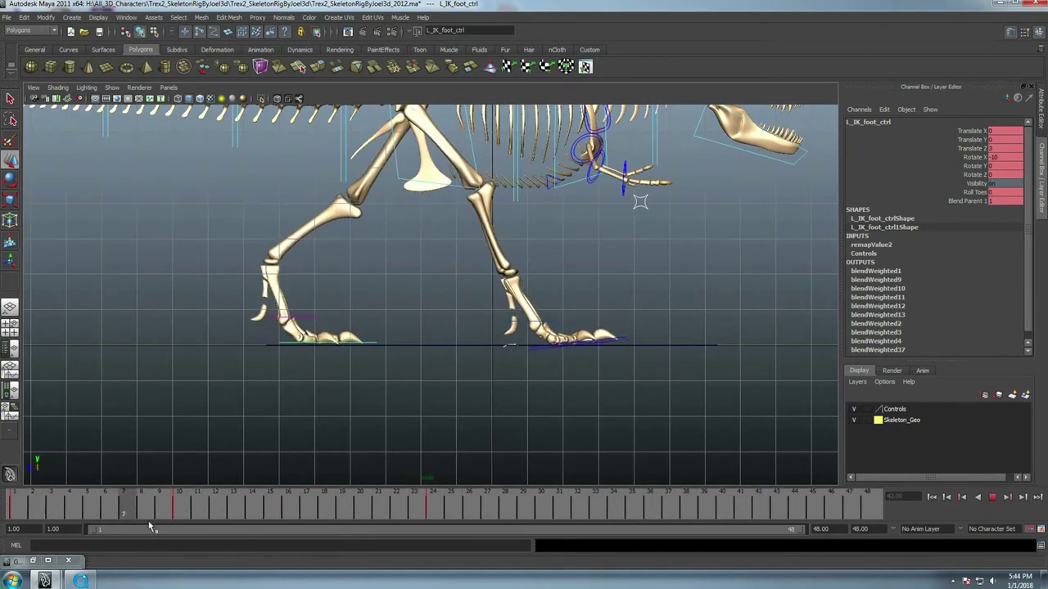
drag(86, 508, 293, 535)
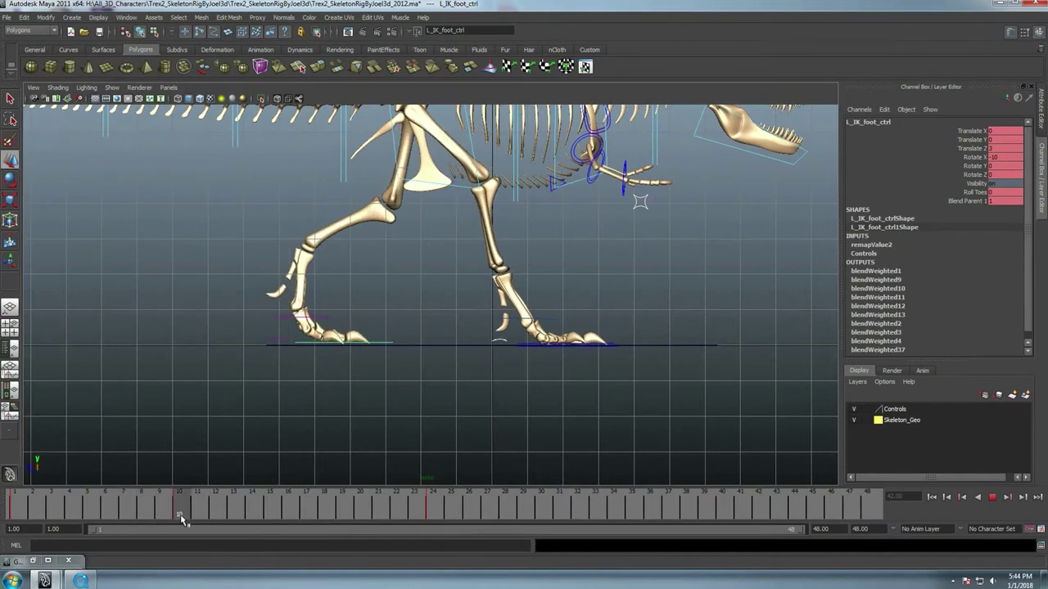
key(Escape)
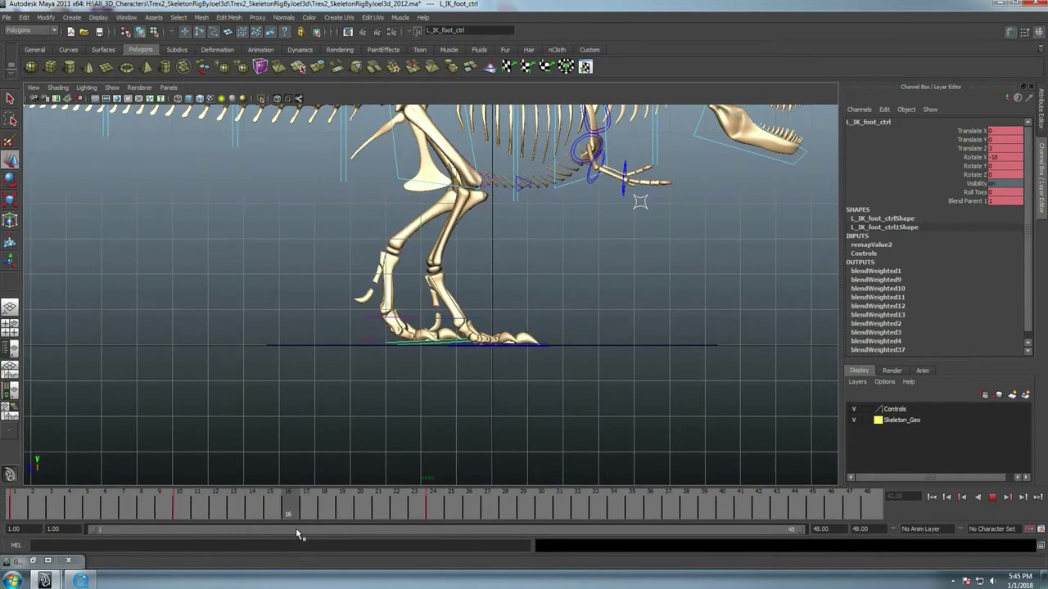
Lift the left foot to about Translate Y 1.46 and reset its Roll Toes to 0
key(w)
alt+drag(347, 366, 560, 338)
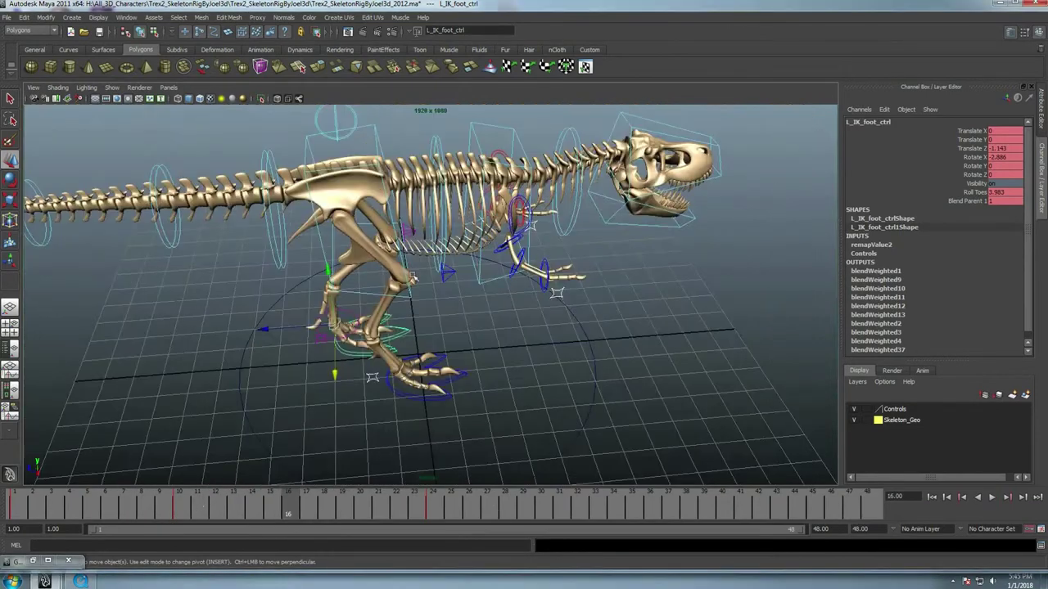
alt+right_drag(561, 338, 492, 352)
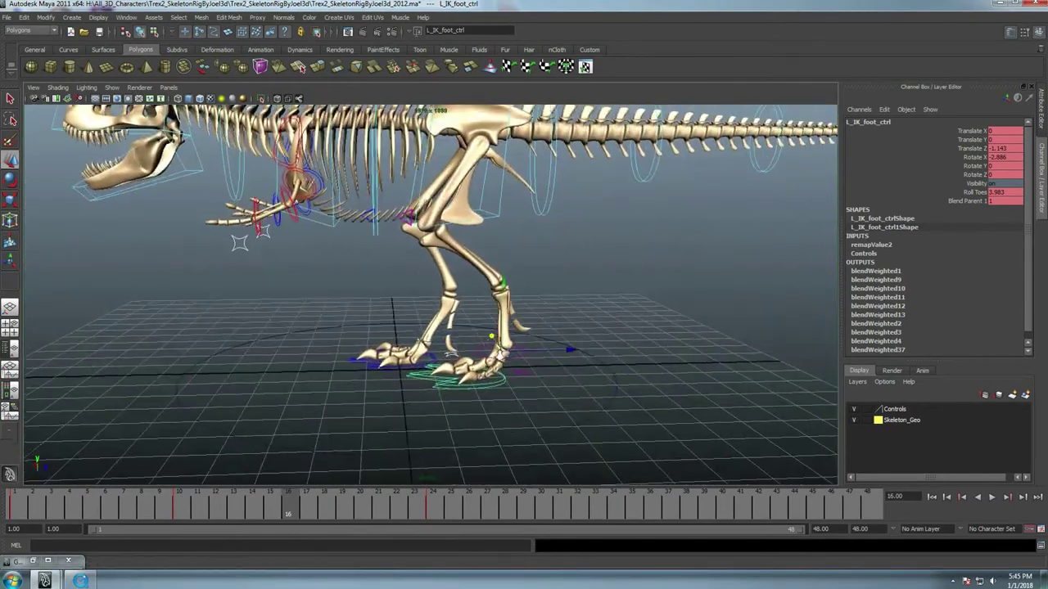
middle_drag(491, 352, 451, 358)
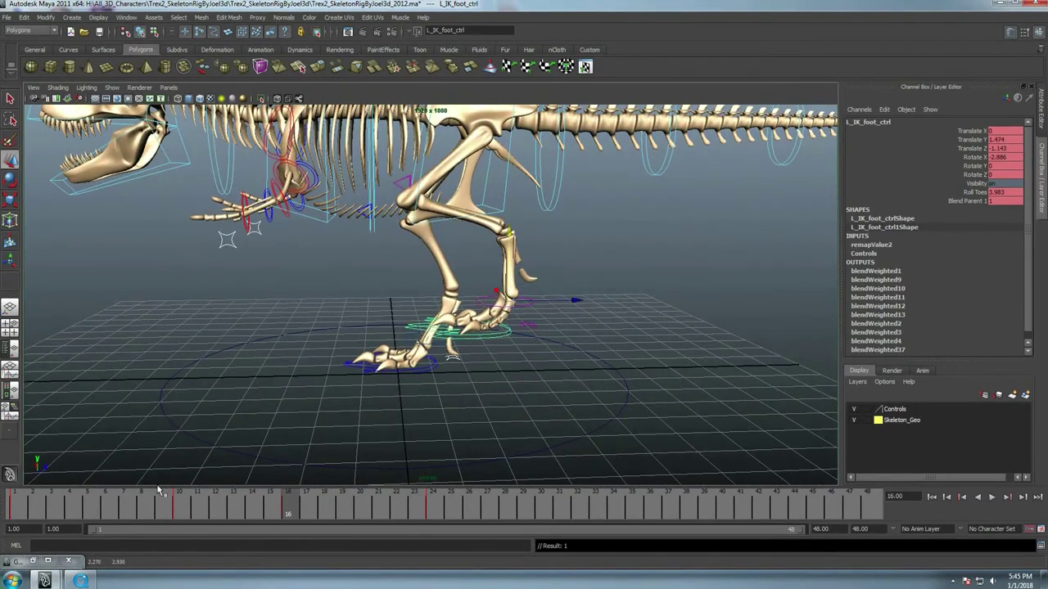
click(1007, 194)
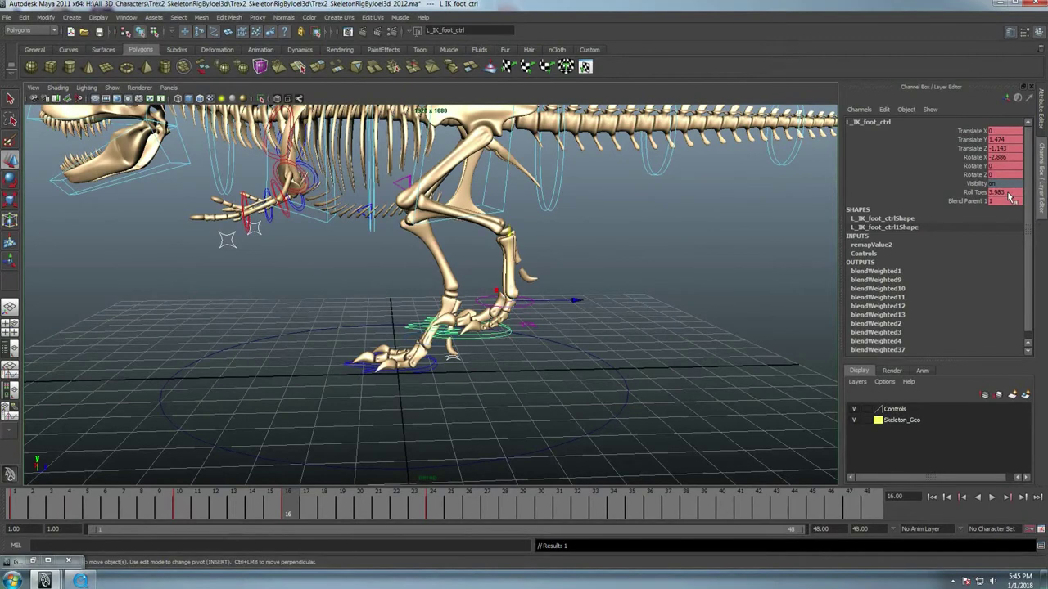
click(962, 193)
middle_drag(624, 260, 748, 285)
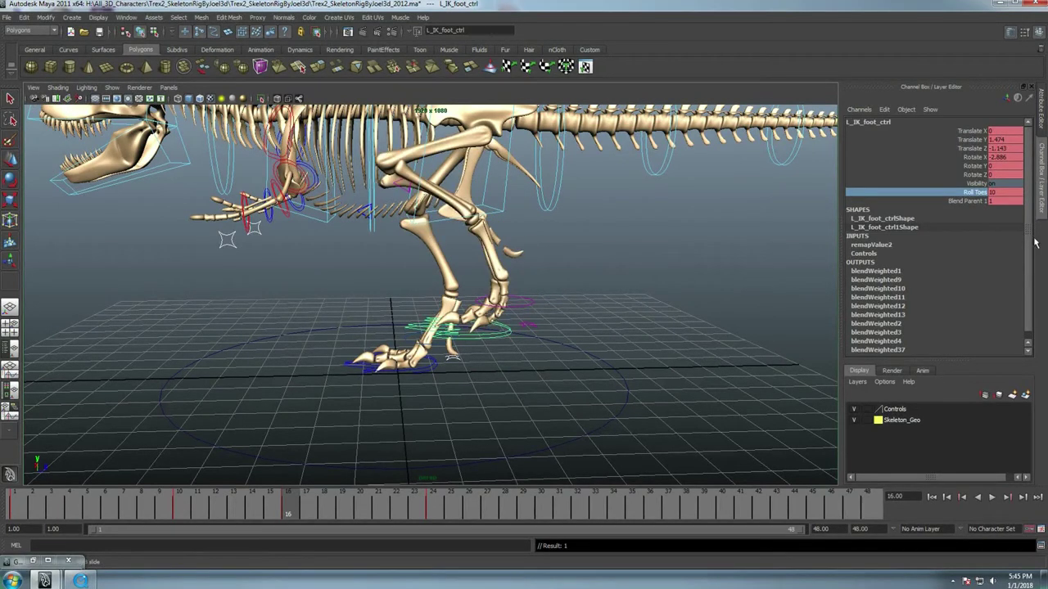
click(1005, 193)
text(0)
key(Return)
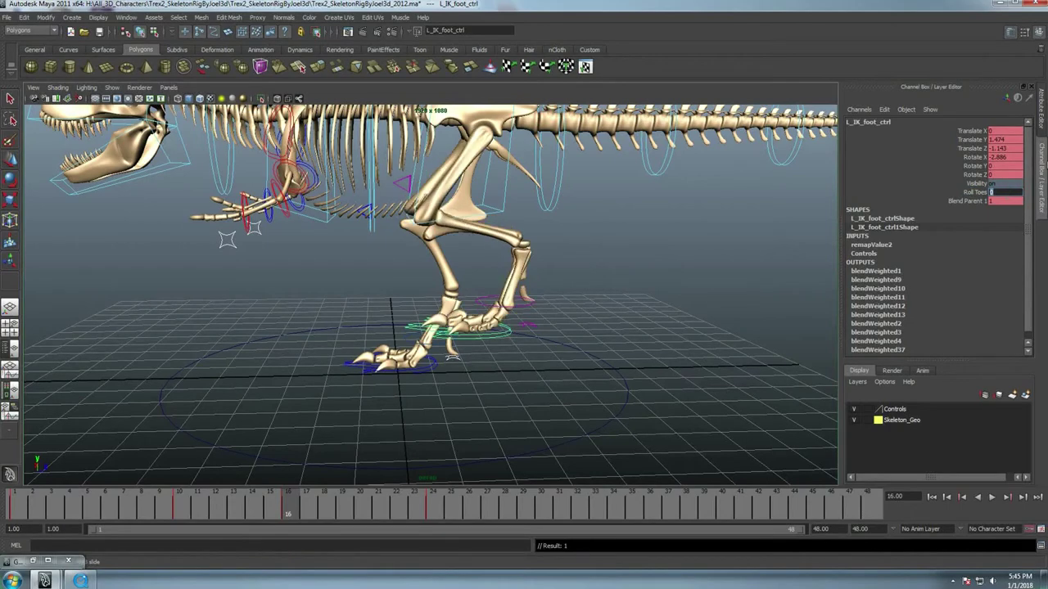
Rotate the left foot to Rotate X 45.776, key it at frame 16, and replay the walk
click(974, 157)
key(e)
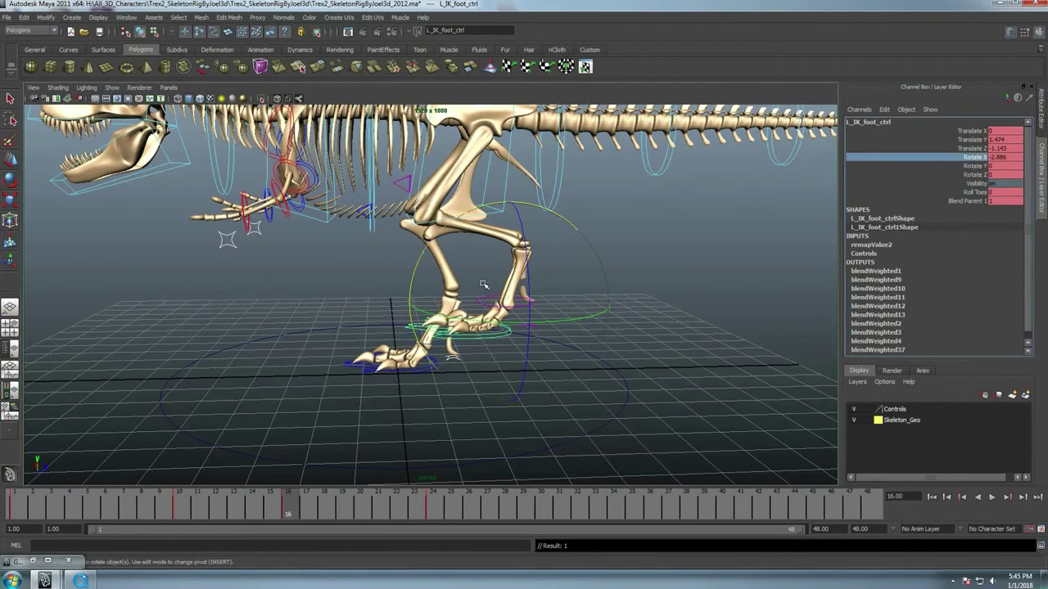
alt+drag(500, 306, 455, 304)
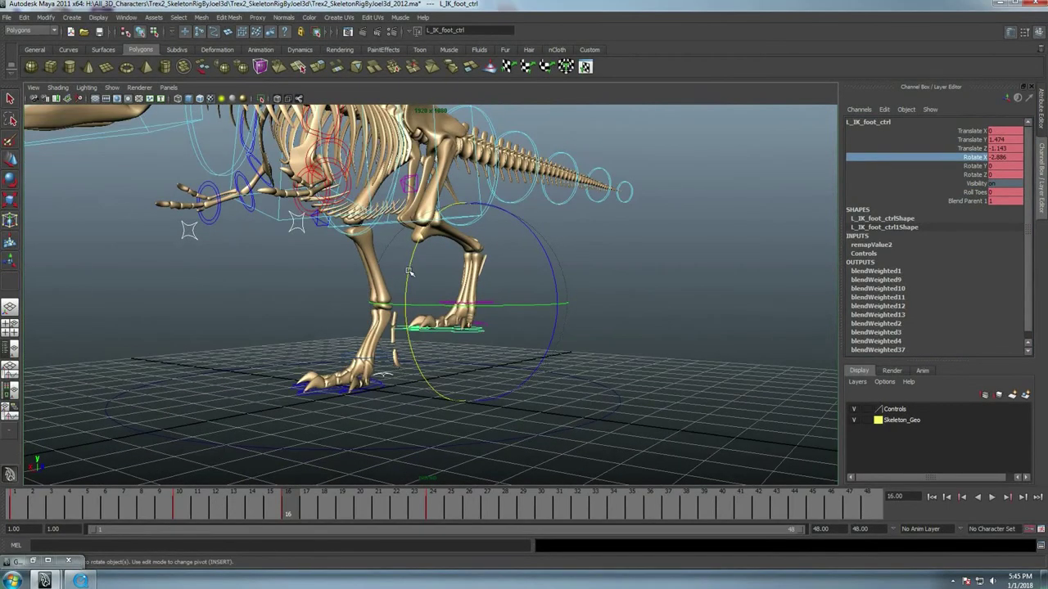
mouse_move(409, 273)
mouse_down()
mouse_move(417, 352)
mouse_move(415, 331)
mouse_move(550, 325)
mouse_move(595, 400)
mouse_move(619, 405)
mouse_move(614, 352)
mouse_move(572, 401)
mouse_move(458, 360)
mouse_up()
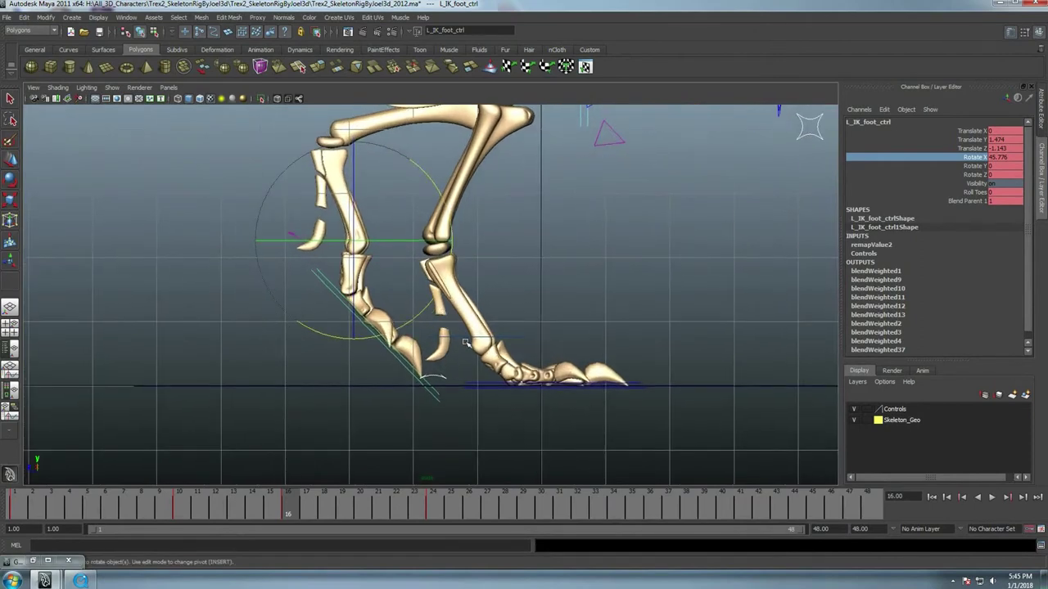
key(w)
drag(354, 172, 354, 175)
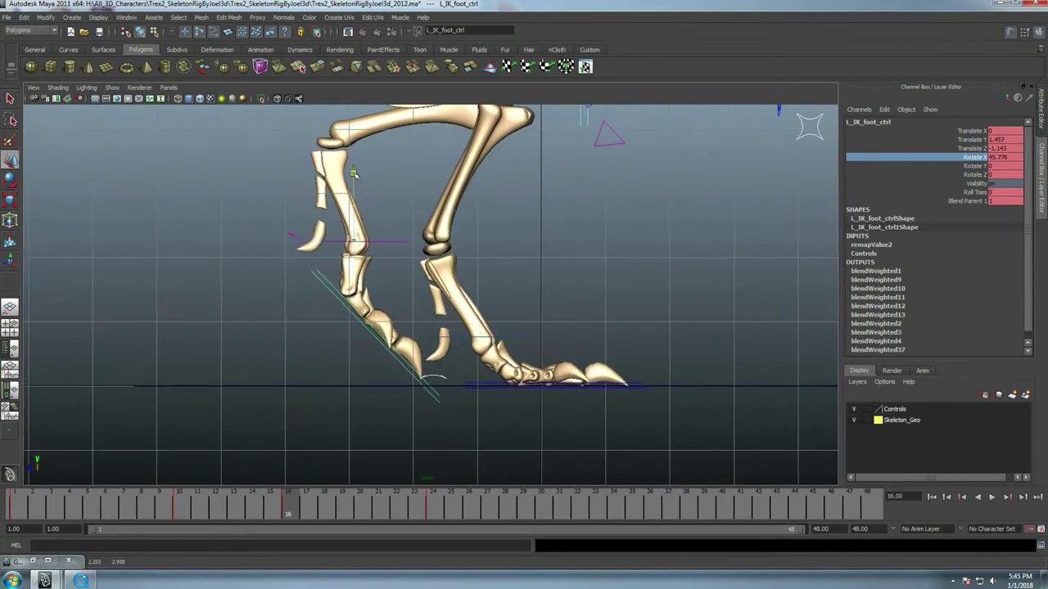
key(s)
key(alt+v)
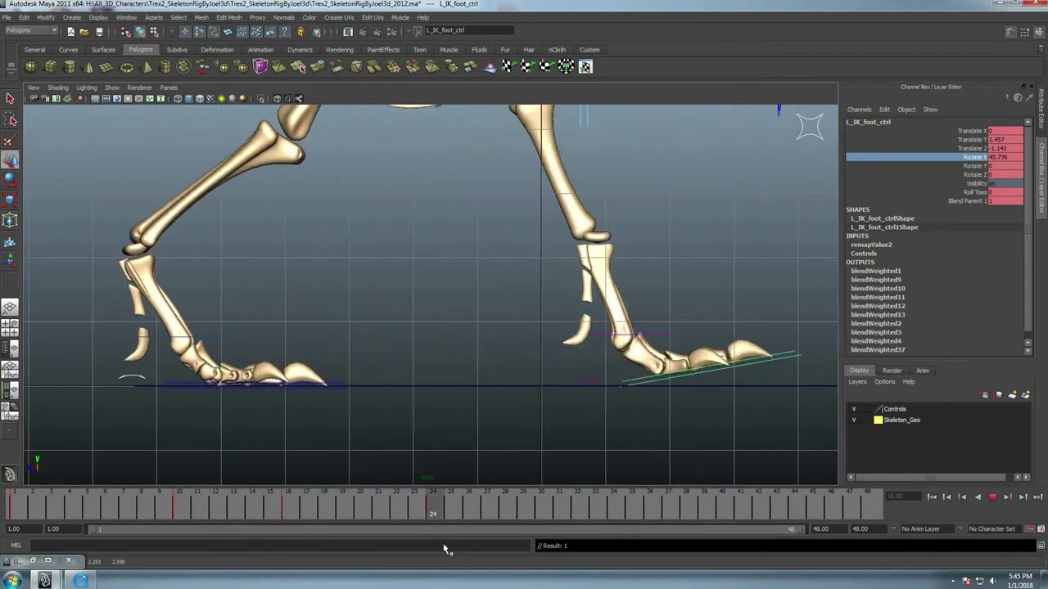
key(Escape)
scroll(519, 273, down, 5)
Replay the walk and preview the early frames of the cycle
key(alt+v)
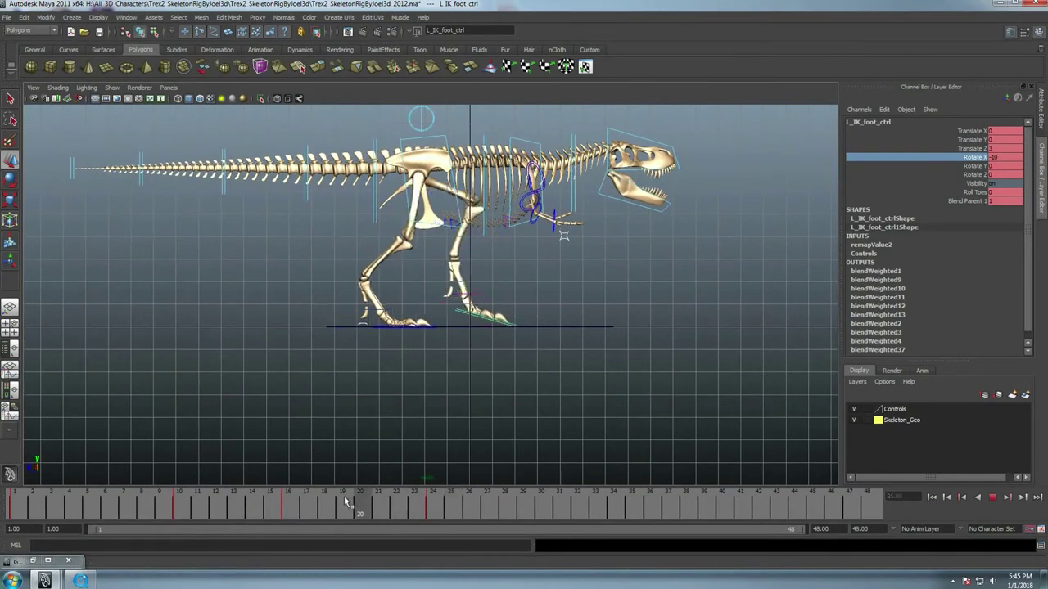
scroll(335, 372, up, 2)
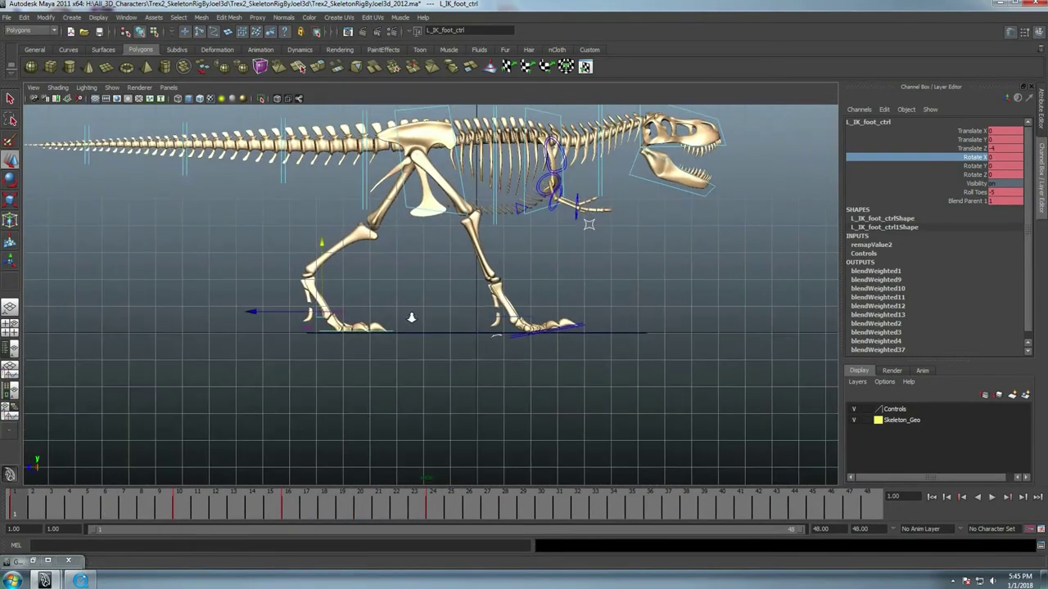
key(Escape)
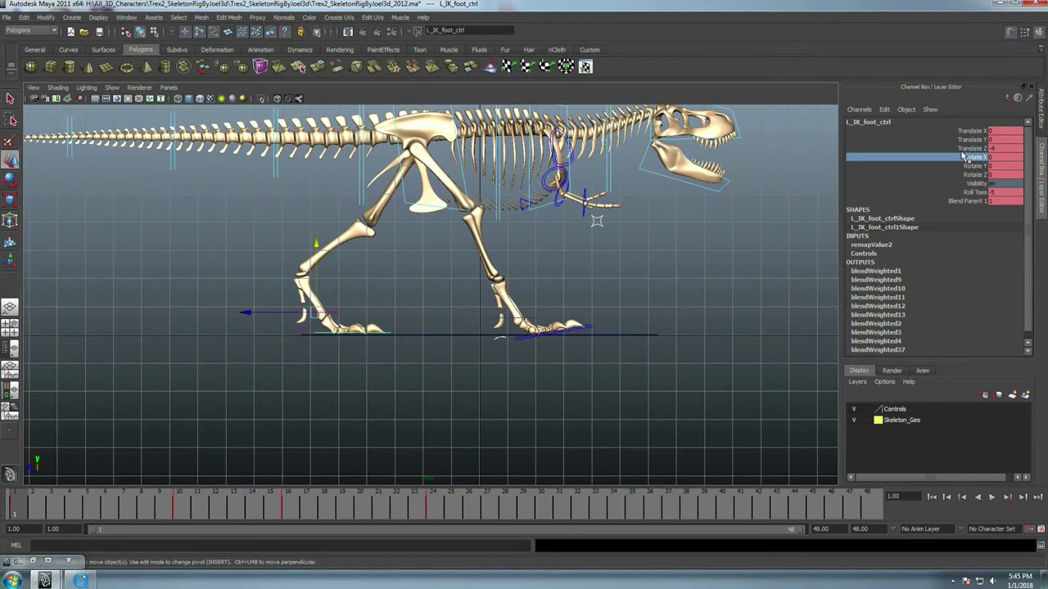
click(393, 333)
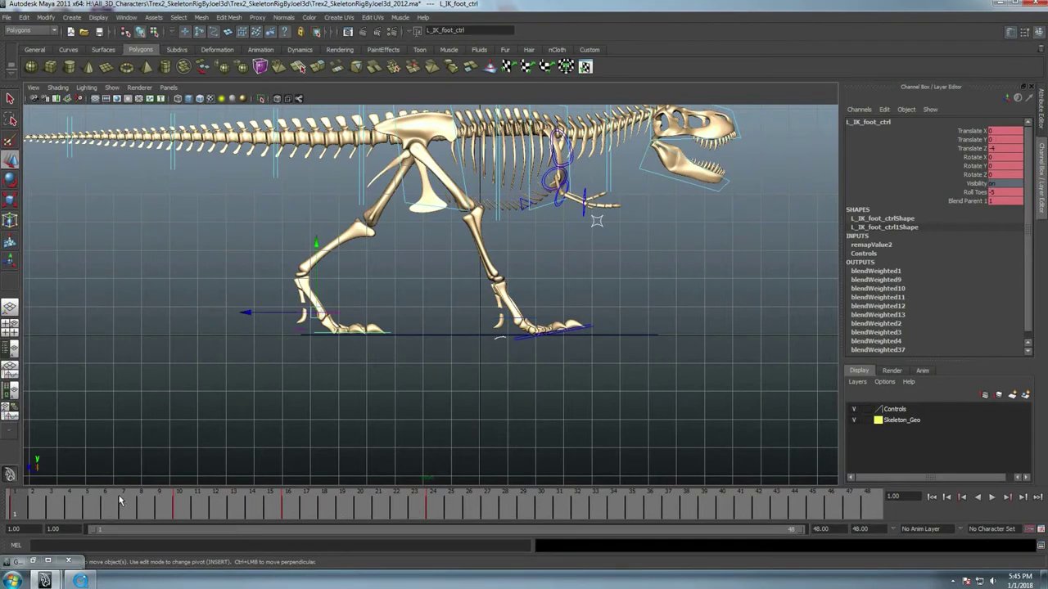
drag(123, 503, 153, 502)
Set the right foot's Translate Y to 0 at frame 24, then replay up to frame 33
click(588, 329)
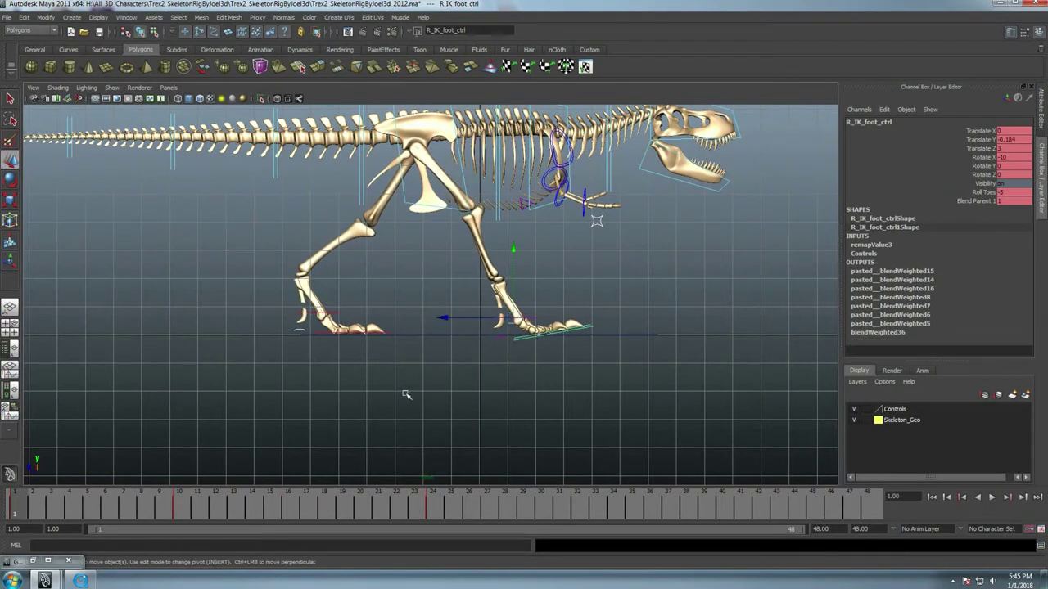
key(alt+v)
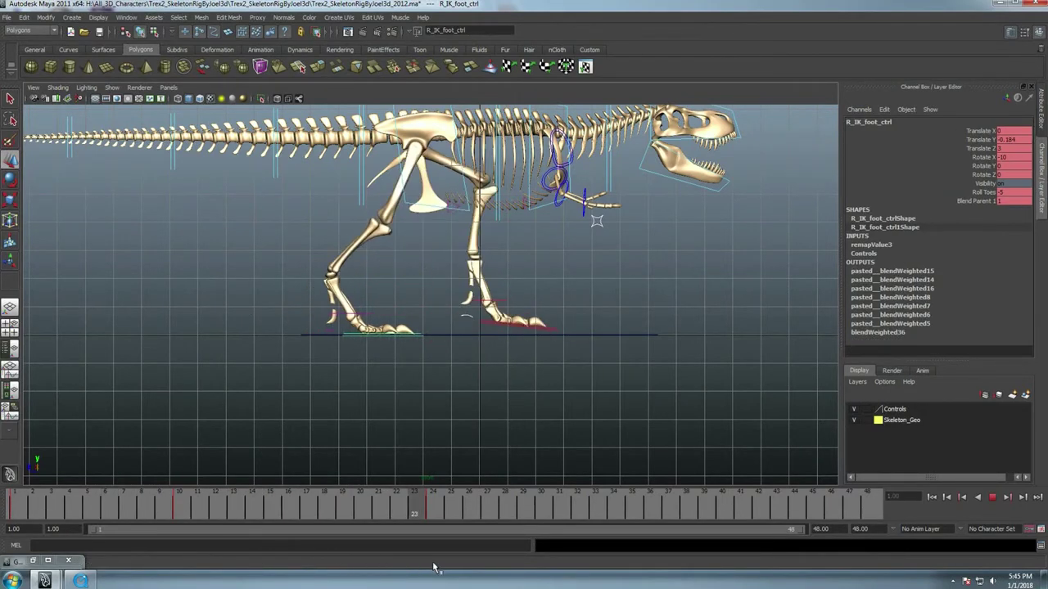
key(alt+v)
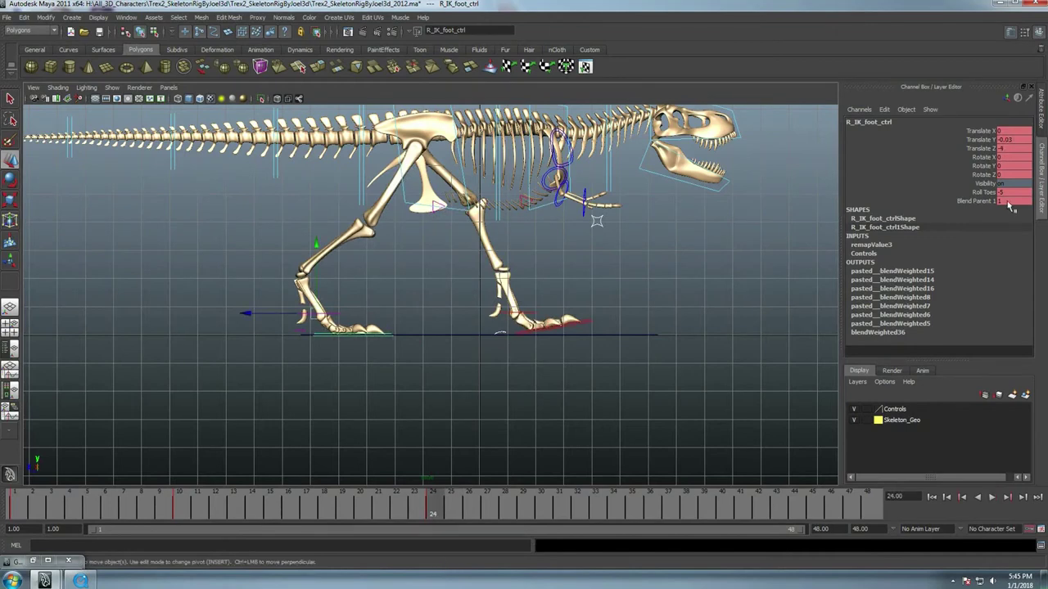
click(1013, 140)
text(0)
key(Return)
key(alt+v)
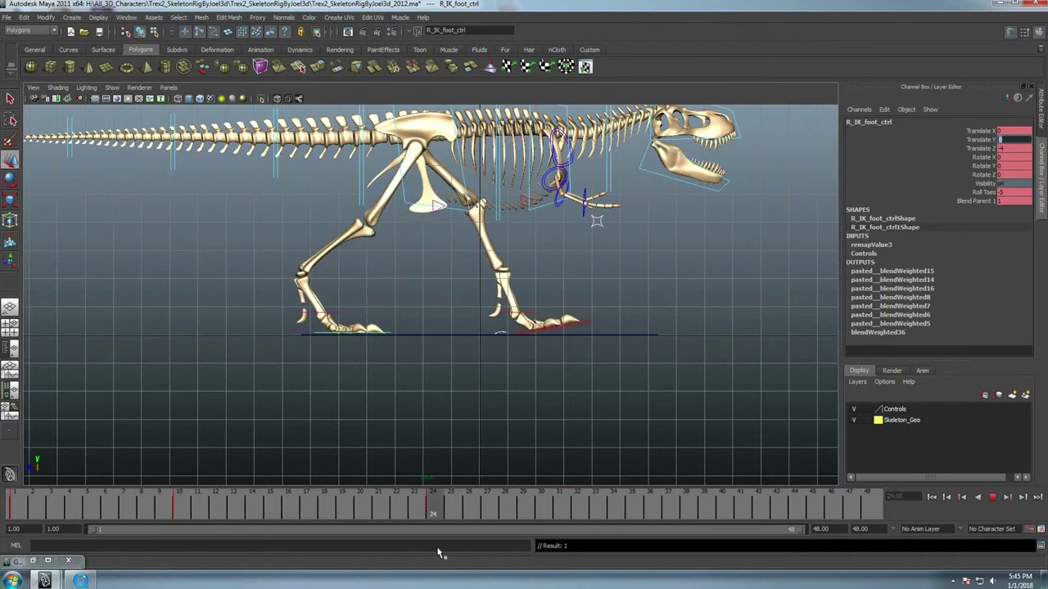
key(alt+v)
drag(446, 512, 595, 512)
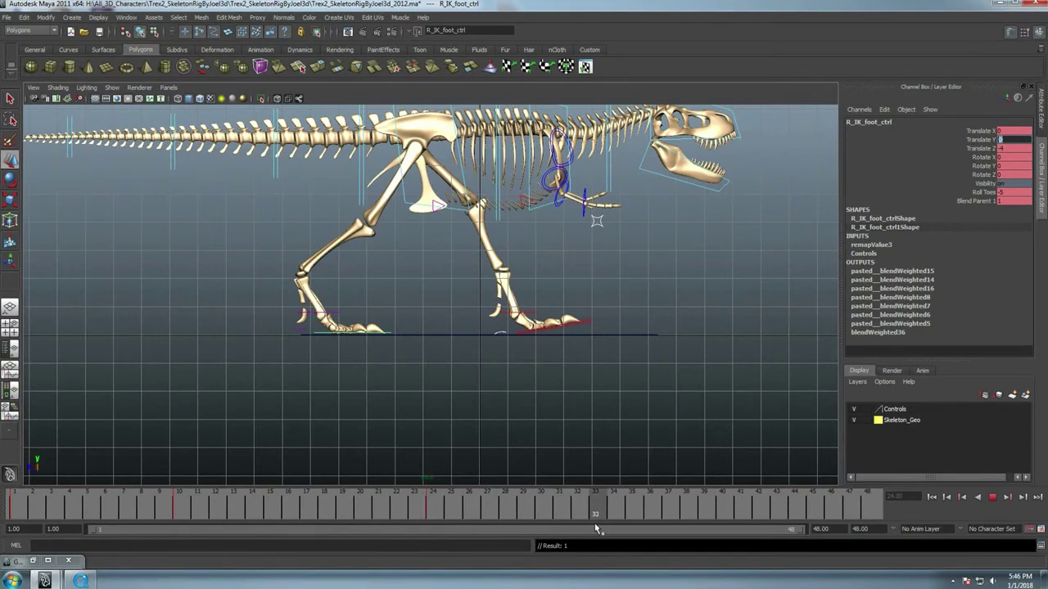
click(563, 442)
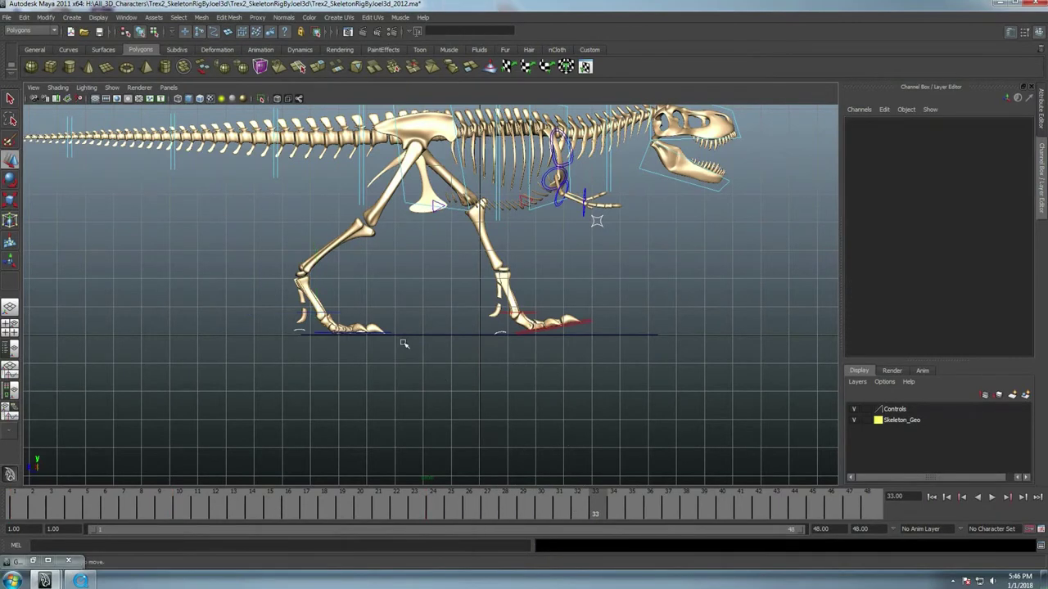
click(391, 332)
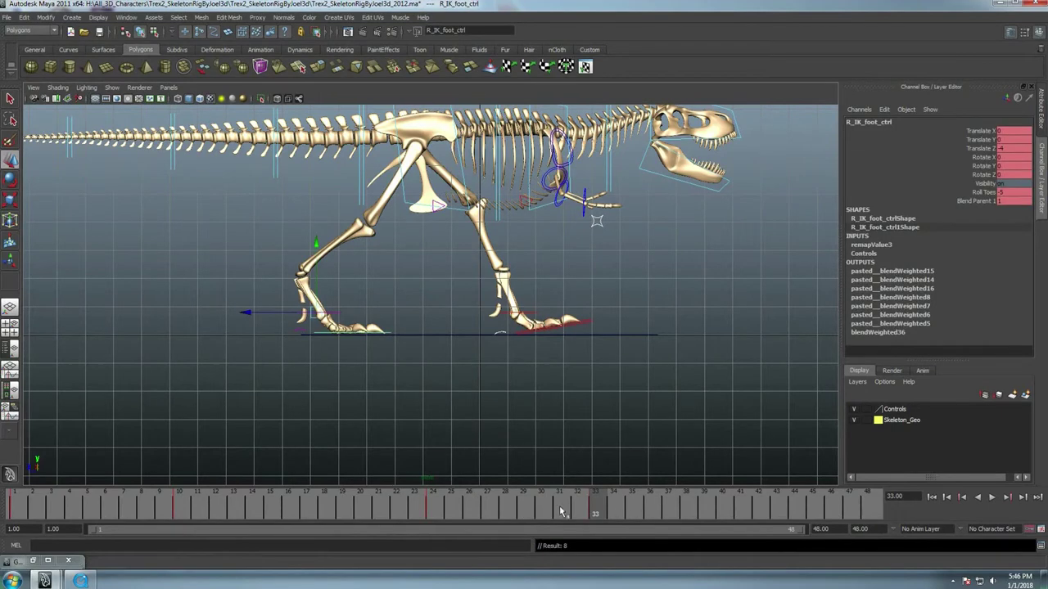
key(alt+v)
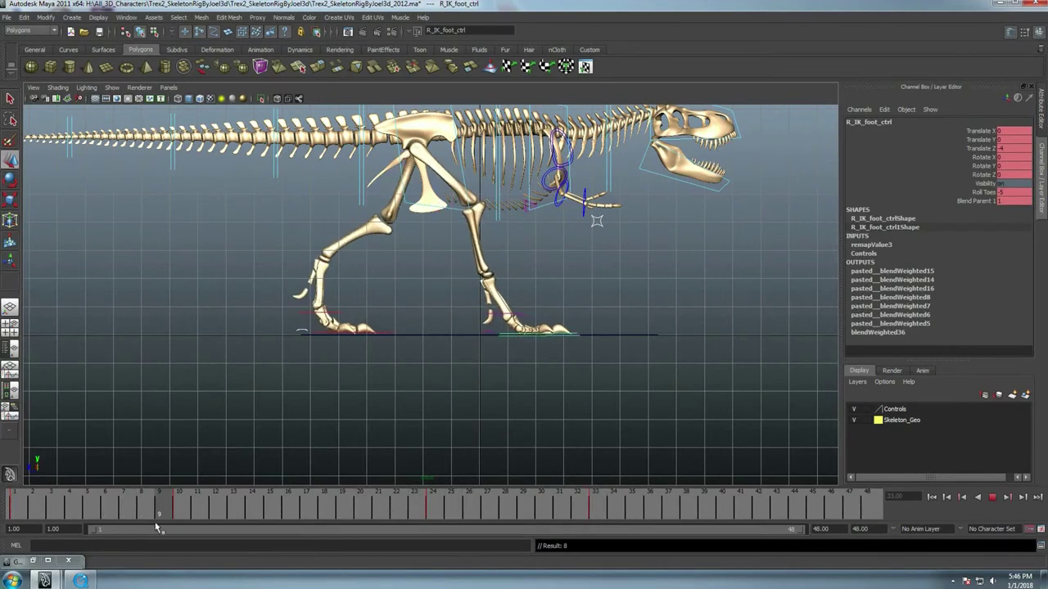
key(alt+v)
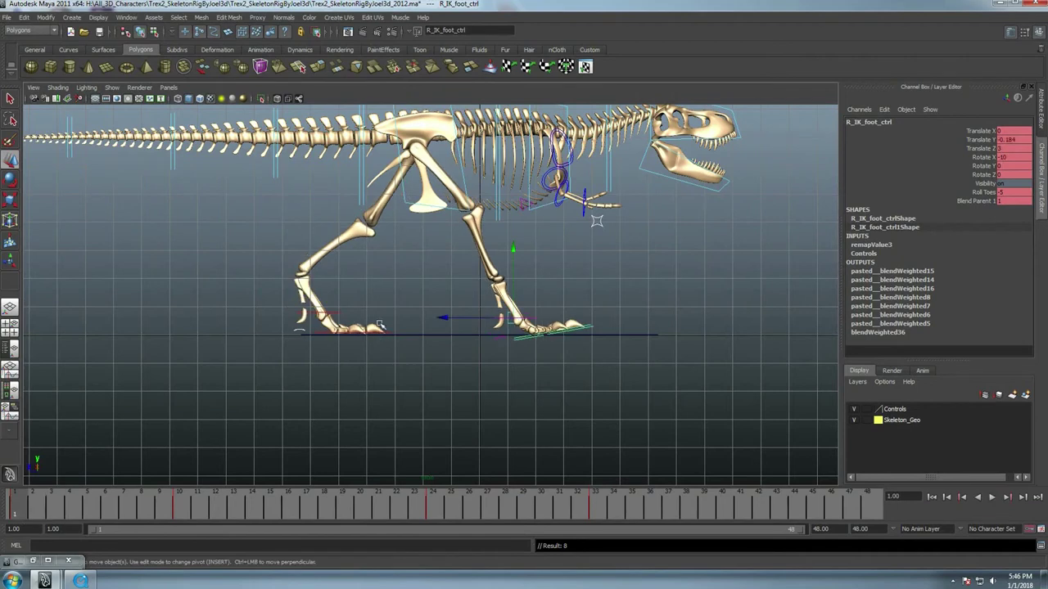
click(330, 312)
click(392, 318)
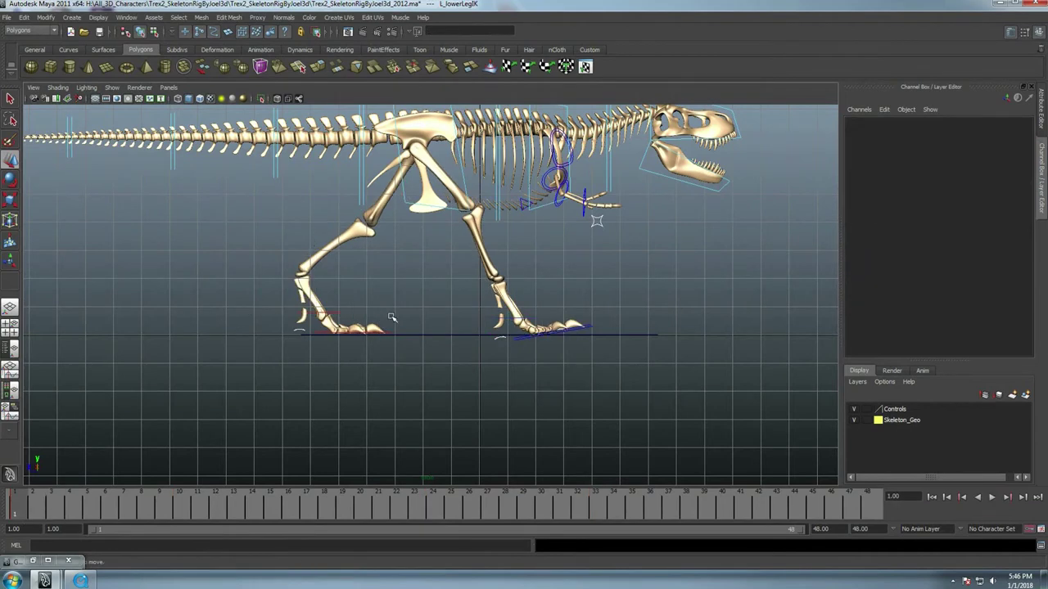
click(392, 332)
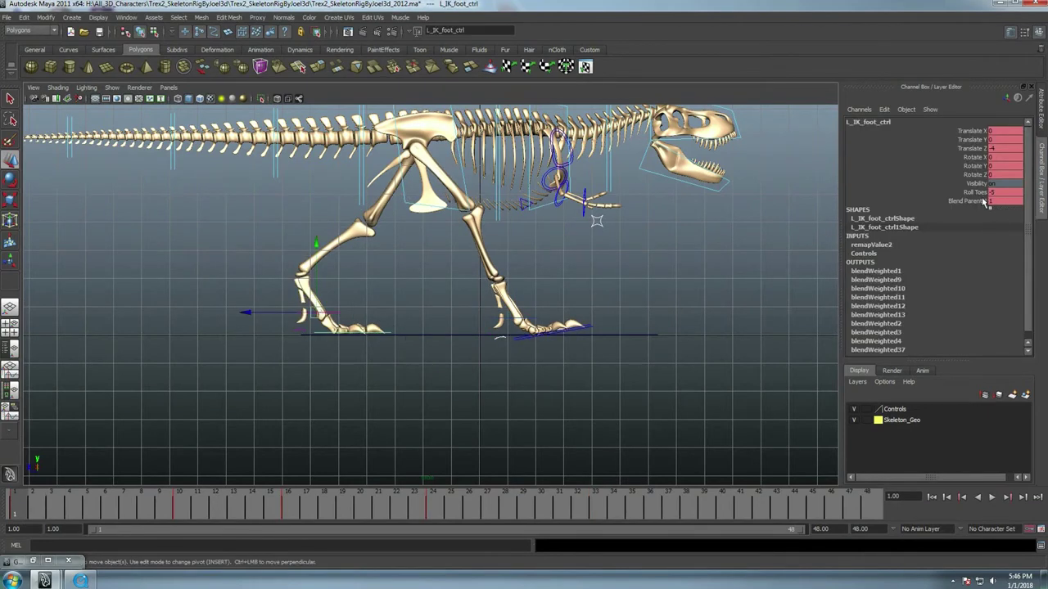
drag(32, 509, 14, 508)
mouse_move(131, 501)
mouse_down()
mouse_move(180, 523)
mouse_move(4, 509)
mouse_up()
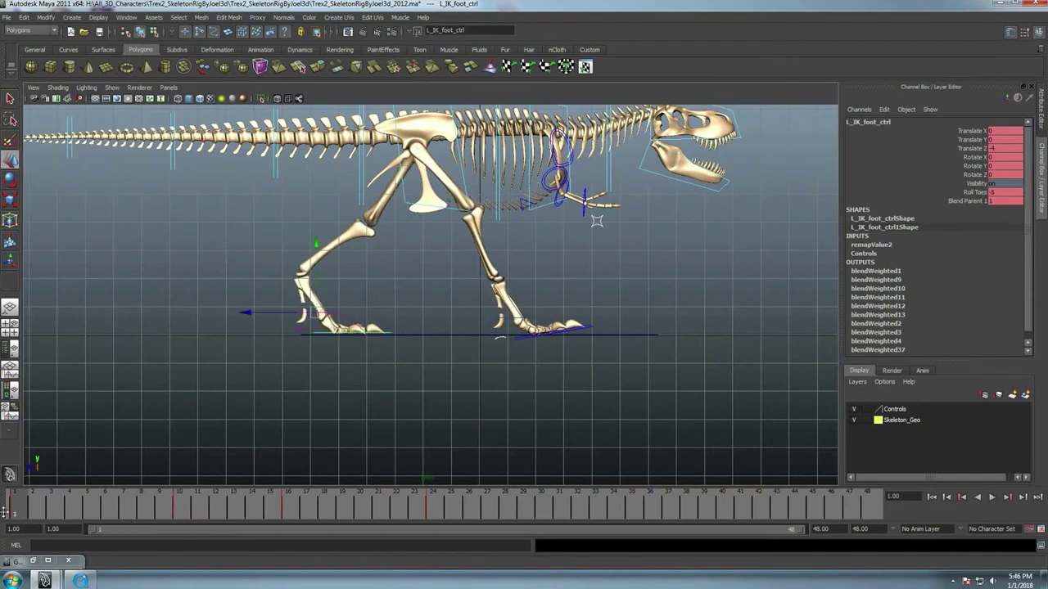
Check the stride from frame 24 and play to frame 33 with the right foot selected
drag(88, 513, 434, 515)
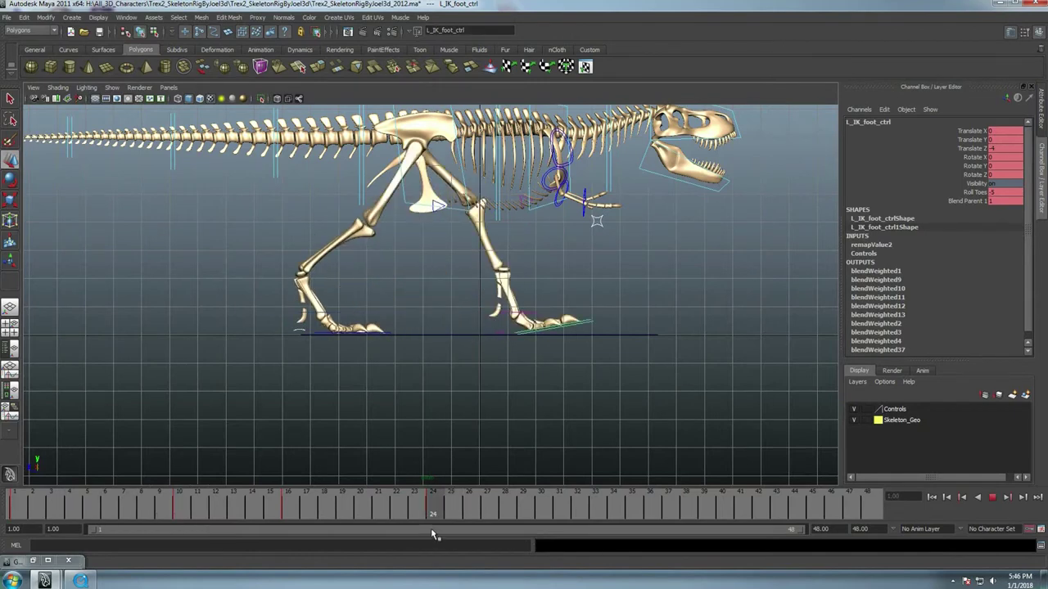
click(393, 336)
key(alt+v)
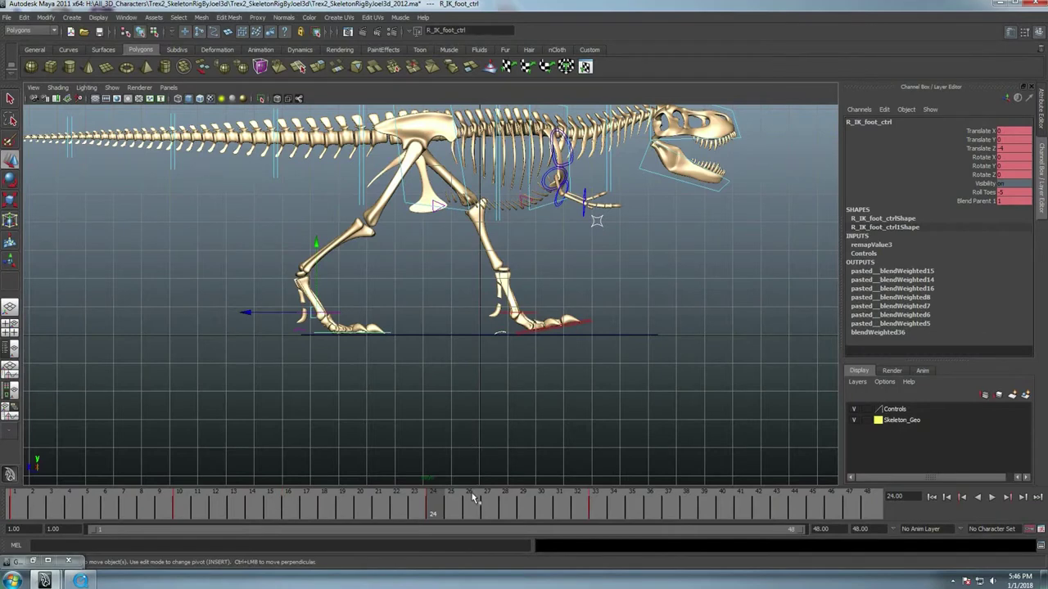
key(alt+v)
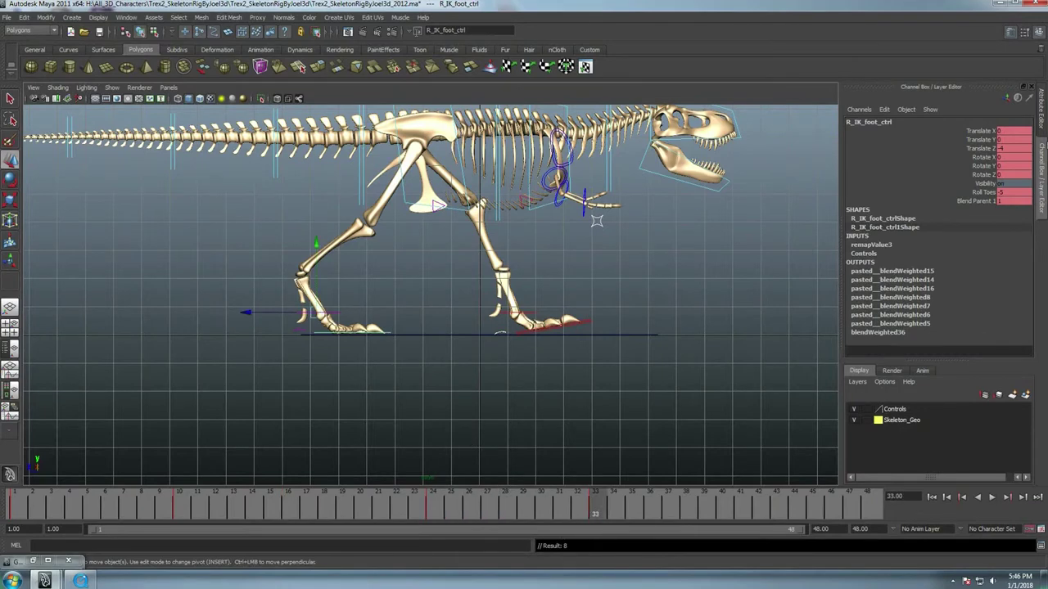
click(1013, 193)
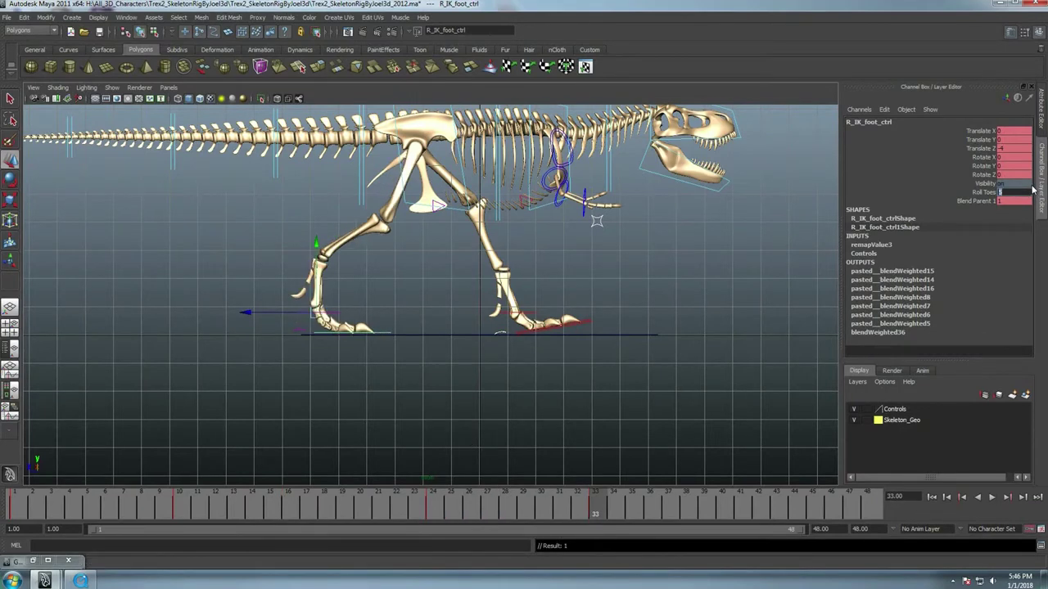
key(alt+v)
key(Escape)
At frame 33, level the left foot control by setting its Rotate X in the Channel Box
click(588, 323)
key(s)
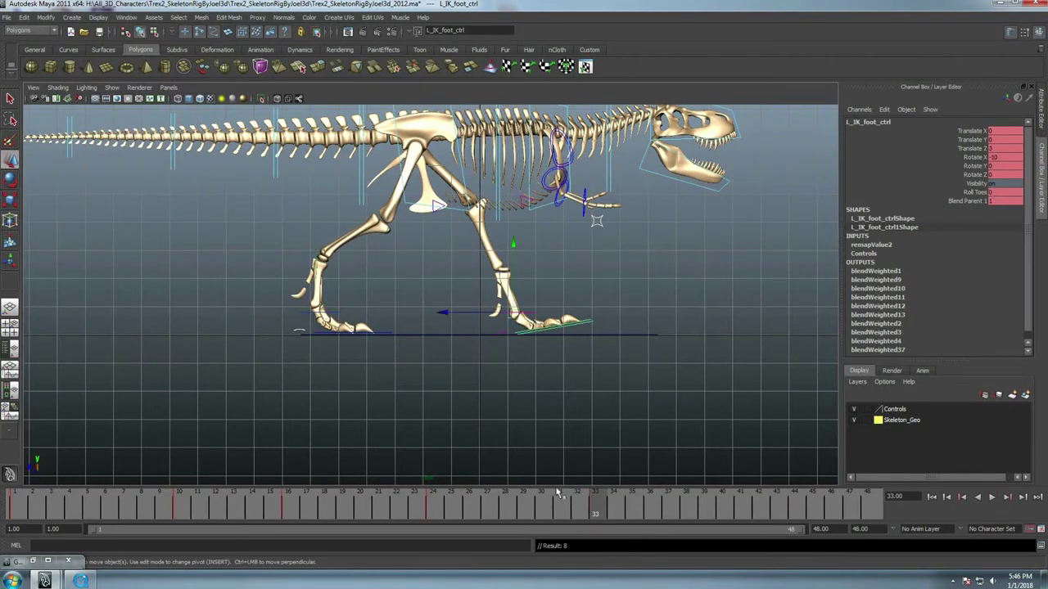
double_click(1005, 157)
text(0)
key(Return)
key(alt+v)
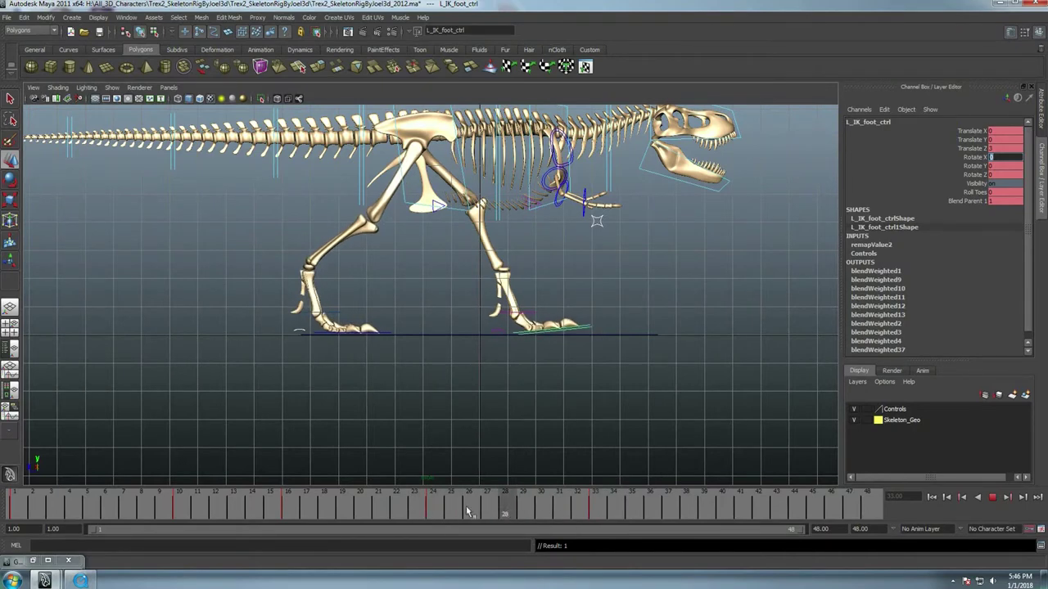
key(alt+v)
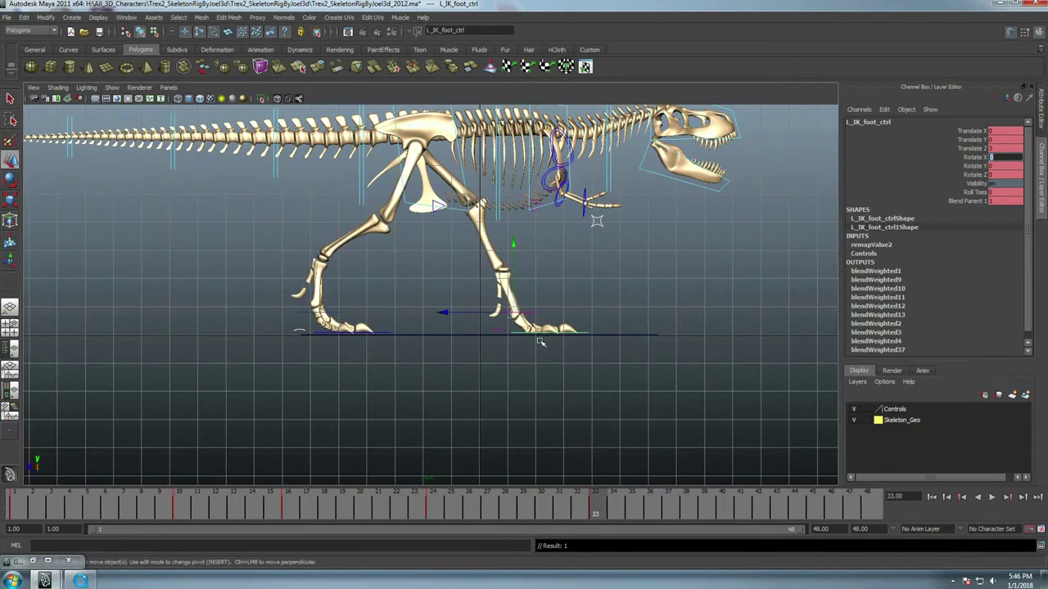
At frame 48, slide the left foot back to Translate Z -4
drag(619, 494, 923, 529)
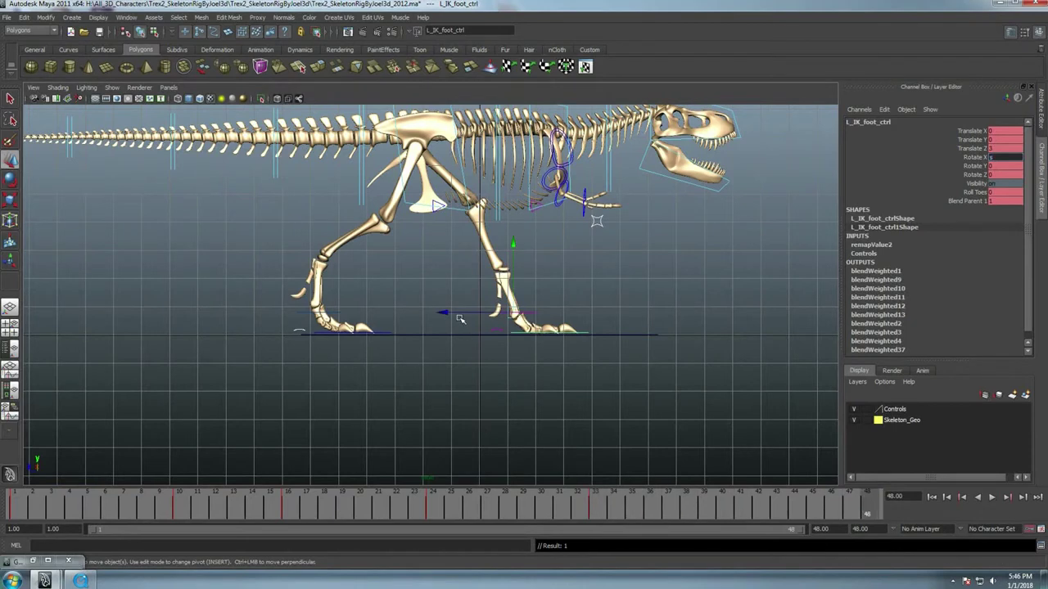
drag(460, 319, 270, 312)
double_click(1005, 149)
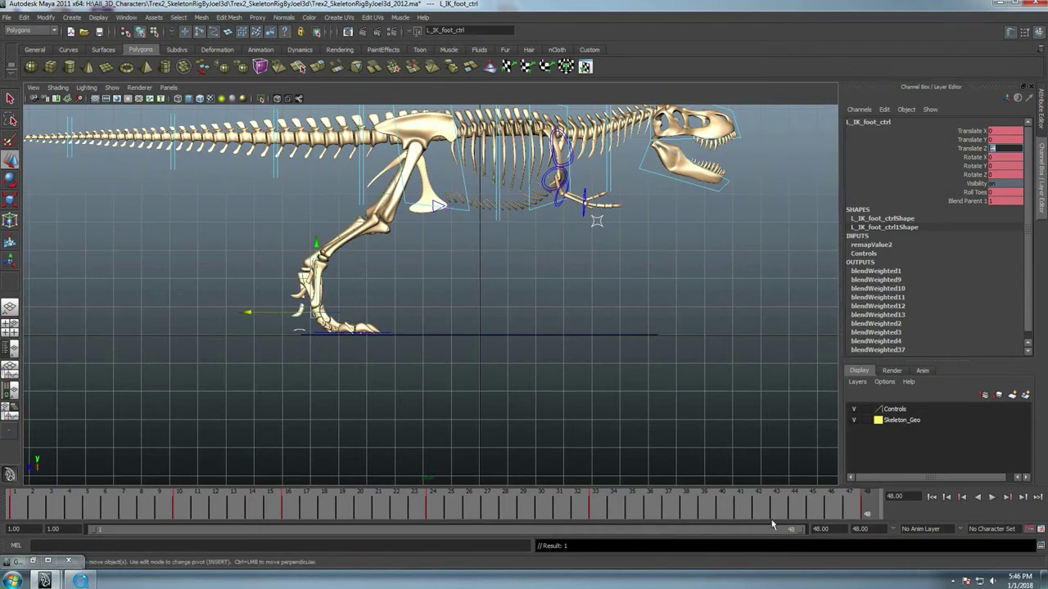
key(alt+v)
Move the right foot forward in Translate Z and set its Roll Toes to 0
key(alt+v)
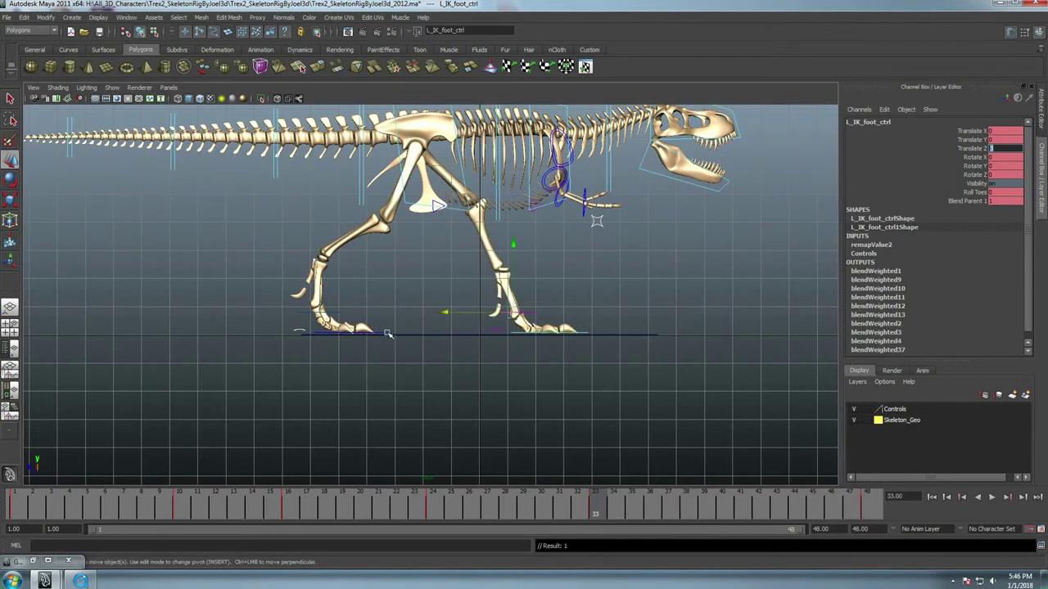
click(388, 334)
key(alt+v)
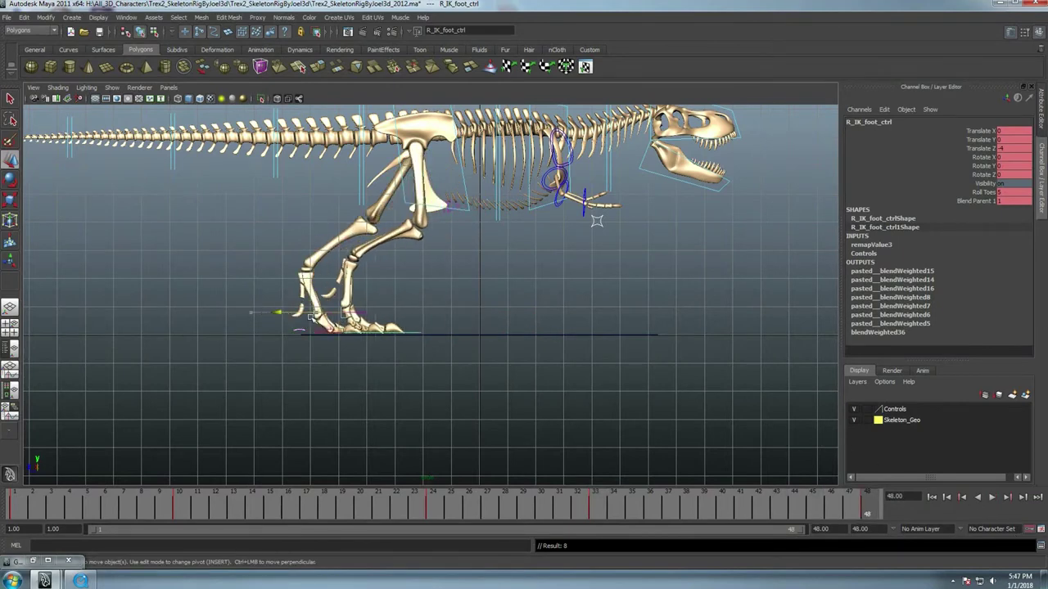
mouse_move(311, 316)
mouse_down()
mouse_move(450, 328)
mouse_move(424, 328)
mouse_up()
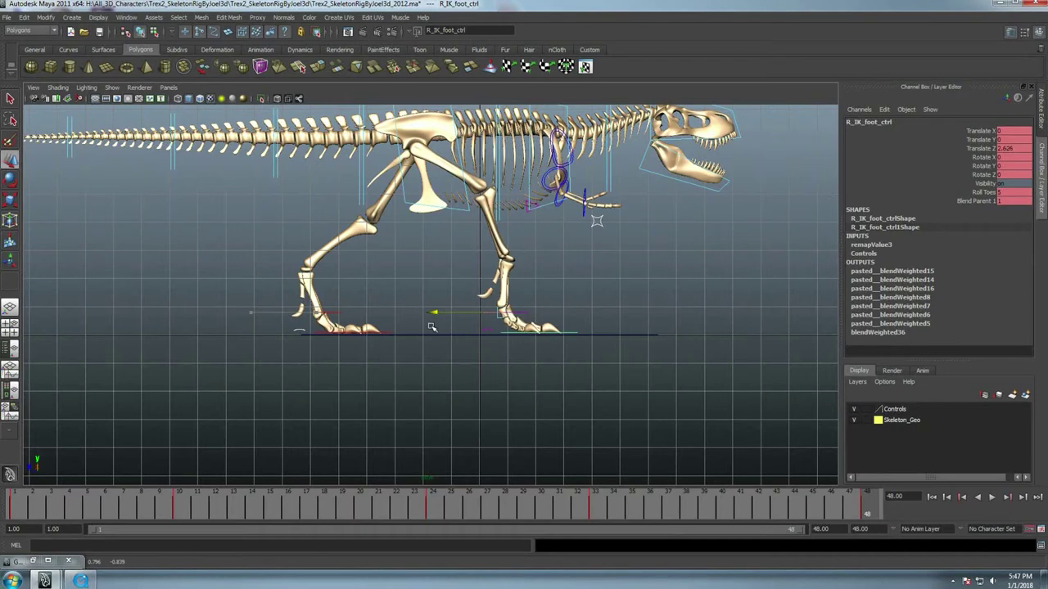
click(1005, 194)
text(0)
key(Return)
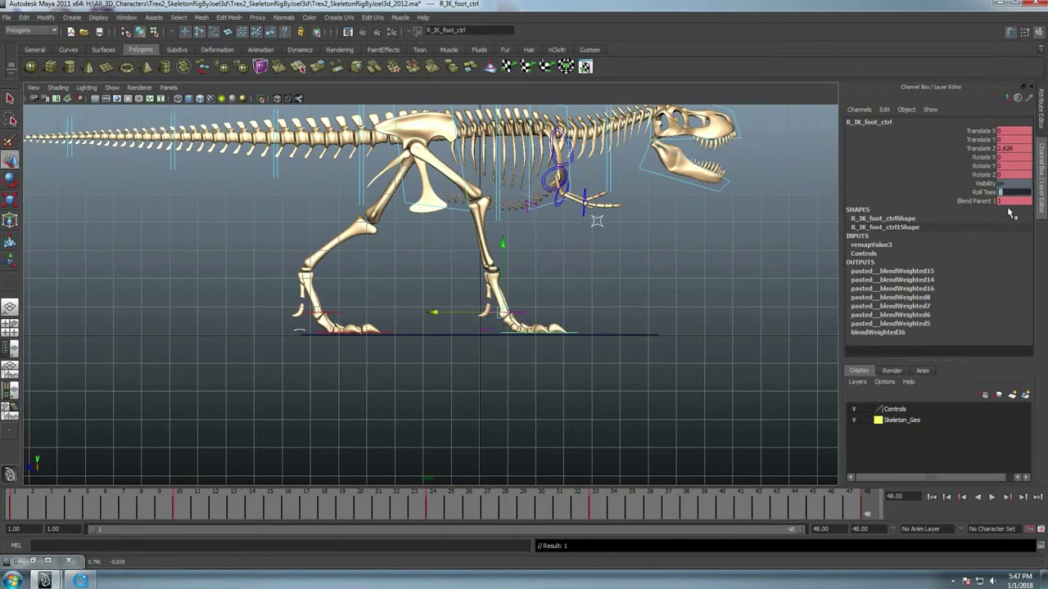
click(1017, 148)
key(Return)
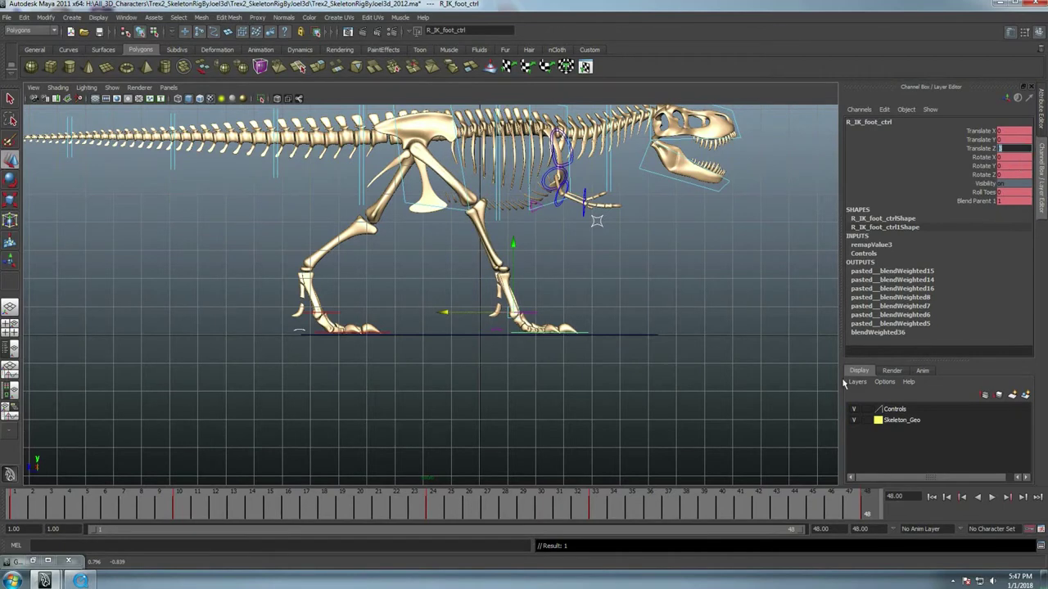
Compare the foot controls at frames 24 and 48, ending with the right foot selected
click(433, 509)
click(589, 320)
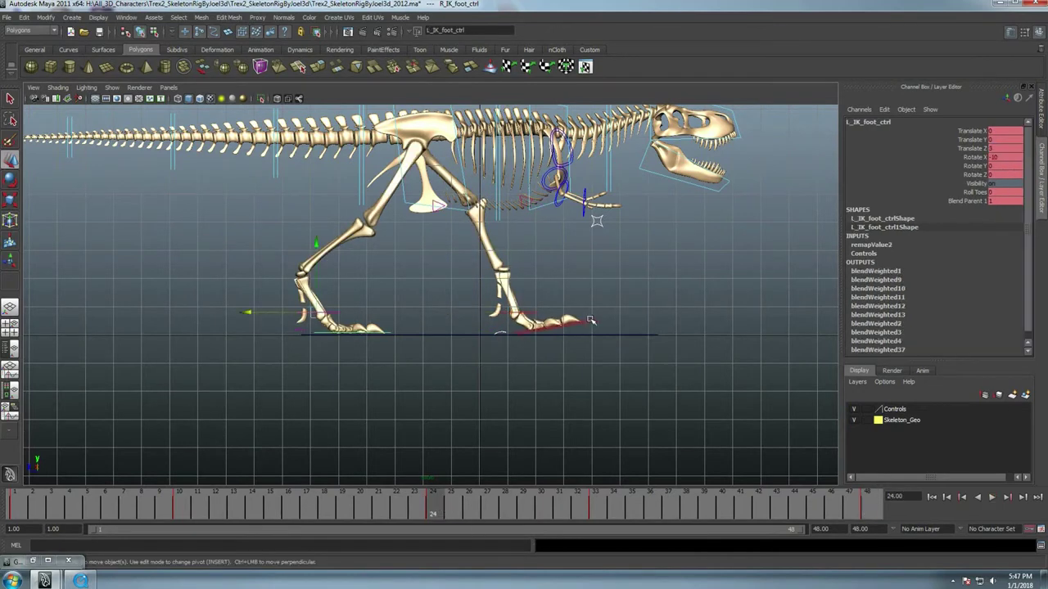
click(590, 320)
drag(679, 508, 868, 507)
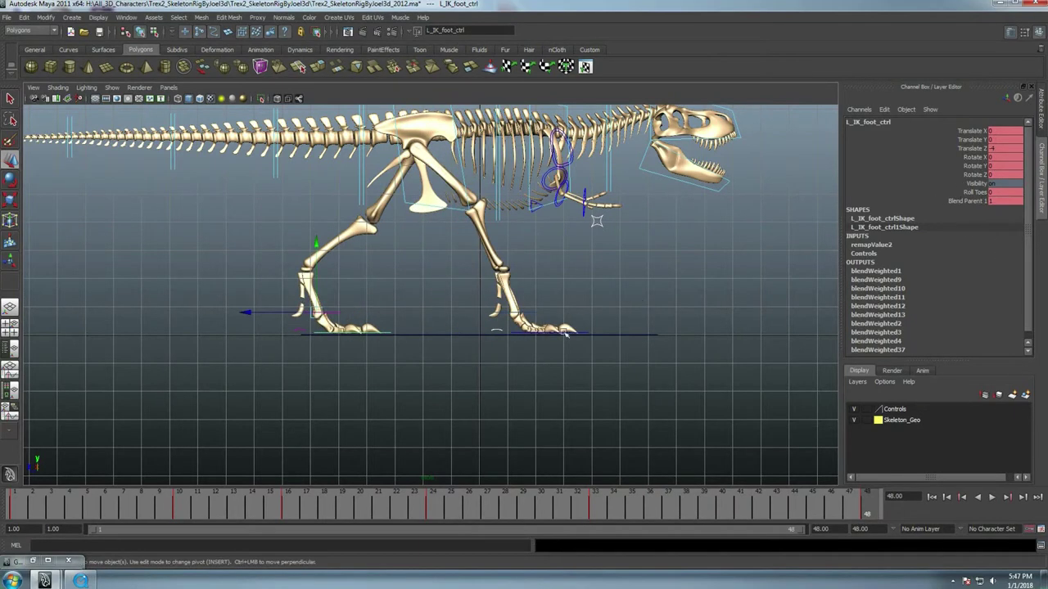
click(587, 332)
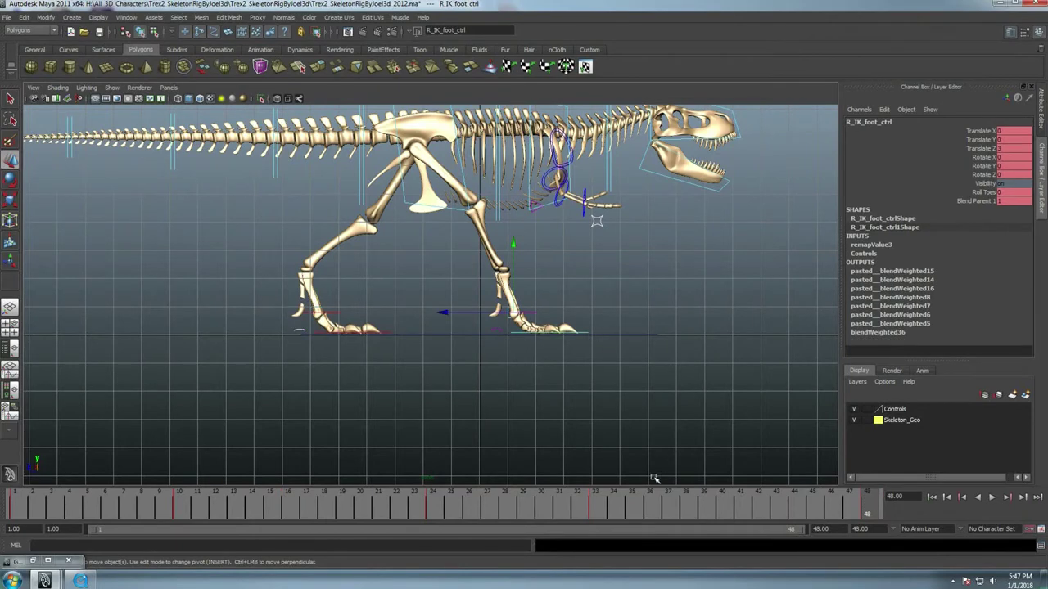
At frame 48, set the right foot control's Rotate X to 10, tilting it toe-up
key(alt+v)
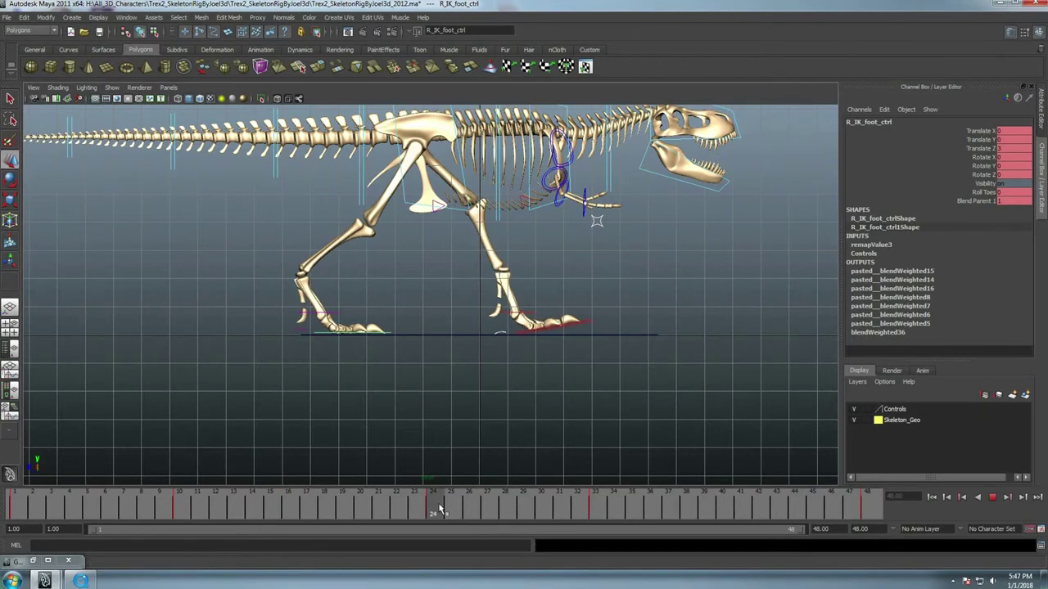
key(alt+v)
click(592, 317)
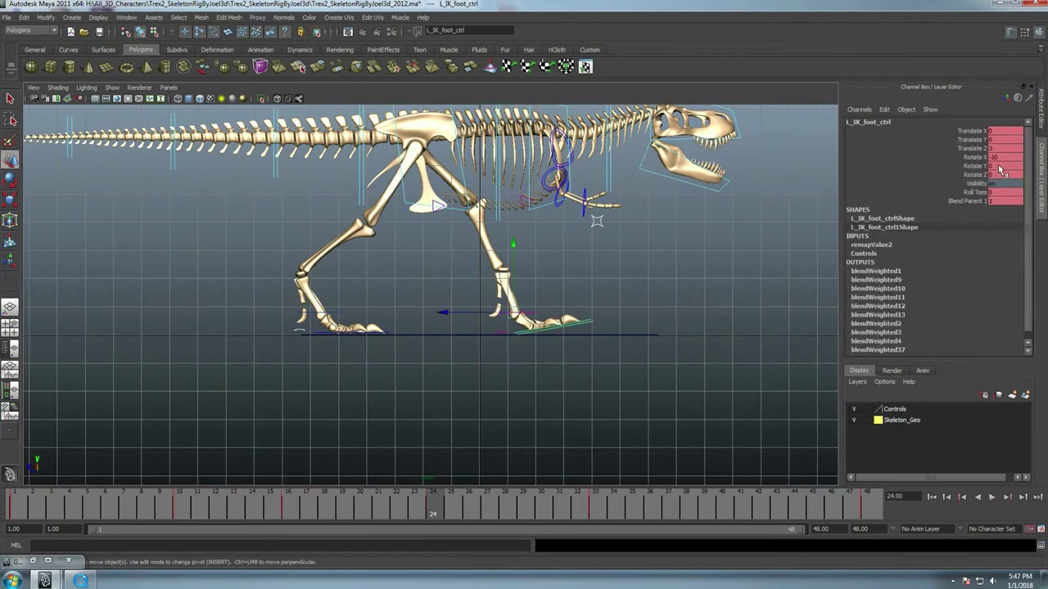
drag(780, 508, 866, 508)
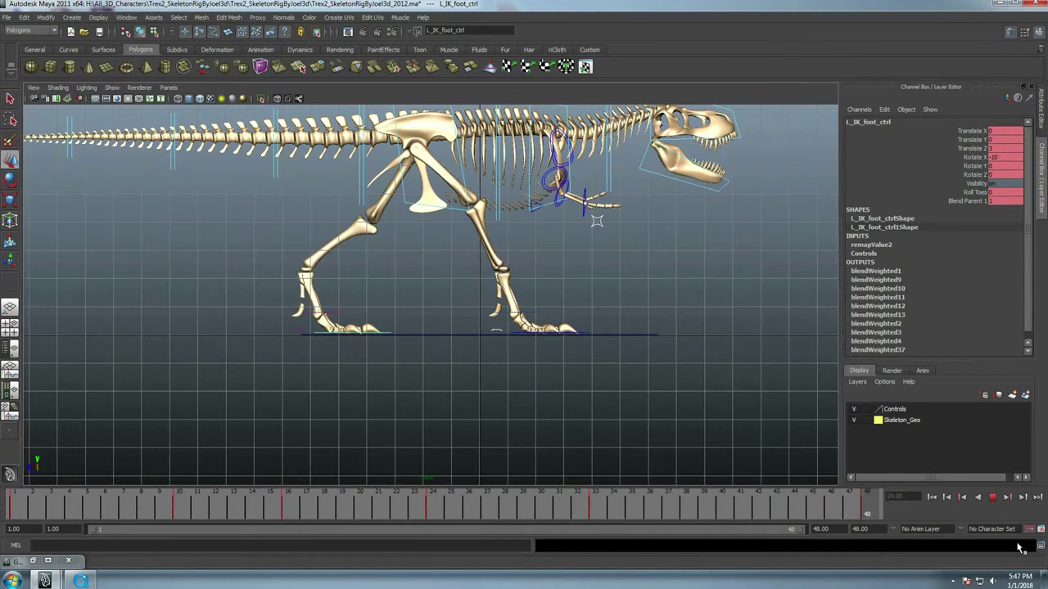
click(584, 332)
double_click(1011, 157)
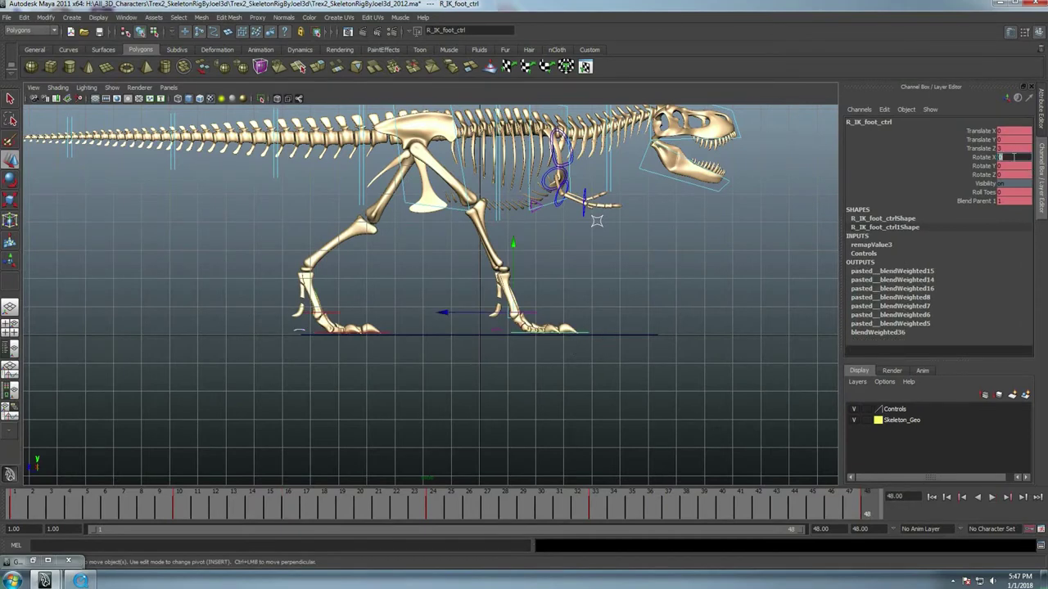
text(0)
key(Return)
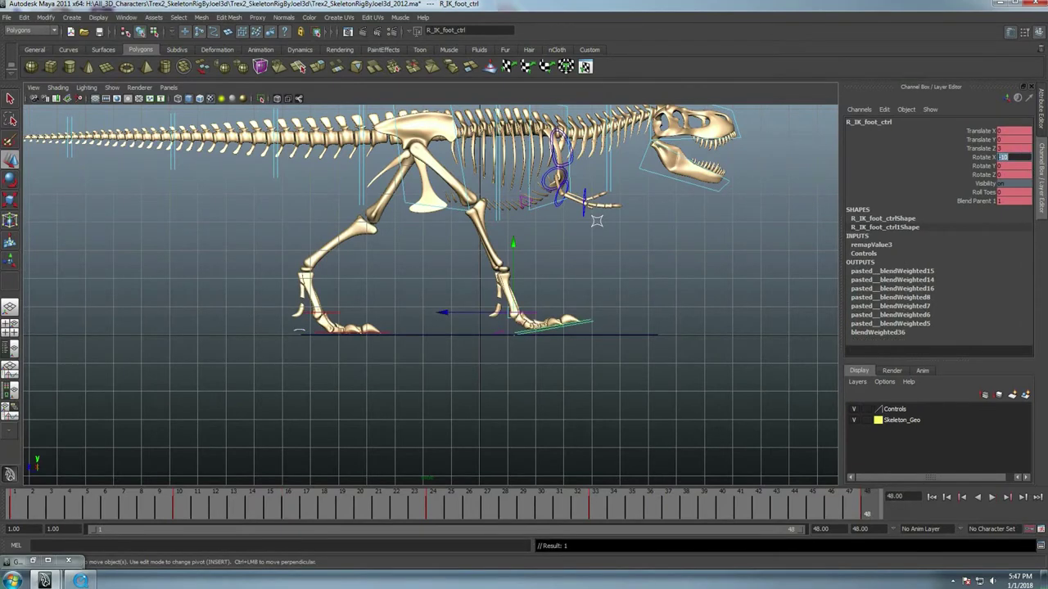
Preview the in-between poses, then set the right foot's Translate Y to 0 and undo it
drag(589, 513, 866, 508)
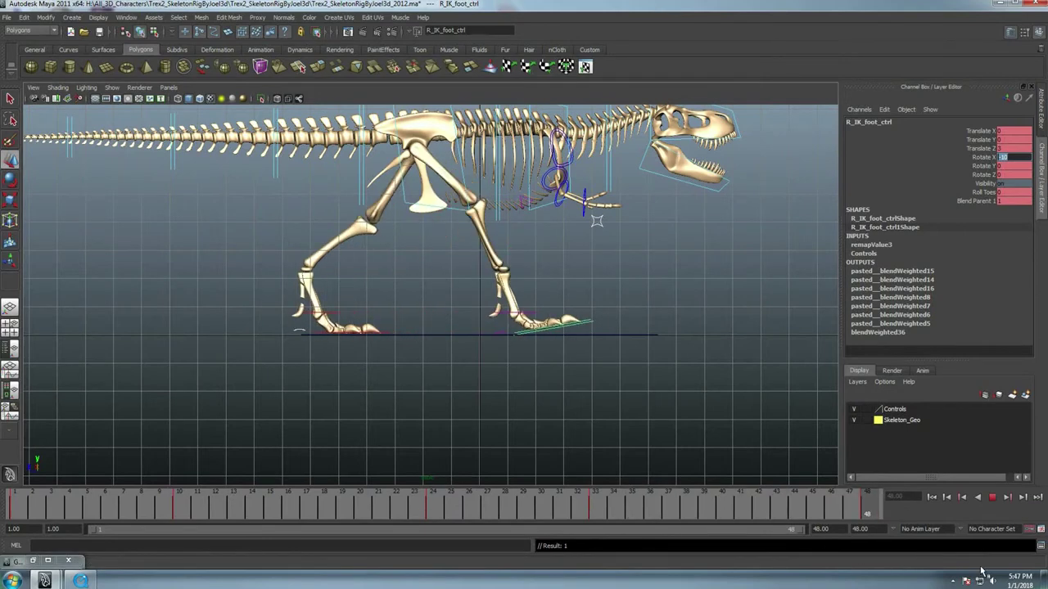
click(1036, 497)
click(938, 498)
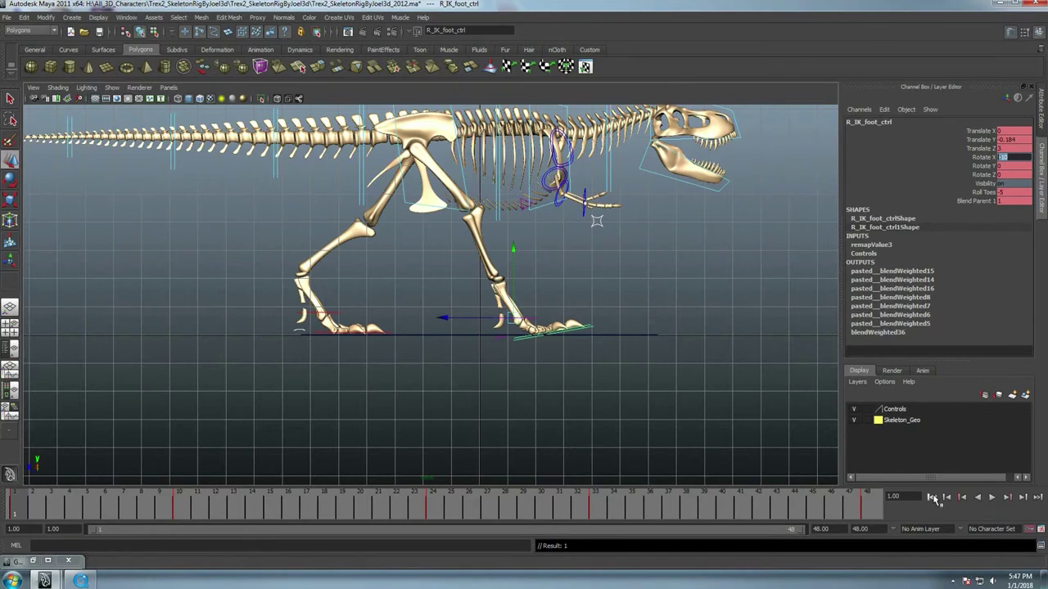
click(1014, 148)
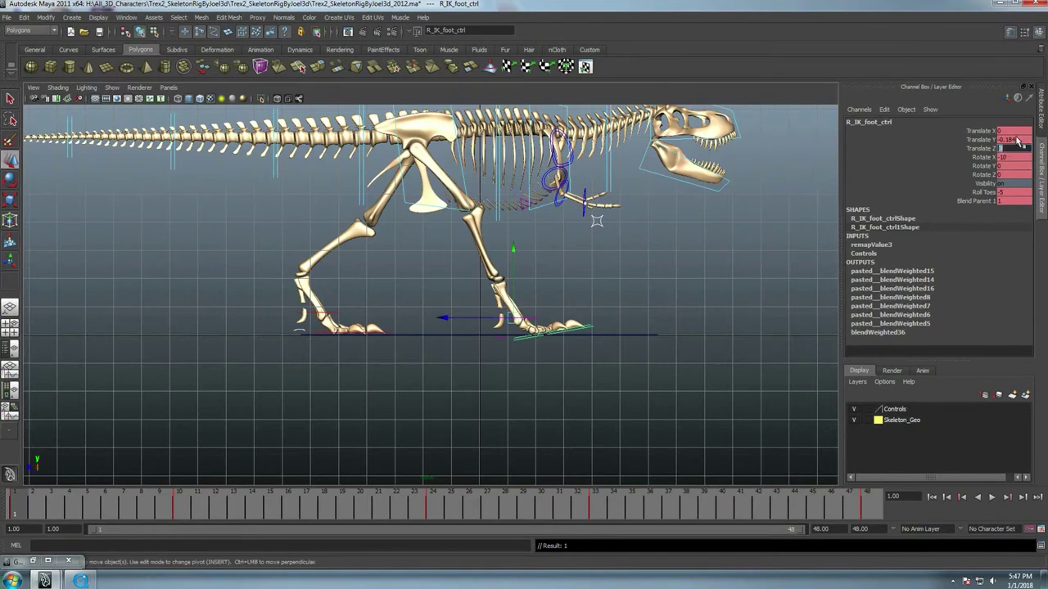
click(1017, 140)
text(0)
key(Return)
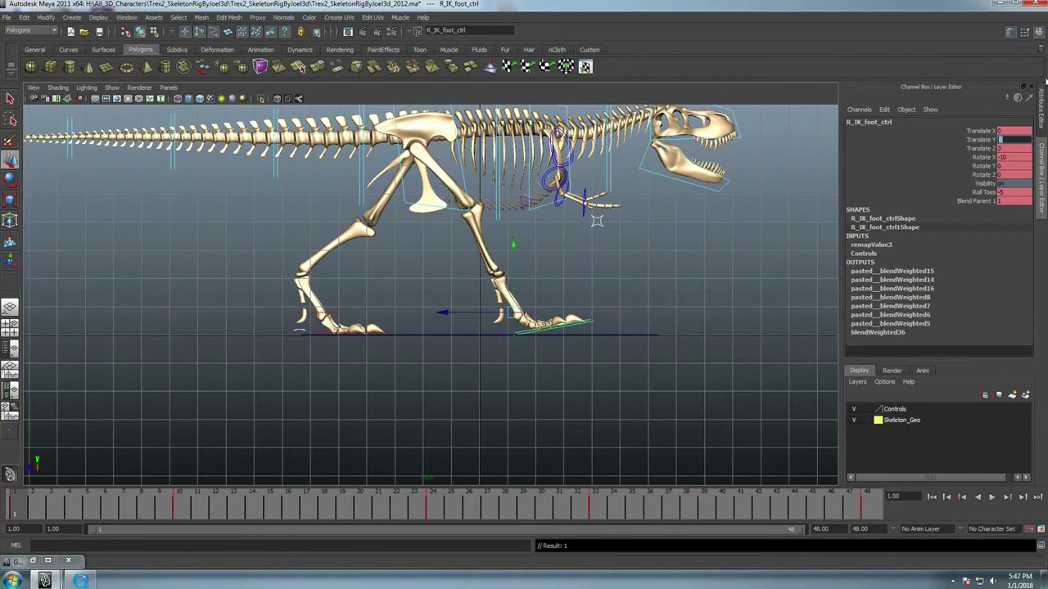
click(685, 280)
key(ctrl+z)
key(ctrl+z)
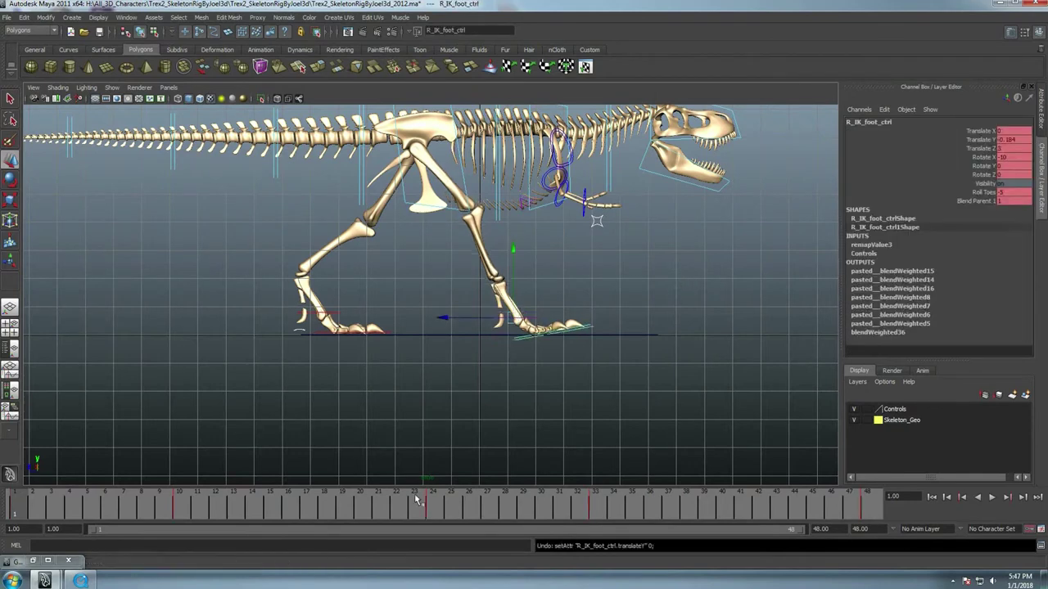
Compare the walk's first and last frames, ending on frame 48
click(1036, 497)
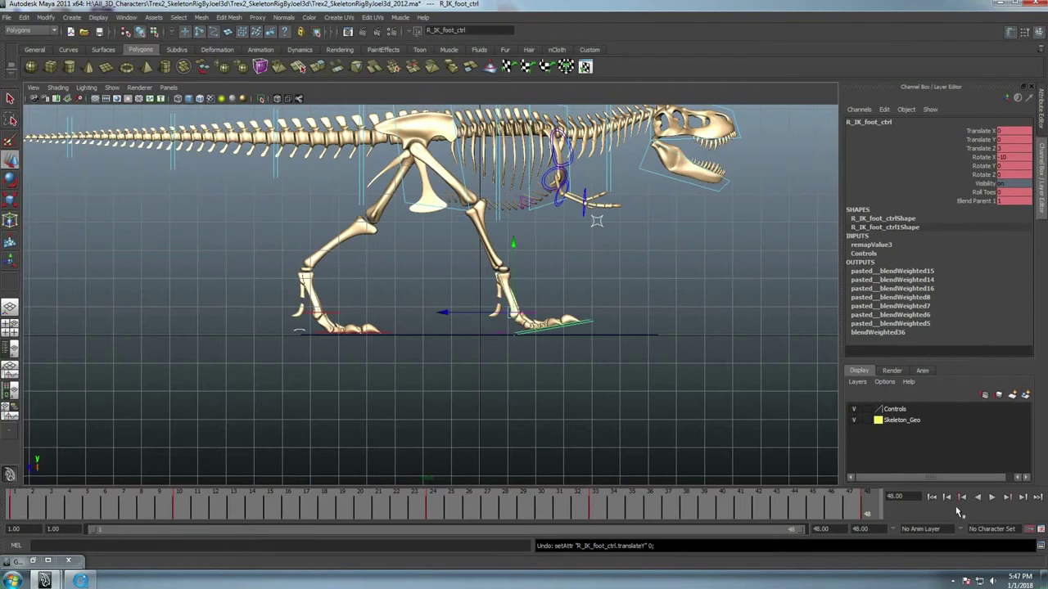
click(931, 497)
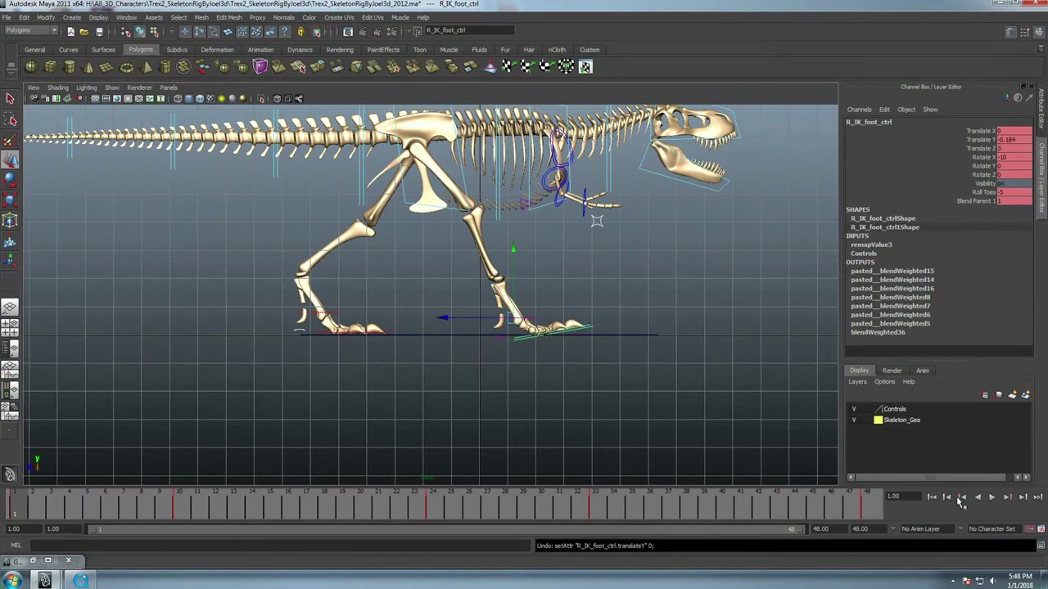
click(1037, 497)
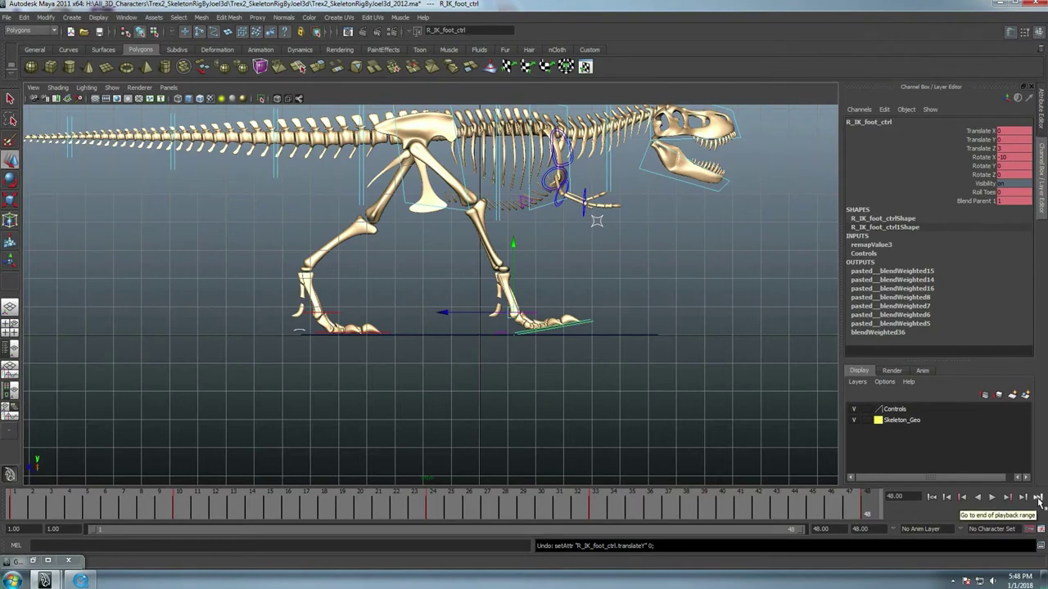
Roll the right foot's toes to 5.3 in the Channel Box and play the walk
click(987, 193)
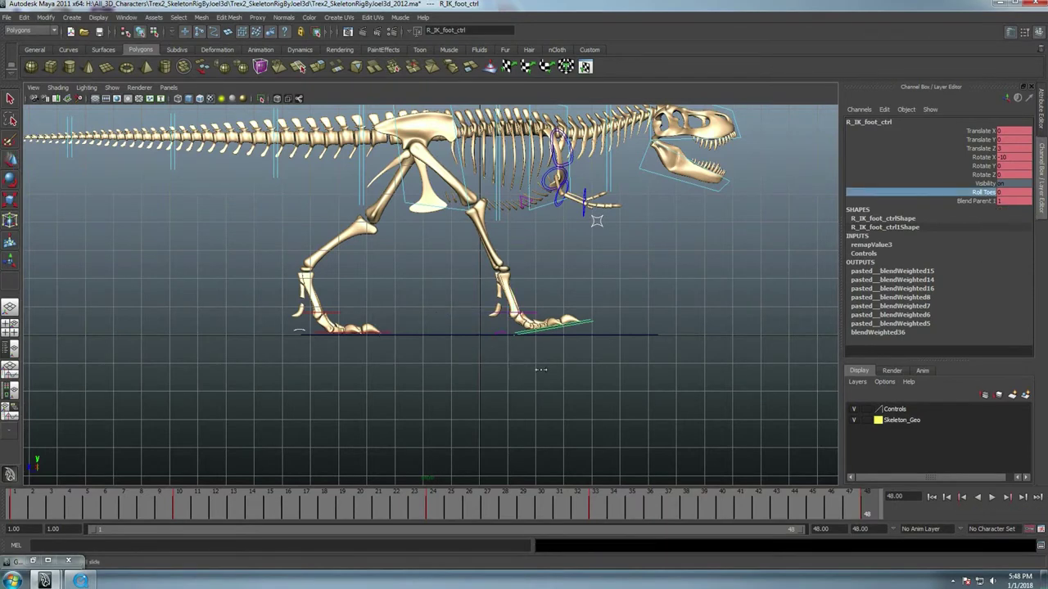
mouse_move(502, 375)
middle_down()
mouse_move(526, 365)
mouse_move(798, 395)
middle_up()
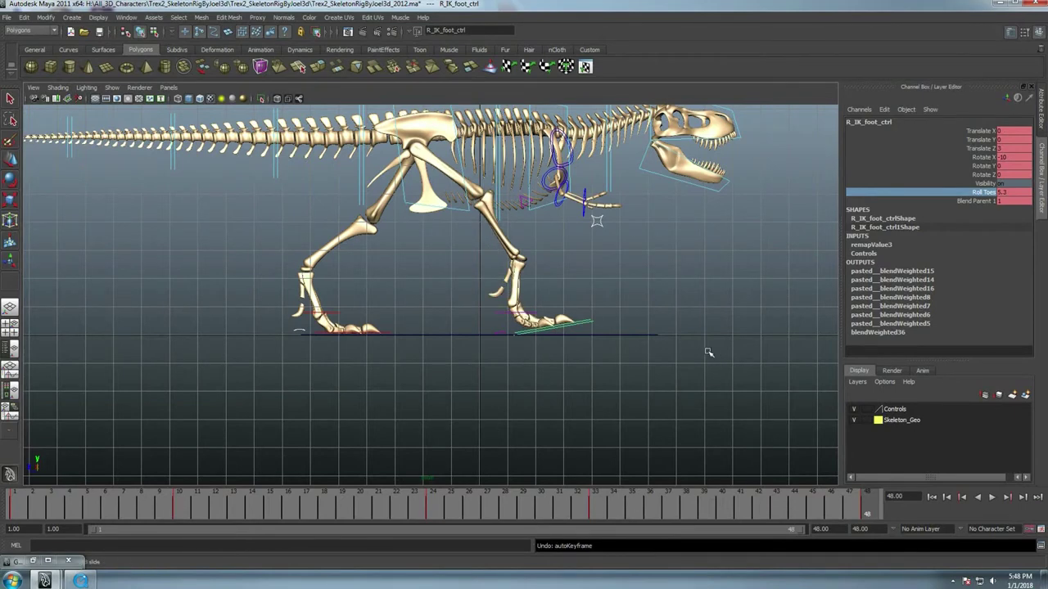
key(alt+v)
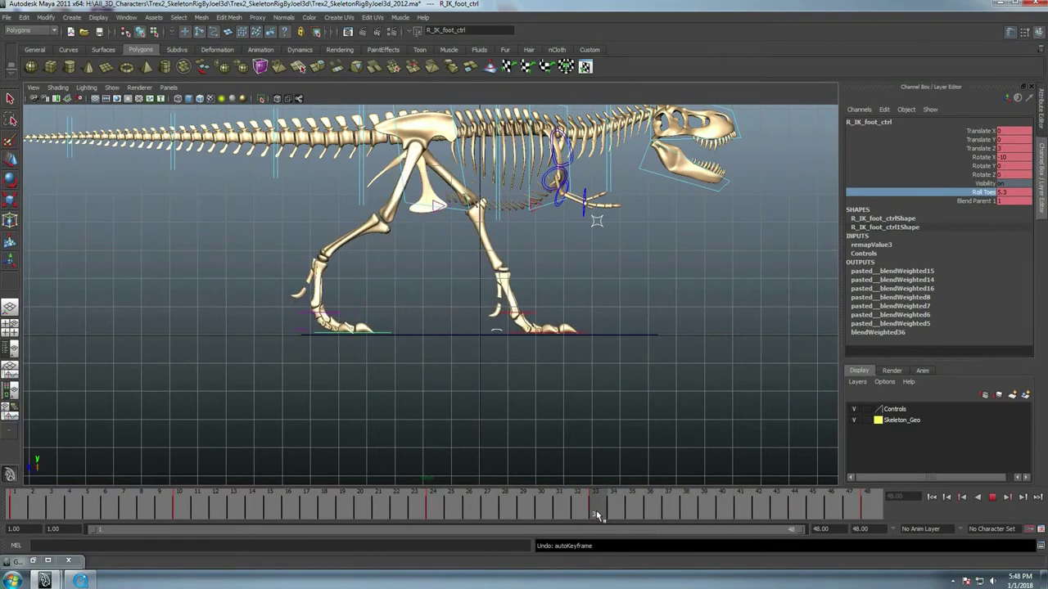
Review the stride at frames 27, 24 and 39, selecting the left and right foot controls
mouse_move(597, 514)
mouse_down()
mouse_move(648, 514)
mouse_move(20, 506)
mouse_move(285, 501)
mouse_move(272, 503)
mouse_move(296, 514)
mouse_up()
click(388, 290)
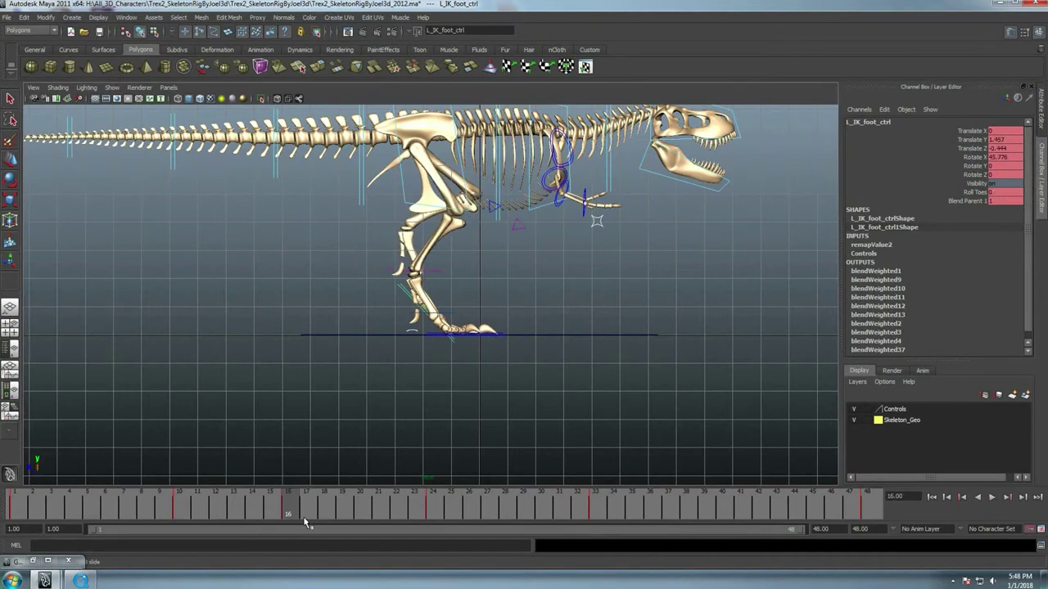
key(alt+v)
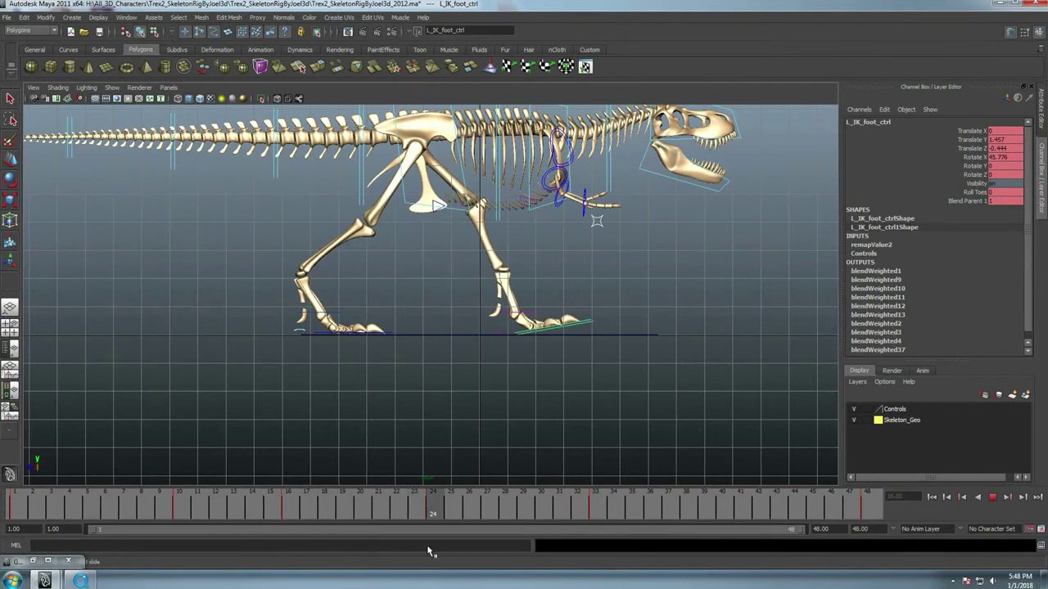
key(alt+v)
drag(684, 513, 704, 514)
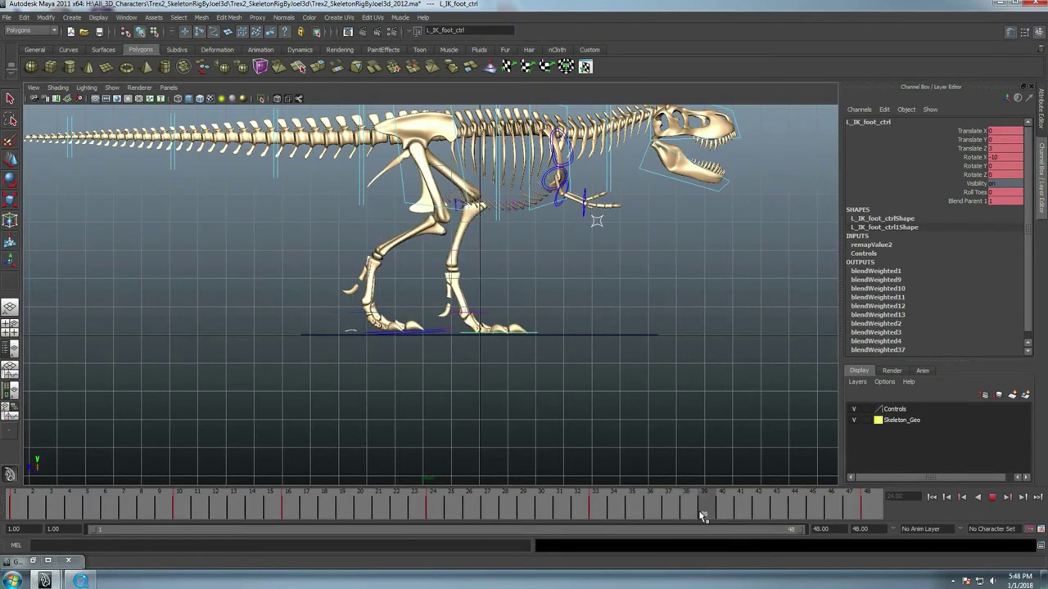
click(427, 329)
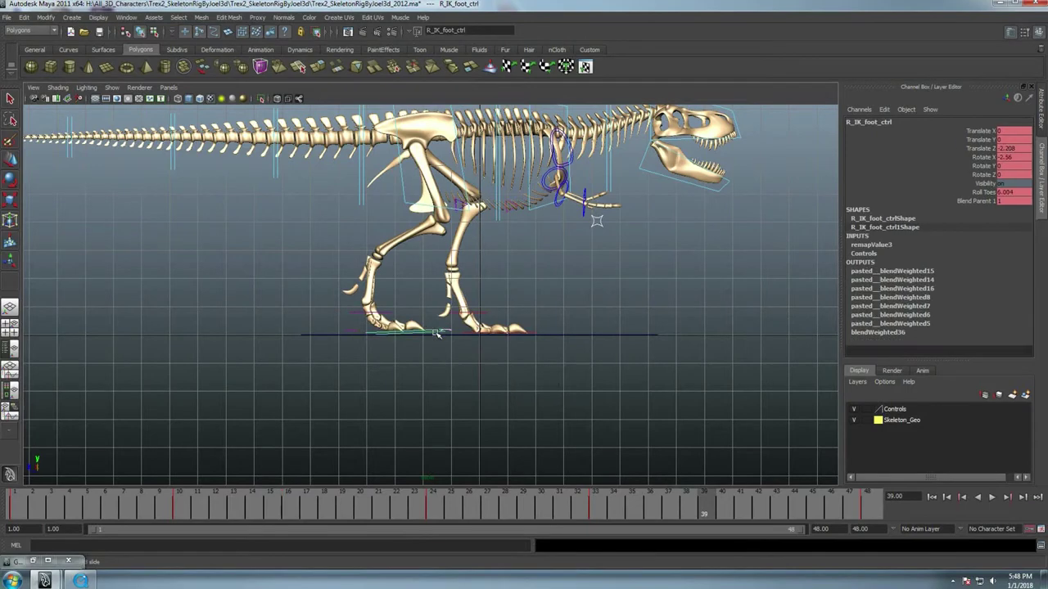
mouse_move(428, 330)
alt+mouse_down()
mouse_move(444, 290)
mouse_move(532, 289)
mouse_move(529, 307)
mouse_move(564, 296)
mouse_move(554, 335)
alt+mouse_up()
At frame 39, raise the right foot off the ground and push it forward
key(w)
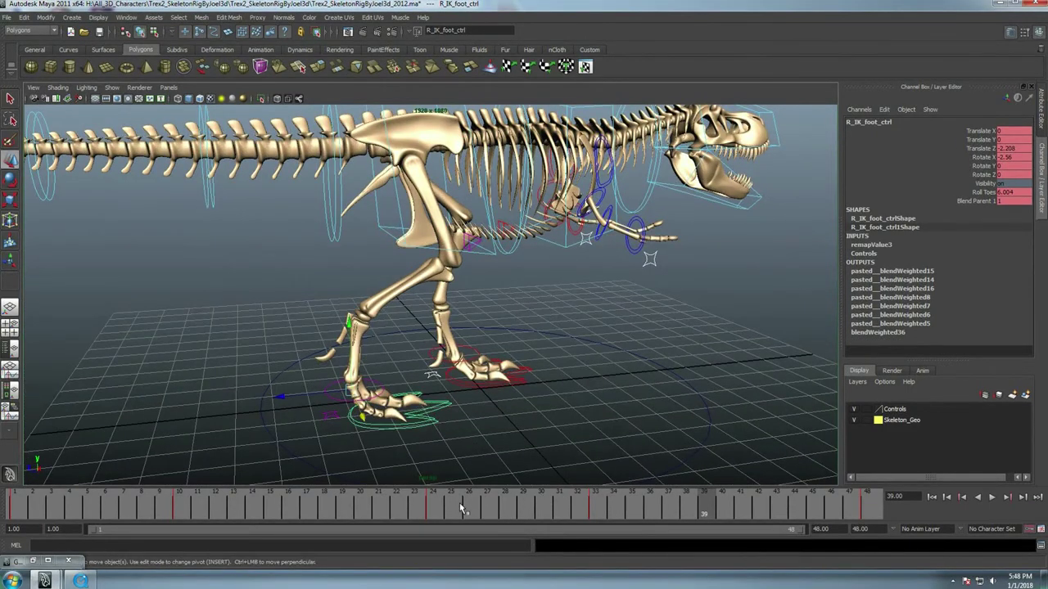
key(alt+v)
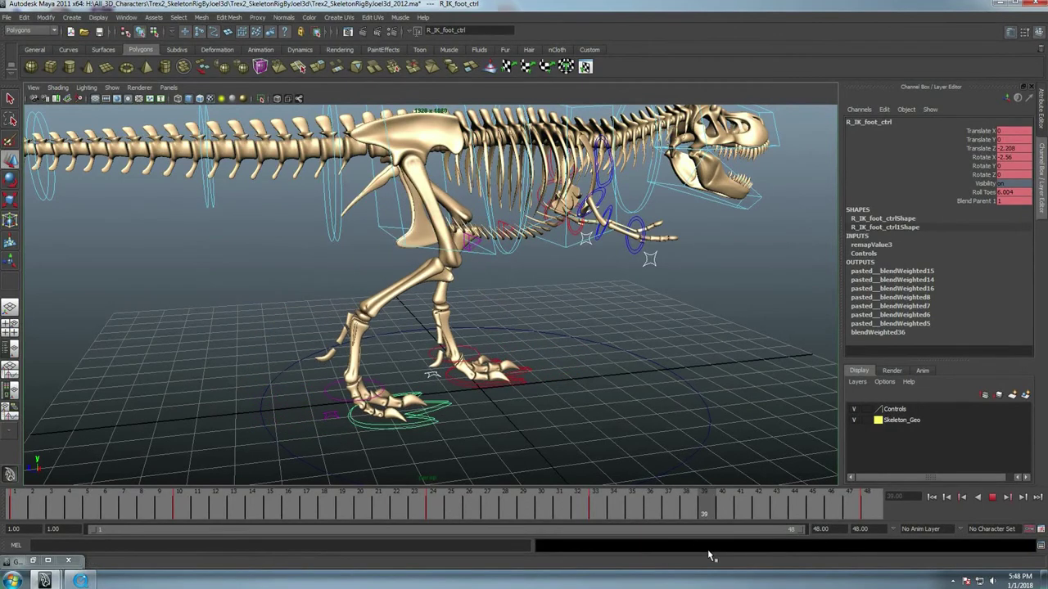
key(alt+v)
mouse_move(345, 331)
mouse_down()
mouse_move(344, 303)
mouse_move(351, 312)
mouse_up()
scroll(352, 312, up, 1)
scroll(367, 334, up, 1)
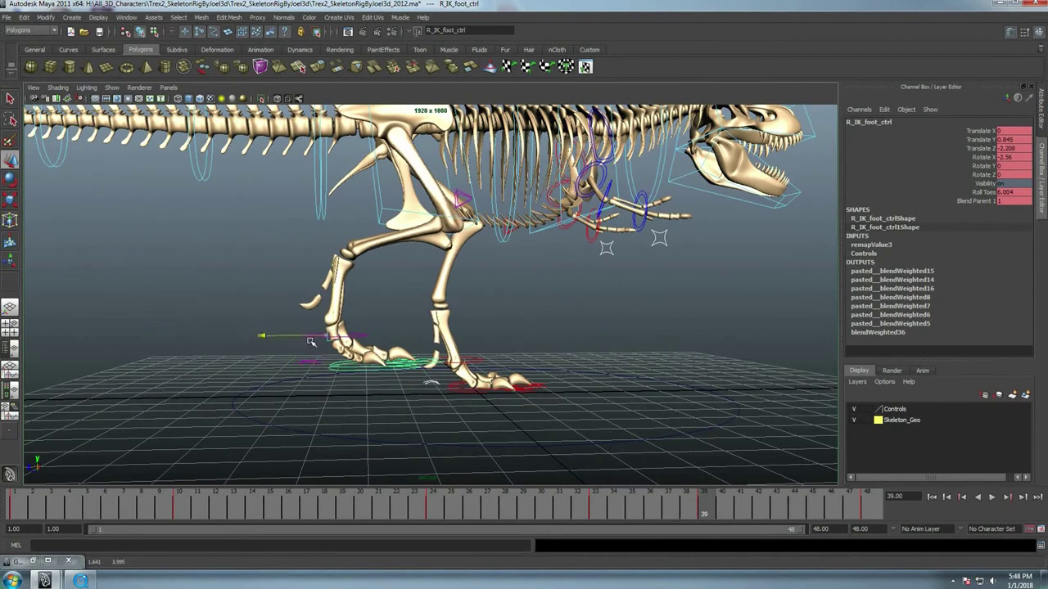
mouse_move(255, 335)
mouse_down()
mouse_move(369, 352)
mouse_move(335, 352)
mouse_up()
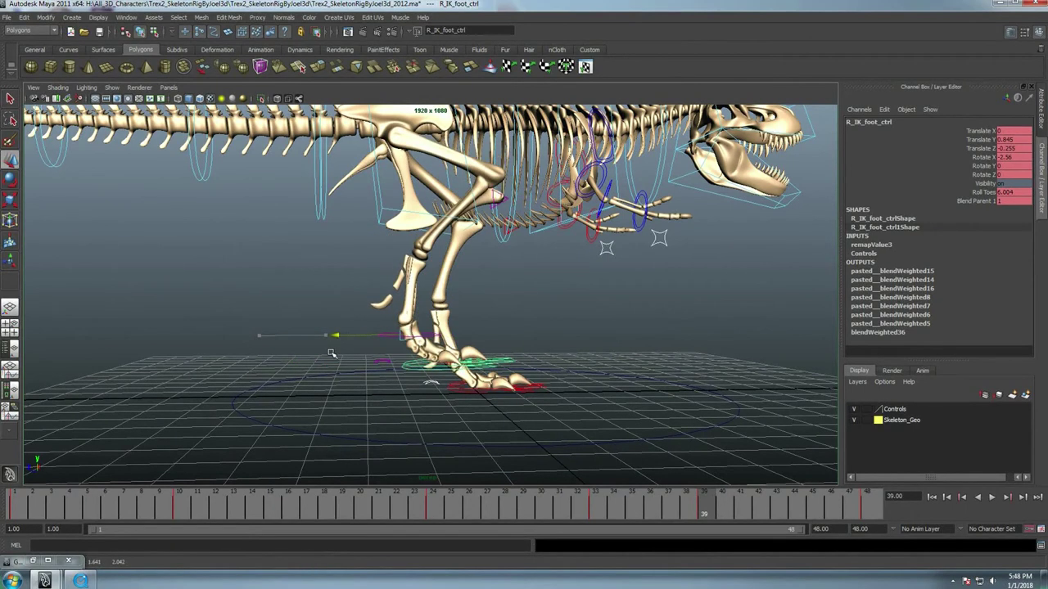
Set the right foot's Roll Toes, Translate Z and Translate Y all to 0
click(1028, 190)
text(0)
key(Return)
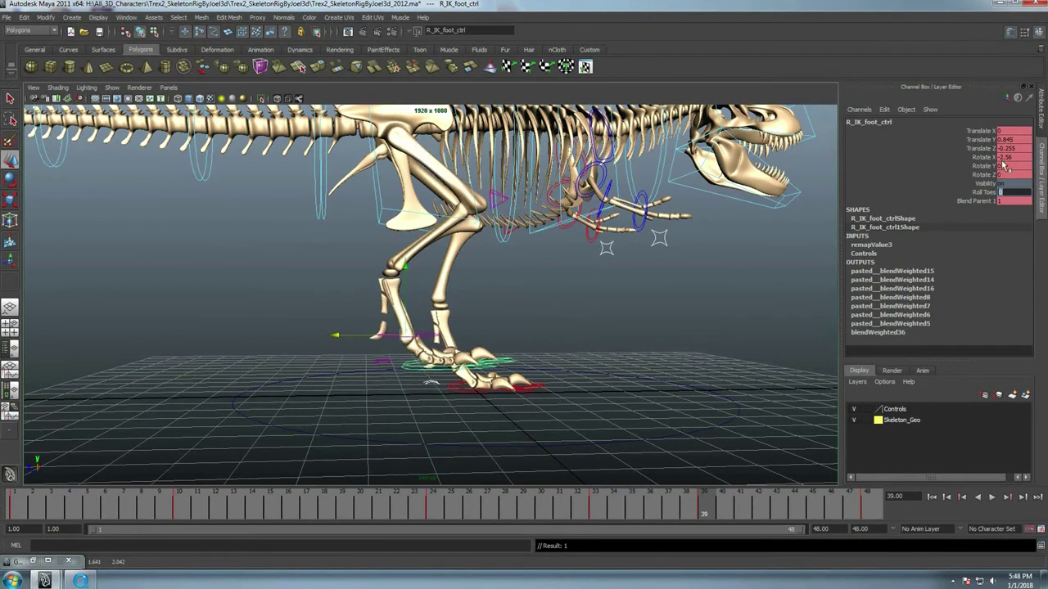
click(988, 157)
click(1015, 148)
text(0)
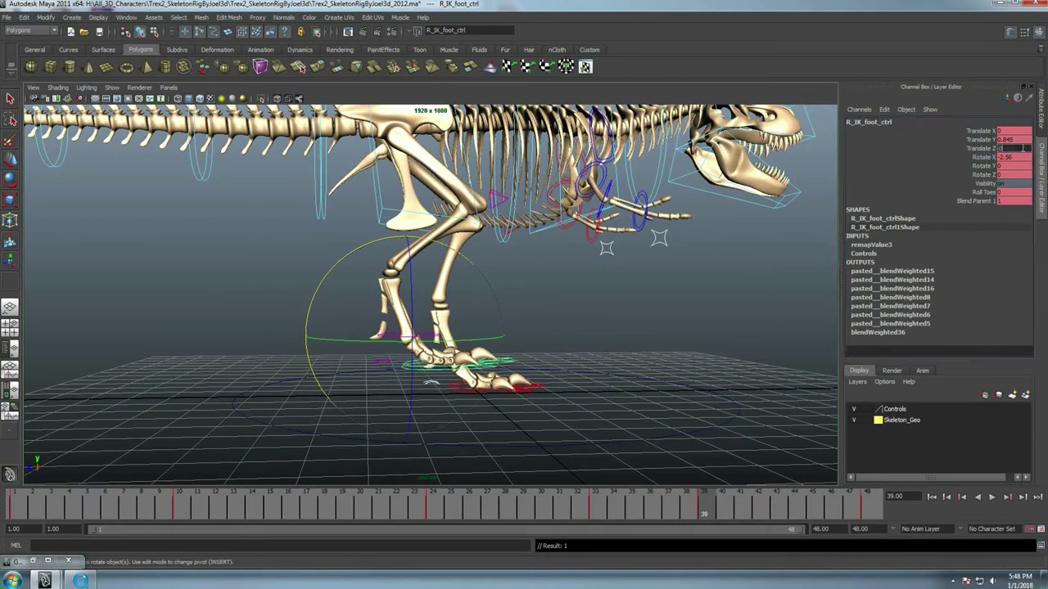
key(Return)
click(1015, 139)
text(0)
key(Return)
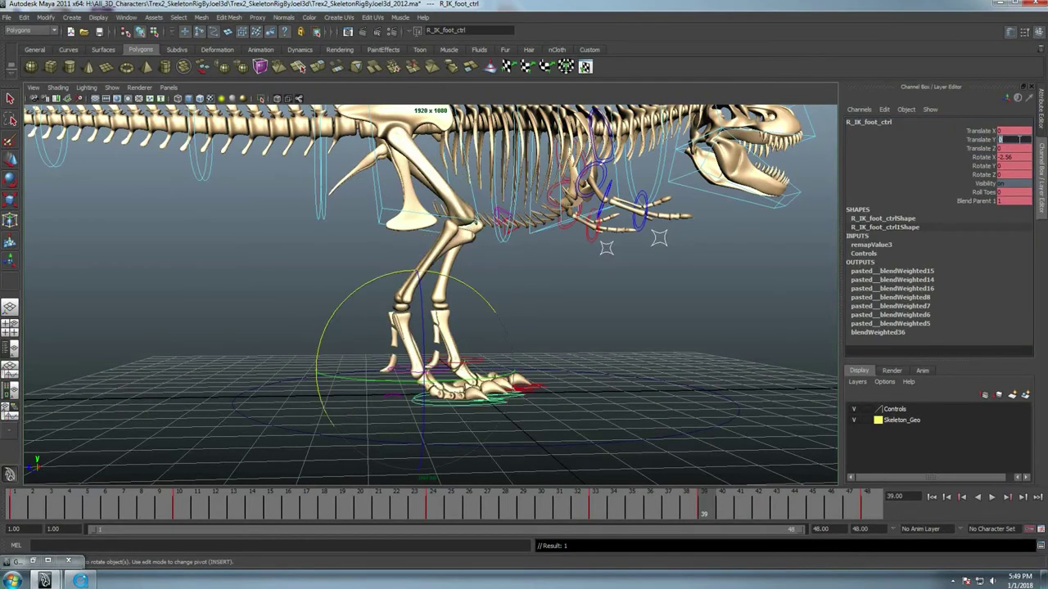
Tip the foot to Rotate X 47.48, lift it to Translate Y 1.567, and play
click(974, 158)
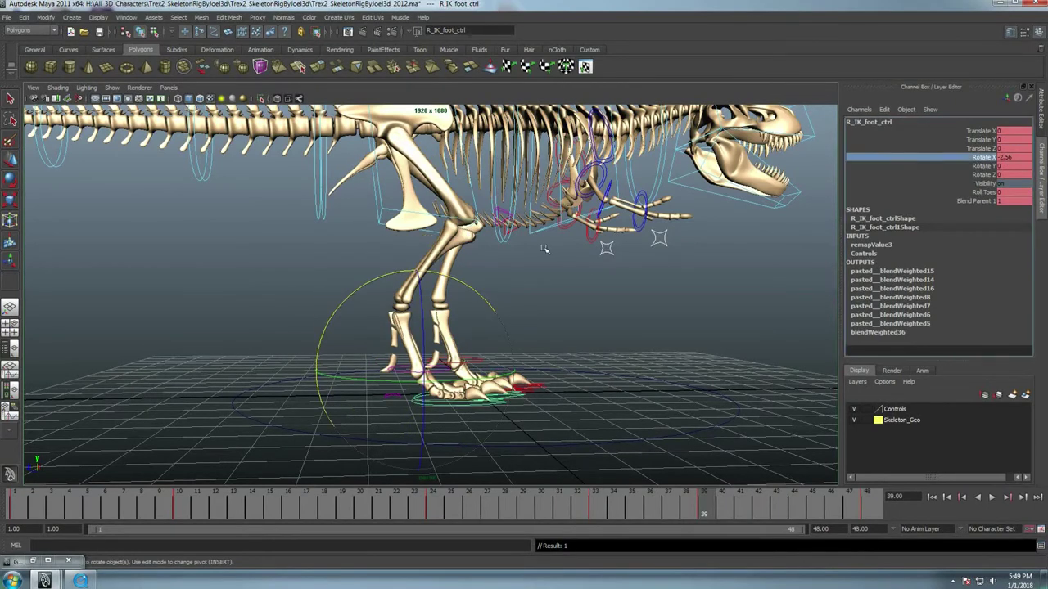
middle_drag(544, 248, 615, 290)
key(w)
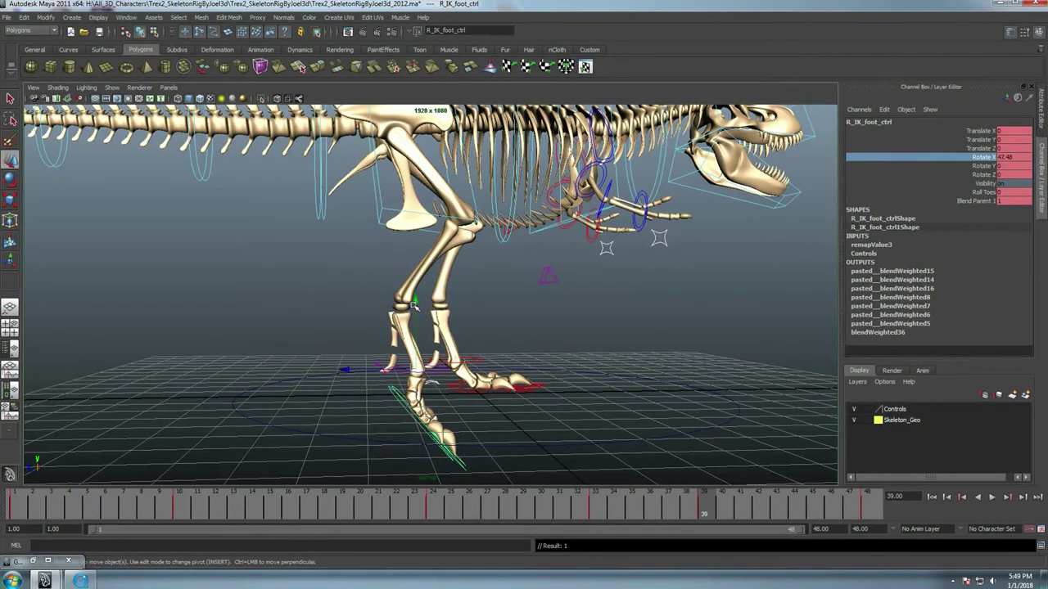
mouse_move(415, 304)
mouse_down()
mouse_move(415, 278)
mouse_move(367, 275)
mouse_move(382, 328)
mouse_move(538, 327)
mouse_move(411, 300)
mouse_move(482, 304)
mouse_up()
key(alt+v)
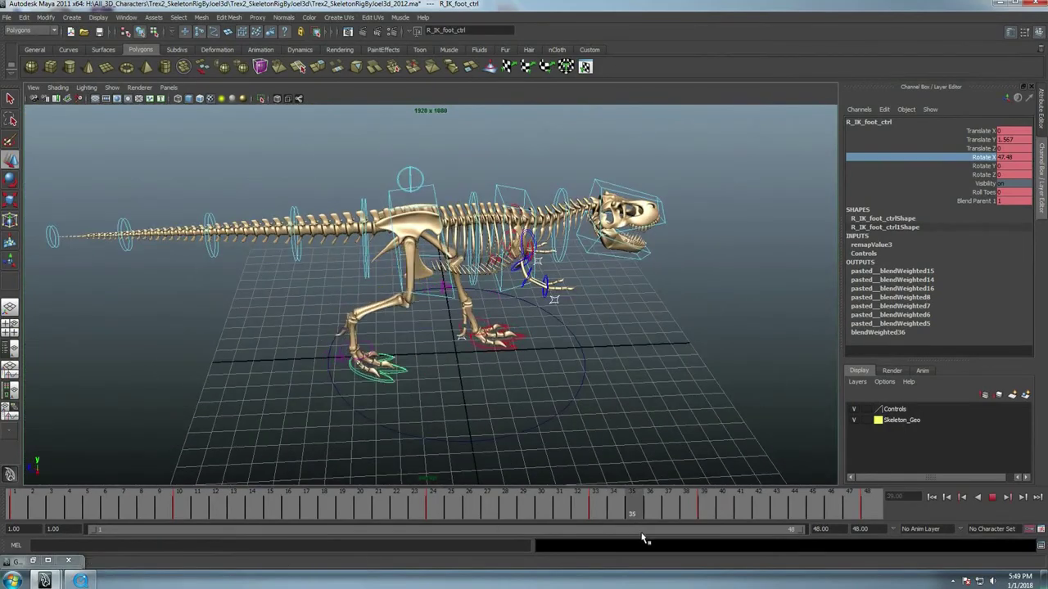
Stop at frame 33, orbit lower, replay the walk, then switch to Side View from the hotbox
click(603, 515)
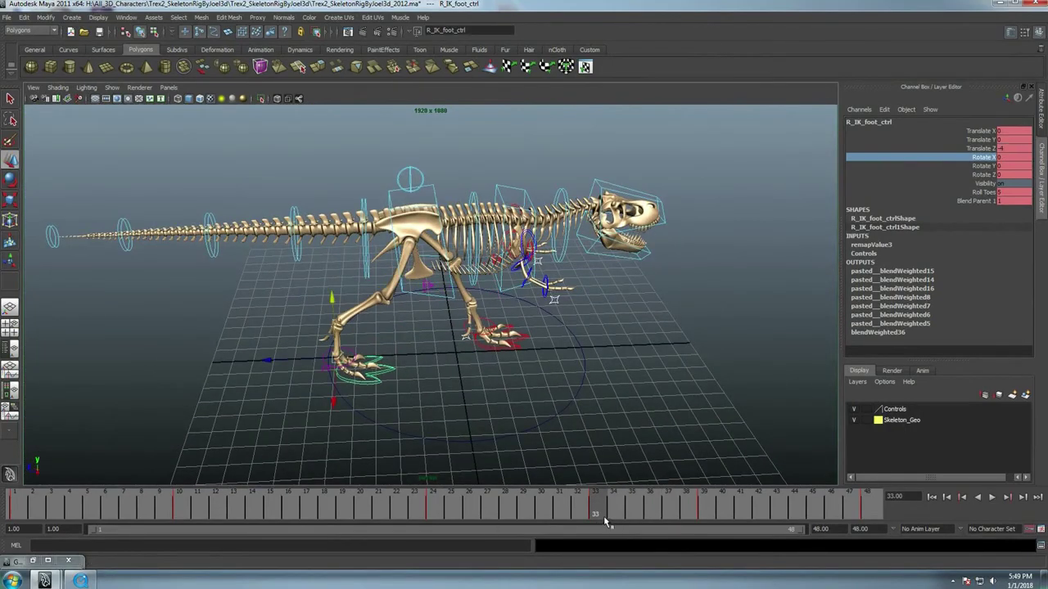
alt+drag(597, 491, 498, 460)
key(alt+v)
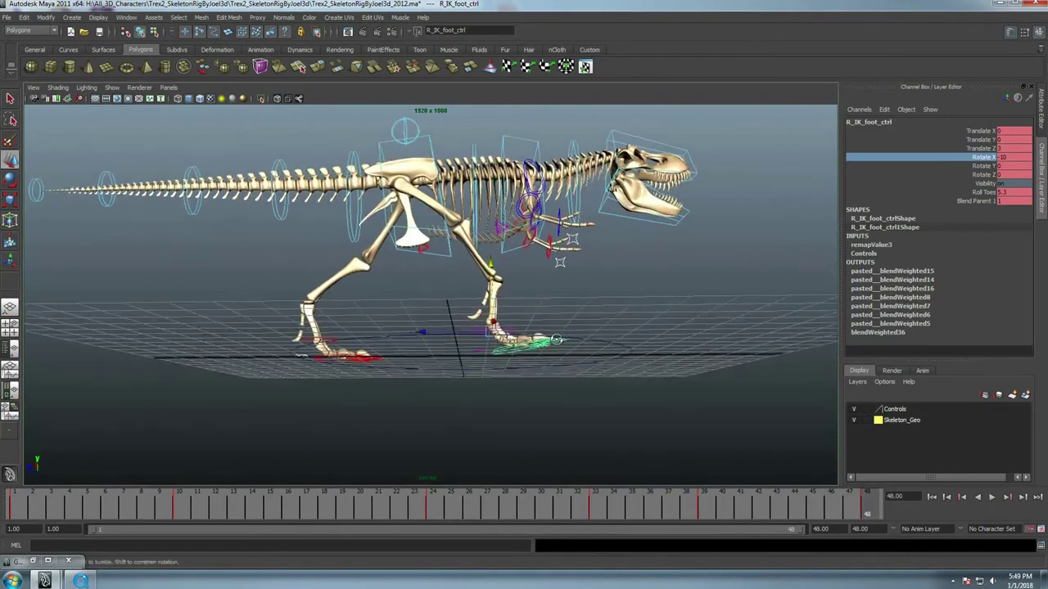
alt+drag(458, 368, 530, 352)
key(space)
click(581, 328)
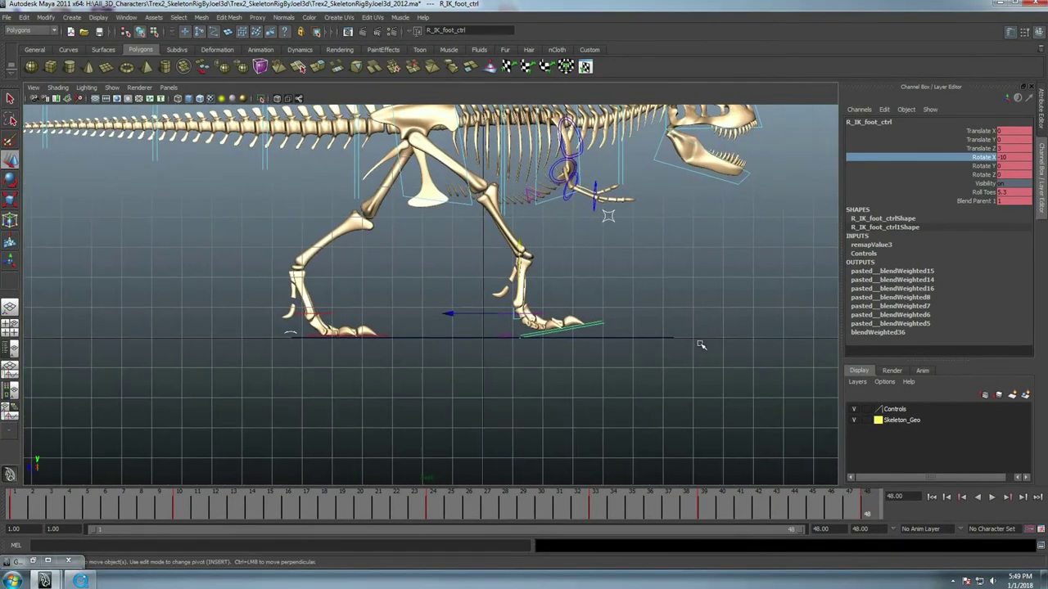
Confirm the right foot's toe roll, then read its Translate Y of -0.184 at frame 1
click(1012, 157)
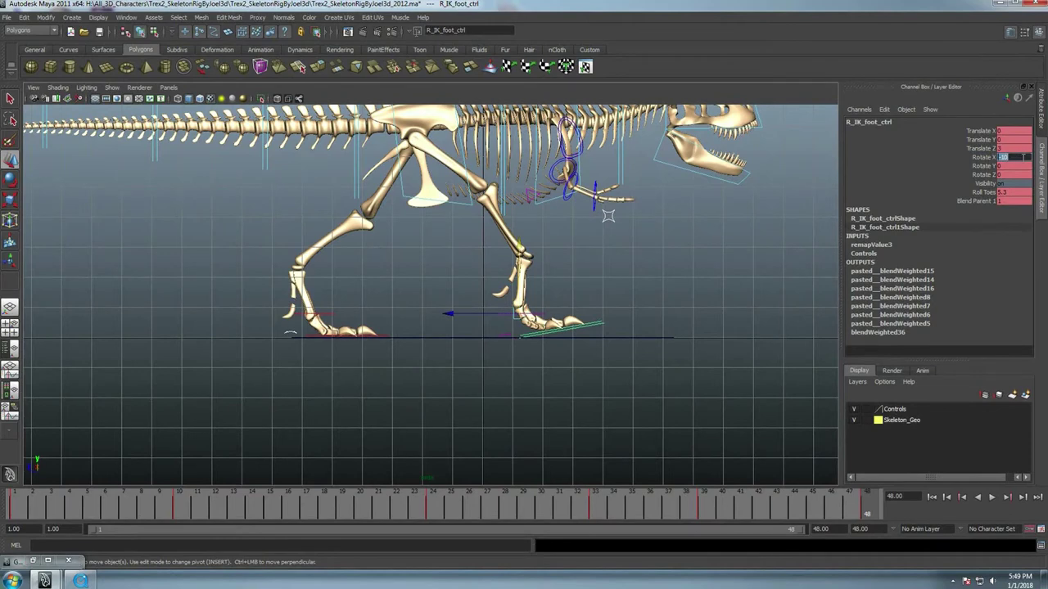
click(1018, 191)
text(0)
key(Return)
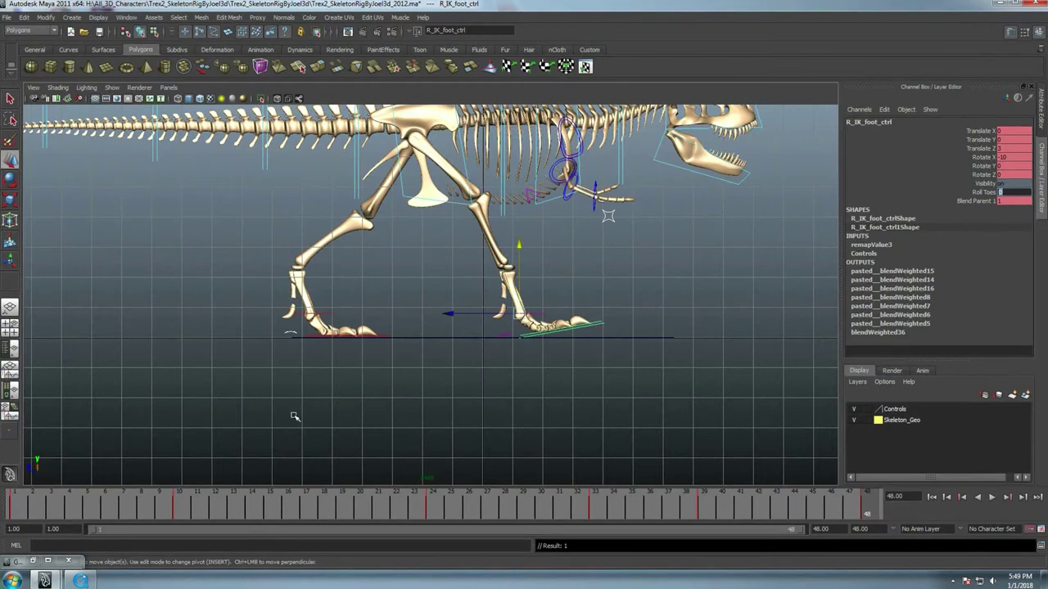
click(22, 508)
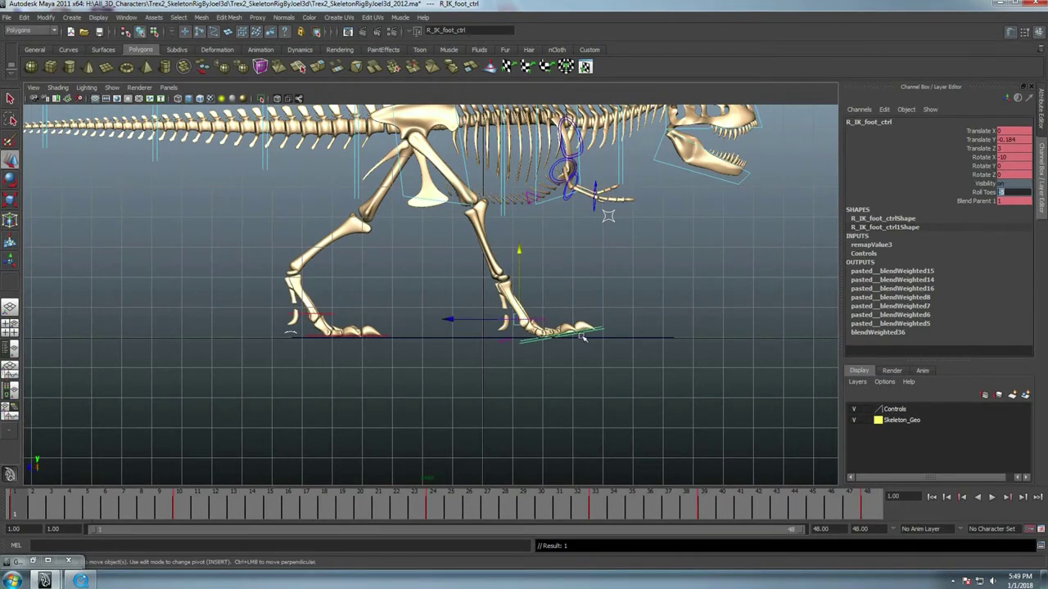
click(583, 338)
double_click(1013, 140)
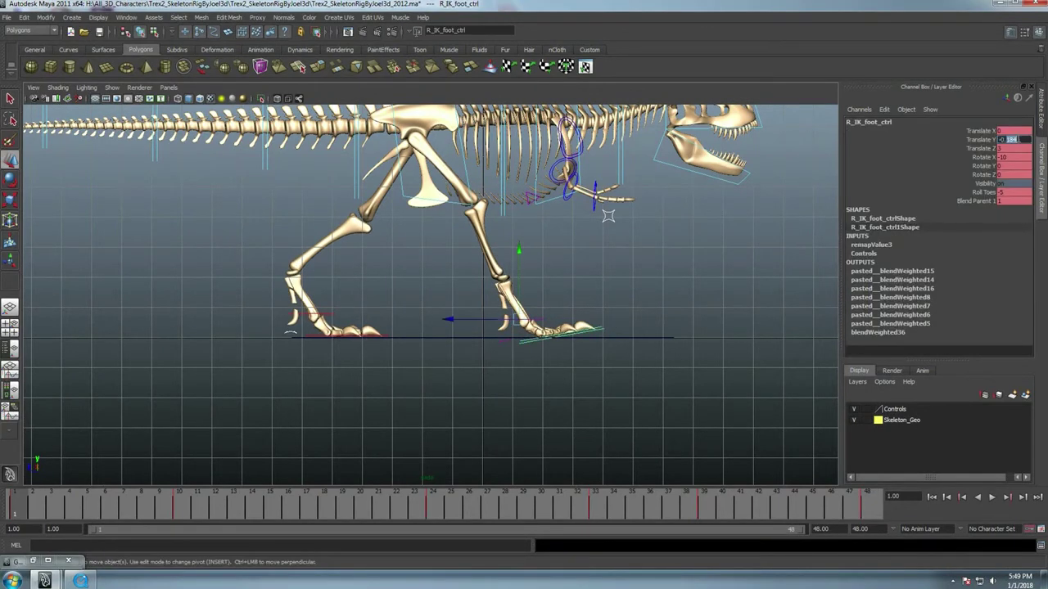
drag(1016, 139, 874, 152)
At frame 48, set the right foot's Translate Y to -0.184
key(alt+v)
text(0)
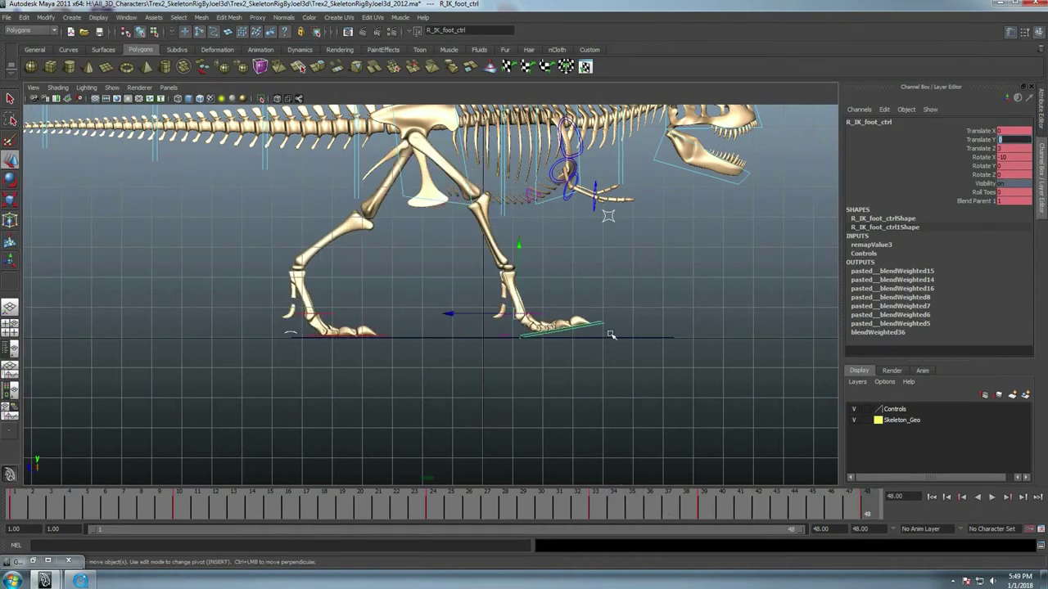
click(603, 326)
click(602, 323)
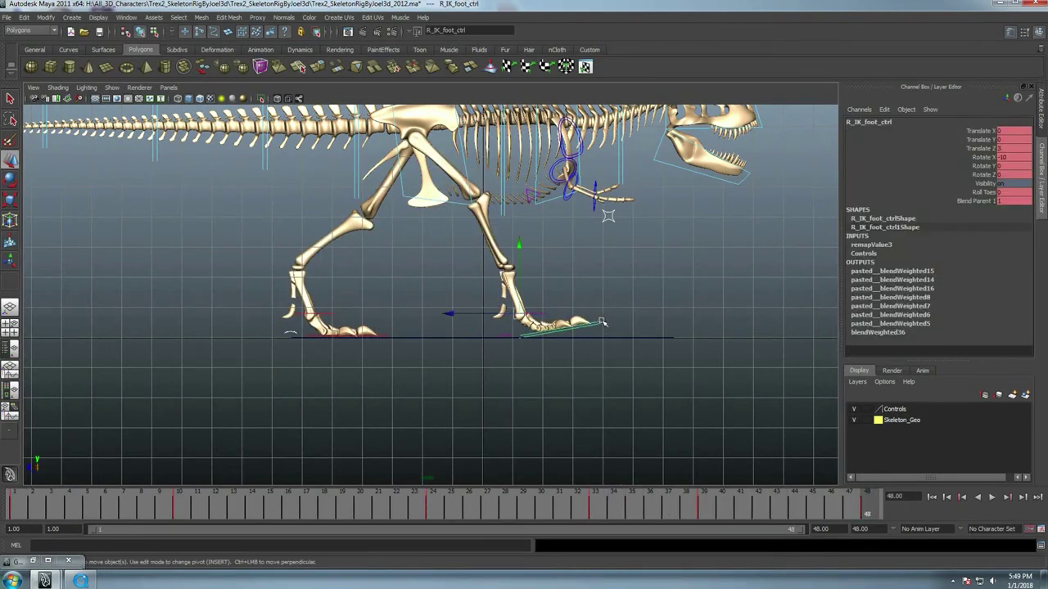
double_click(1020, 140)
text(-0.184)
key(Return)
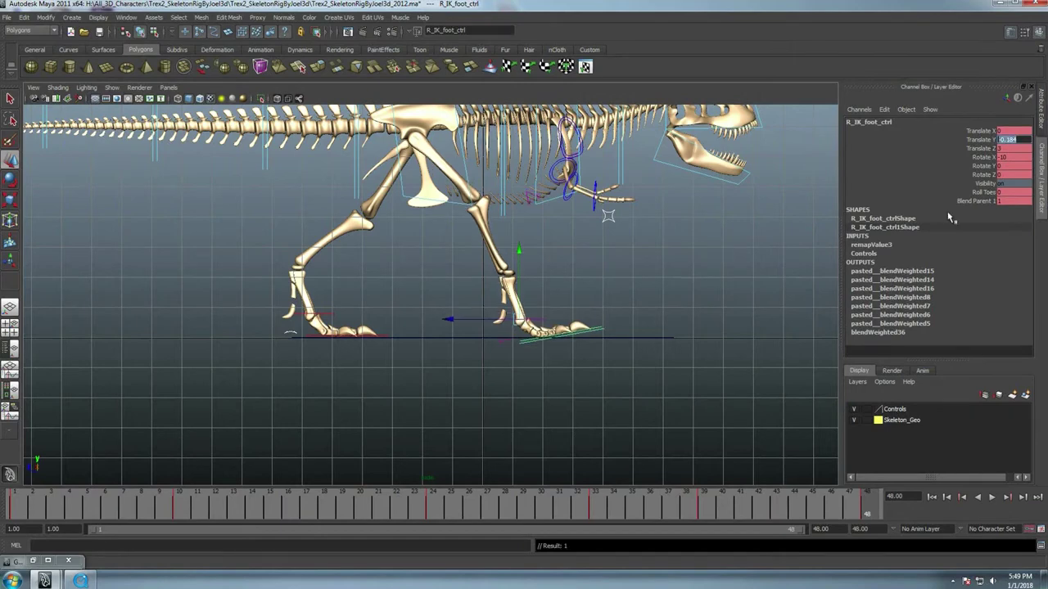
Play the walk and flip between frames 1 and 48 to compare poses
click(991, 496)
click(931, 497)
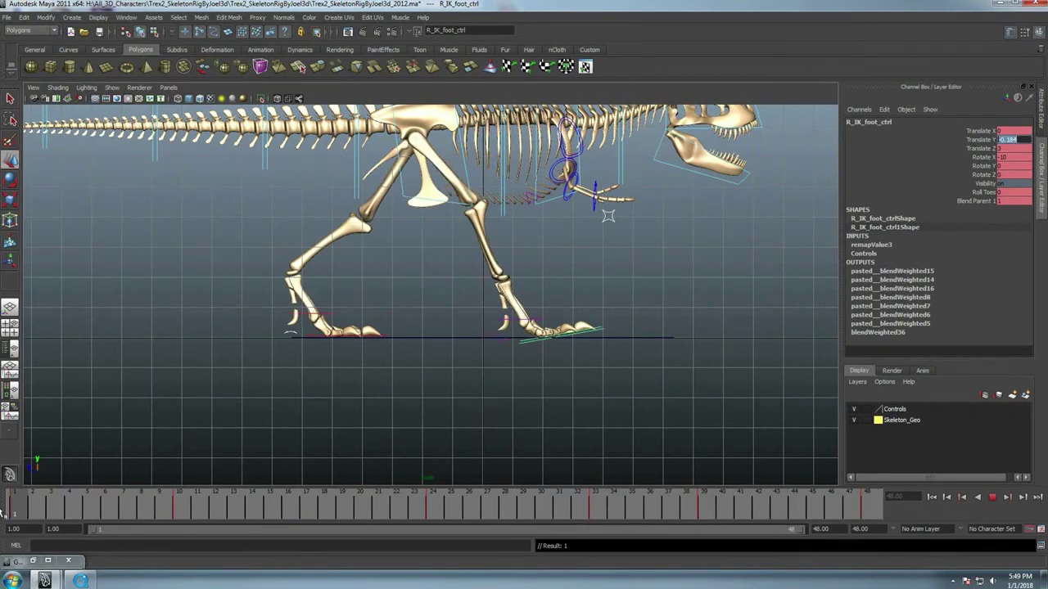
click(931, 499)
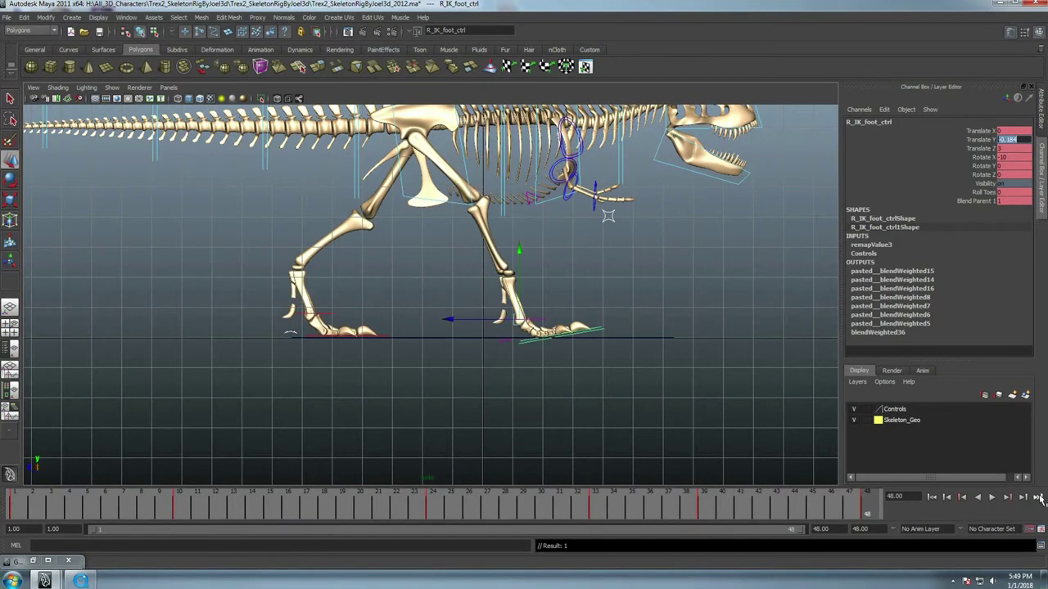
click(931, 498)
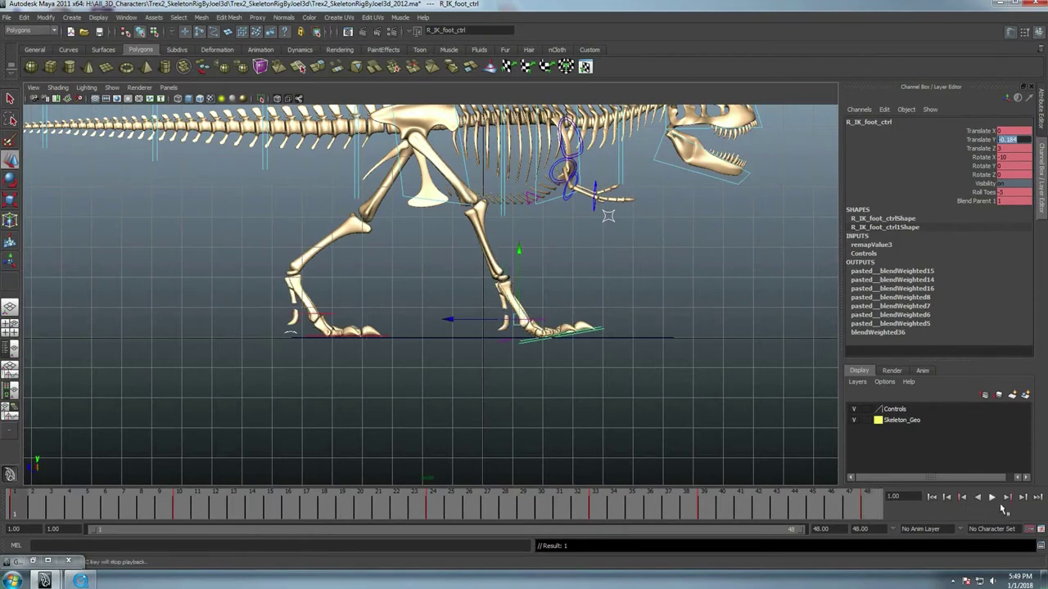
click(1038, 497)
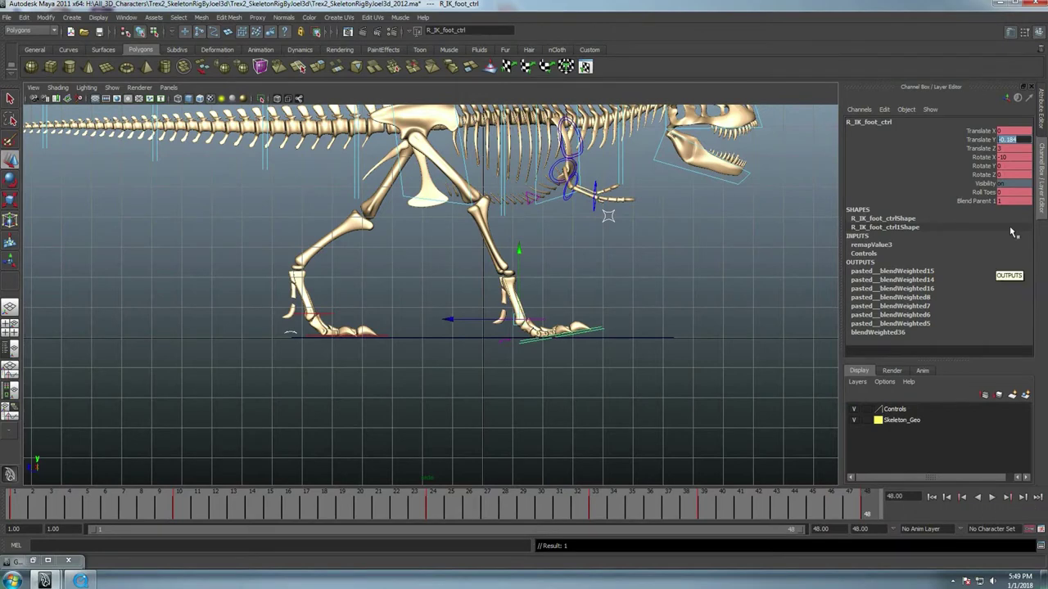
Set the right foot's Roll Toes to 5 at frame 48 and compare against frame 1
click(1013, 192)
text(5)
key(Return)
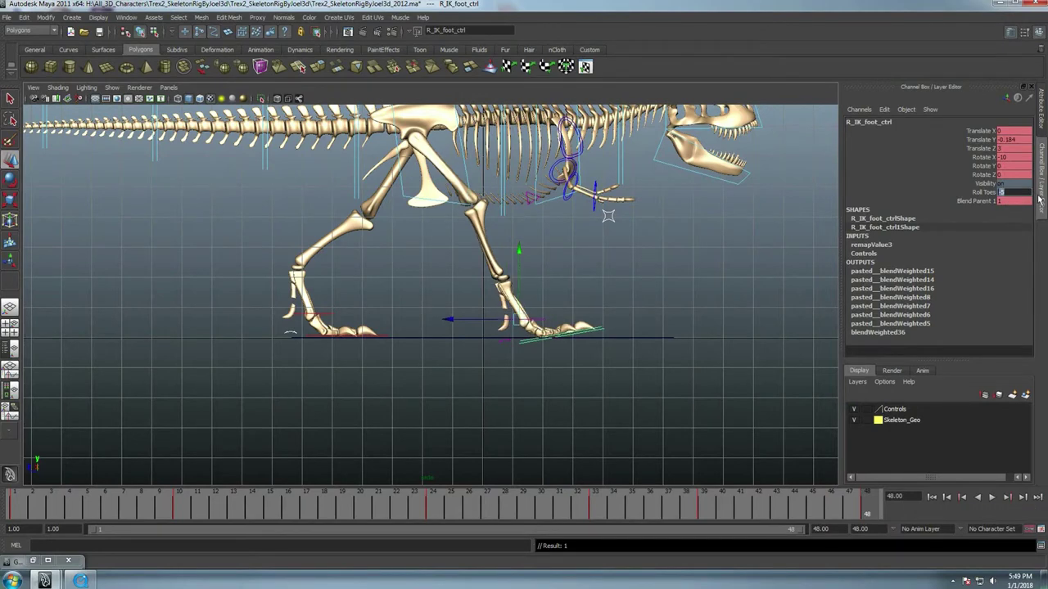
click(931, 497)
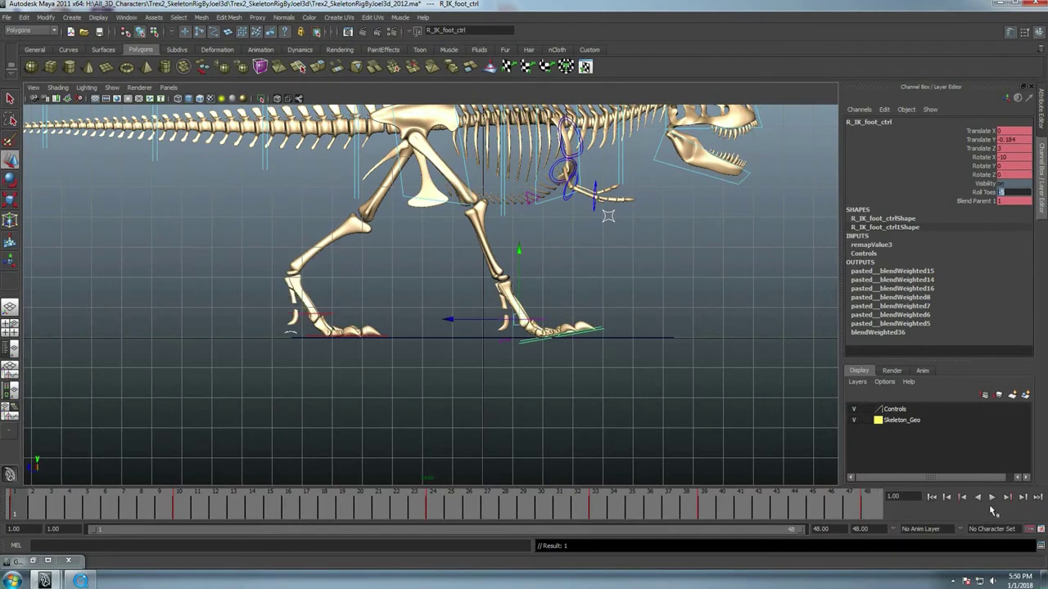
click(1040, 497)
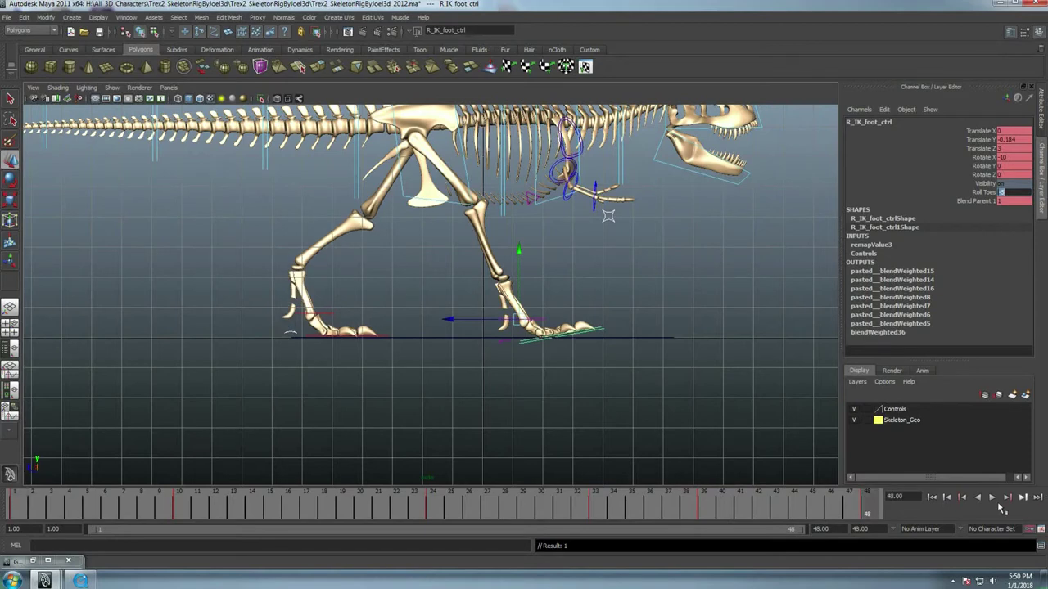
click(806, 428)
click(931, 497)
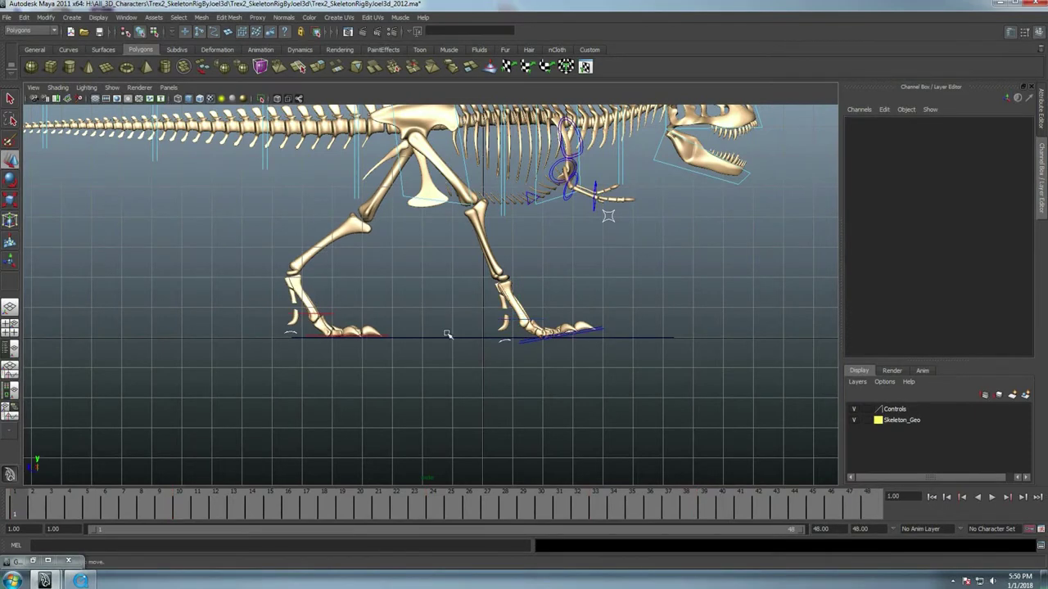
At frame 48, enter -5 in the left foot control's Roll Toes
click(384, 335)
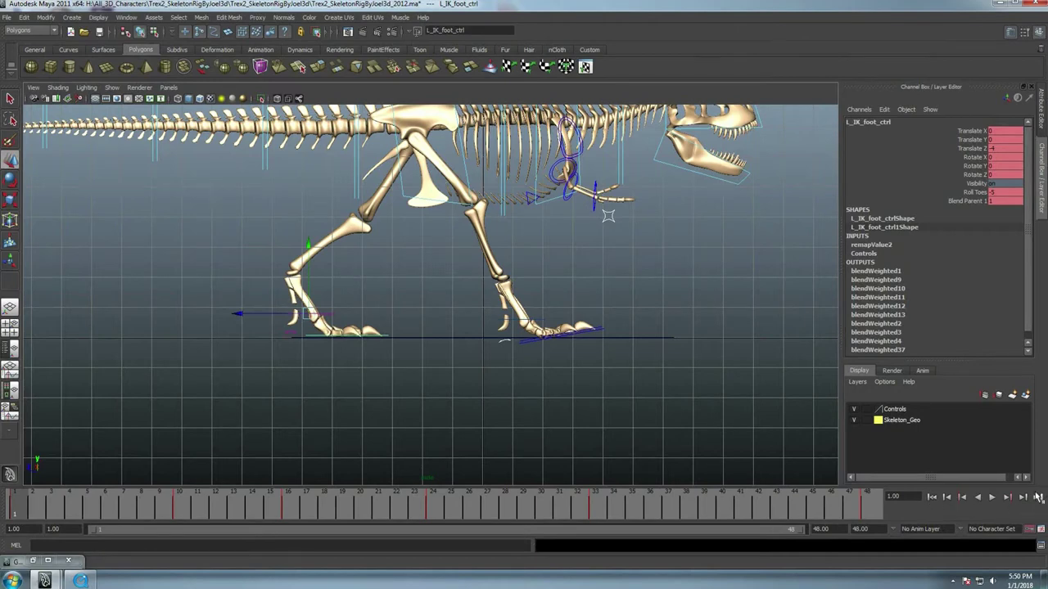
click(1038, 497)
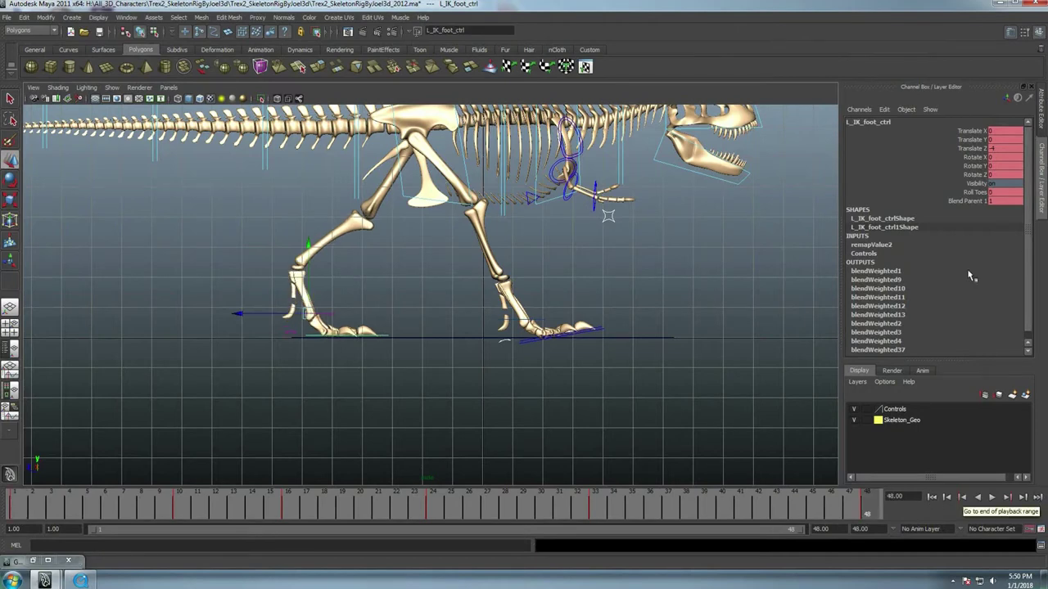
click(1001, 194)
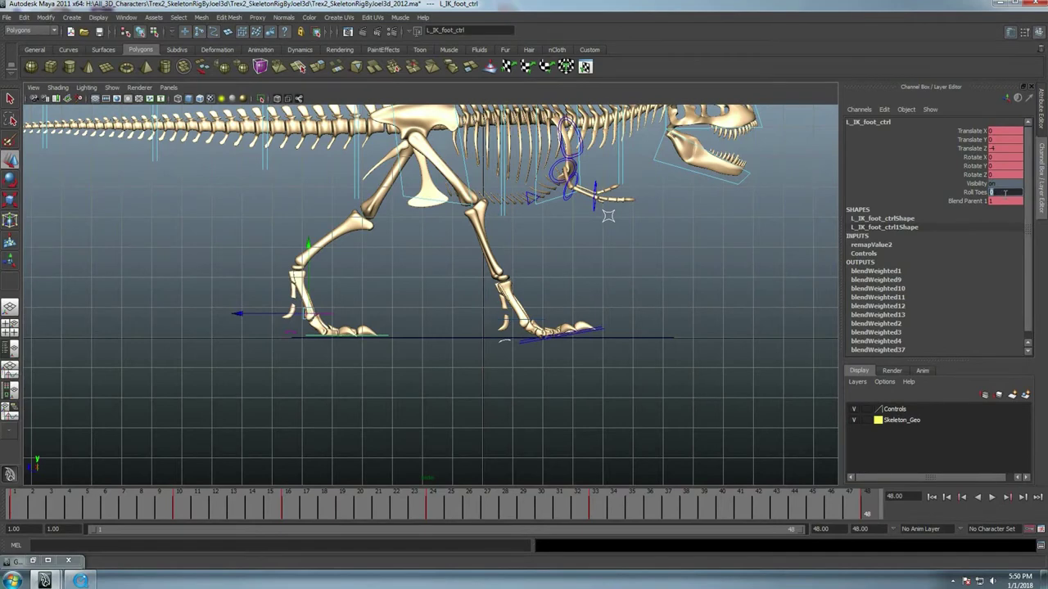
text(-5)
key(Return)
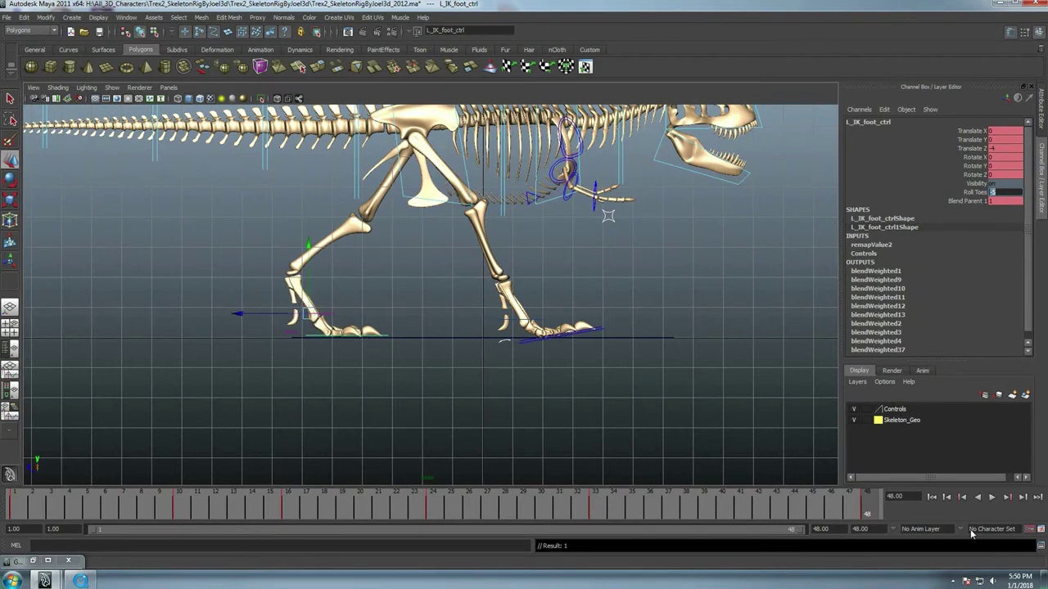
Flip between frames 1 and 48, then scrub the cycle to check the motion
click(931, 497)
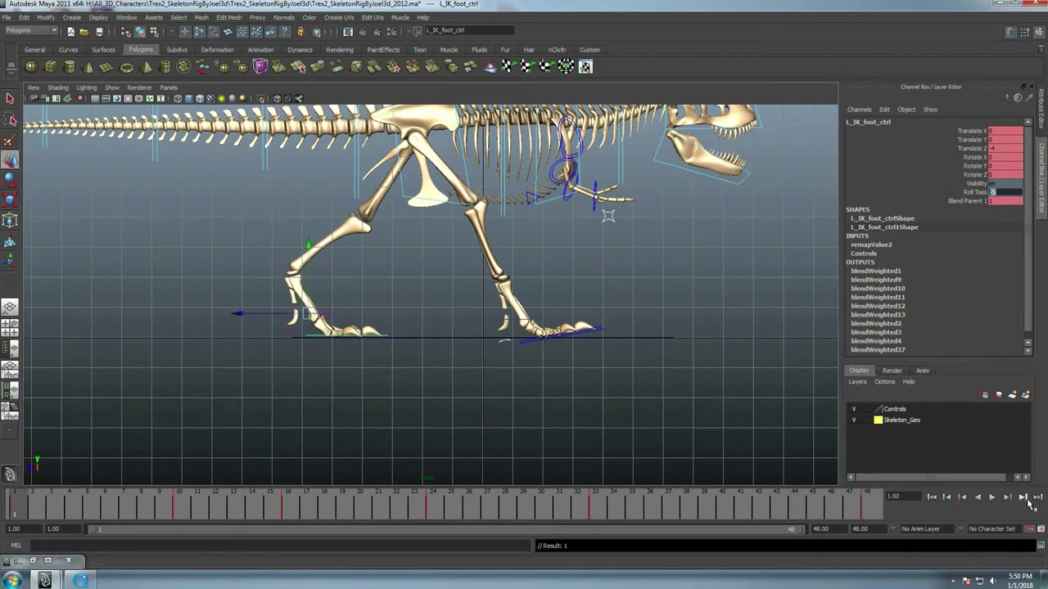
click(1037, 498)
click(931, 496)
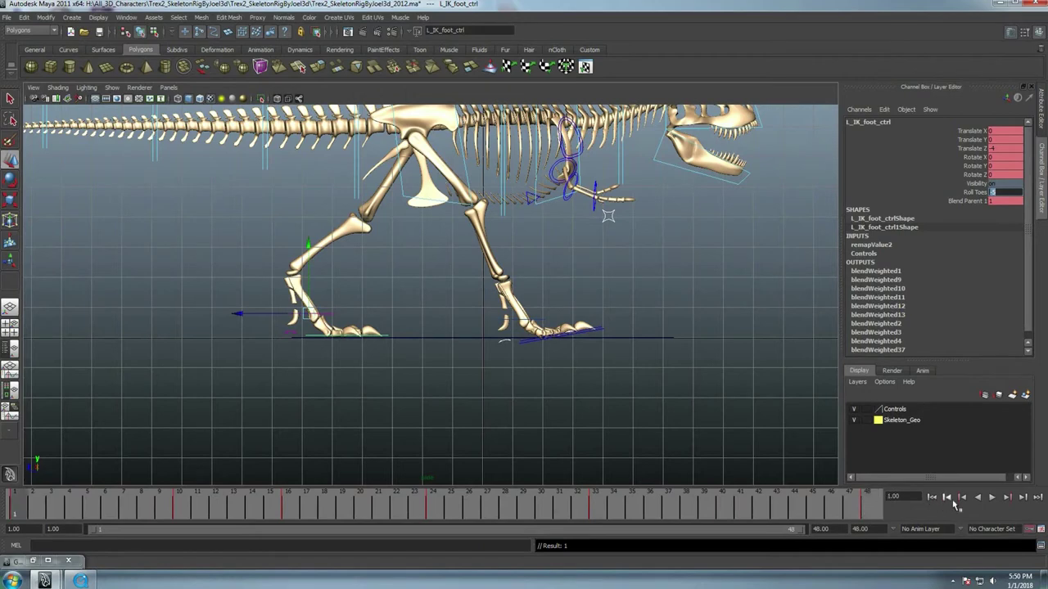
click(1037, 497)
drag(67, 517, 14, 507)
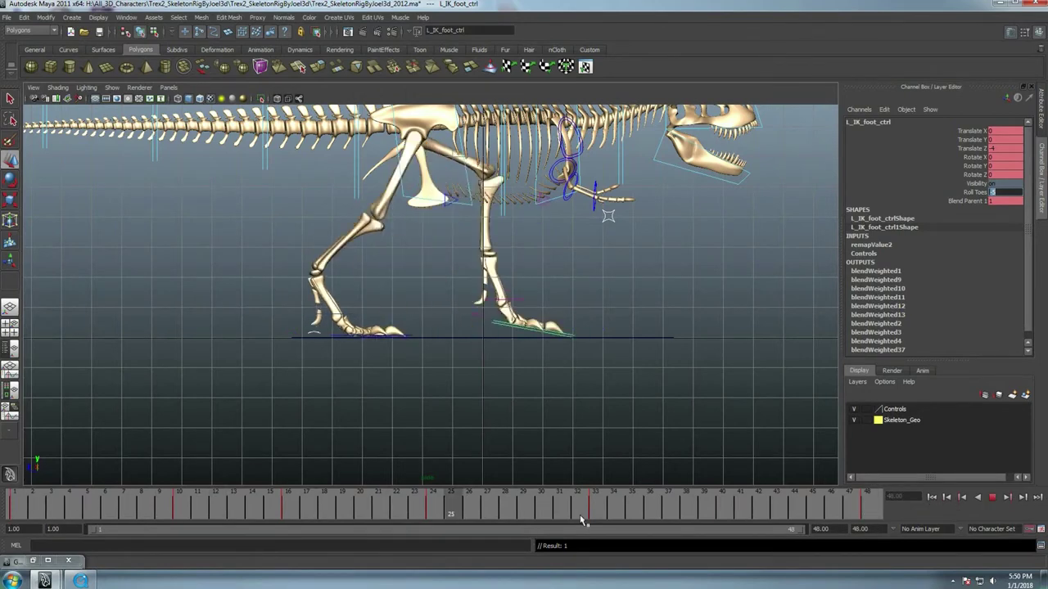
Play and stop the walk cycle twice to review the motion
click(992, 498)
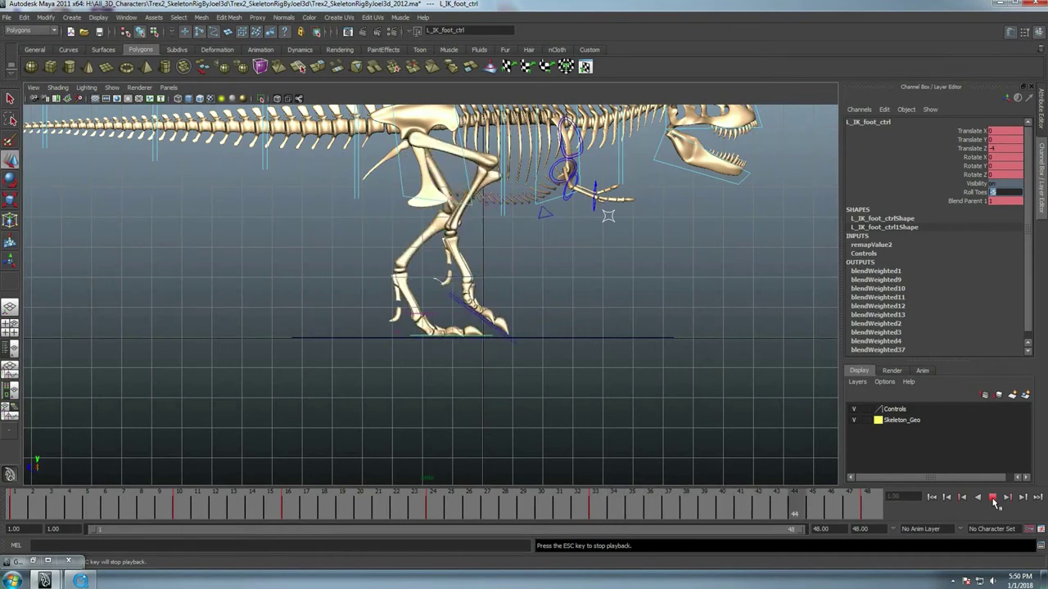
click(993, 499)
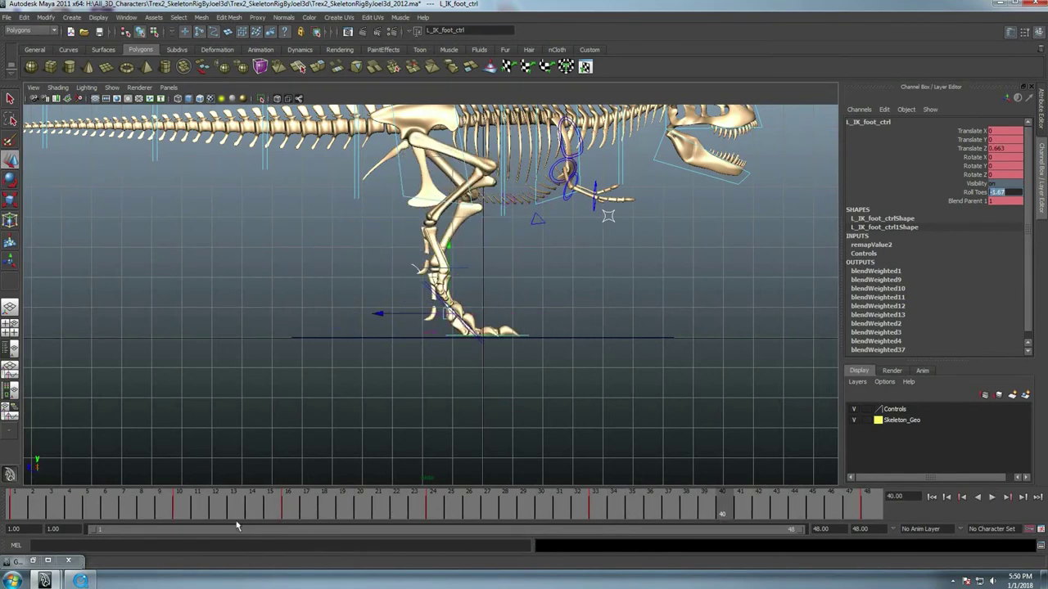
key(alt+v)
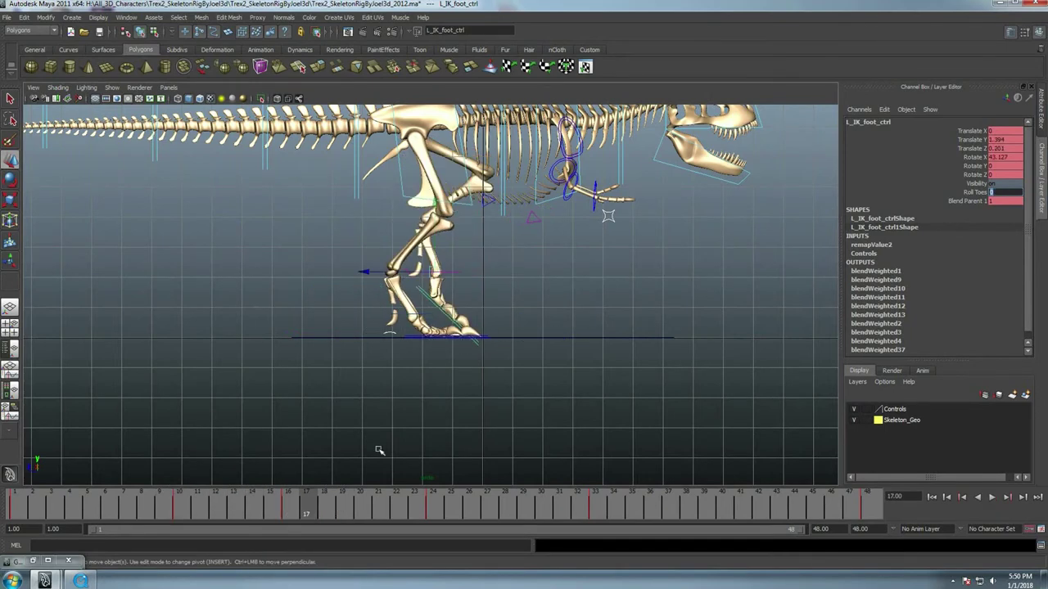
key(alt+v)
Switch the viewport to perspective, orbit to a side-on view of the rig, and deselect
click(429, 225)
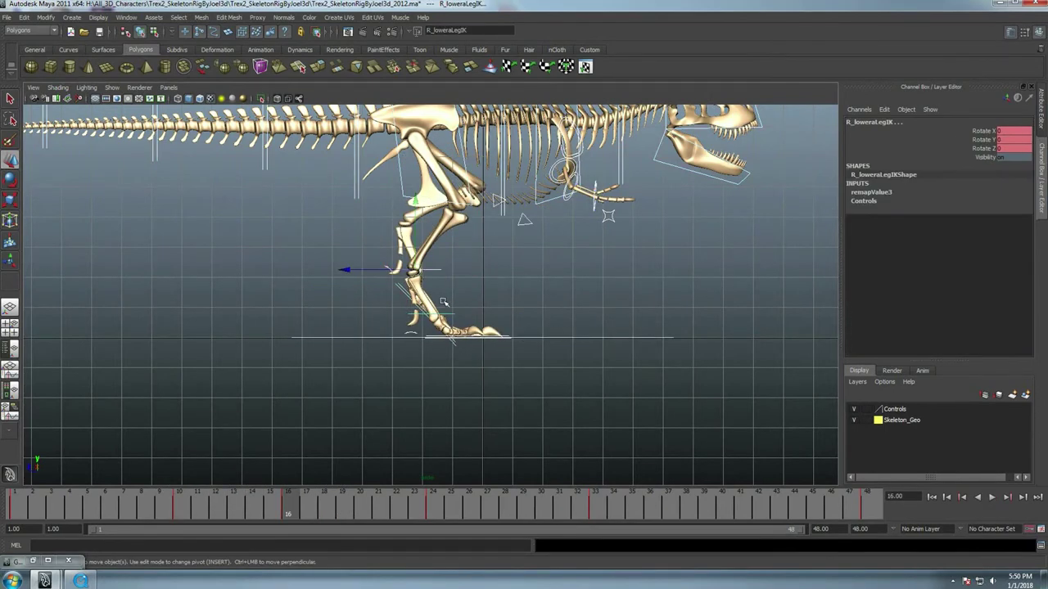
key(space)
drag(524, 292, 491, 292)
mouse_move(640, 333)
alt+mouse_down()
mouse_move(685, 352)
mouse_move(644, 290)
alt+mouse_up()
key(Escape)
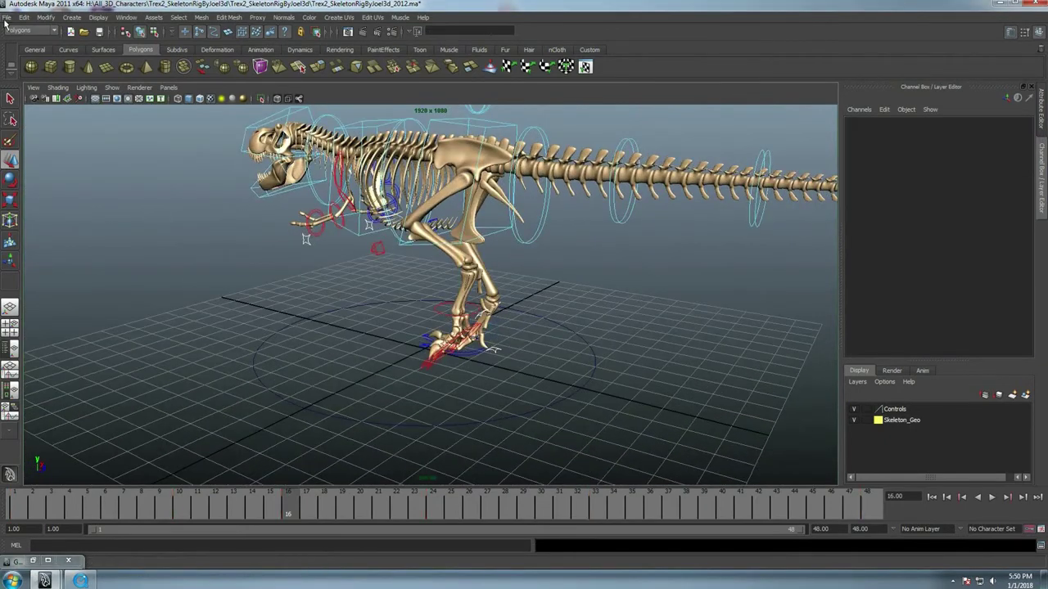
Save the scene with Save Scene As as Walk_cycle on drive E:
click(5, 18)
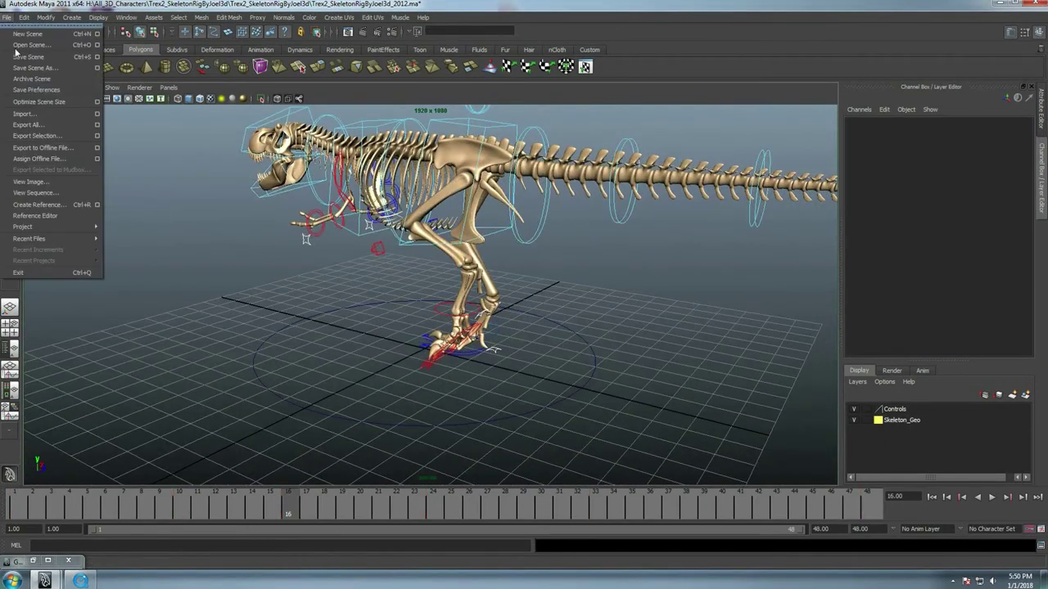
click(52, 70)
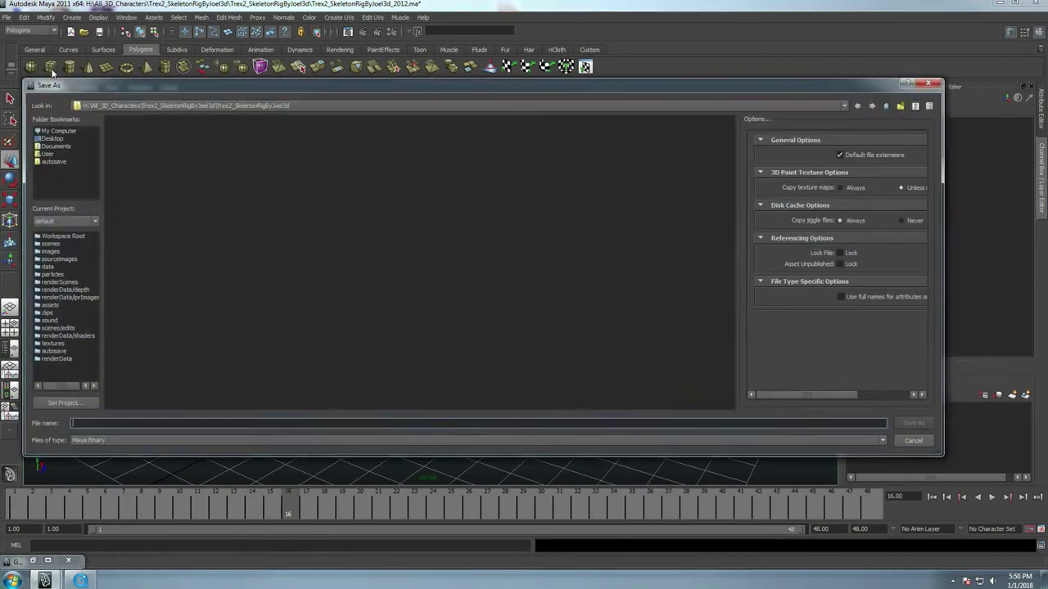
click(66, 131)
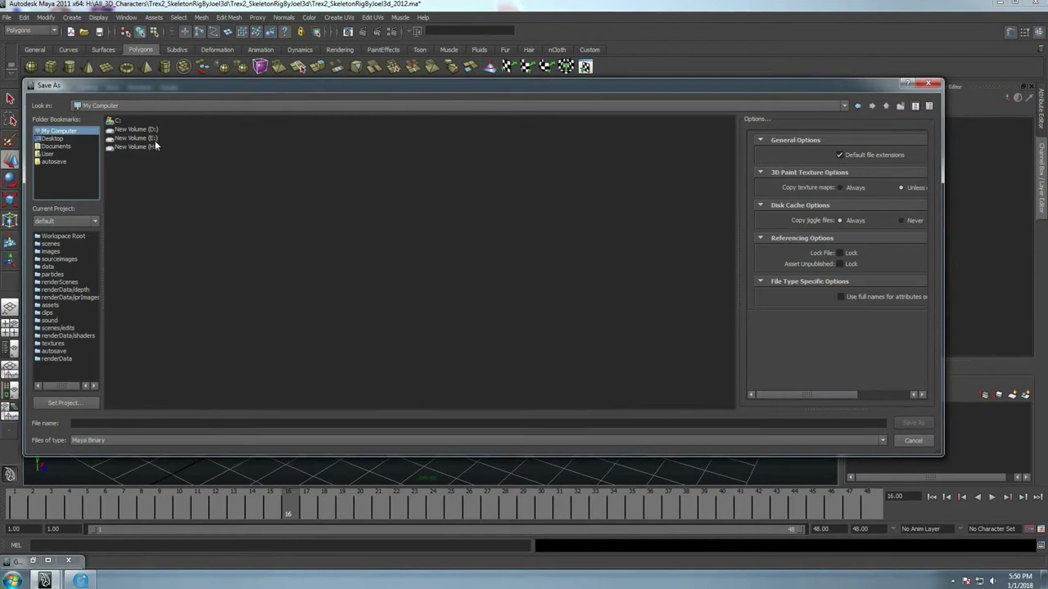
double_click(155, 139)
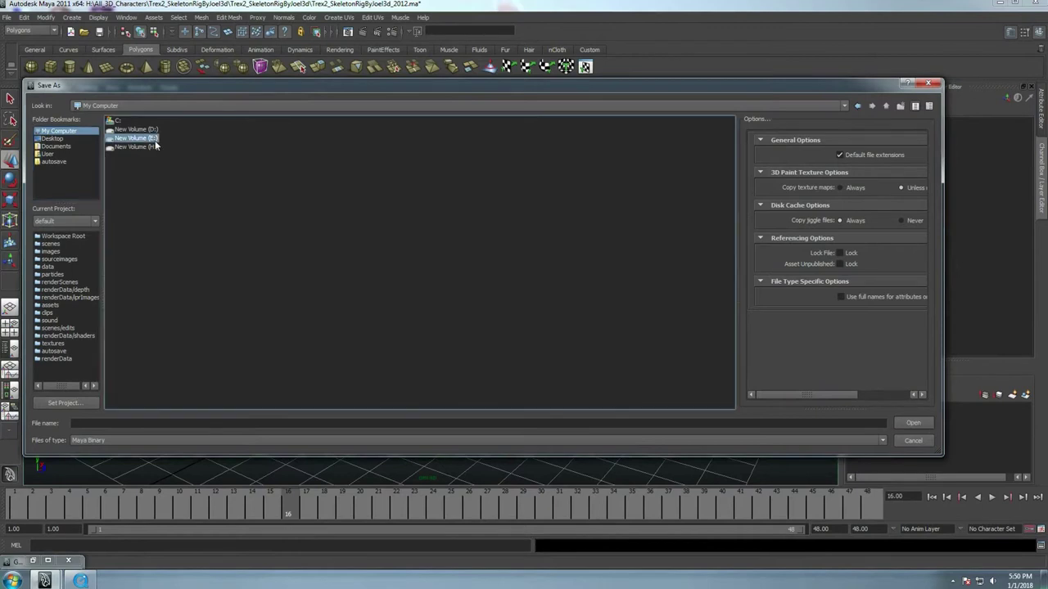
click(90, 424)
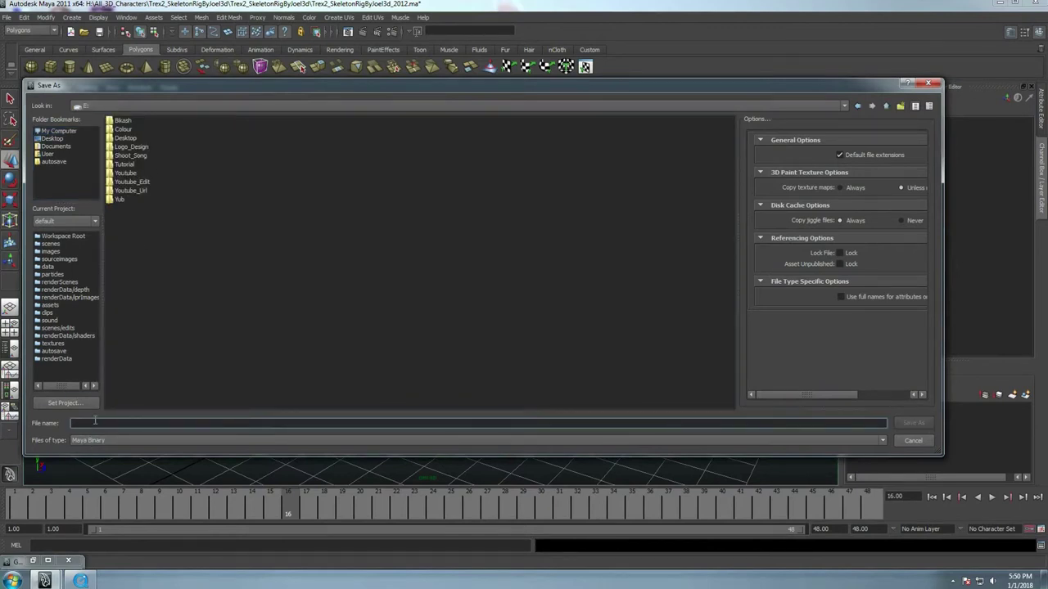
text(Walk_cycle)
key(Return)
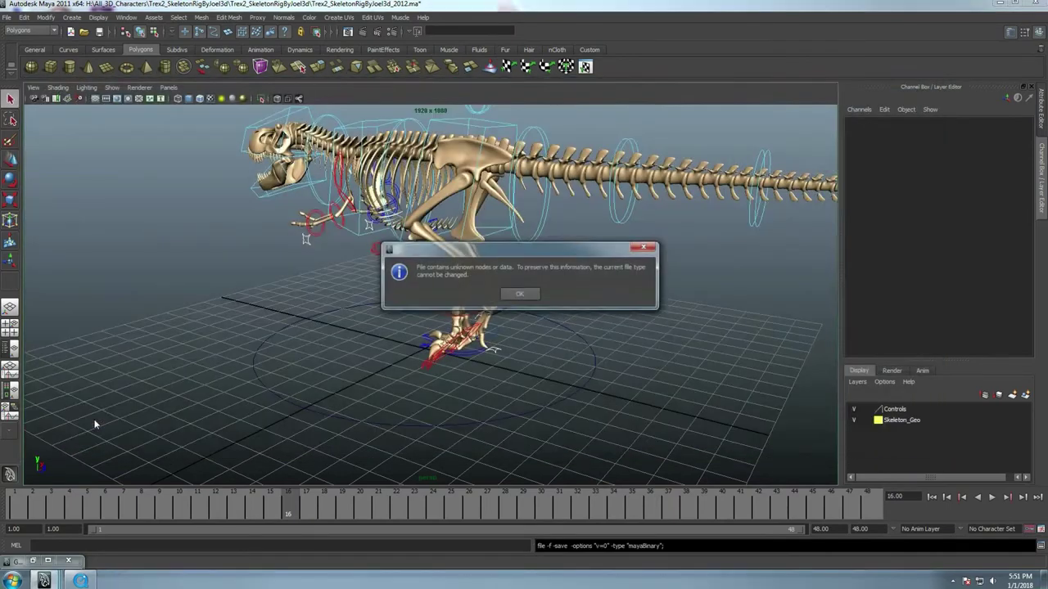
Dismiss the unknown-nodes notice, select the left foot control, then play and stop the walk cycle
click(519, 294)
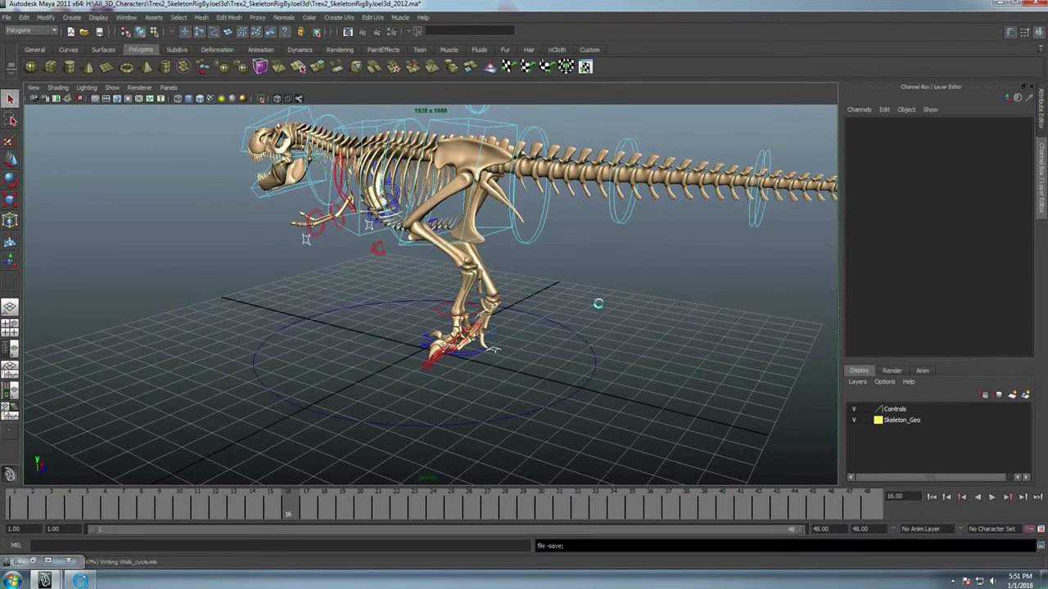
mouse_move(620, 316)
alt+mouse_down()
mouse_move(673, 306)
mouse_move(619, 316)
mouse_move(585, 350)
mouse_move(521, 313)
alt+mouse_up()
alt+right_drag(520, 313, 513, 354)
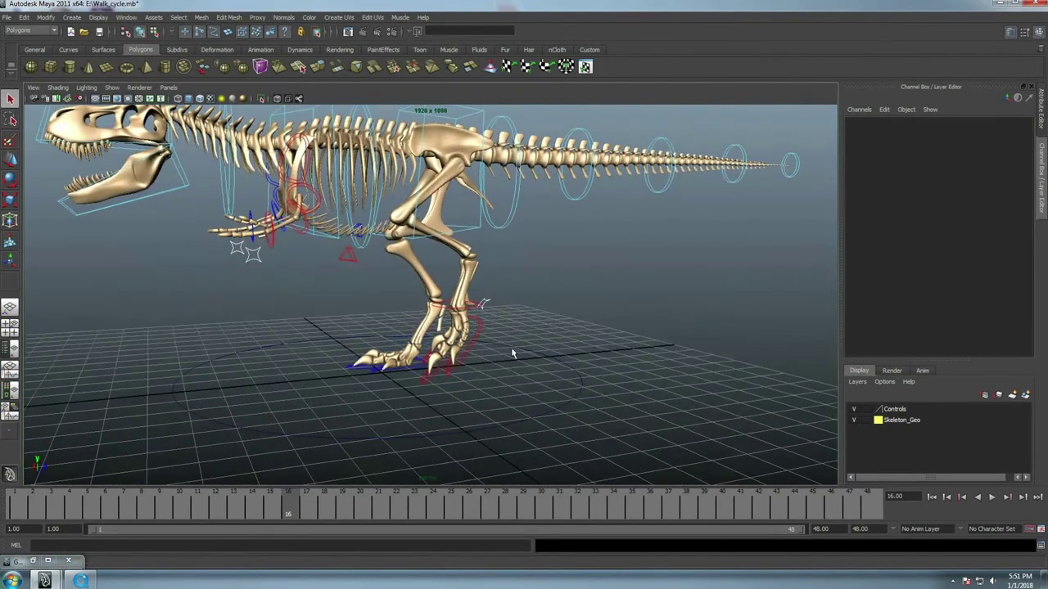
click(479, 337)
key(alt+v)
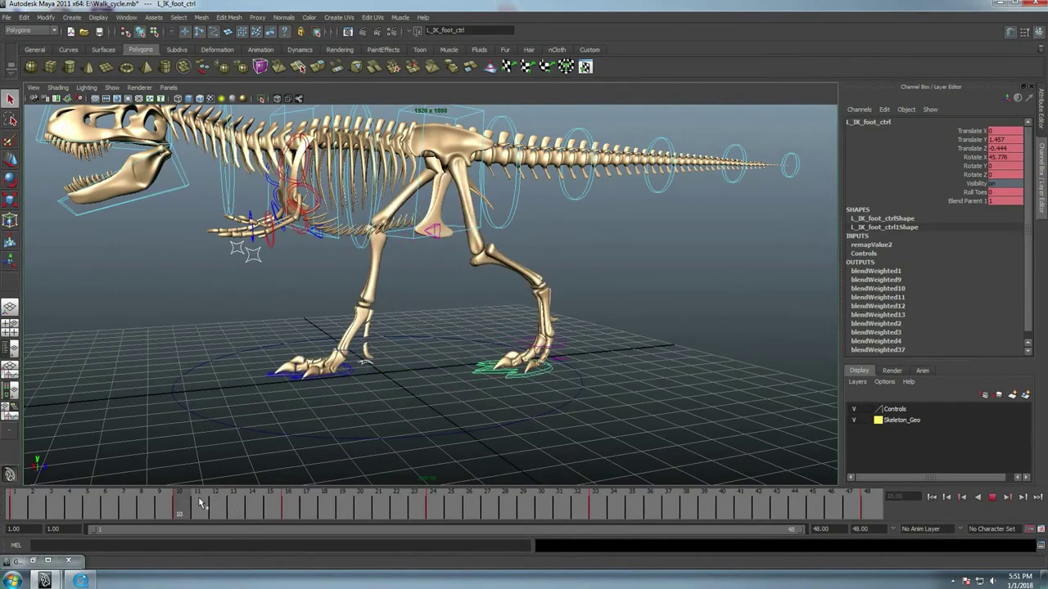
key(alt+v)
Replay the walk cycle from an elevated three-quarter view of the skeleton
alt+drag(458, 328, 410, 311)
mouse_move(590, 376)
alt+mouse_down()
mouse_move(533, 346)
mouse_move(491, 352)
alt+mouse_up()
key(alt+v)
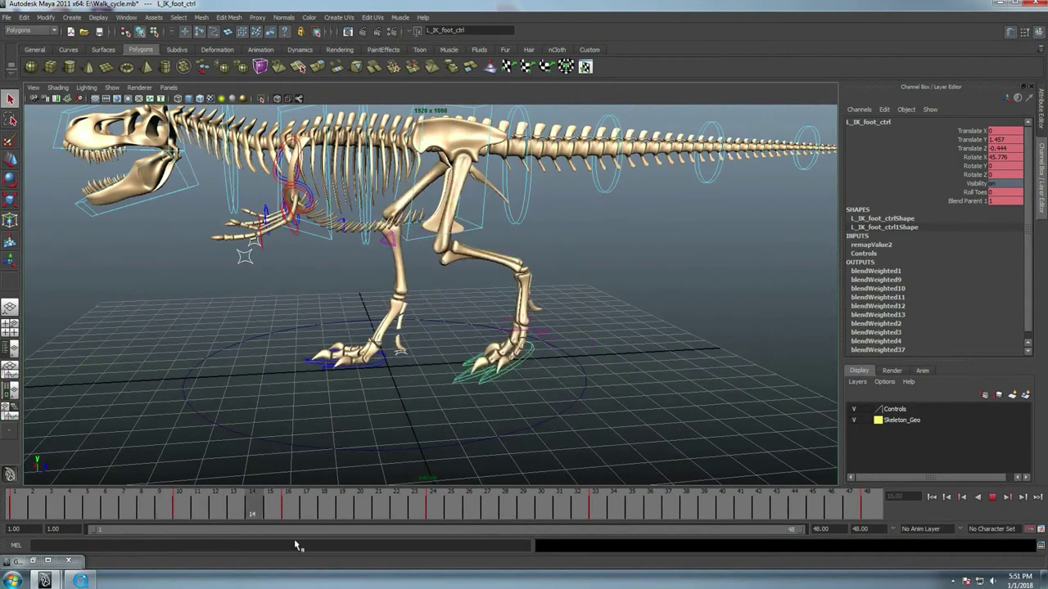
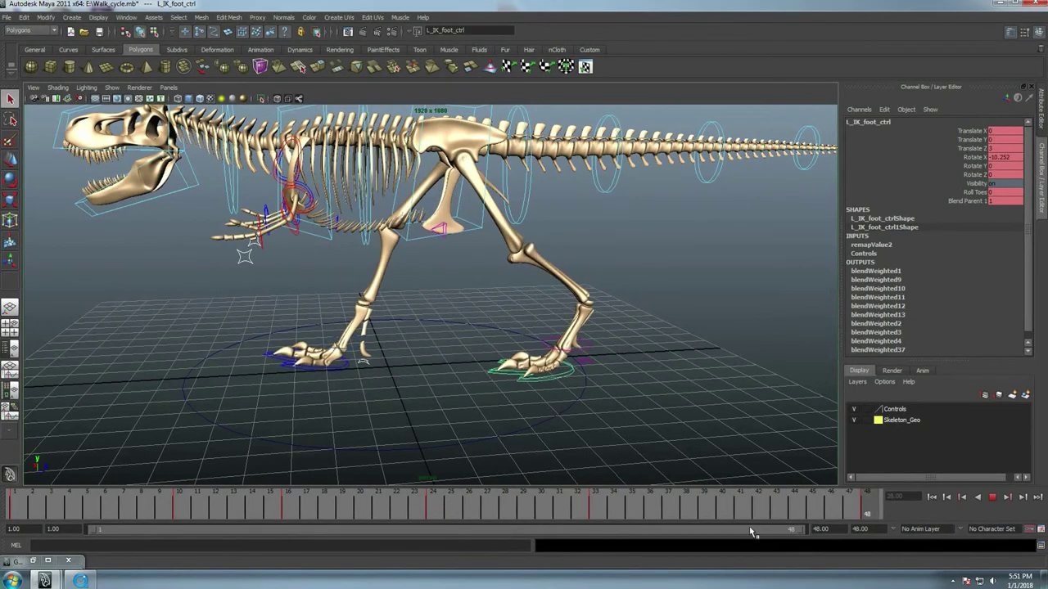
Orbit around the T-rex, then bring back the Graph Editor with the left IK foot control's curves
mouse_move(245, 311)
alt+mouse_down()
mouse_move(413, 317)
mouse_move(487, 364)
alt+mouse_up()
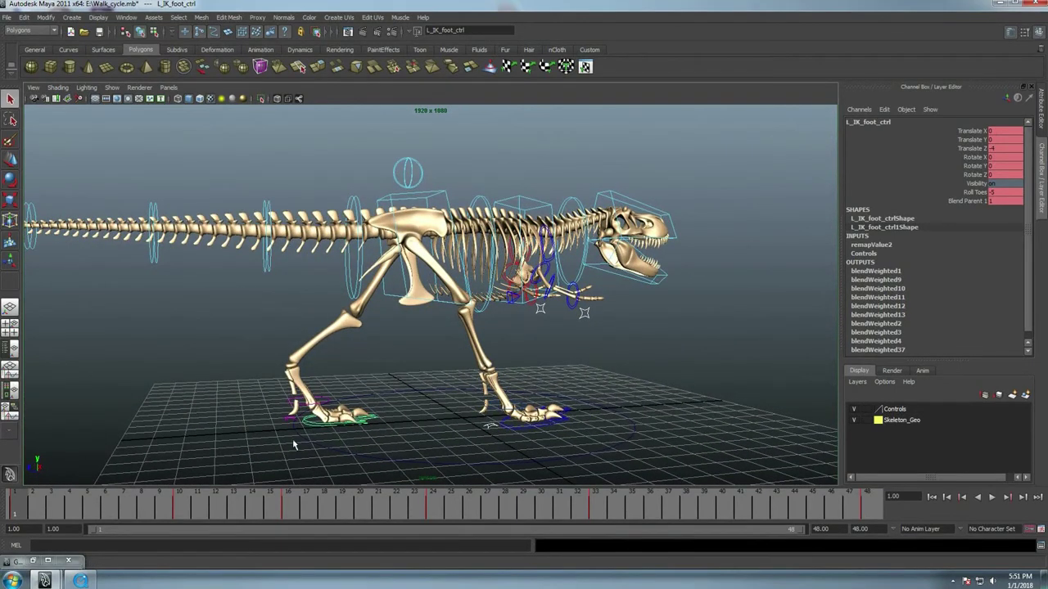
click(33, 561)
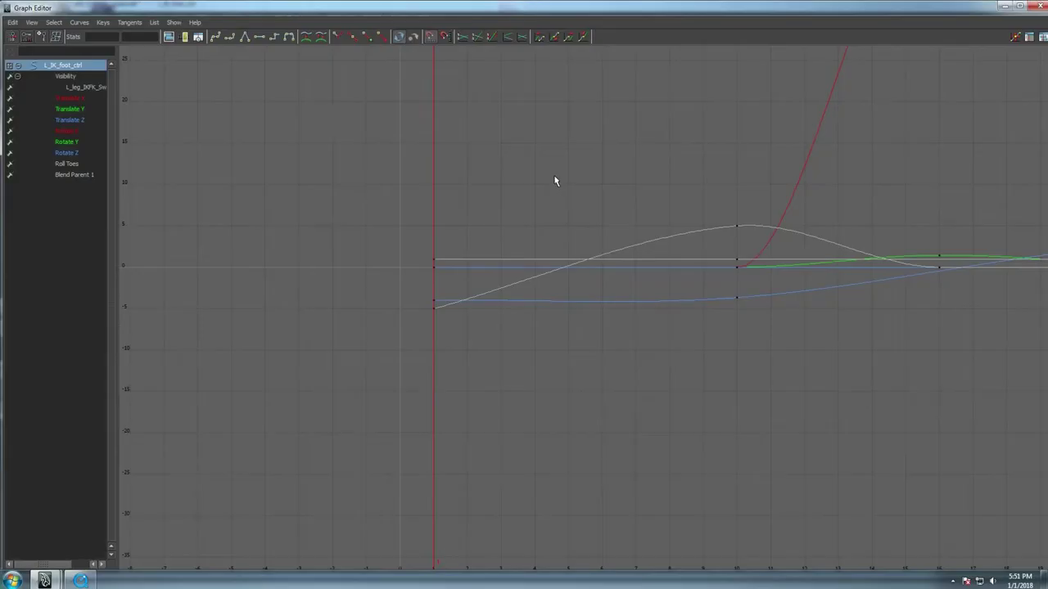
Inspect the Translate X, Y and Z curves and select the Translate Z keys at frames 1 and 10
key(a)
click(69, 97)
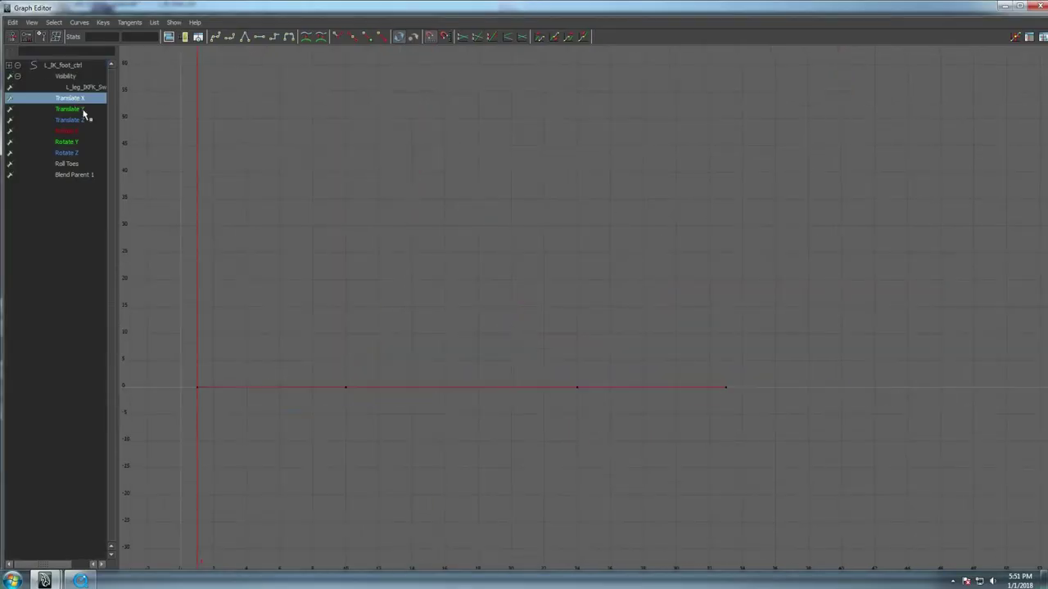
click(70, 111)
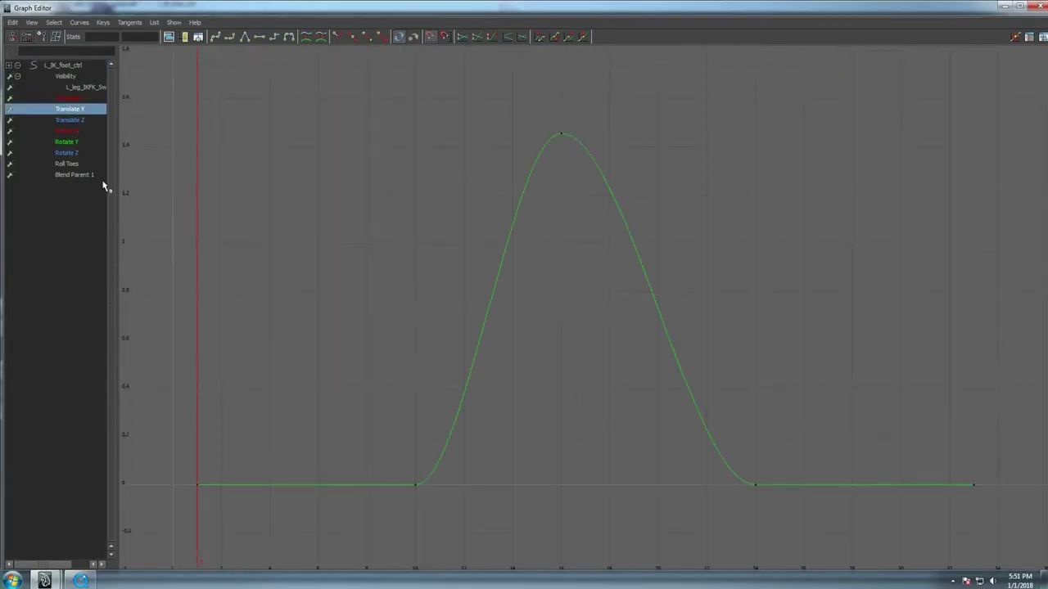
click(561, 134)
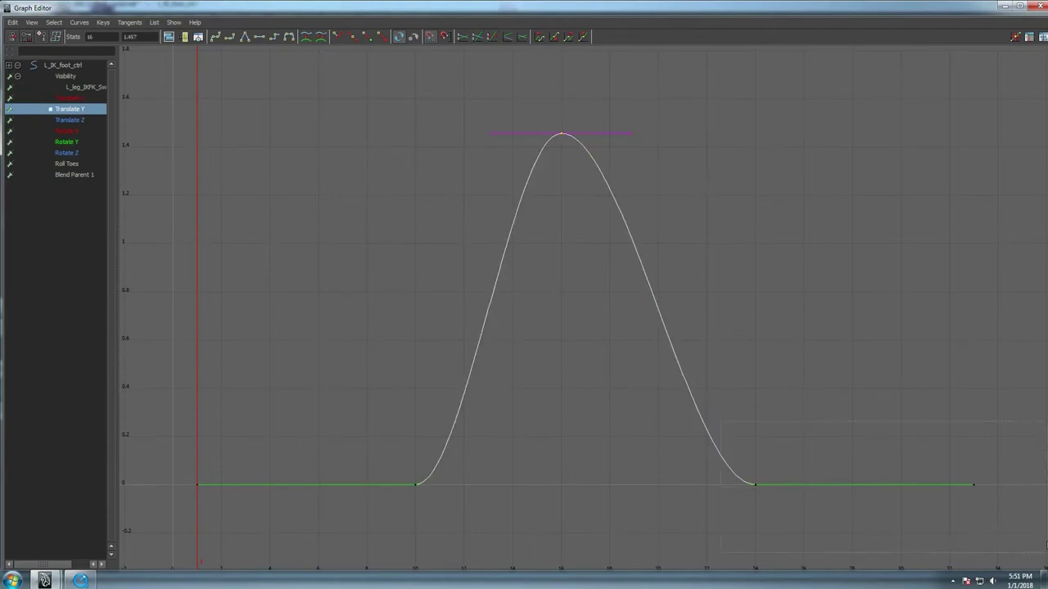
click(973, 485)
click(70, 121)
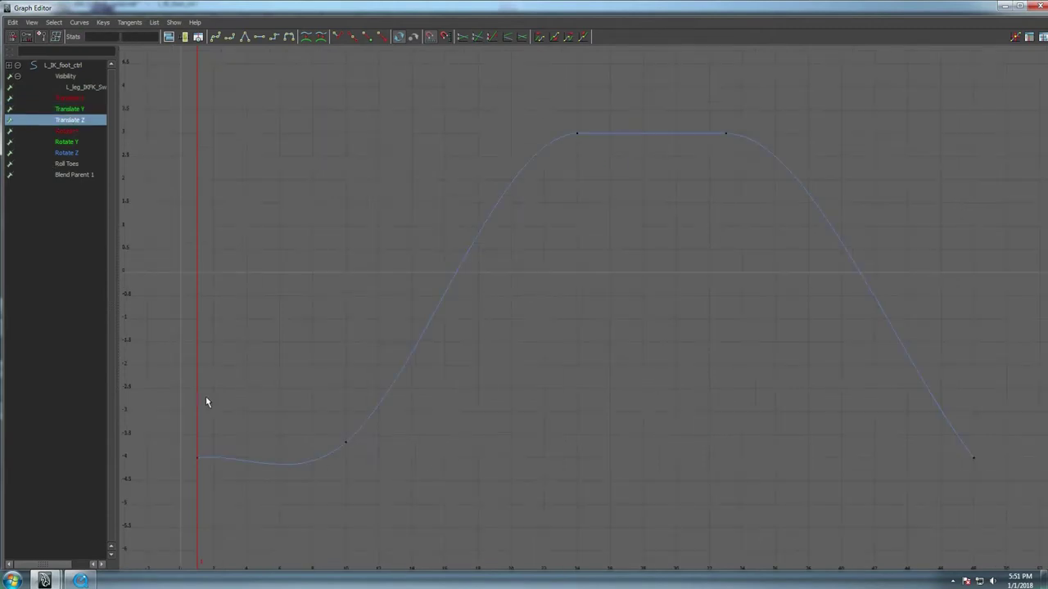
drag(187, 401, 336, 507)
drag(292, 182, 480, 487)
drag(176, 437, 249, 484)
shift+drag(308, 436, 461, 494)
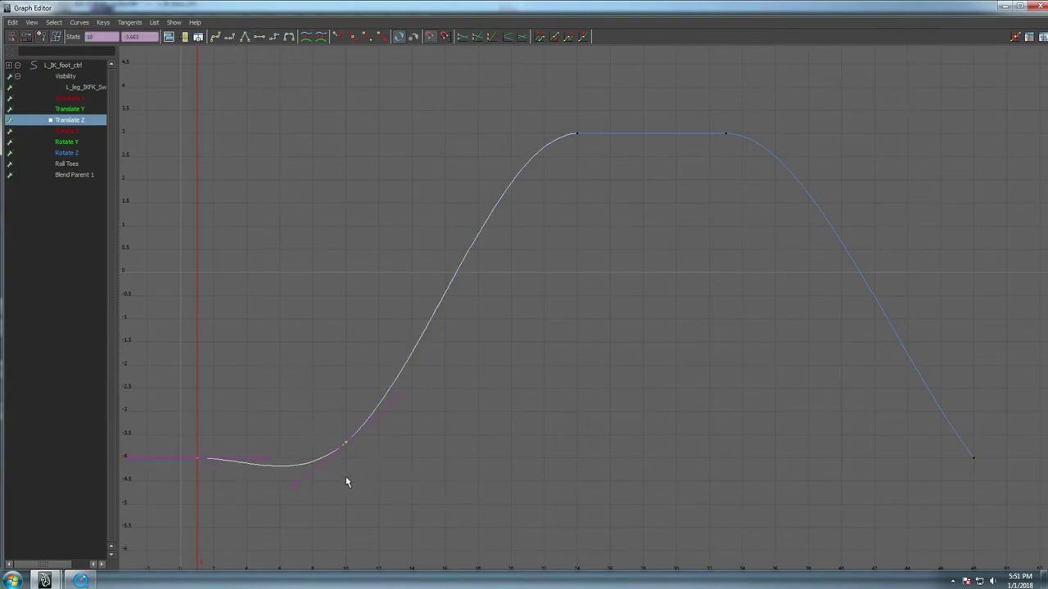
Break the tangents of the frame-1 and frame-10 keys and bend the frame-1 out-tangent
click(338, 37)
click(239, 418)
key(ctrl+z)
click(246, 458)
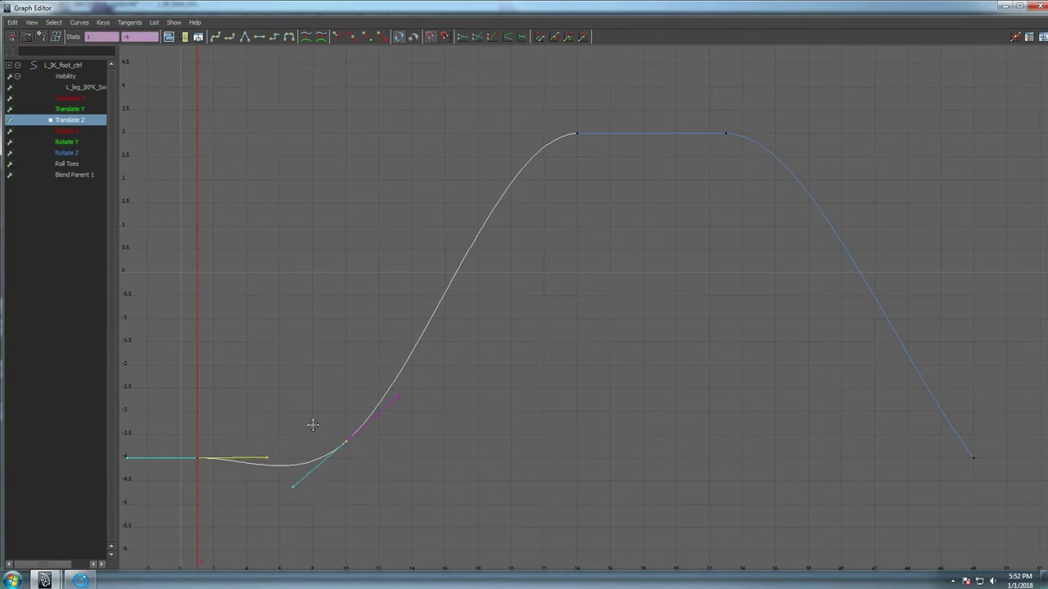
middle_drag(311, 423, 283, 442)
mouse_move(258, 445)
mouse_down()
mouse_move(277, 474)
mouse_move(257, 442)
mouse_up()
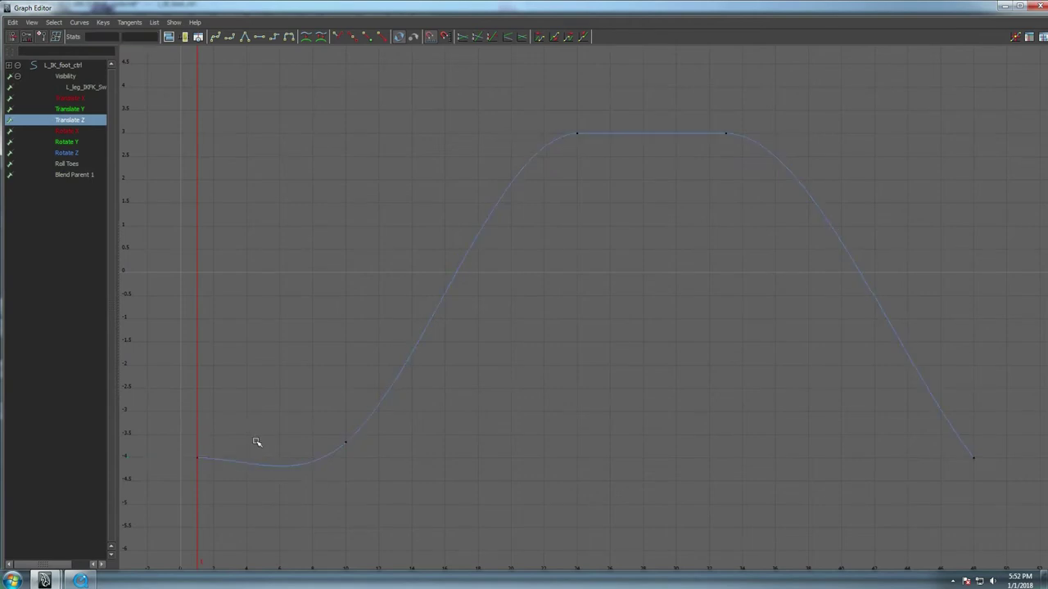
drag(165, 426, 243, 460)
mouse_move(243, 460)
middle_down()
mouse_move(253, 440)
mouse_move(258, 447)
middle_up()
Flatten the frame-10 dip and reshape the last key's tangent, then display only Rotate X
drag(302, 420, 451, 497)
mouse_move(310, 474)
middle_down()
mouse_move(314, 491)
mouse_move(306, 484)
mouse_move(325, 476)
middle_up()
drag(537, 112, 982, 188)
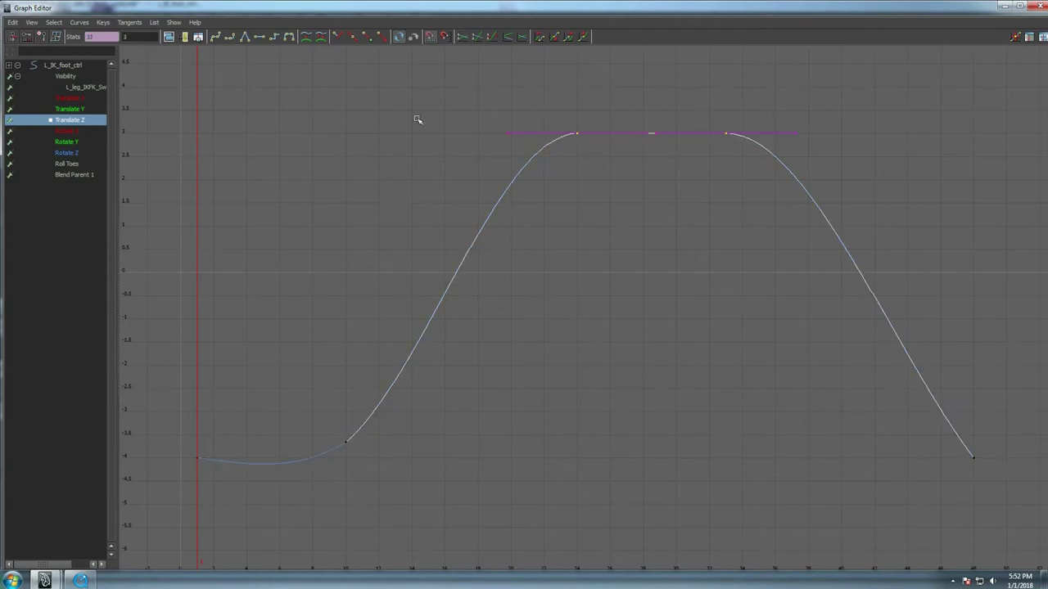
drag(969, 380, 1044, 537)
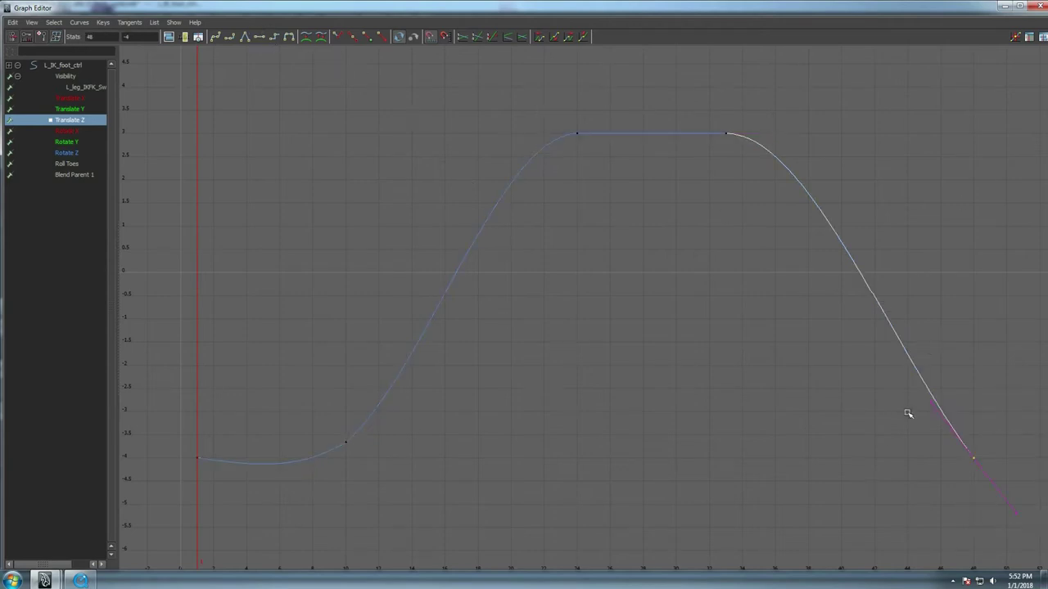
mouse_move(907, 416)
middle_down()
mouse_move(975, 346)
mouse_move(988, 348)
middle_up()
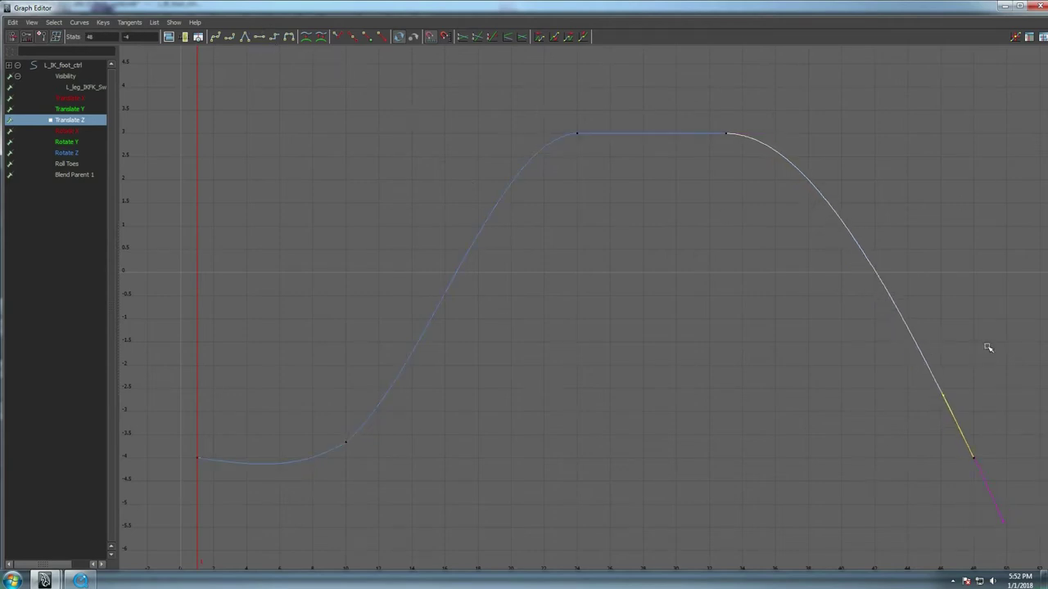
click(85, 132)
Give the Rotate X low key at frame 24 flat tangents, then inspect the last and peak keys
key(f)
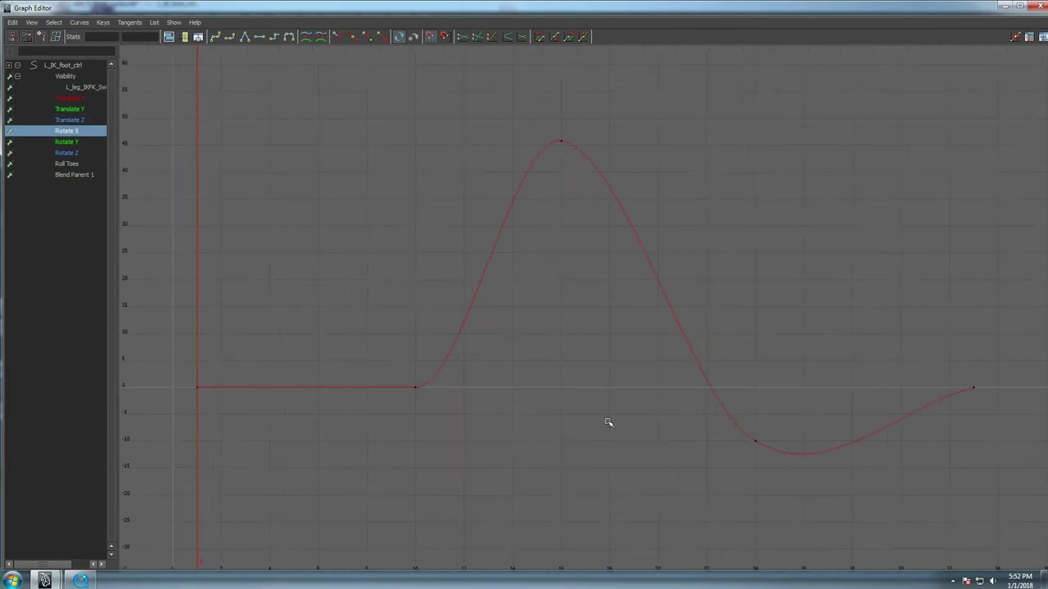
drag(608, 422, 1028, 525)
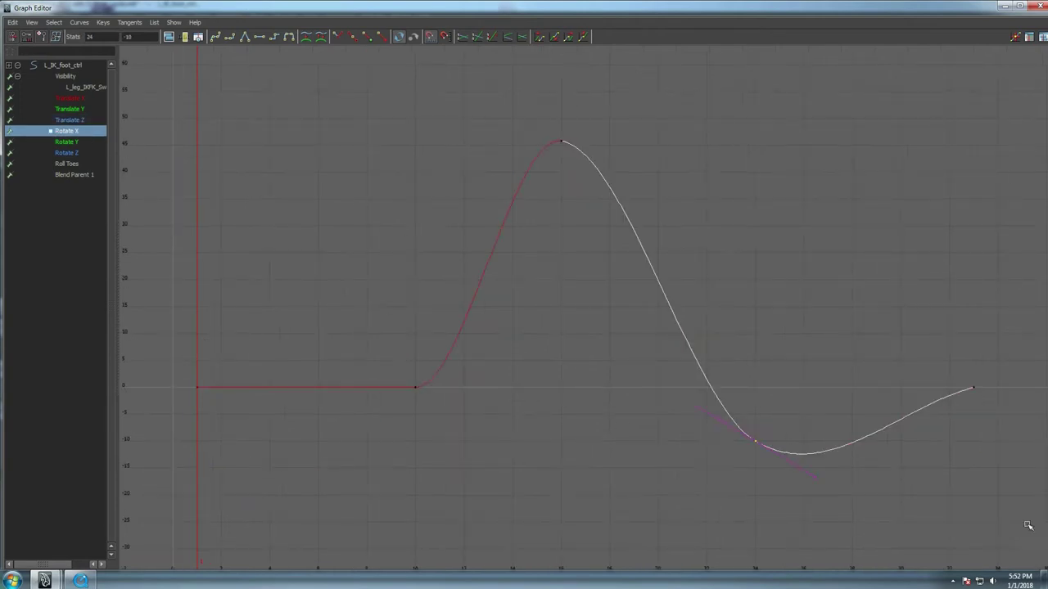
click(258, 39)
drag(1045, 401, 1019, 479)
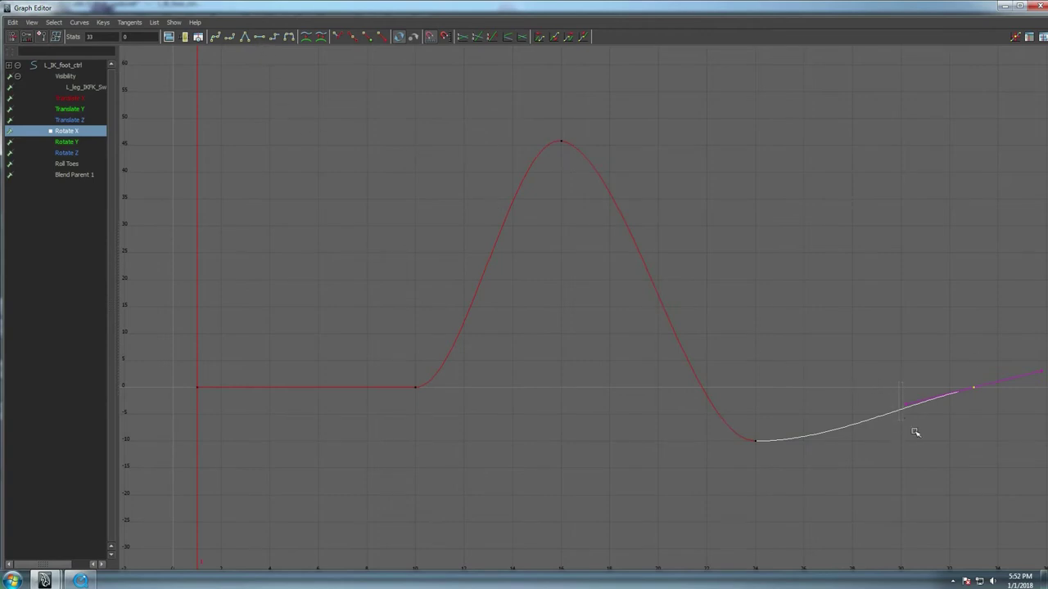
drag(915, 432, 896, 401)
drag(609, 156, 544, 129)
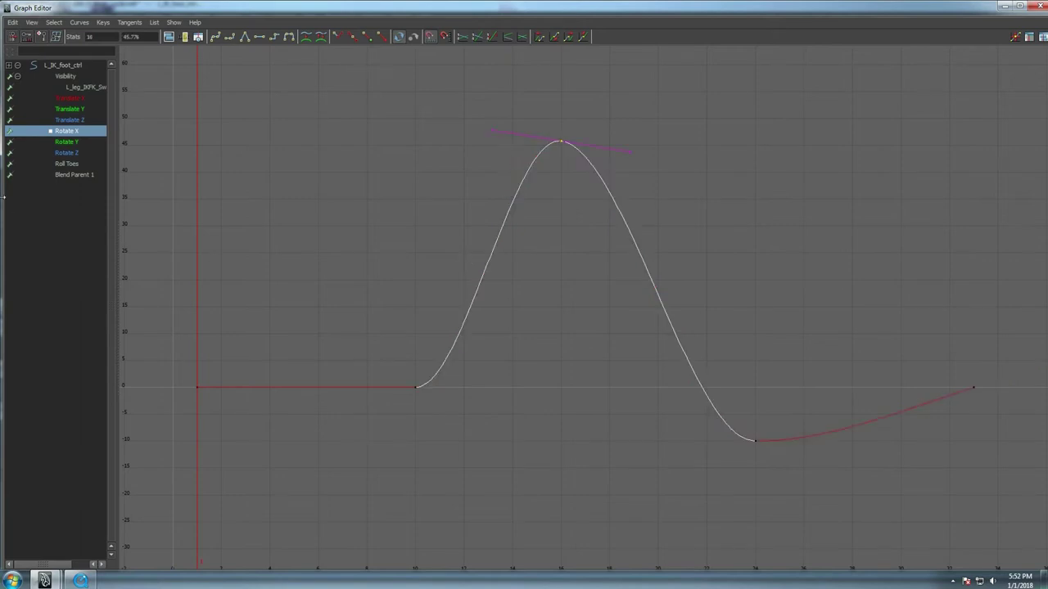
drag(818, 497, 595, 354)
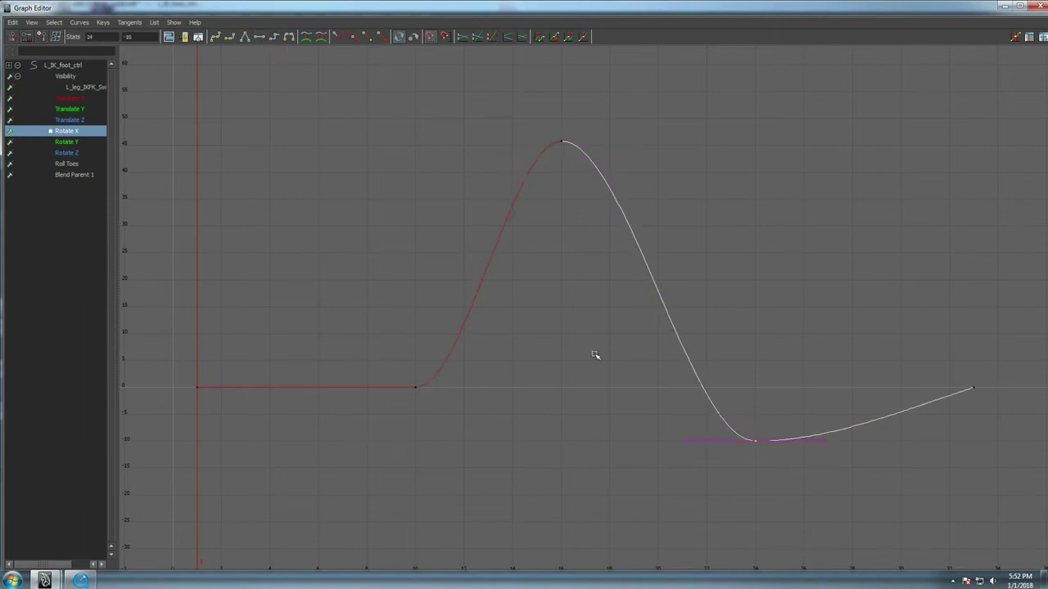
Hide the Graph Editor, check the T-rex pose at frame 17, and restore the editor
click(1040, 5)
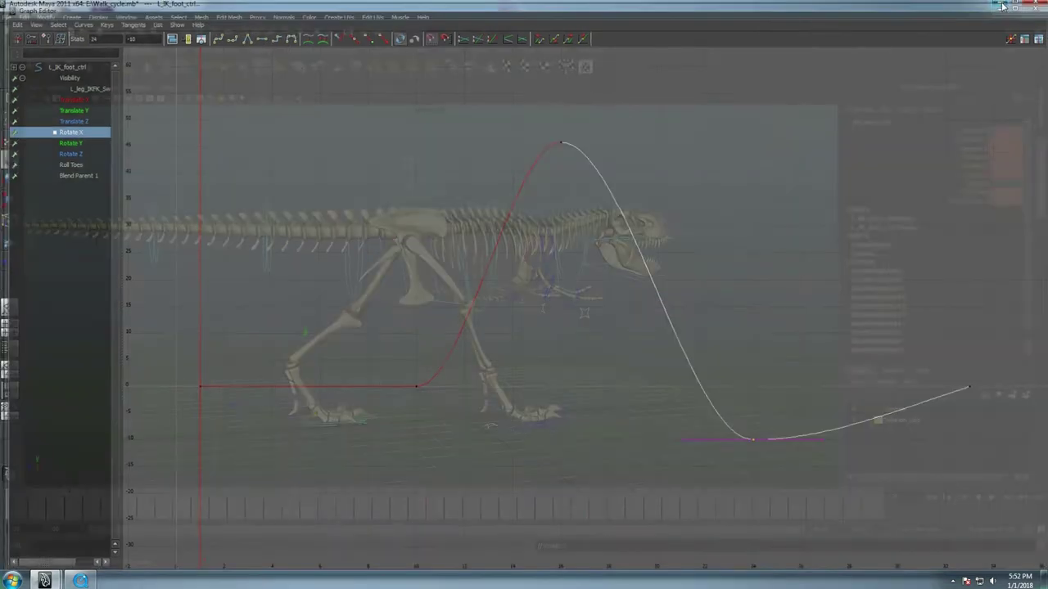
mouse_move(96, 509)
mouse_down()
mouse_move(355, 556)
mouse_move(316, 545)
mouse_up()
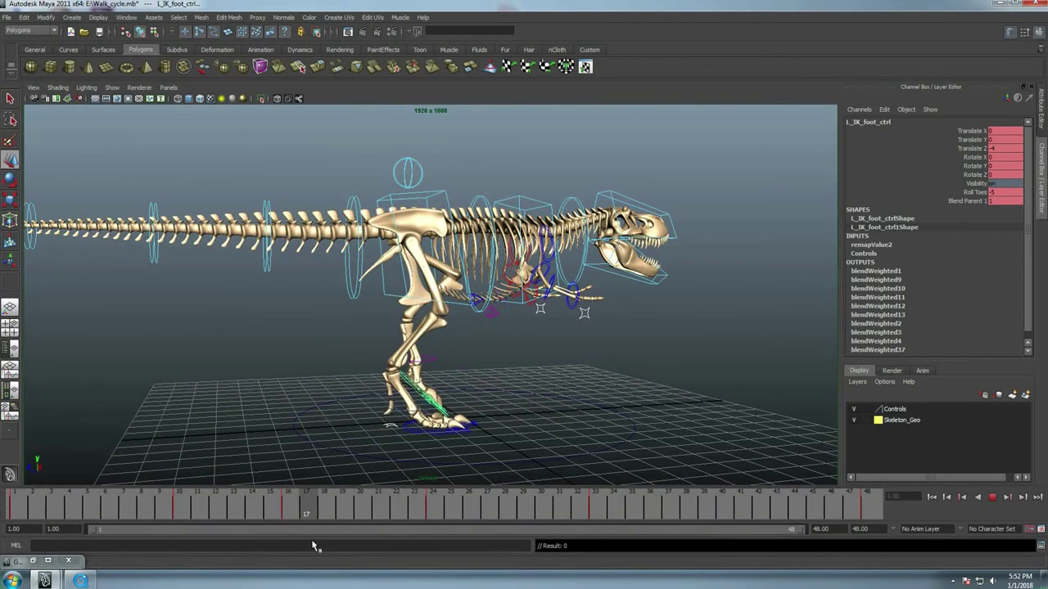
click(48, 560)
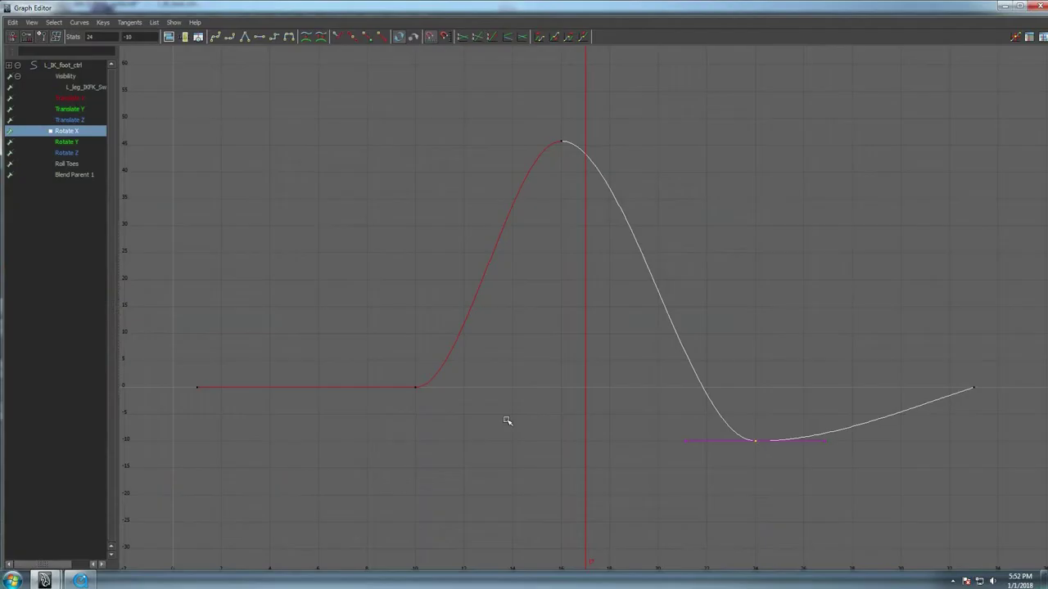
Float the Graph Editor above the scene, raise the frame-24 Rotate X key to about -5.26, and play back
drag(804, 10, 687, 134)
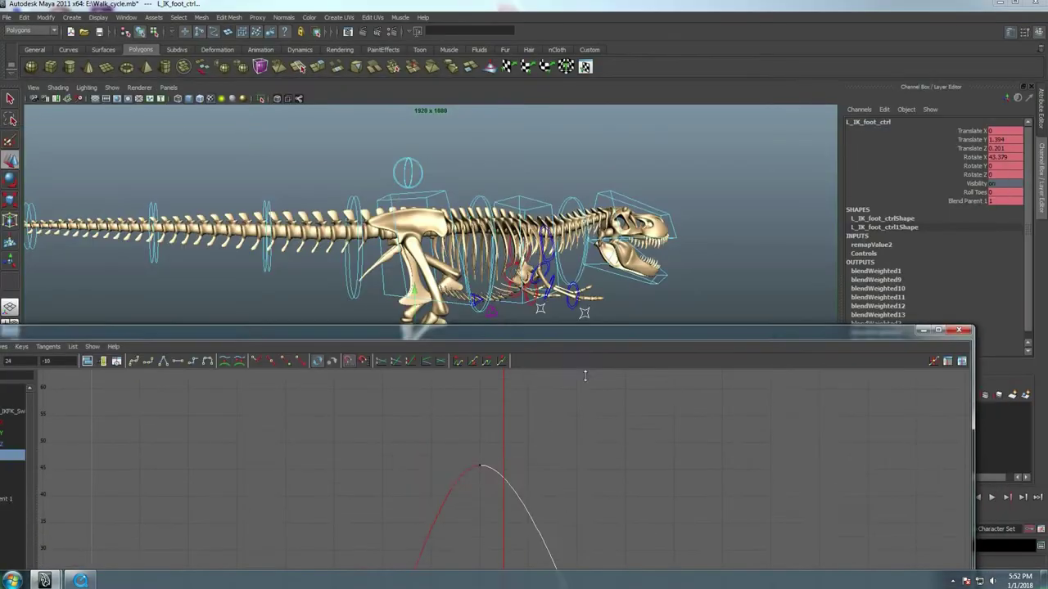
mouse_move(622, 127)
mouse_down()
mouse_move(581, 451)
mouse_move(838, 125)
mouse_move(500, 55)
mouse_up()
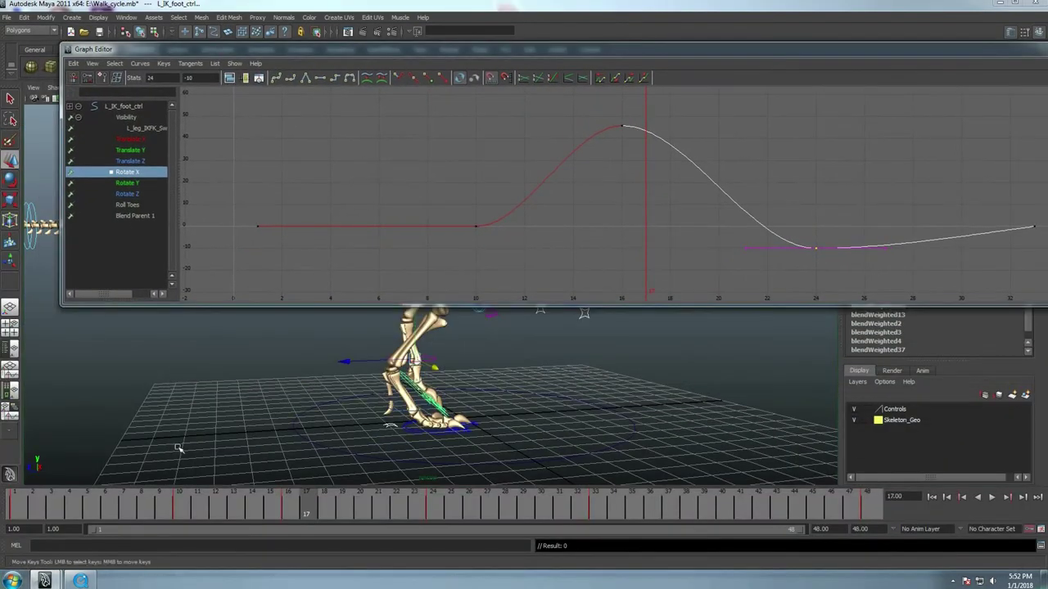
mouse_move(321, 520)
mouse_down()
mouse_move(301, 524)
mouse_move(445, 554)
mouse_up()
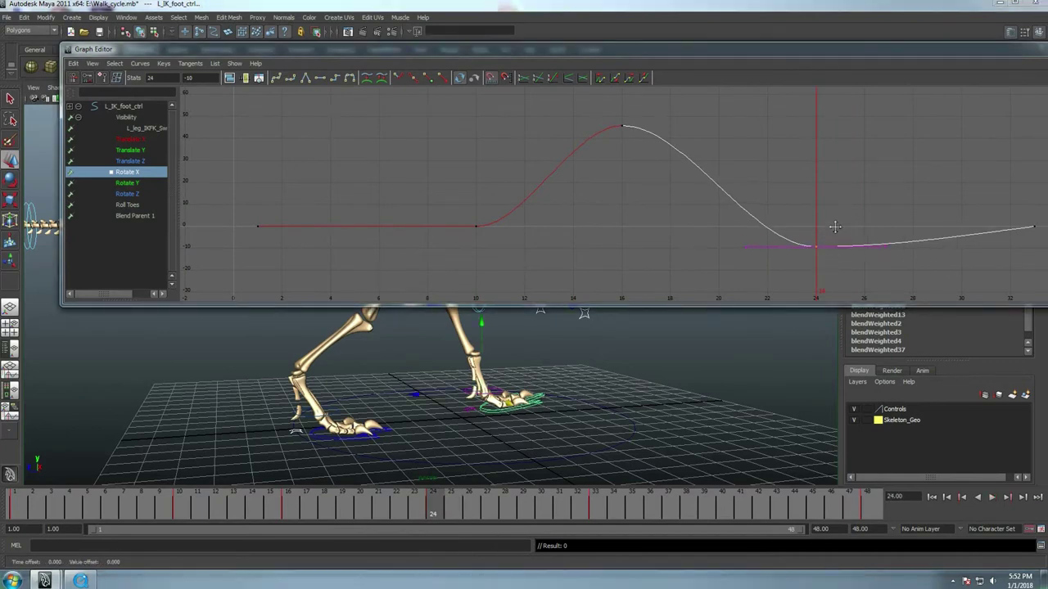
mouse_move(834, 227)
middle_down()
mouse_move(833, 211)
mouse_move(836, 221)
middle_up()
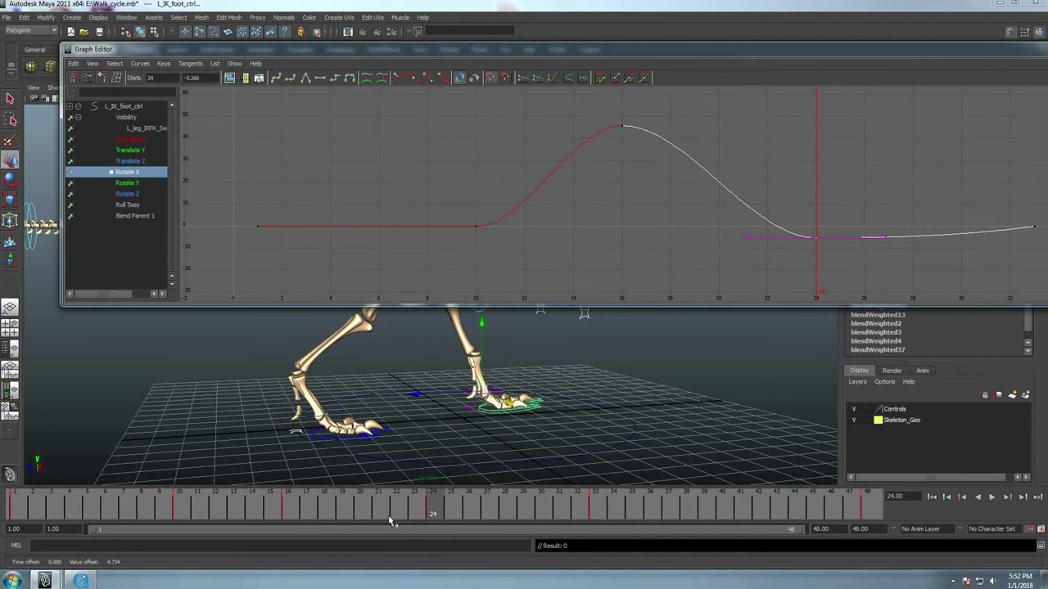
key(alt+v)
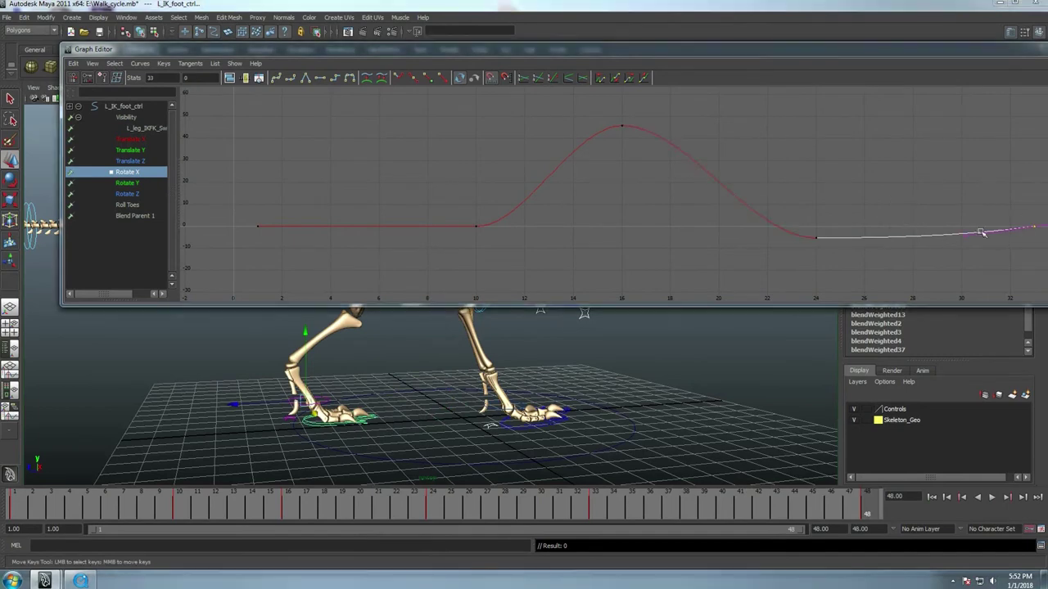
Select the last Rotate X key, then pick the right foot control in the scene
drag(982, 215, 1041, 245)
middle_drag(979, 254, 969, 240)
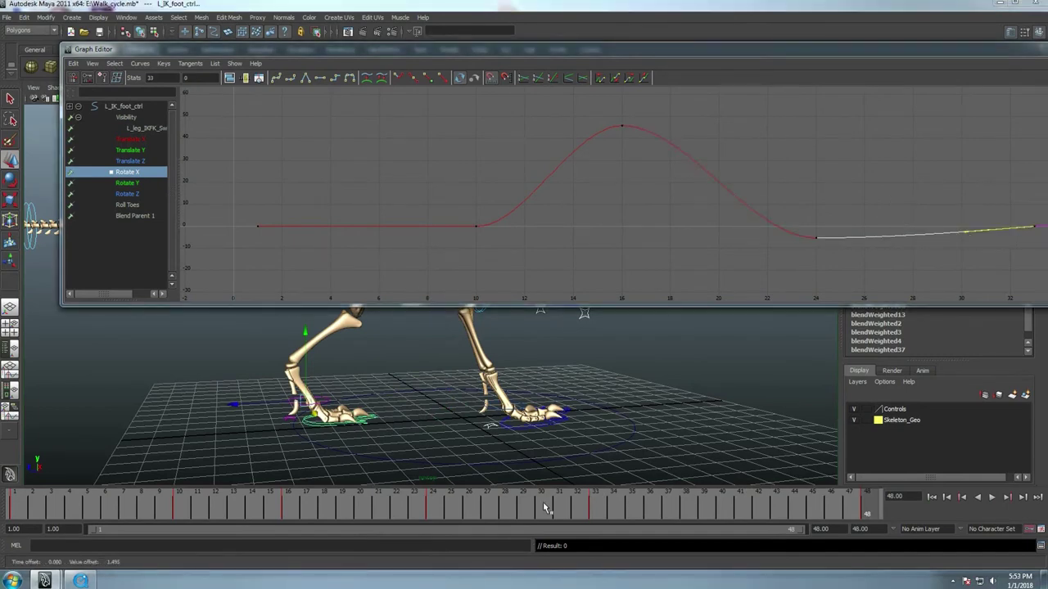
click(564, 423)
Raise the right foot's frame-1 Translate Y key to near zero
click(136, 141)
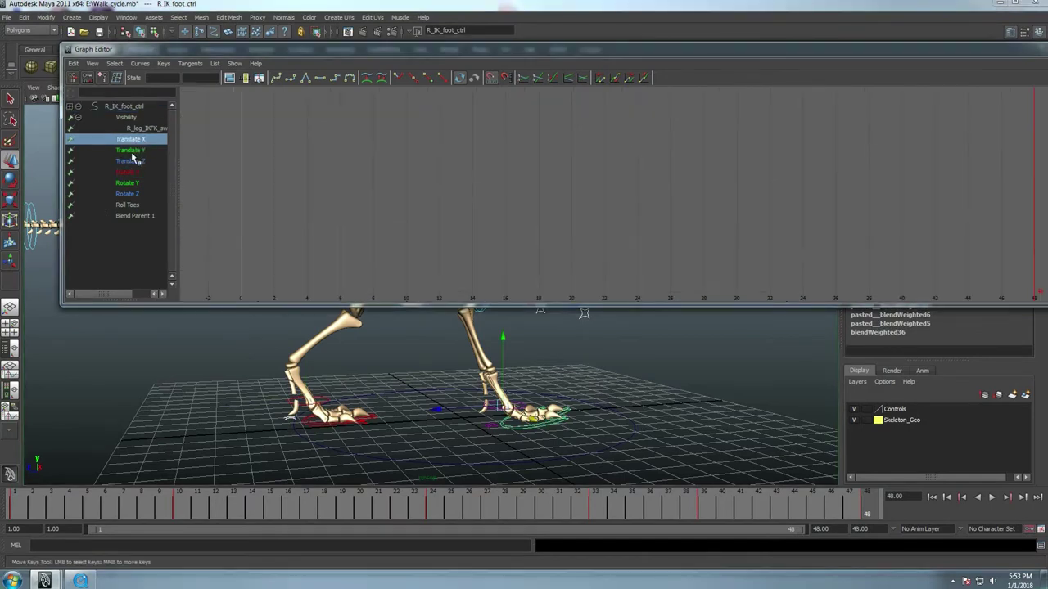
click(133, 152)
drag(239, 231, 333, 283)
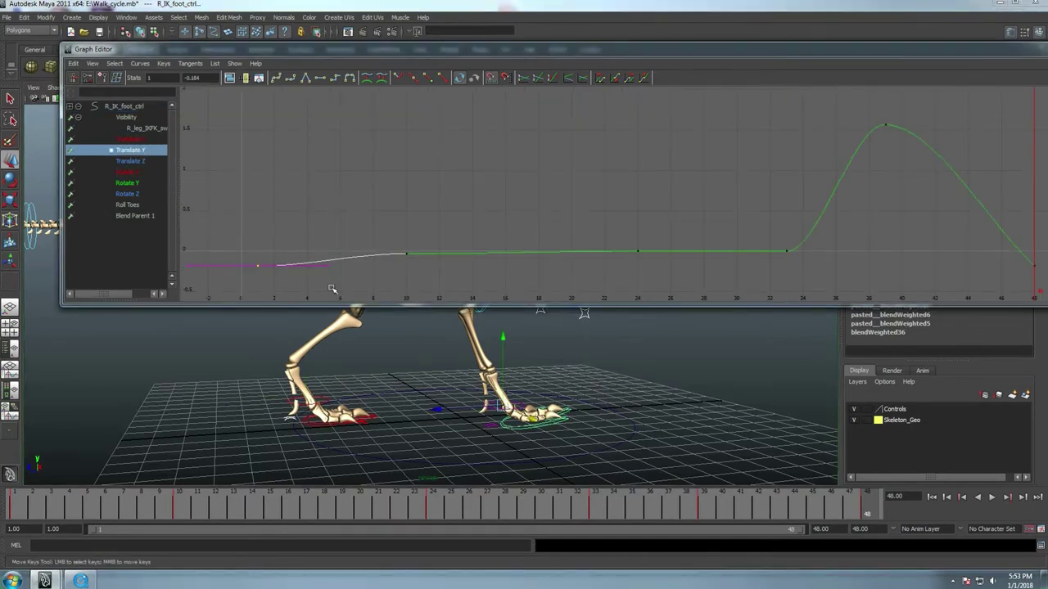
key(alt+shift+v)
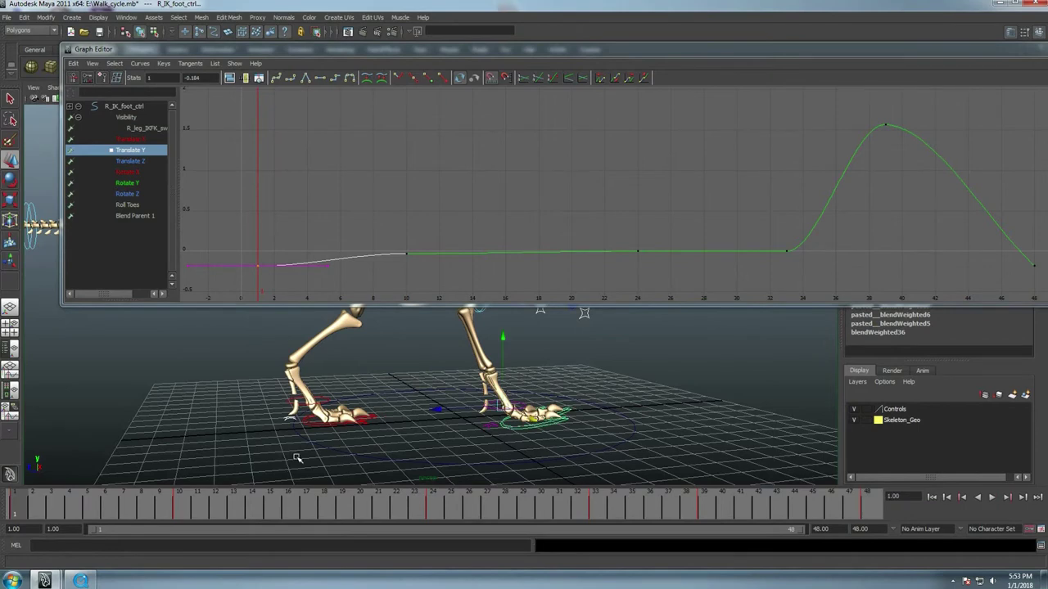
middle_drag(279, 322, 290, 221)
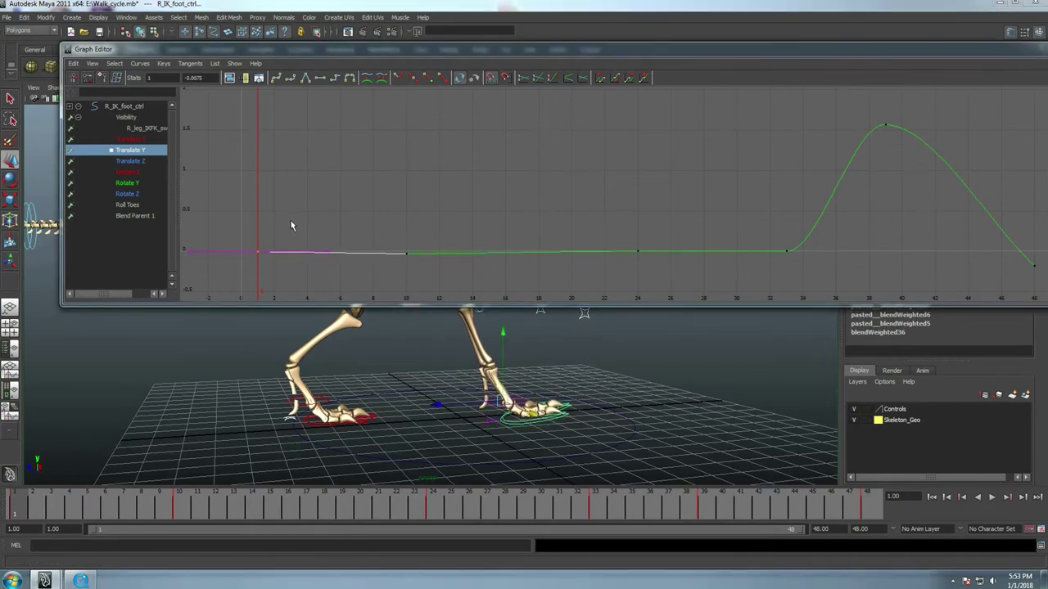
Compare the left foot's Translate Y and Z curves, then load and frame the right foot control's curves
click(375, 424)
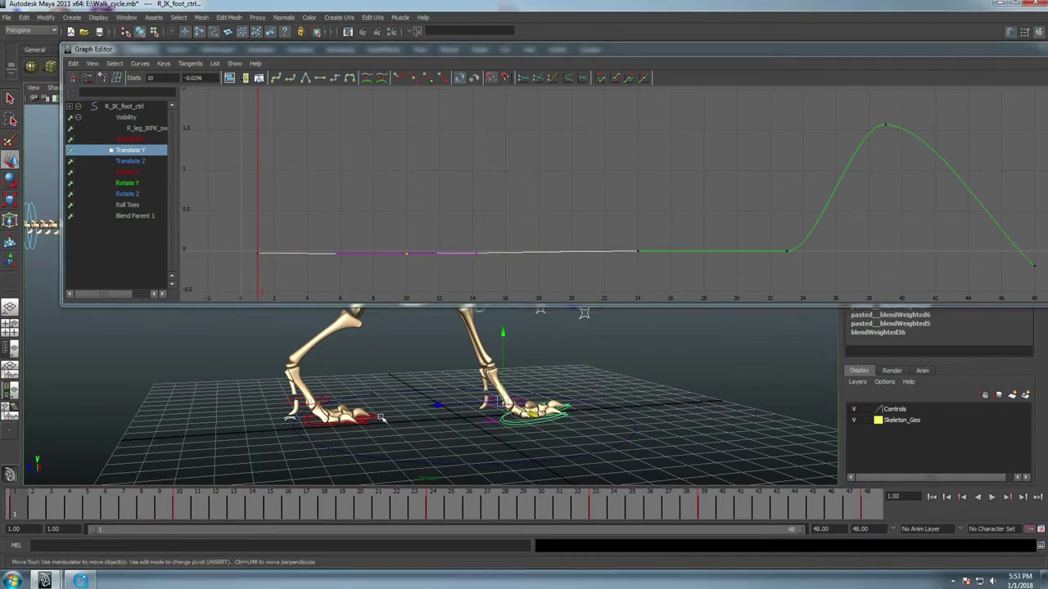
click(137, 153)
click(150, 162)
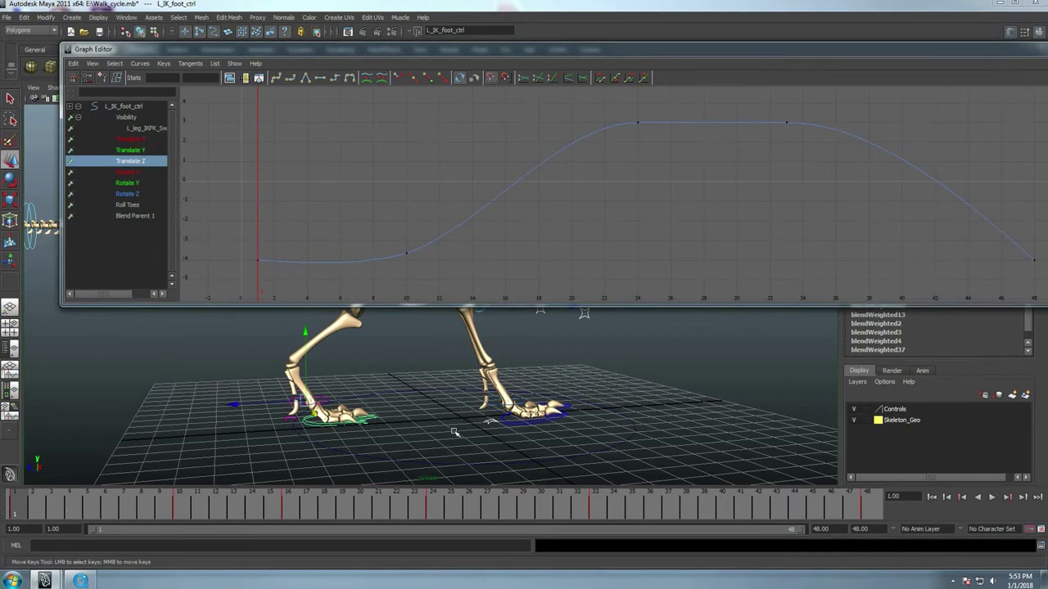
click(570, 411)
key(f)
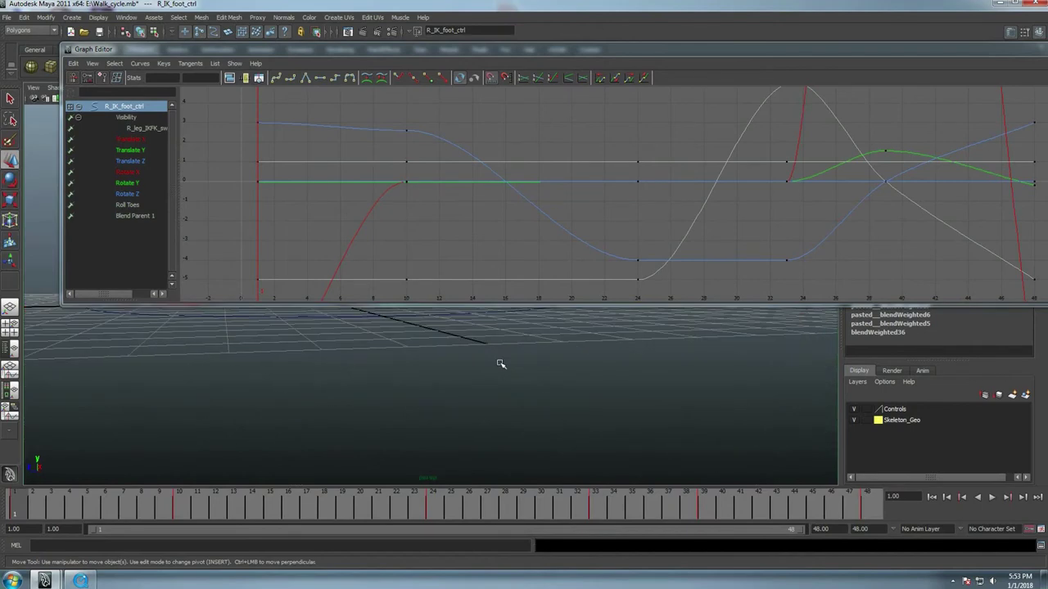
key(super)
key(Escape)
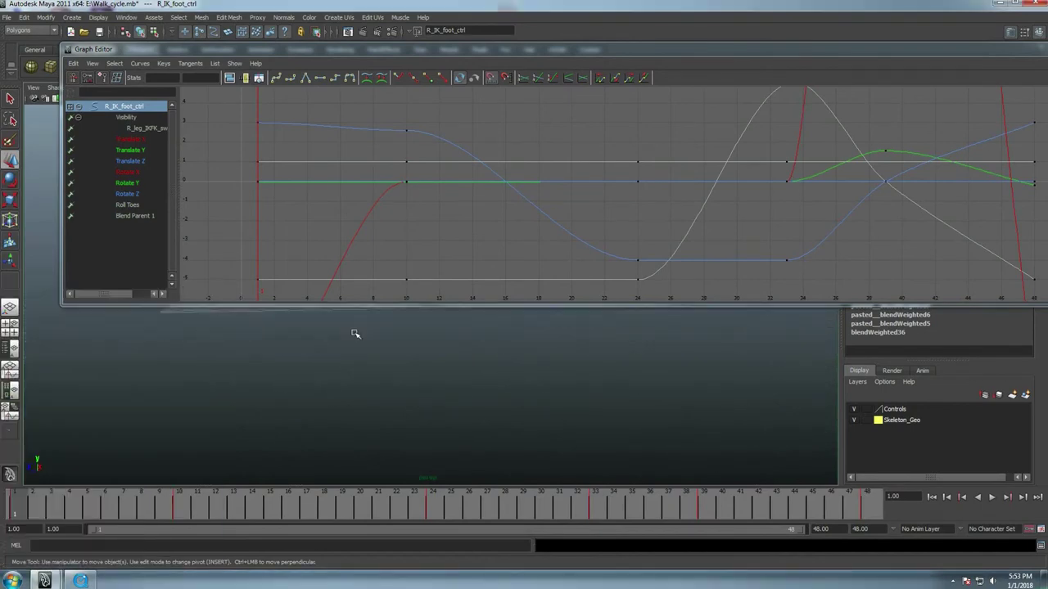
mouse_move(498, 382)
alt+right_down()
mouse_move(471, 356)
mouse_move(478, 390)
alt+right_up()
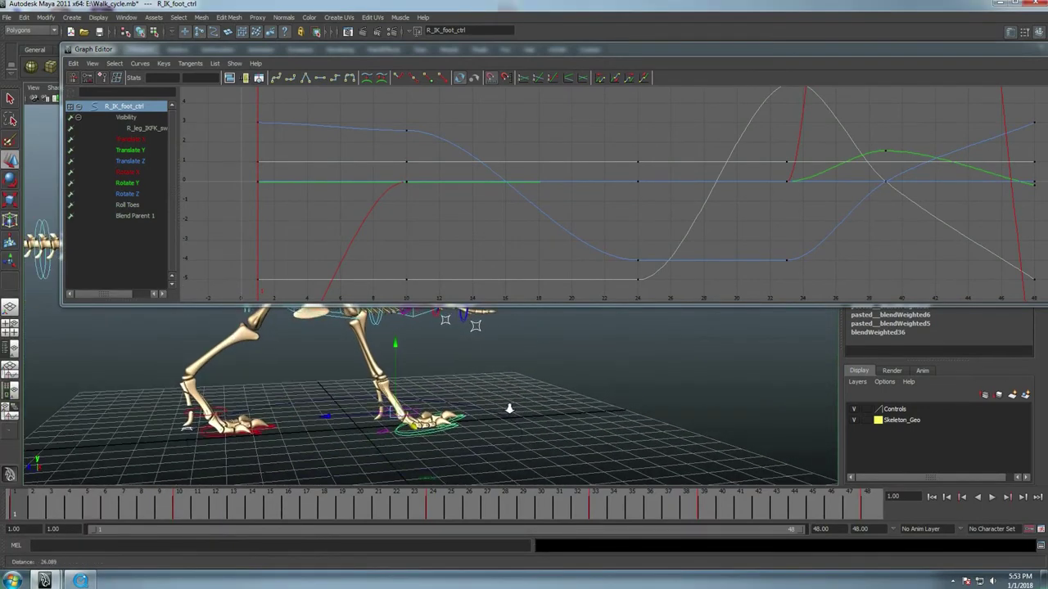
Adjust the right foot's Translate Z curve slopes at the frame-1 and frame-10 keys
click(131, 151)
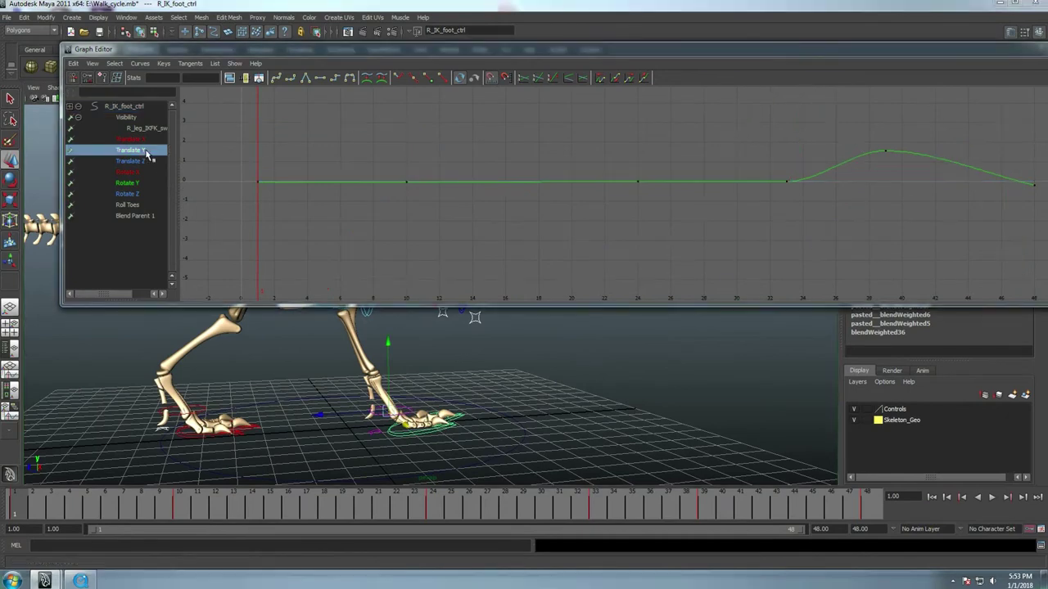
key(f)
click(154, 162)
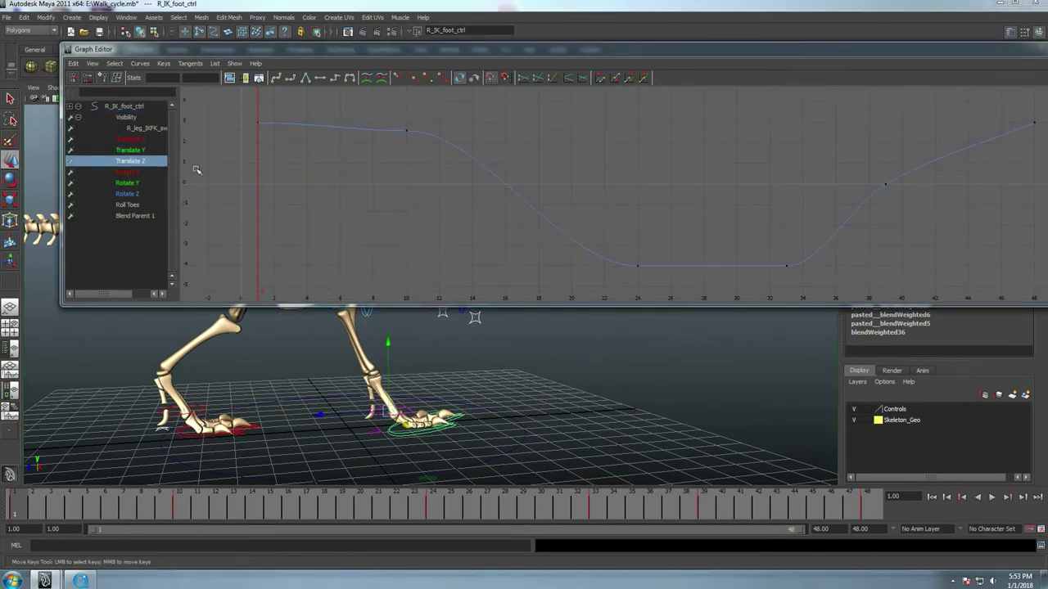
drag(247, 115, 374, 159)
middle_drag(370, 156, 371, 159)
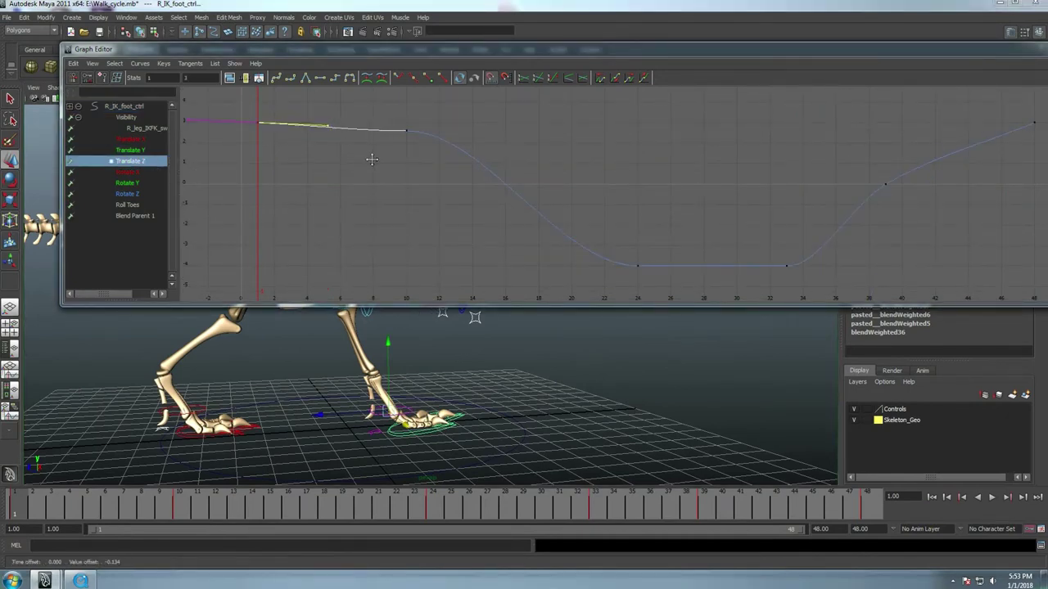
drag(445, 152, 750, 306)
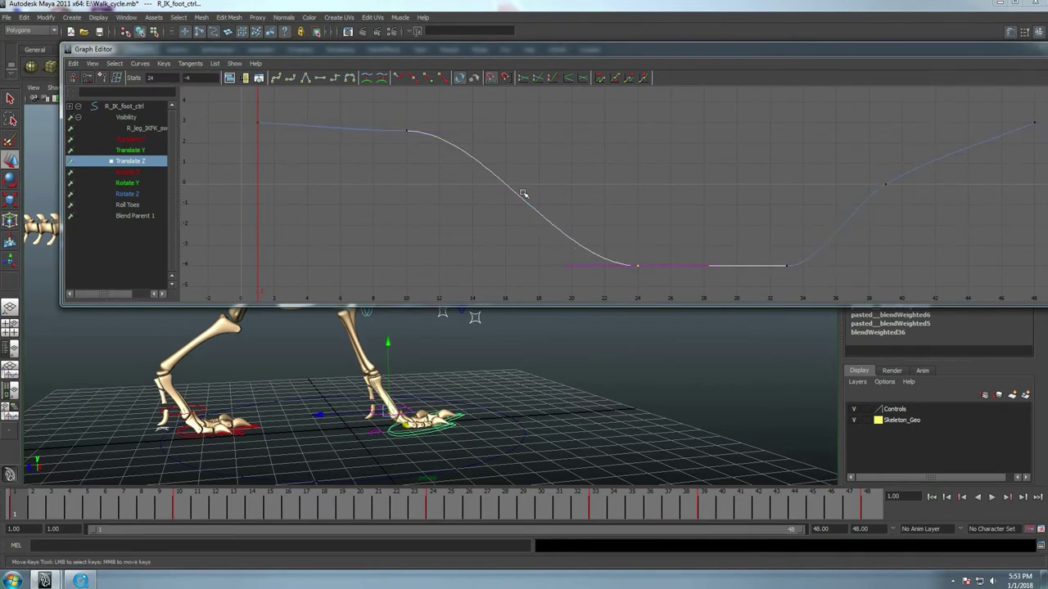
drag(357, 124, 457, 160)
middle_drag(360, 122, 360, 121)
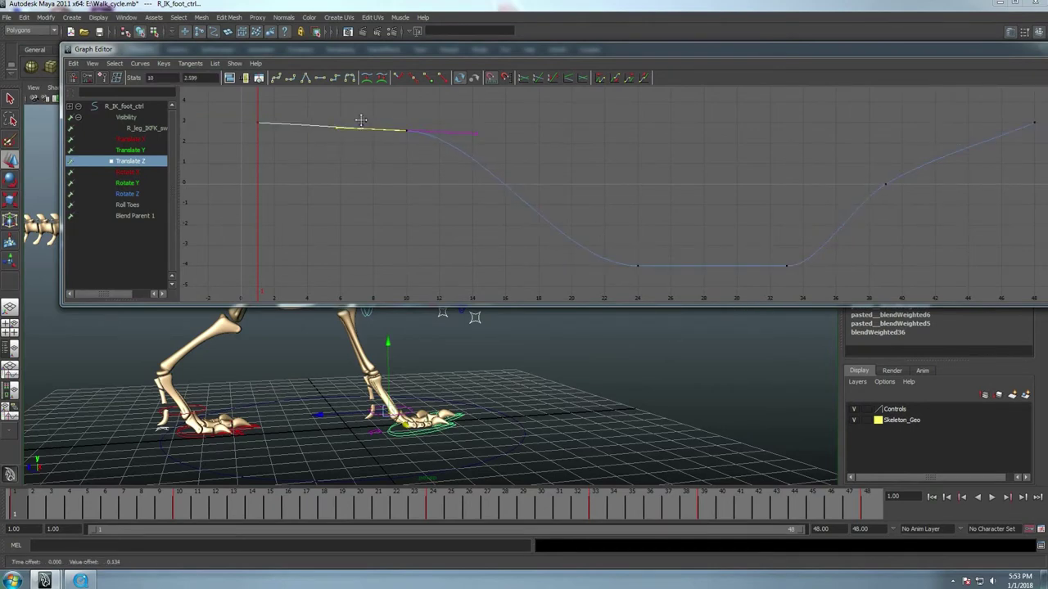
Fit the whole Translate Z curve in the graph and select its frame-48 key
scroll(666, 209, down, 5)
key(a)
scroll(753, 234, up, 3)
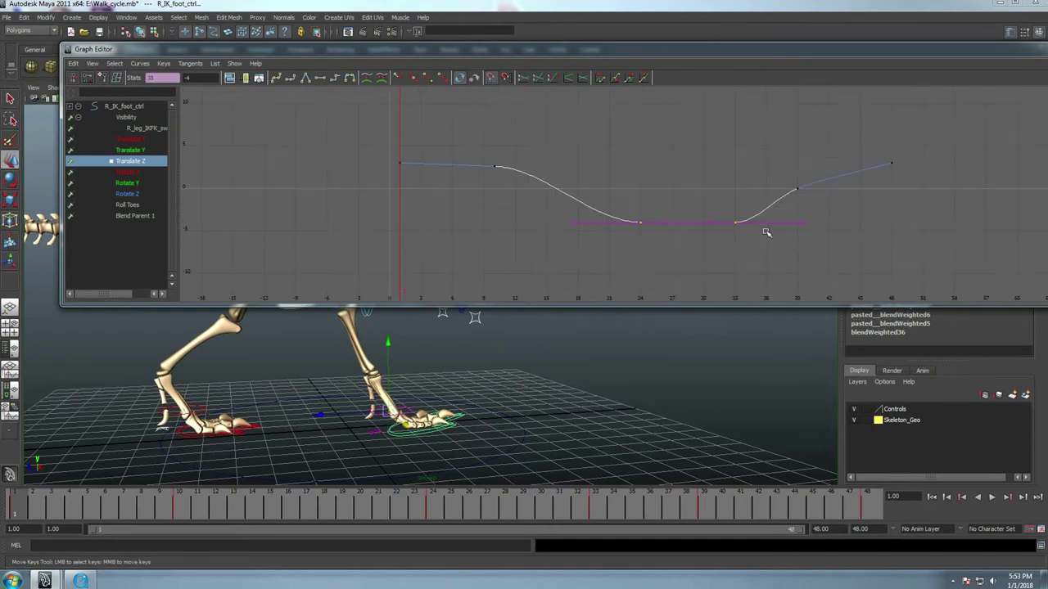
scroll(818, 212, up, 3)
scroll(718, 158, up, 3)
scroll(849, 180, down, 3)
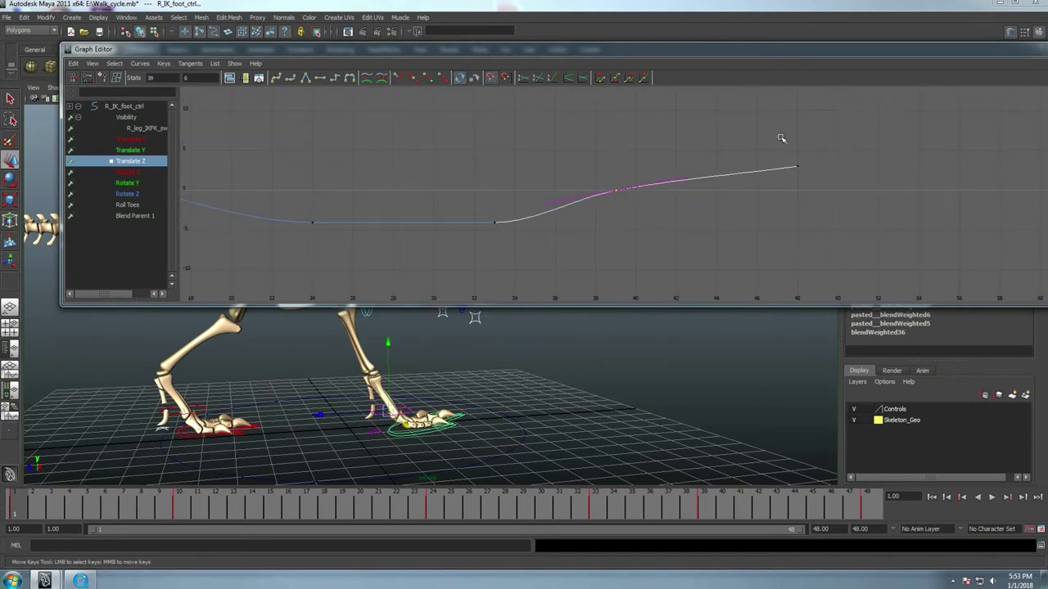
drag(781, 139, 876, 226)
Set the right foot's frame-1 Rotate X key to about -11.5, previewing the motion, then put away the Graph Editor
click(138, 172)
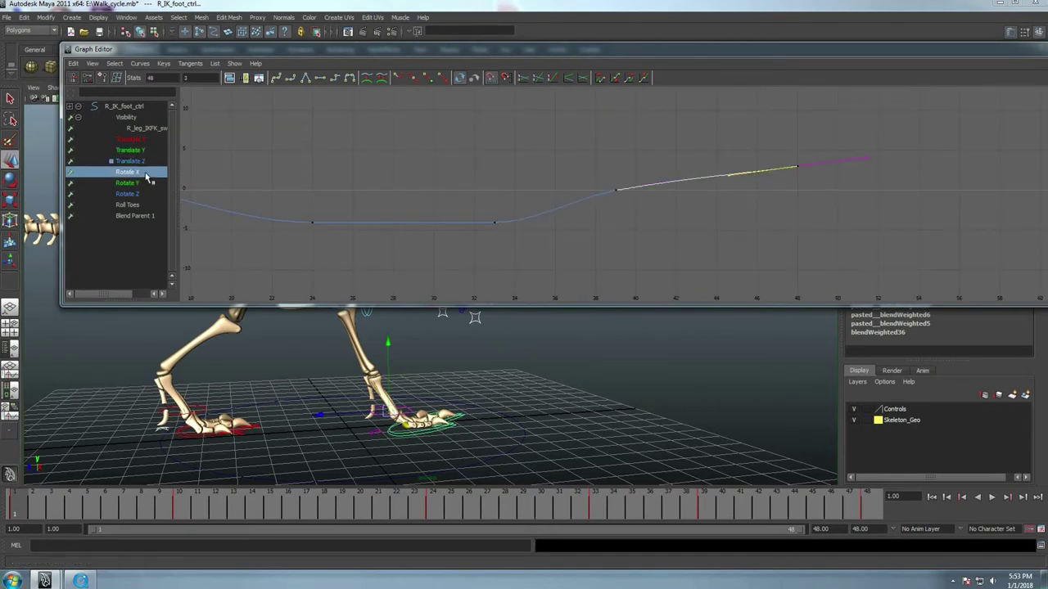
click(134, 182)
click(137, 173)
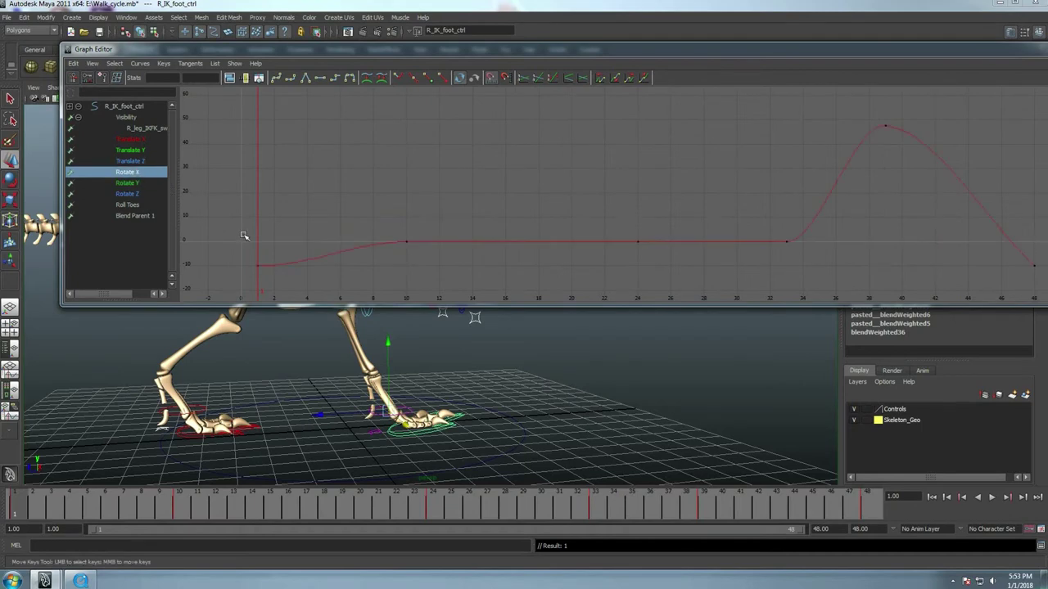
drag(232, 243, 311, 290)
drag(96, 514, 15, 514)
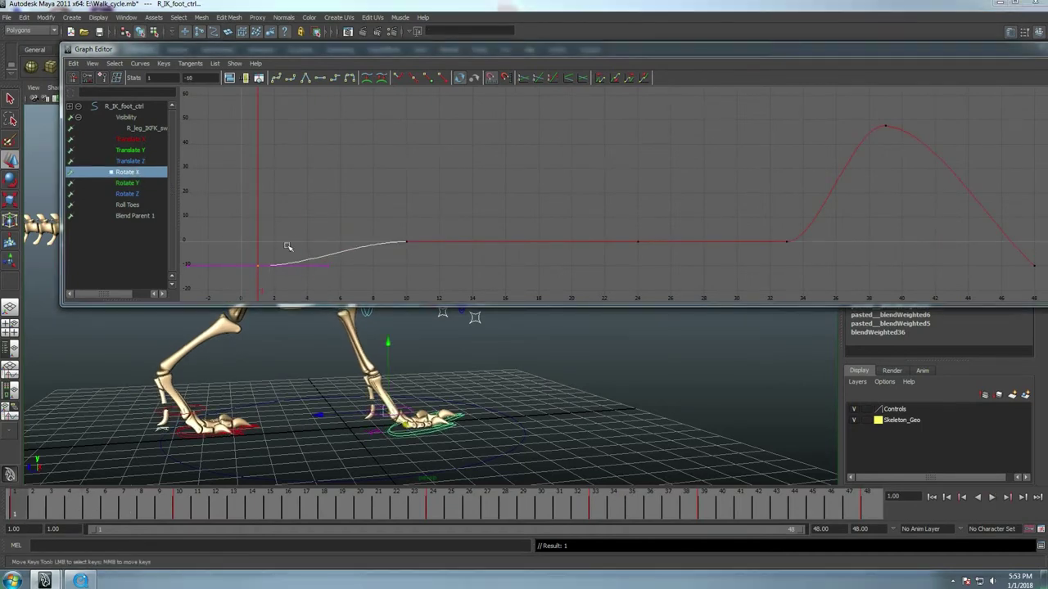
middle_drag(287, 246, 290, 221)
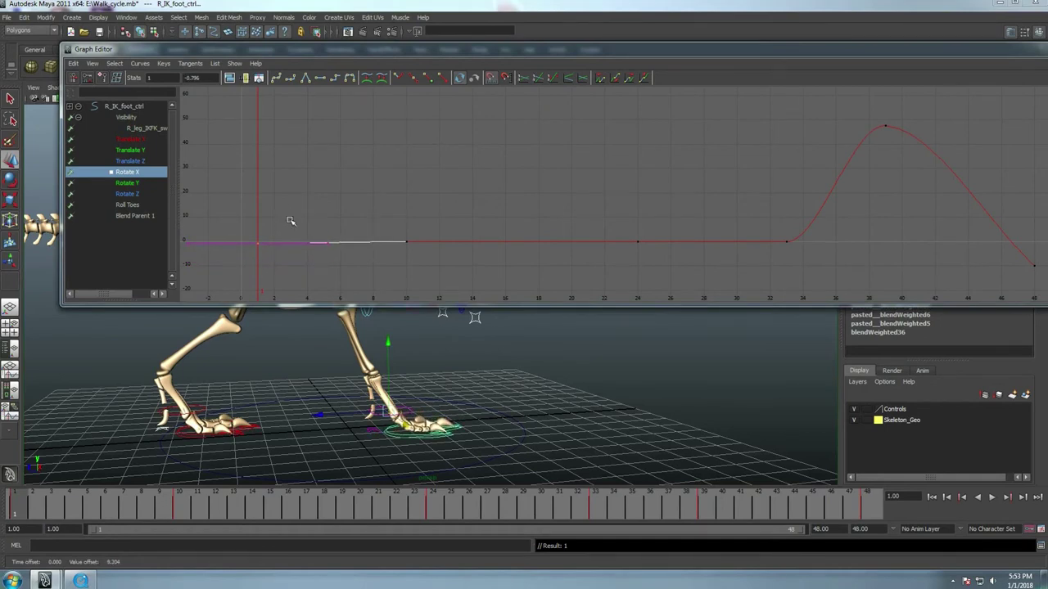
drag(72, 493, 15, 503)
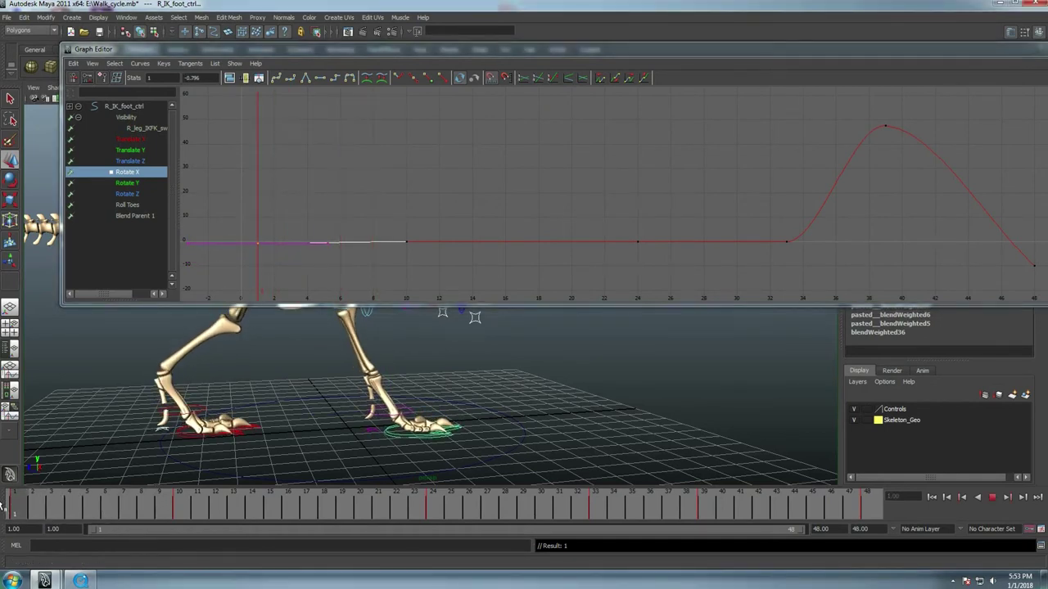
middle_drag(290, 273, 283, 234)
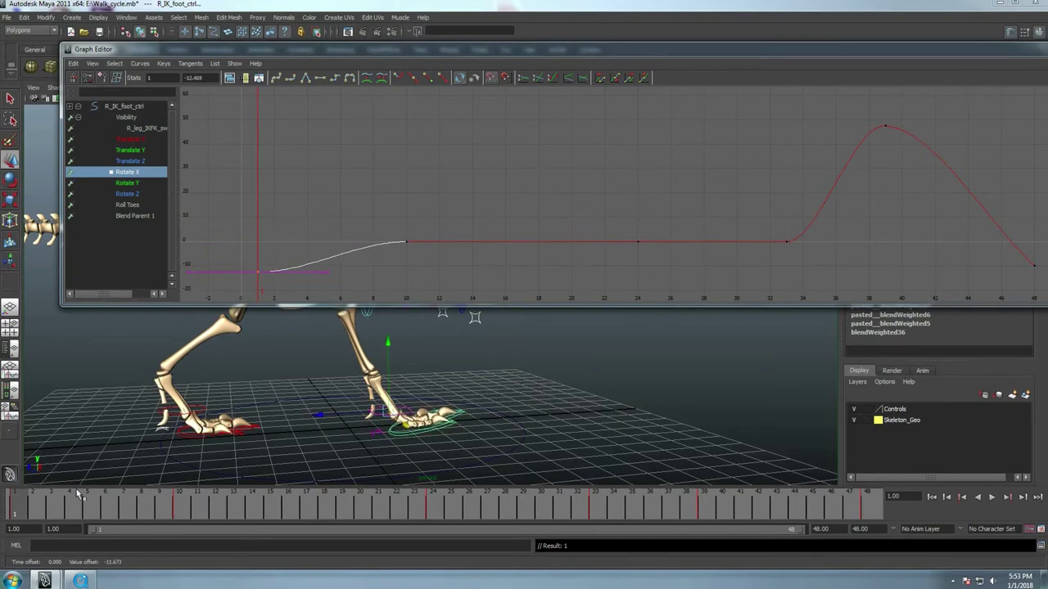
drag(78, 493, 15, 501)
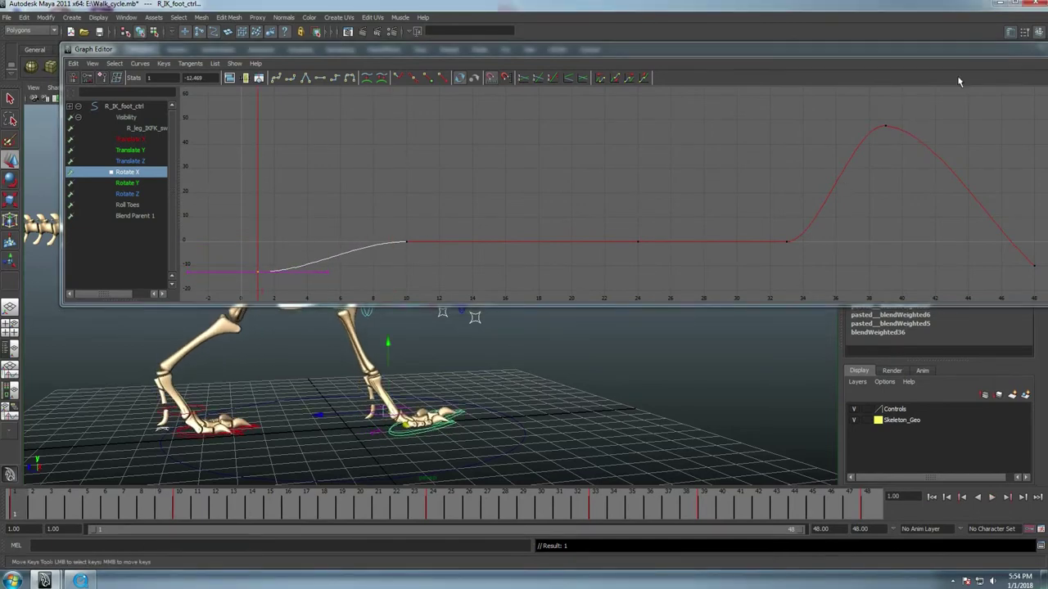
drag(972, 57, 641, 133)
click(788, 101)
Play the walk to frame 48, then set the right foot control's Translate Y to 0
click(508, 351)
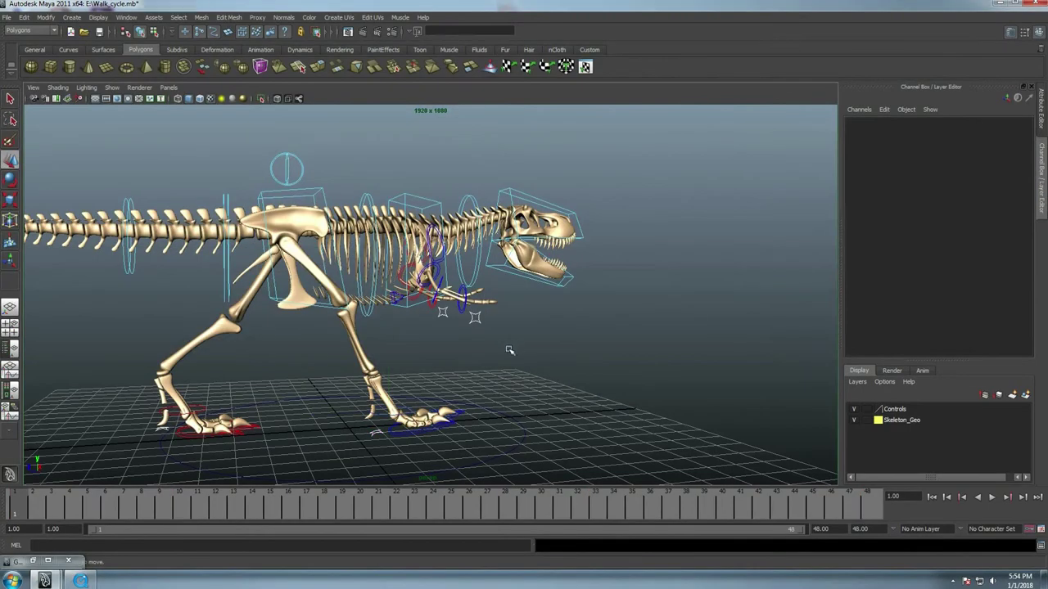
mouse_move(507, 351)
alt+mouse_down()
mouse_move(437, 363)
mouse_move(372, 402)
mouse_move(487, 388)
alt+mouse_up()
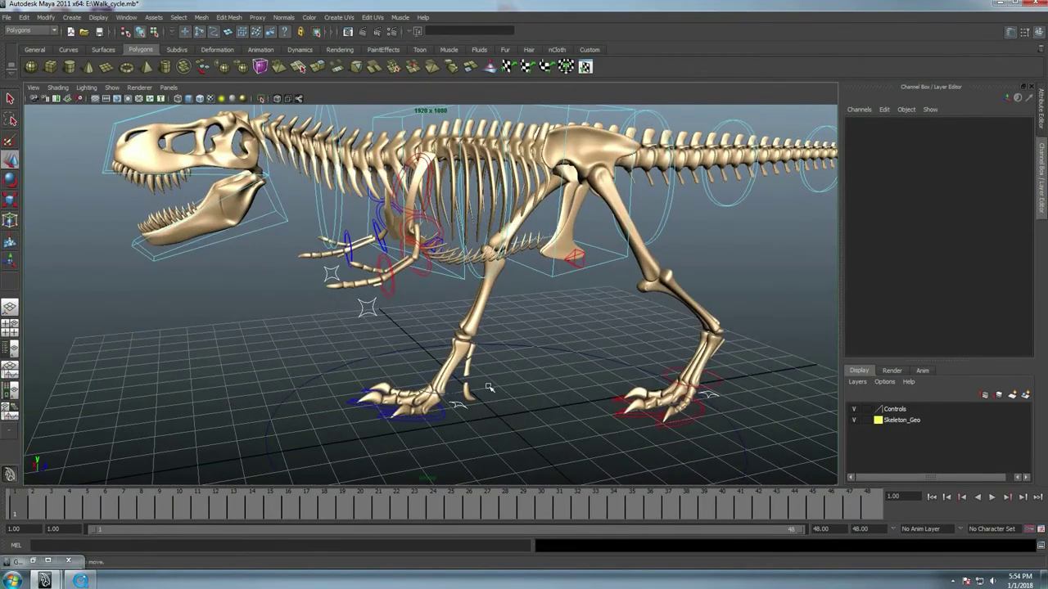
key(alt+v)
alt+drag(527, 417, 401, 327)
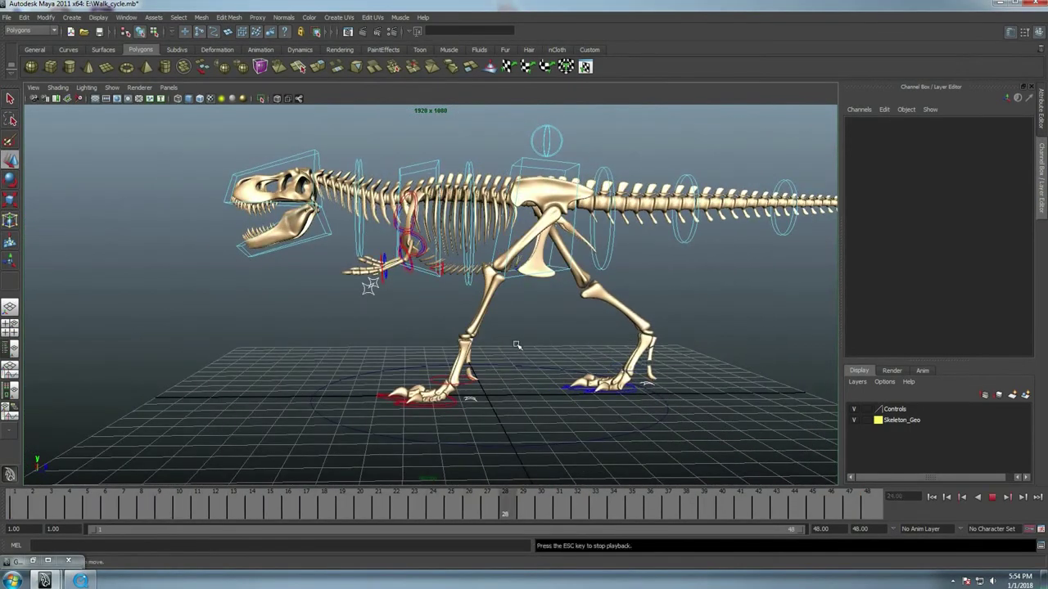
click(1037, 496)
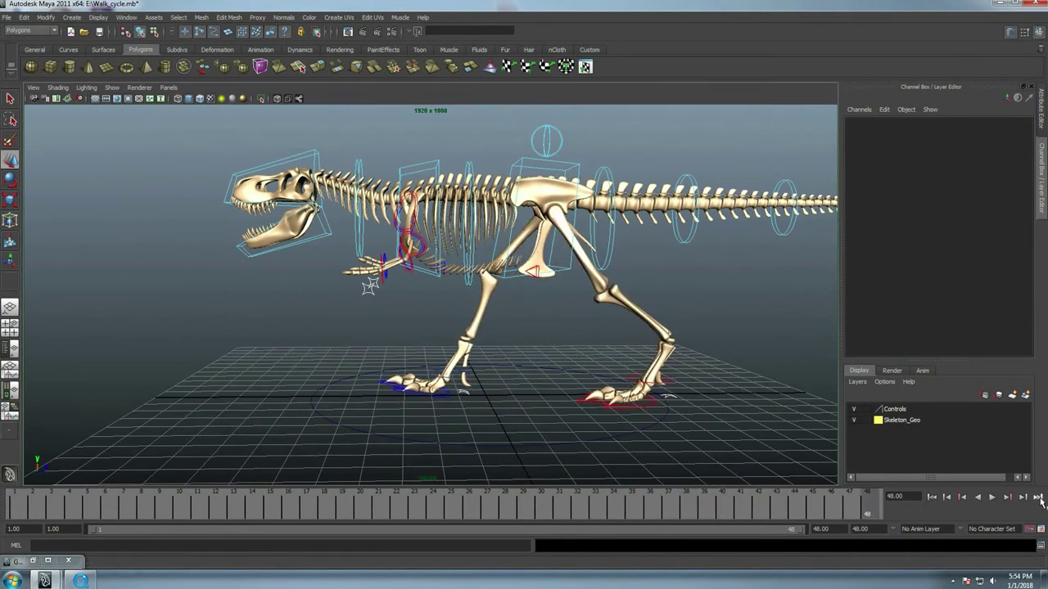
click(449, 395)
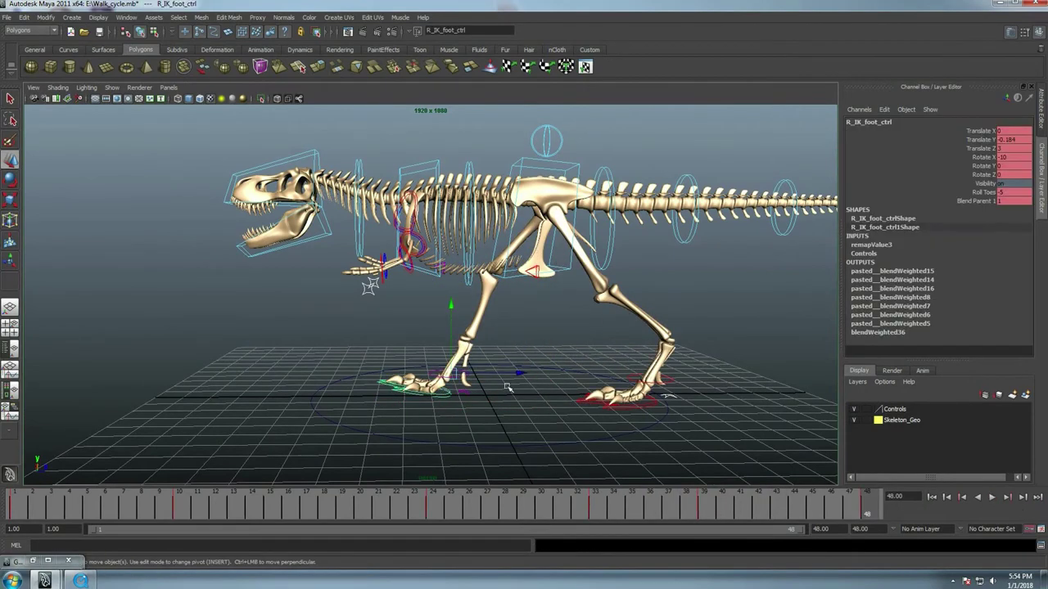
click(1013, 139)
text(0)
key(Return)
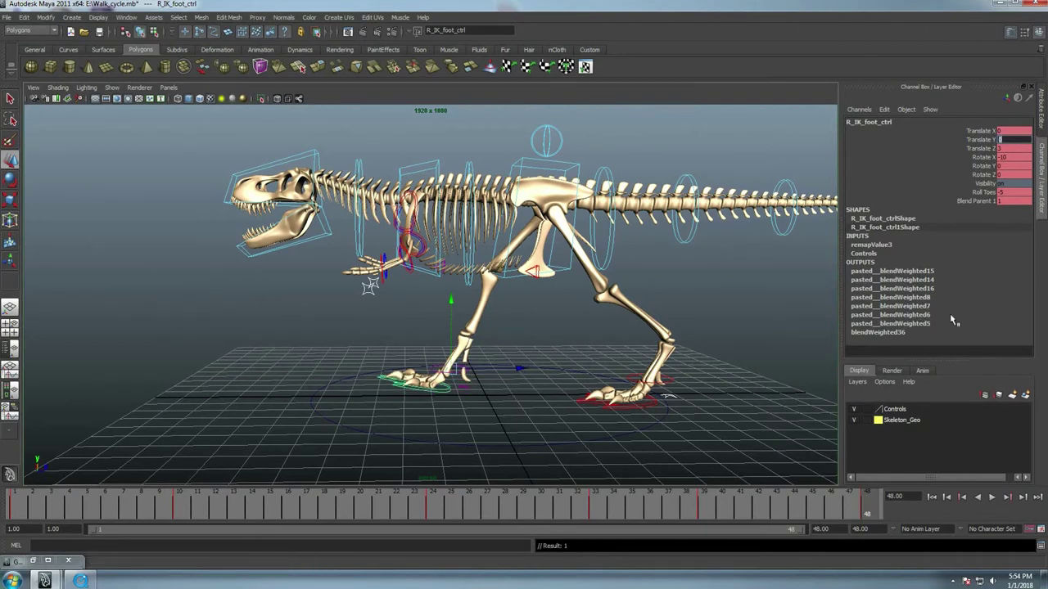
Jump between the first frame and frame 48, zoom in, and replay the walk cycle
click(931, 497)
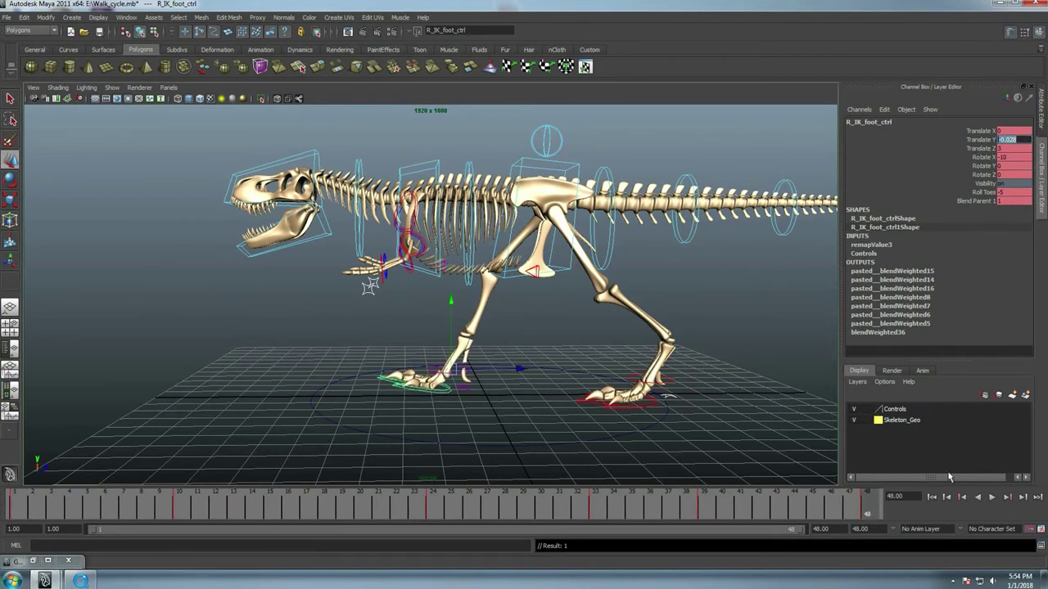
click(932, 498)
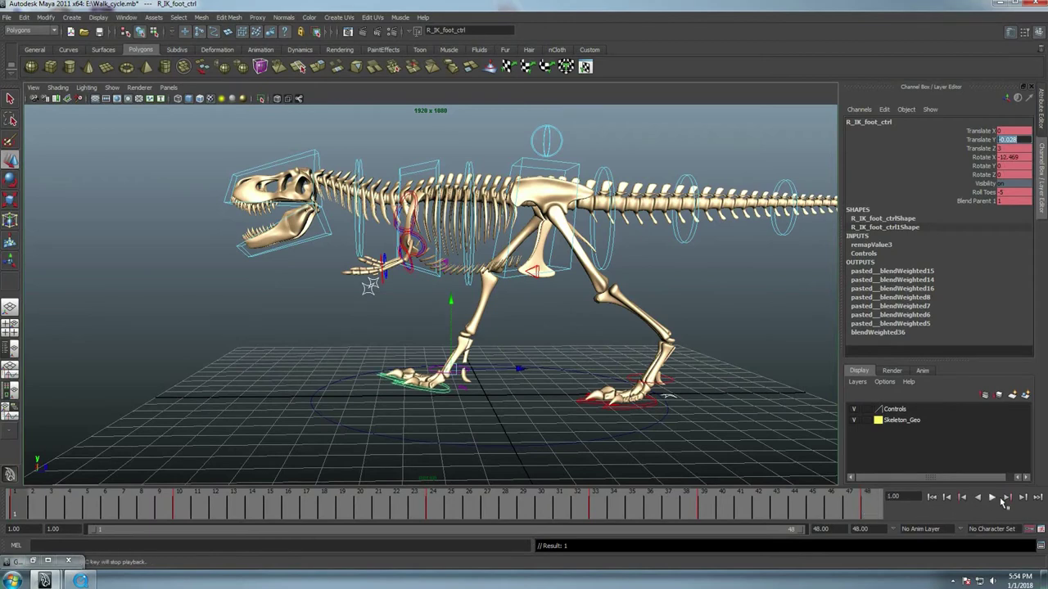
click(1043, 496)
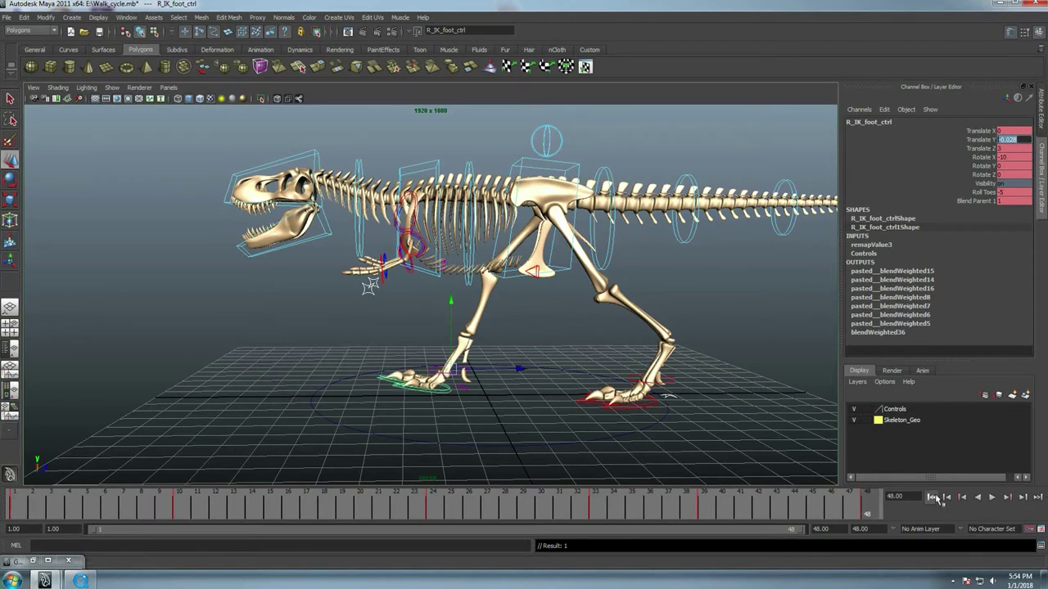
click(933, 497)
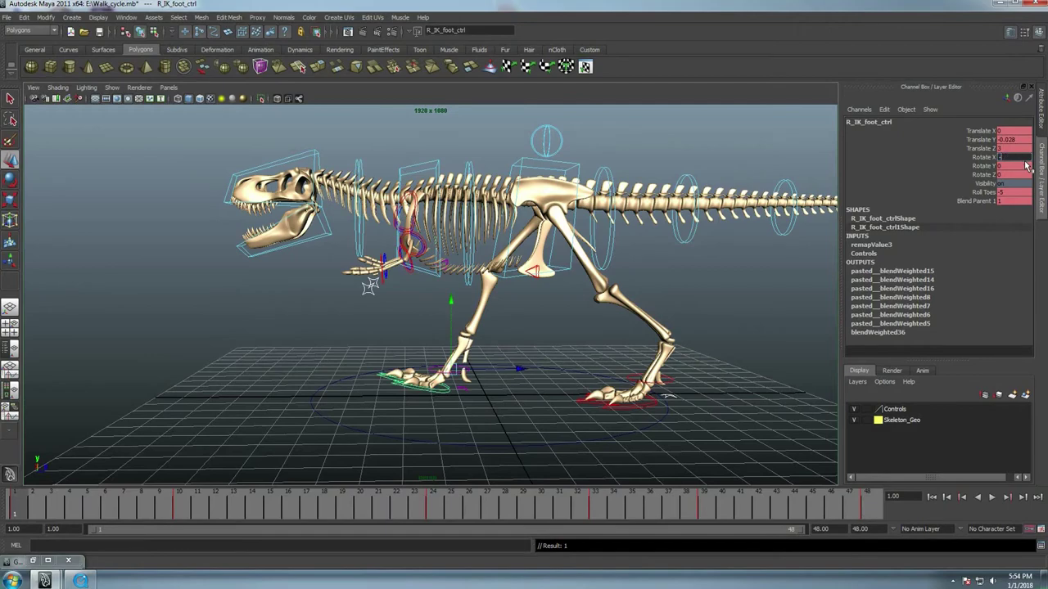
scroll(521, 303, up, 1)
scroll(521, 303, up, 2)
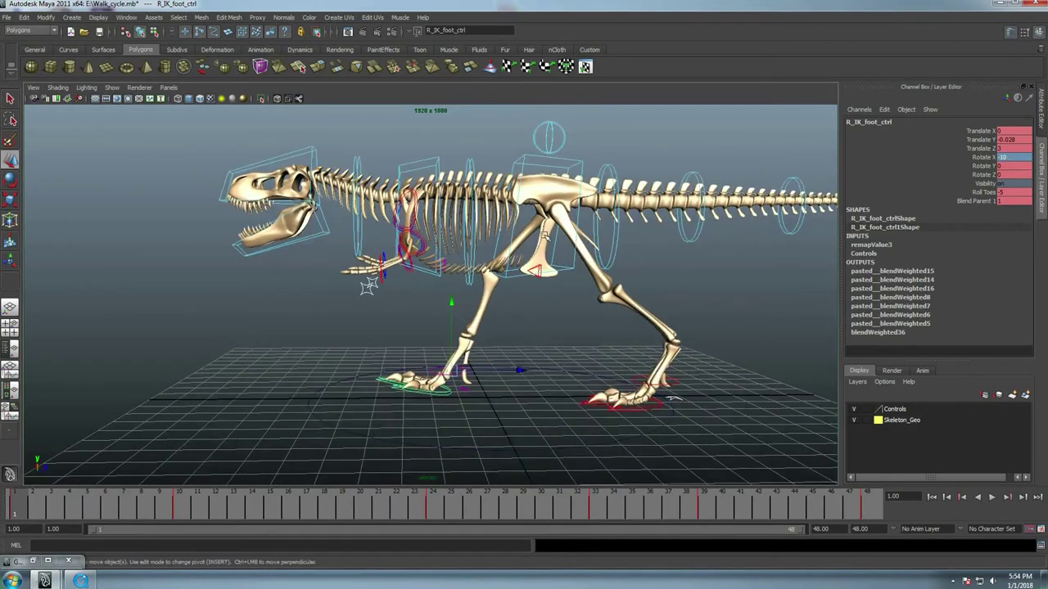
scroll(521, 303, up, 2)
scroll(521, 303, up, 2)
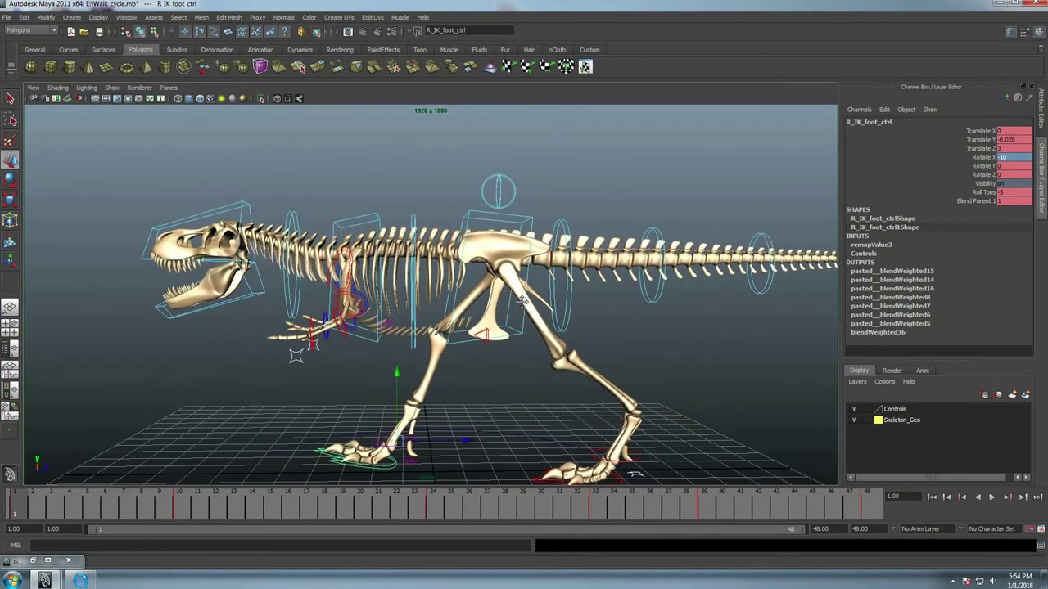
key(alt+v)
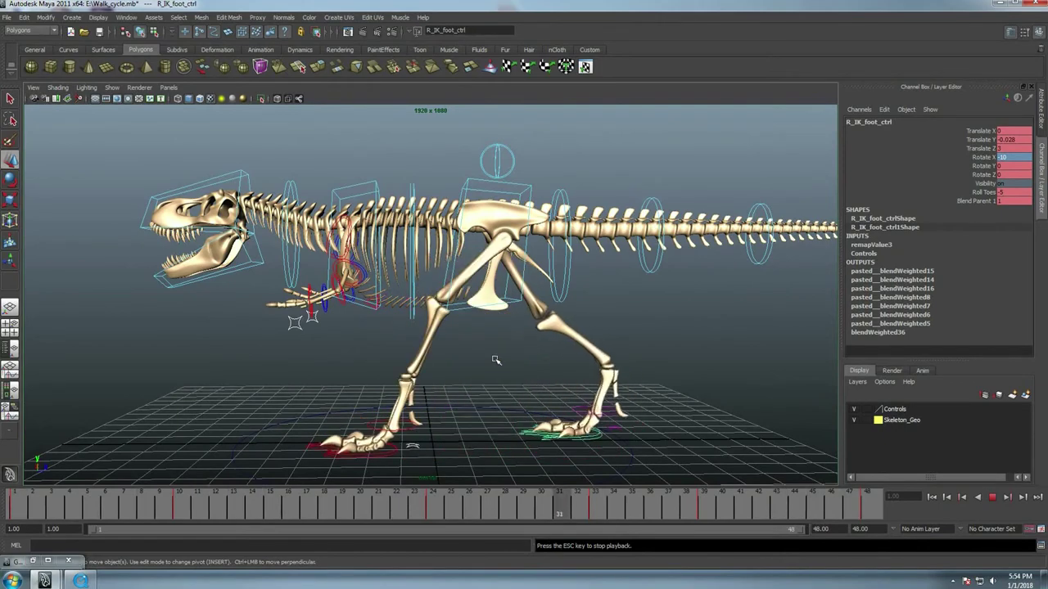
key(Escape)
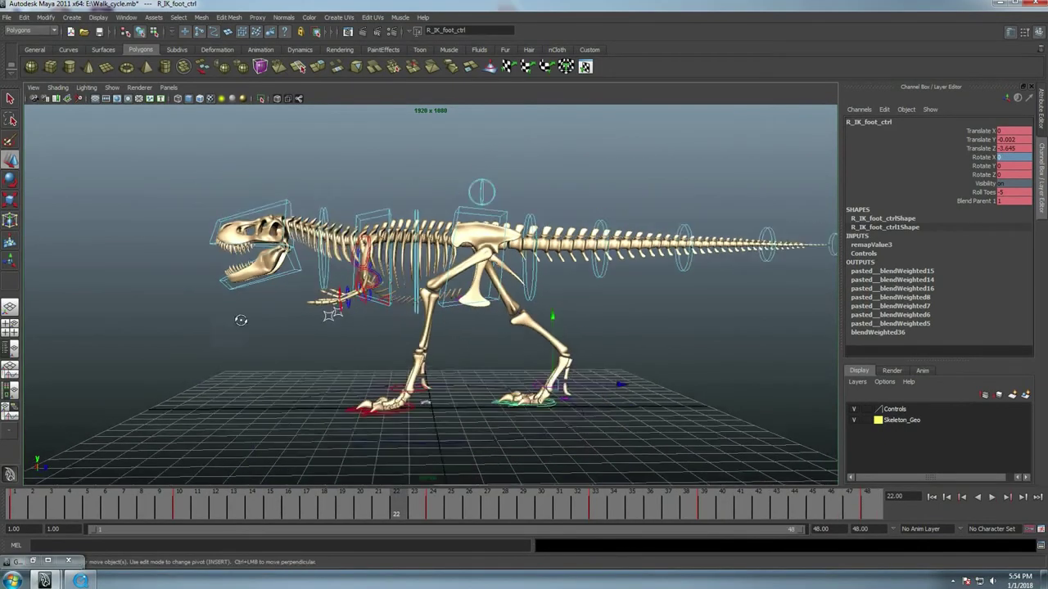
alt+drag(495, 360, 479, 373)
Select the main COG control from a side view, trial a body drop, and scrub to around frame 11
click(377, 167)
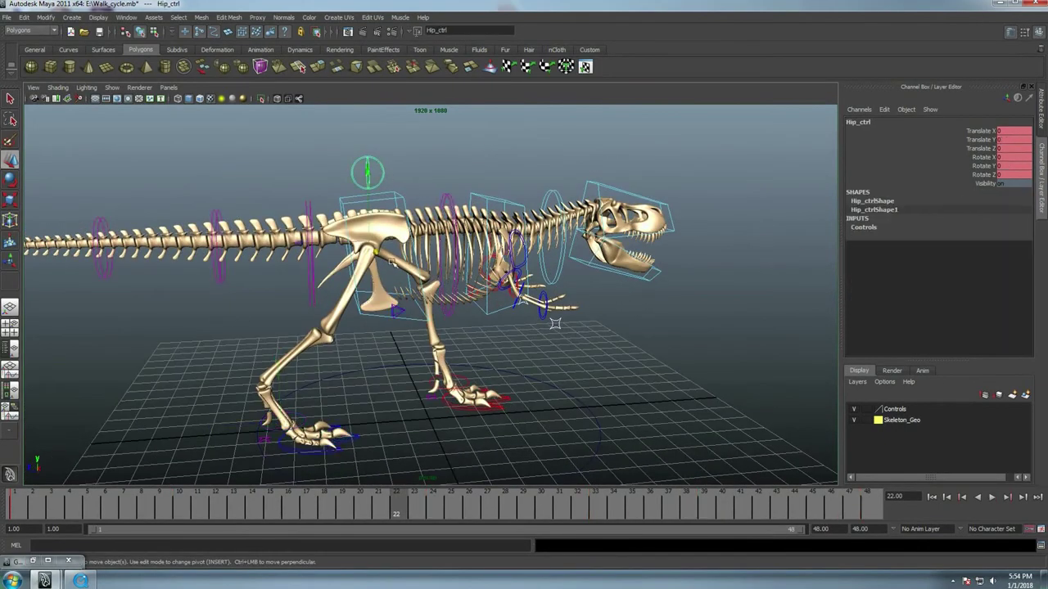
alt+drag(377, 167, 58, 480)
key(alt+shift+v)
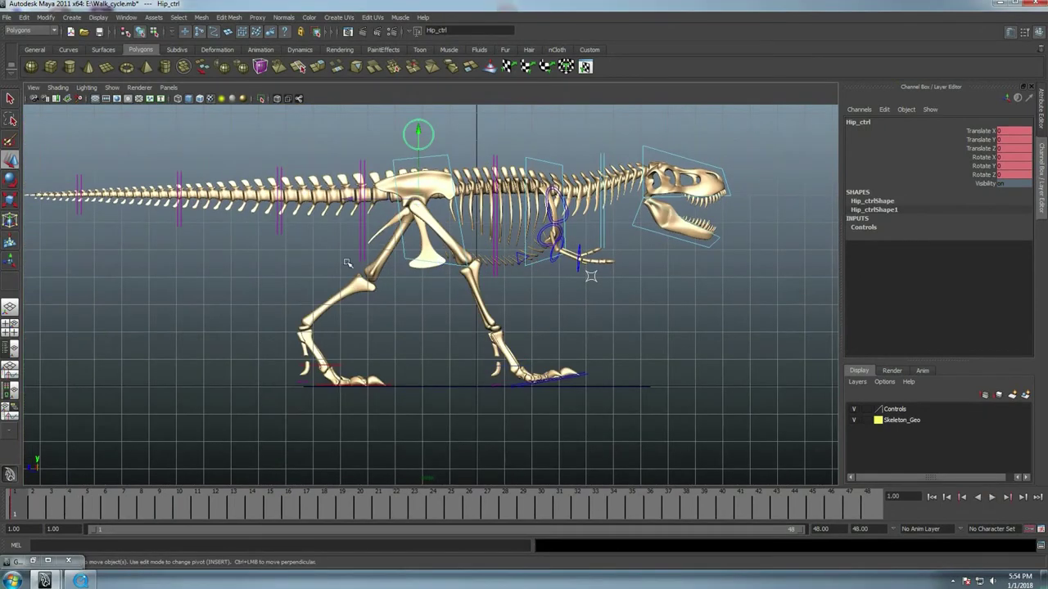
click(445, 160)
drag(425, 140, 419, 147)
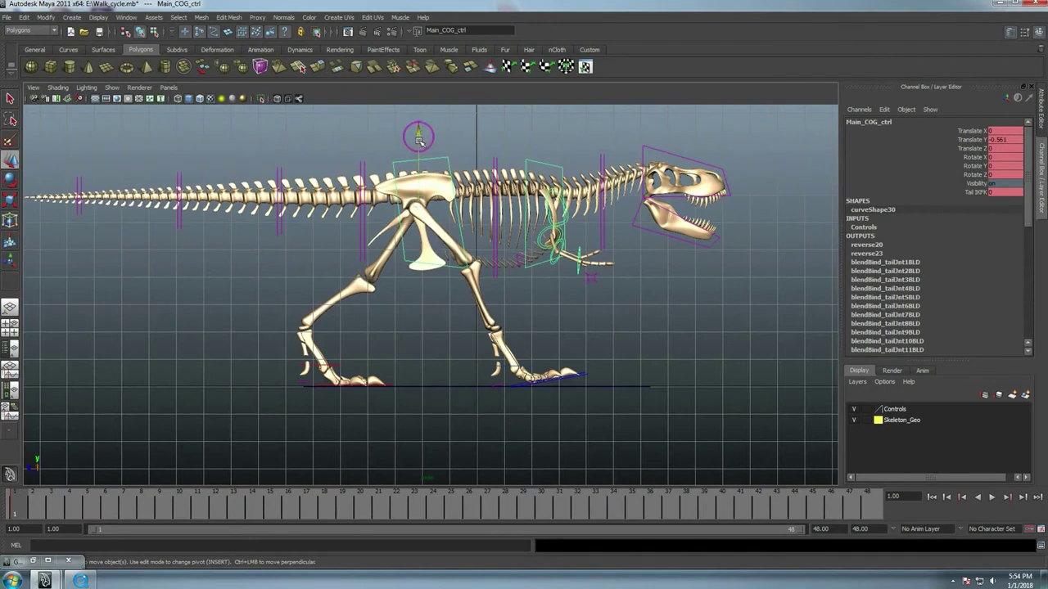
key(ctrl+z)
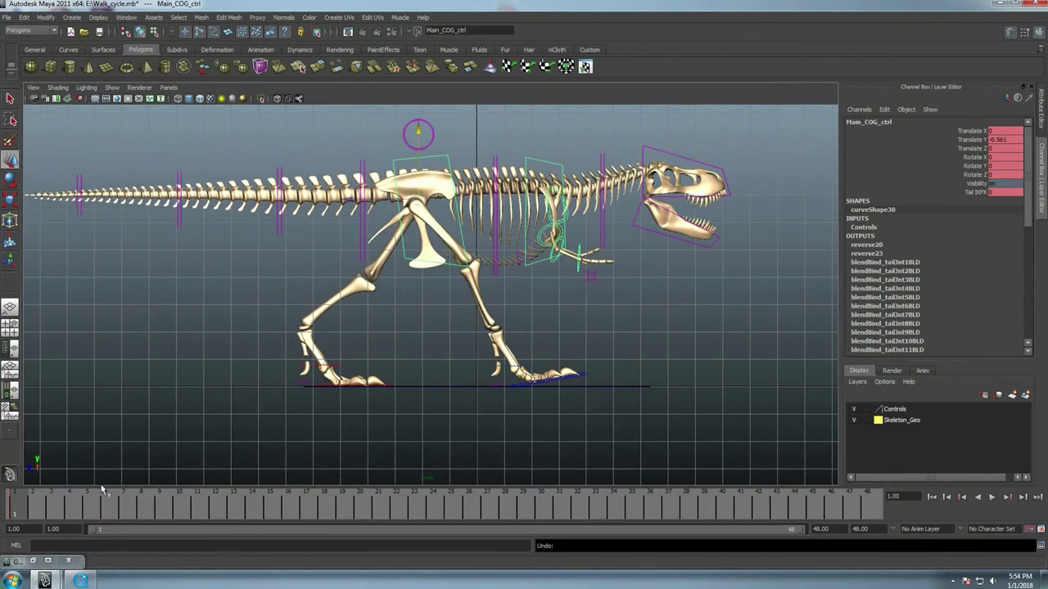
mouse_move(48, 514)
mouse_down()
mouse_move(188, 525)
mouse_move(179, 525)
mouse_up()
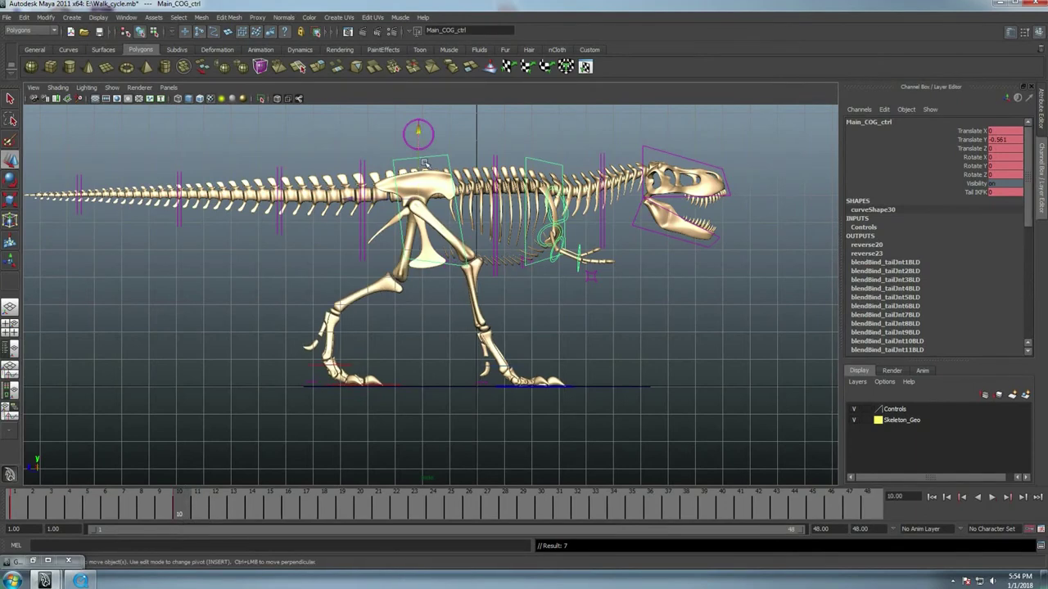
Try raising and zeroing the body height, undo both changes, and preview the walk
key(alt+v)
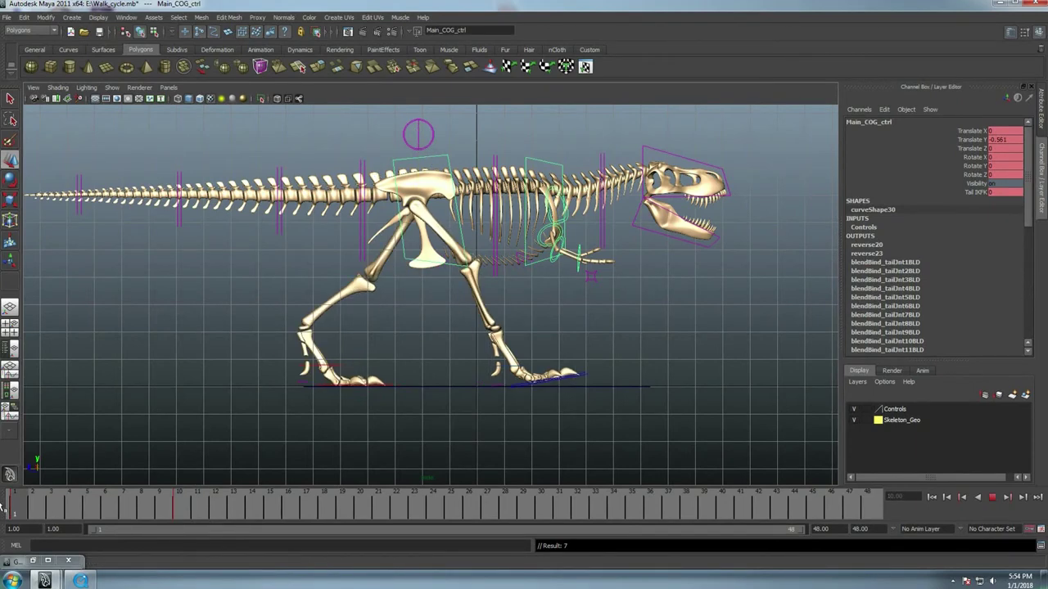
drag(418, 133, 419, 130)
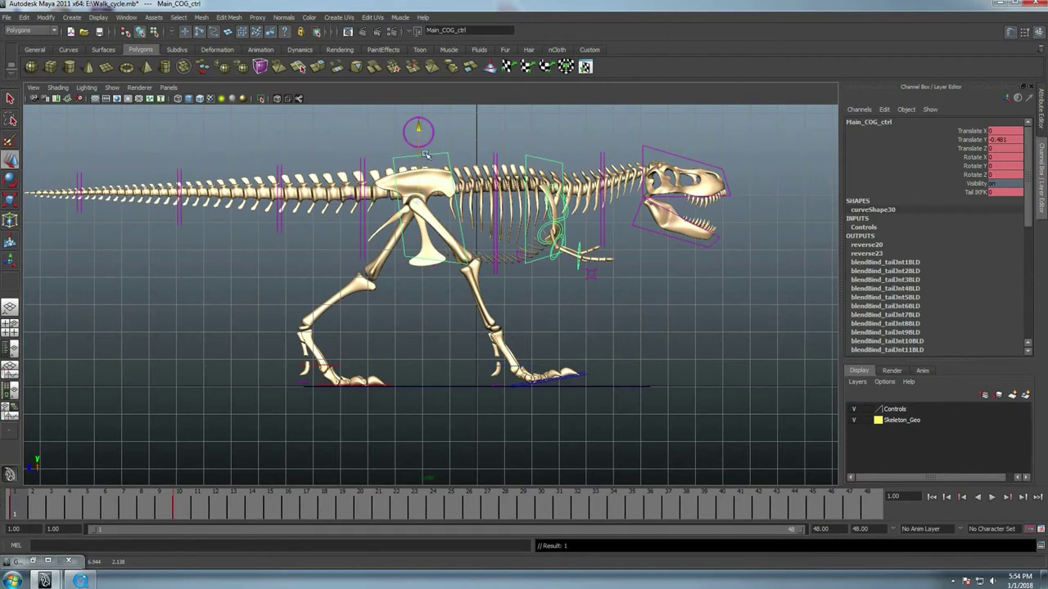
key(ctrl+z)
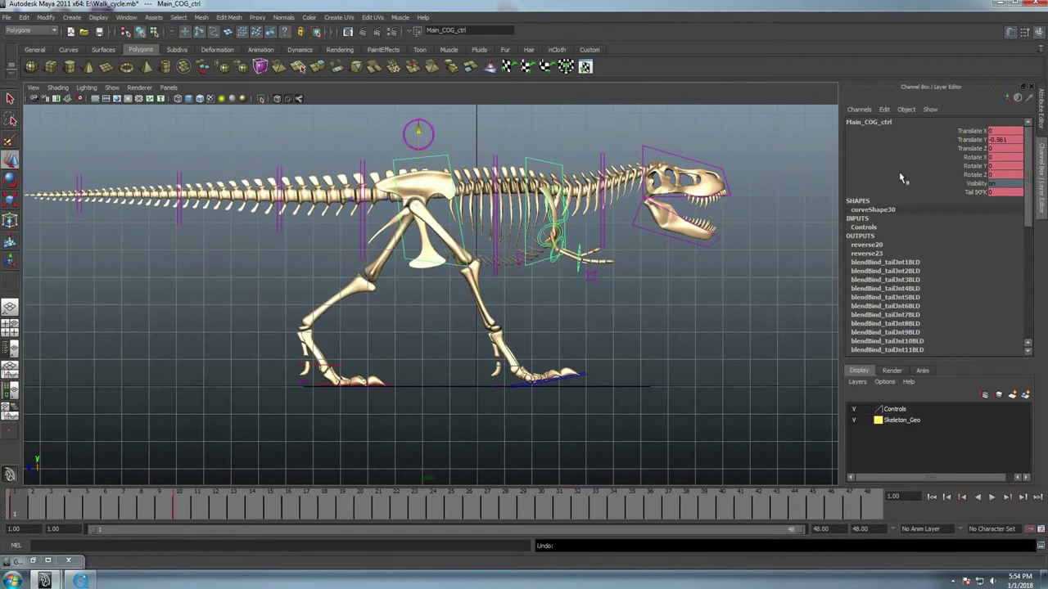
key(Return)
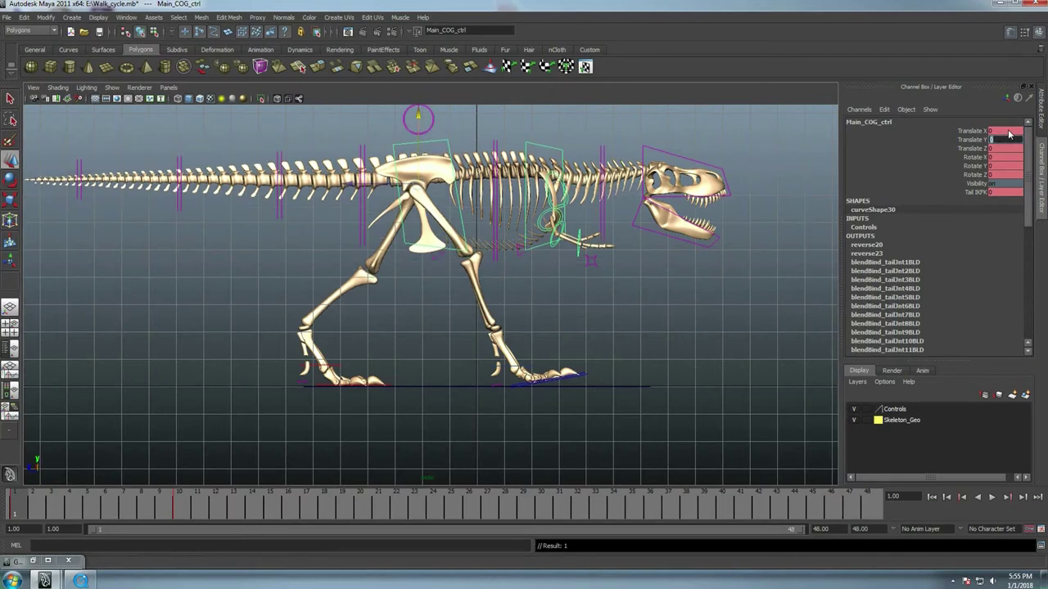
click(667, 307)
key(ctrl+z)
key(ctrl+z)
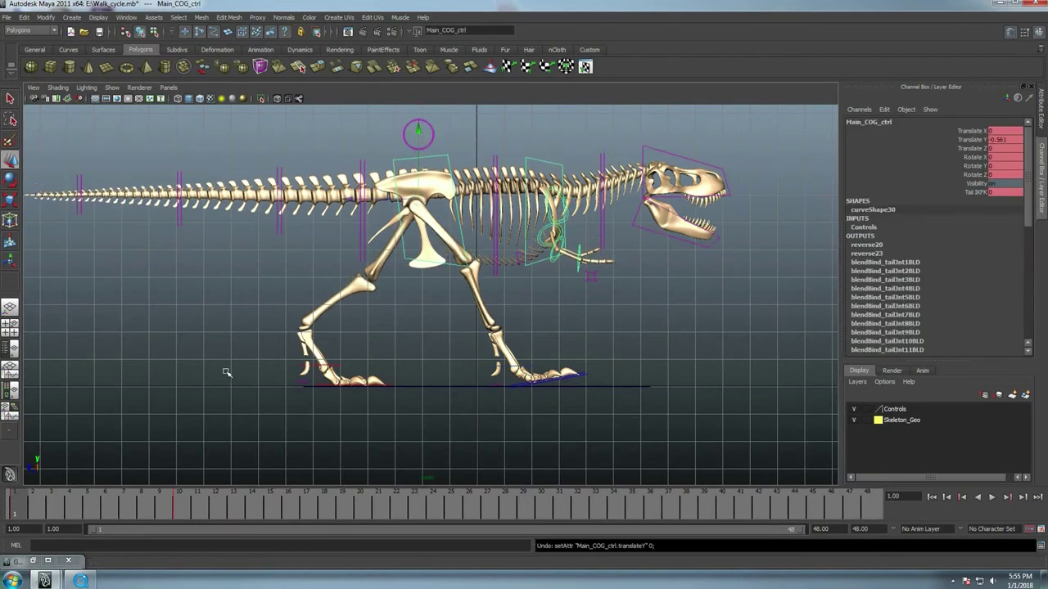
key(alt+v)
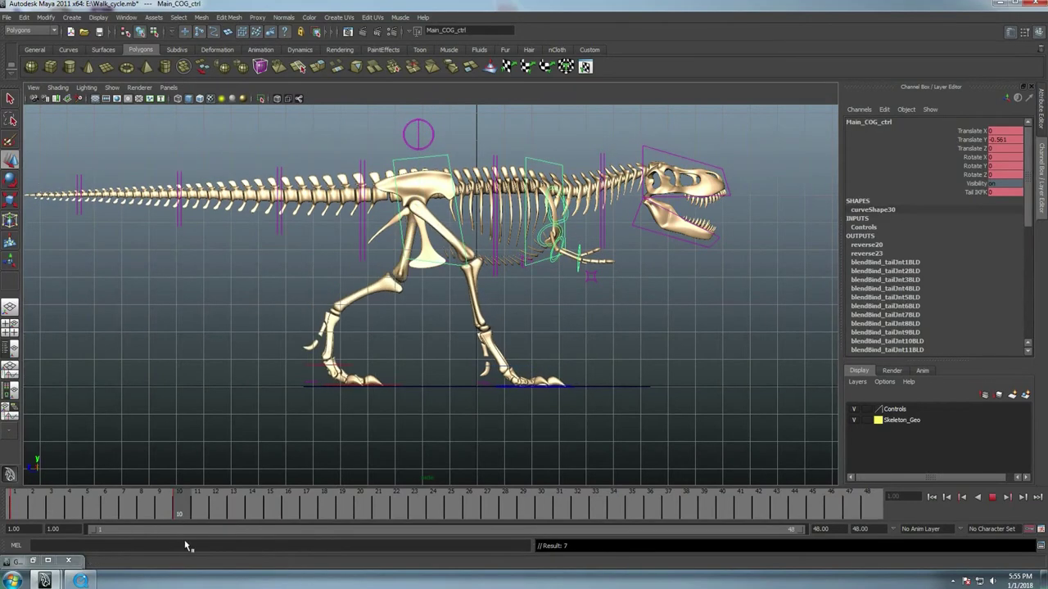
Lower the COG to Translate Y -0.941 at frame 10 and about -0.761 at frame 24
drag(417, 133, 417, 144)
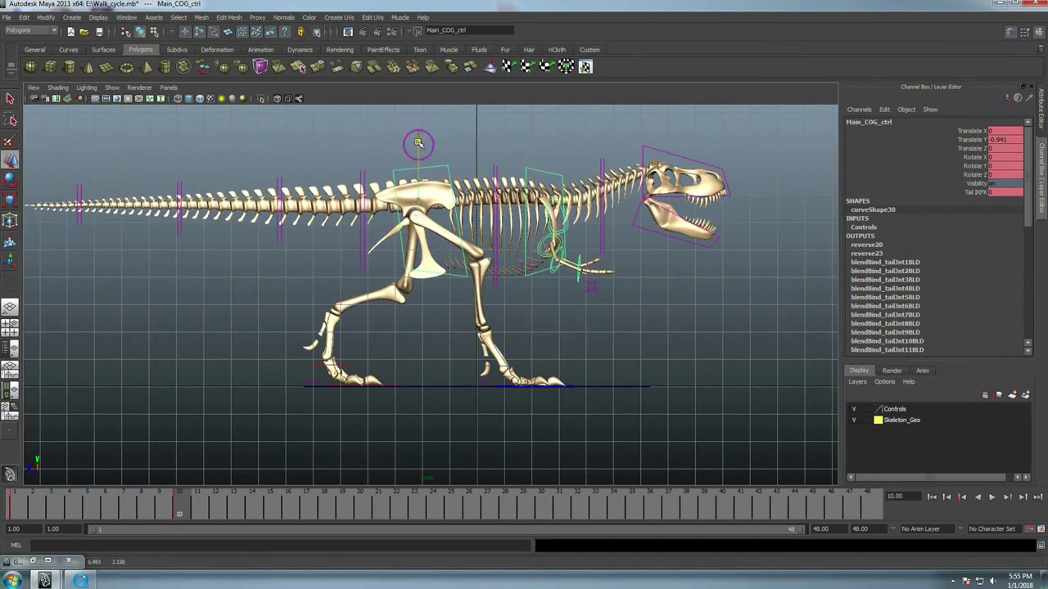
key(alt+v)
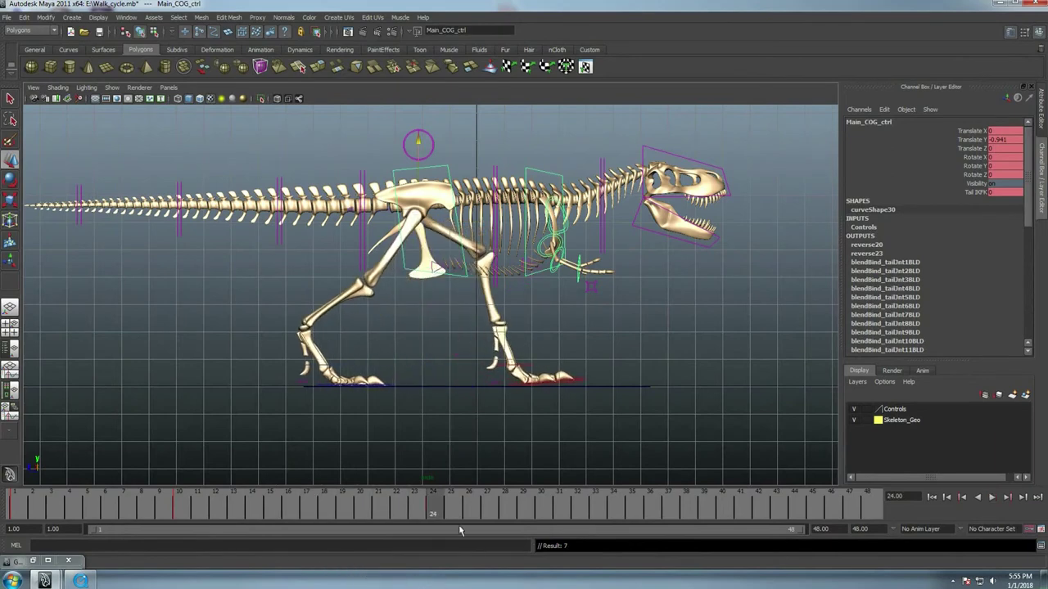
drag(418, 145, 418, 133)
click(424, 129)
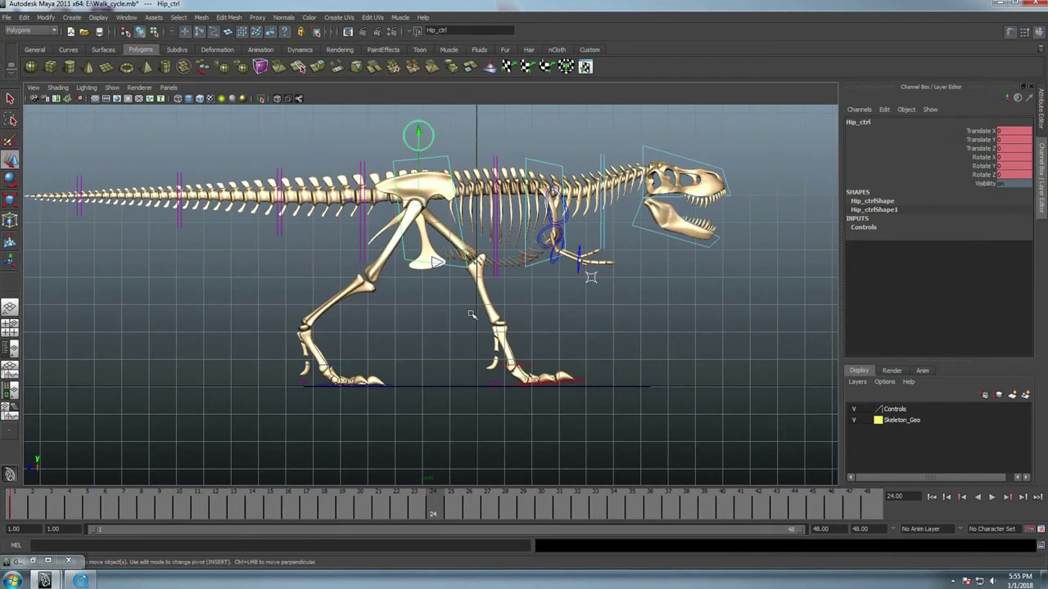
Key the hip control's Translate Y at -0.08 on frame 10 and 0.12 on frame 24, previewing between changes
key(alt+v)
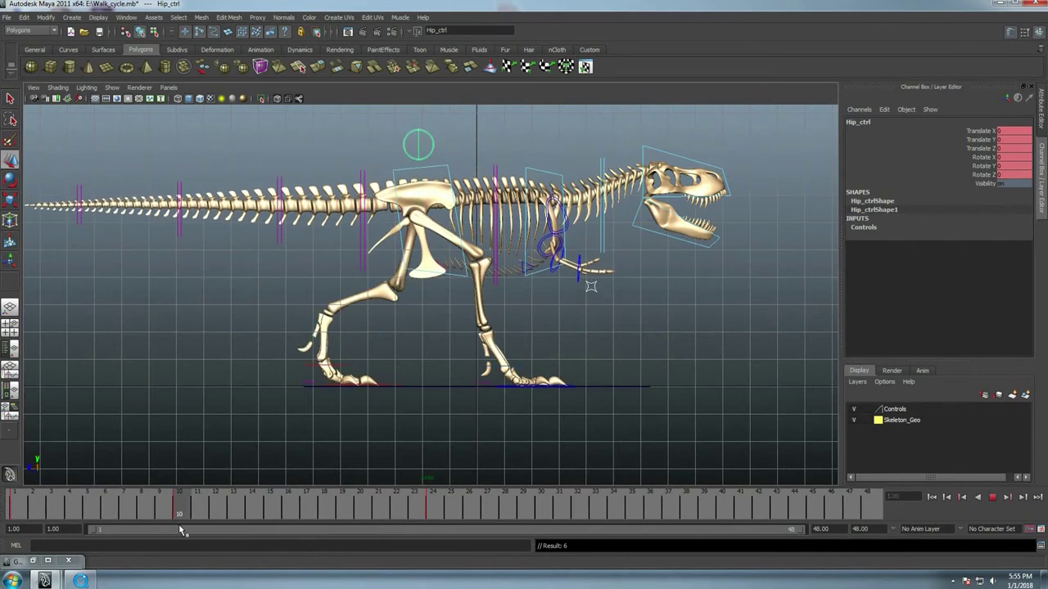
drag(418, 144, 418, 146)
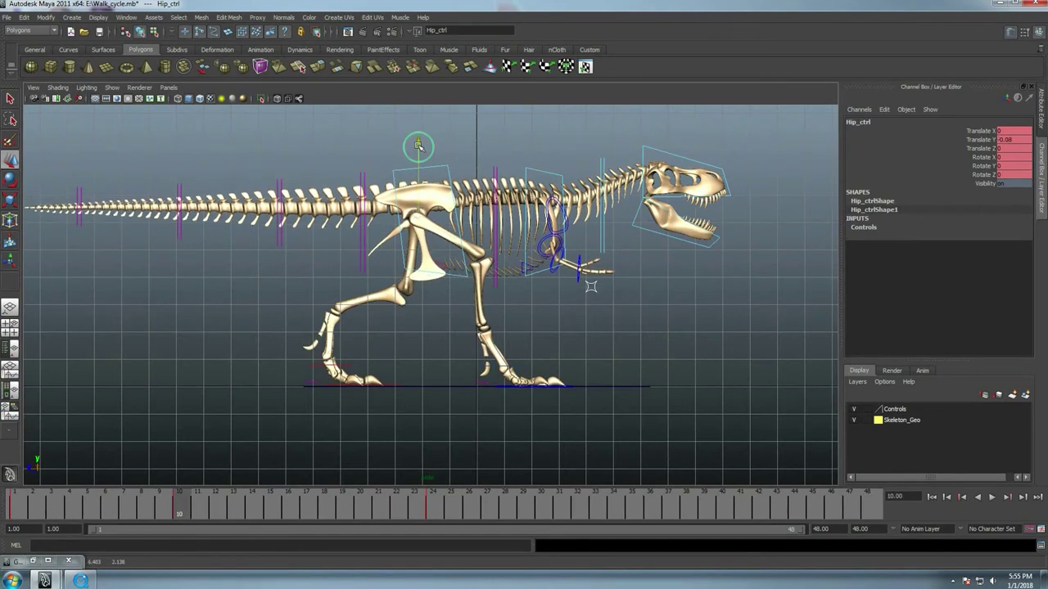
key(alt+v)
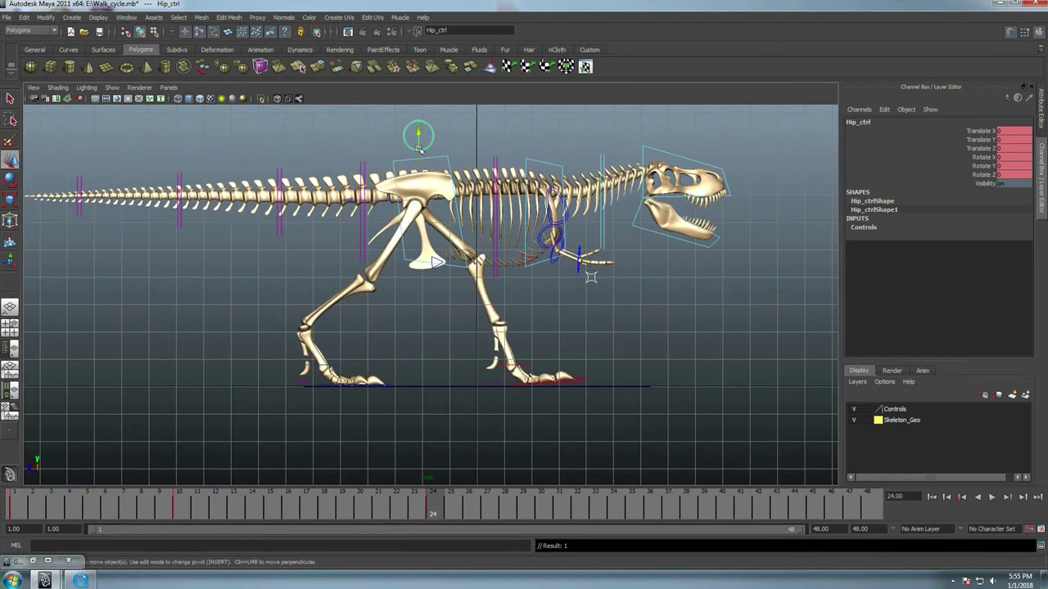
drag(418, 134, 419, 130)
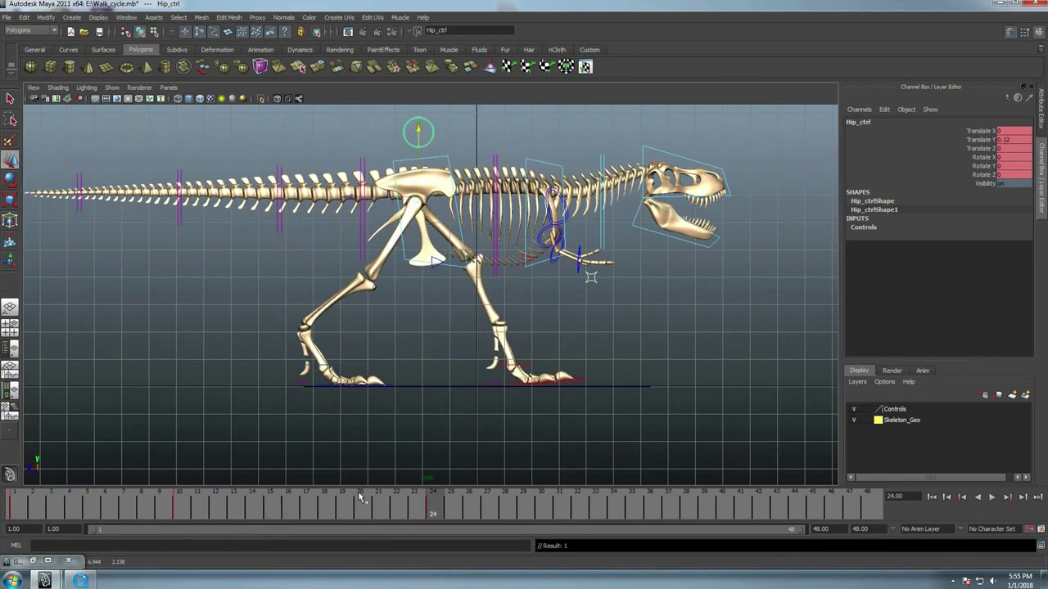
key(alt+v)
key(alt+v)
key(alt+v)
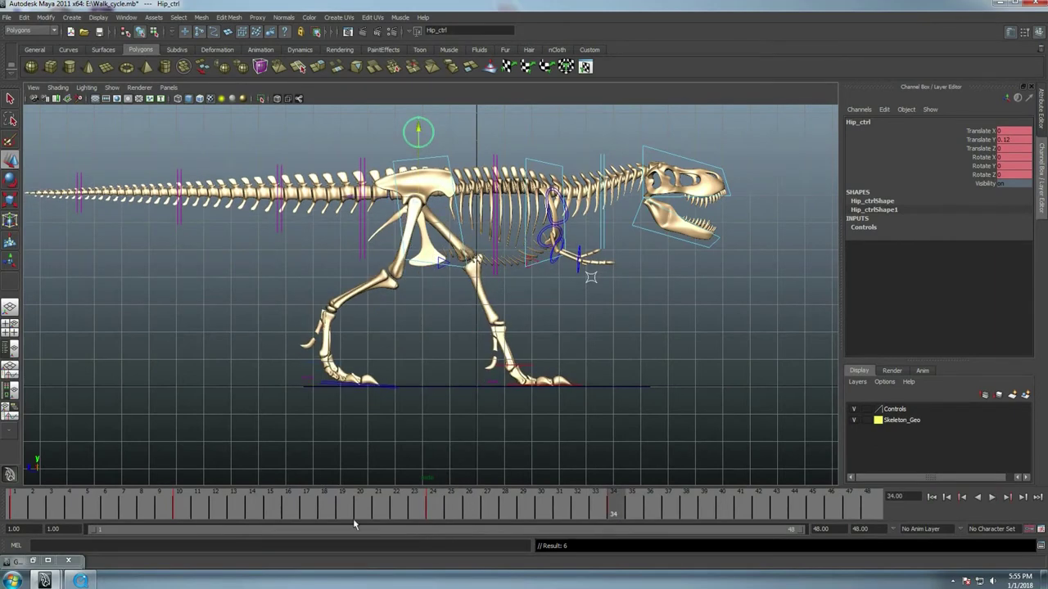
Copy the hip control's frame 10 key onto frame 34
right_click(180, 514)
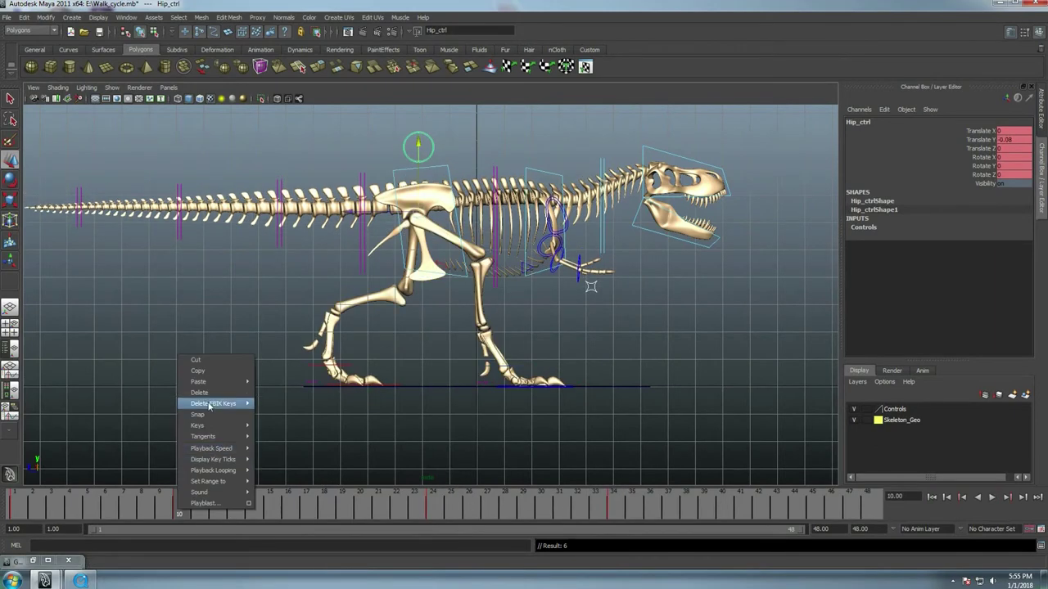
click(200, 370)
right_click(616, 514)
click(713, 392)
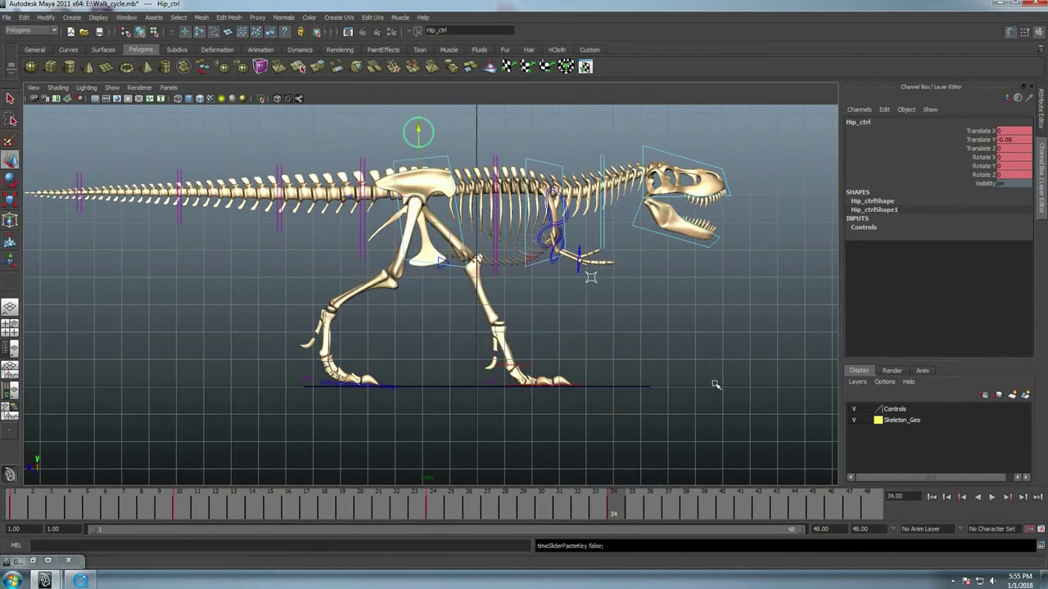
Select the main body control and copy its frame 10 key onto frame 34
click(442, 158)
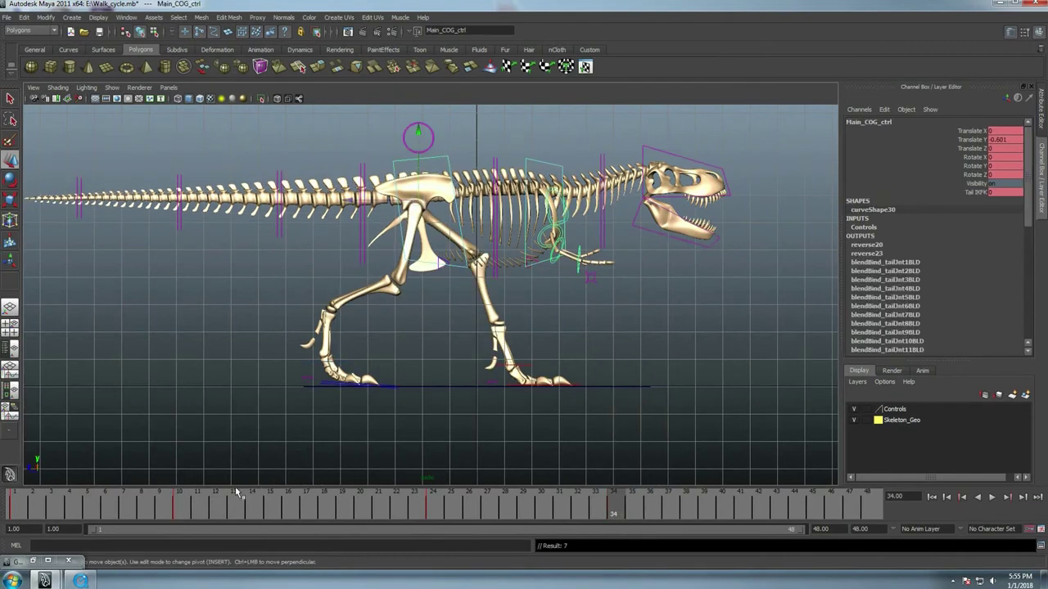
click(180, 507)
right_click(180, 507)
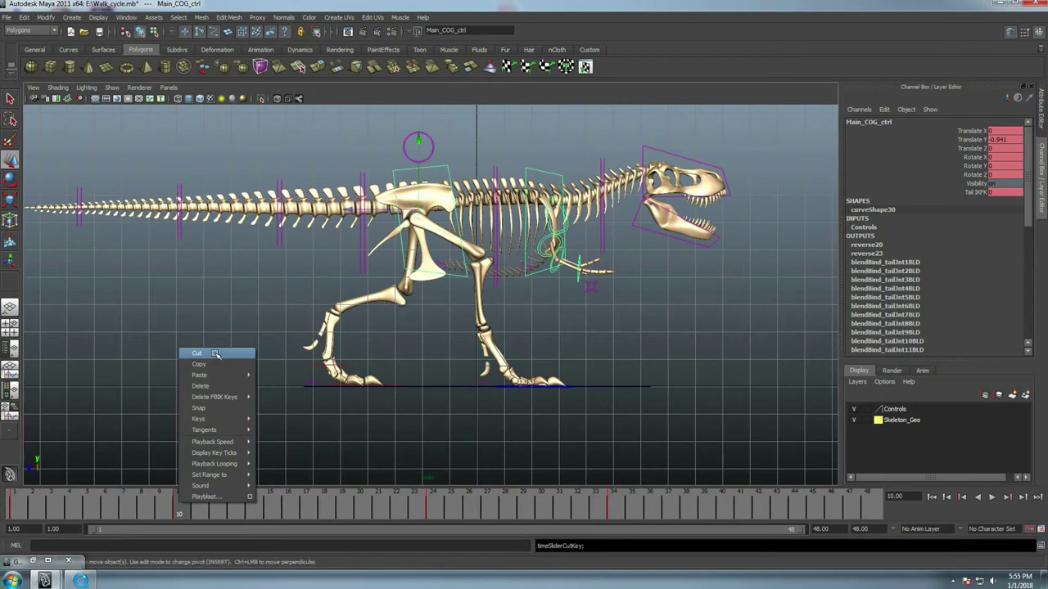
click(215, 356)
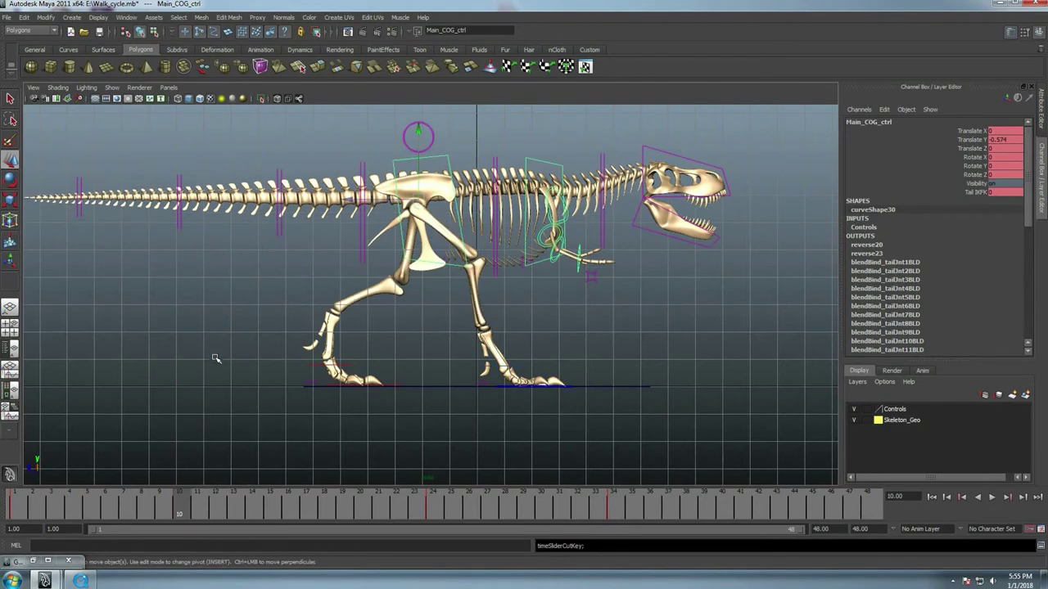
right_click(189, 505)
click(205, 365)
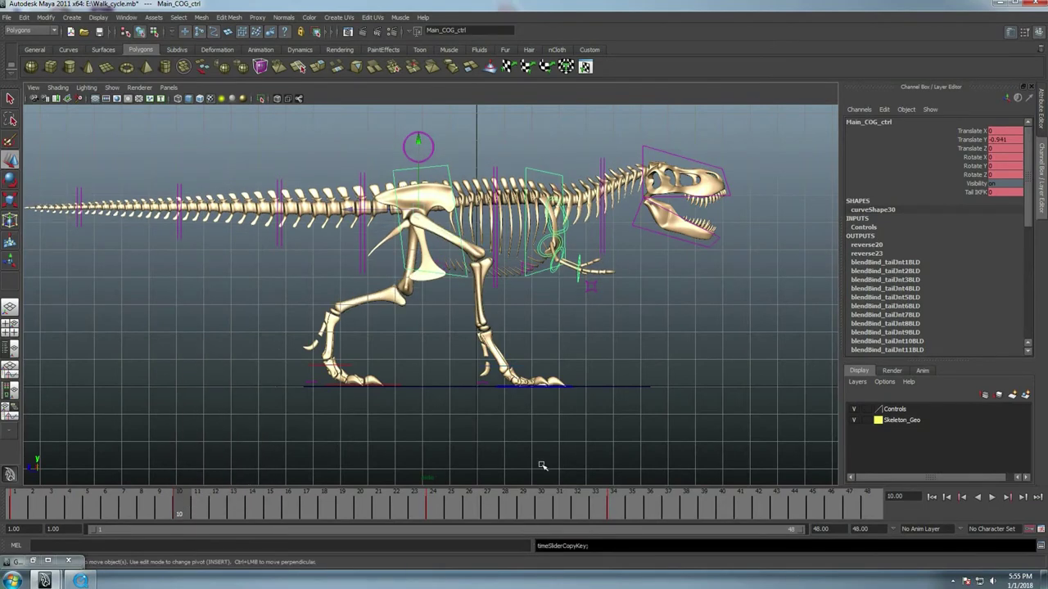
click(618, 508)
right_click(618, 508)
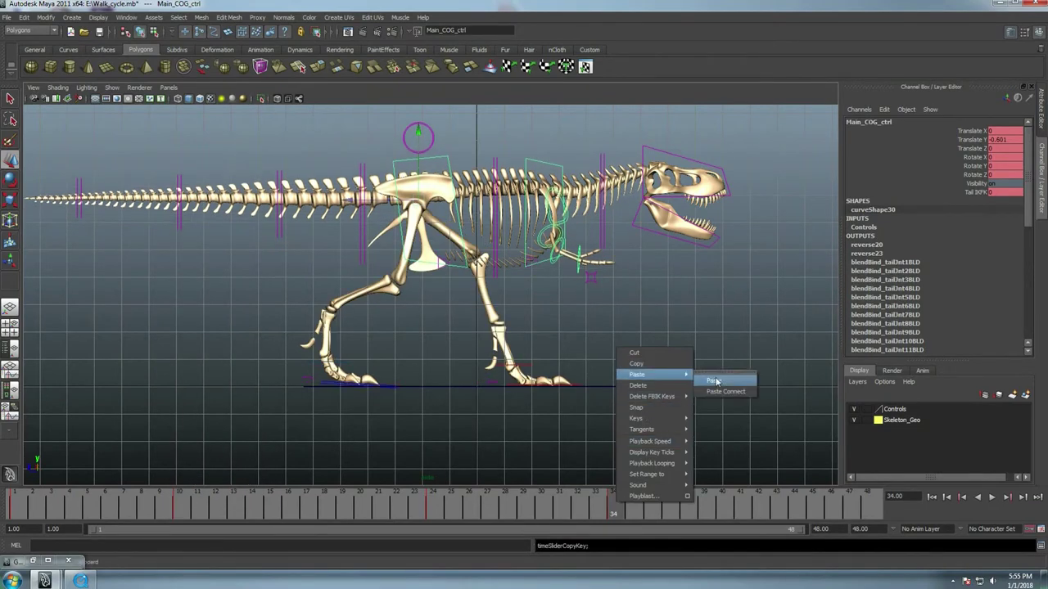
click(713, 380)
Play the walk to check the copied hip and body keys
key(alt+v)
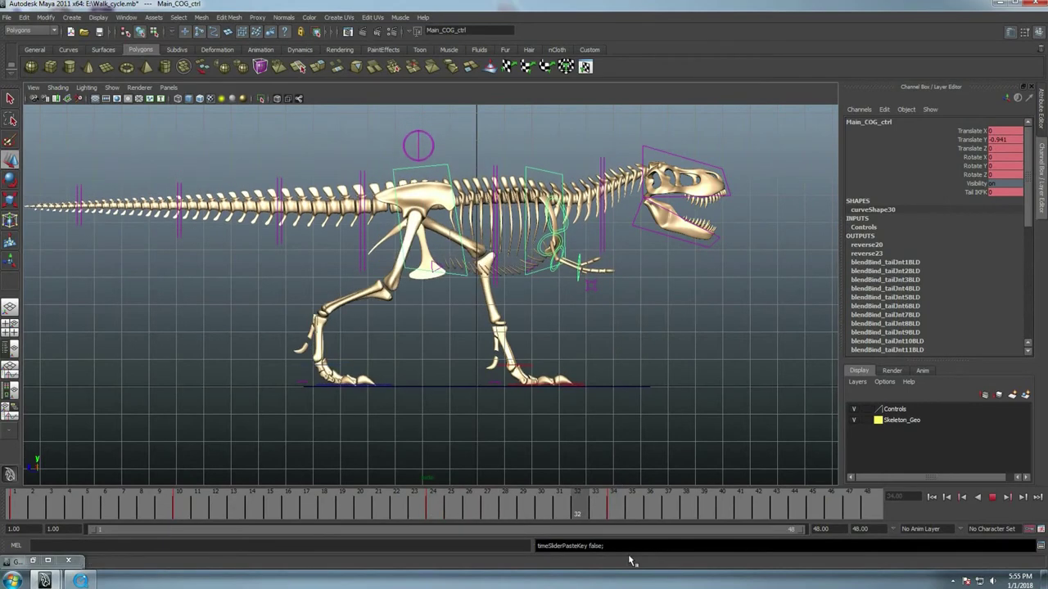
key(Down)
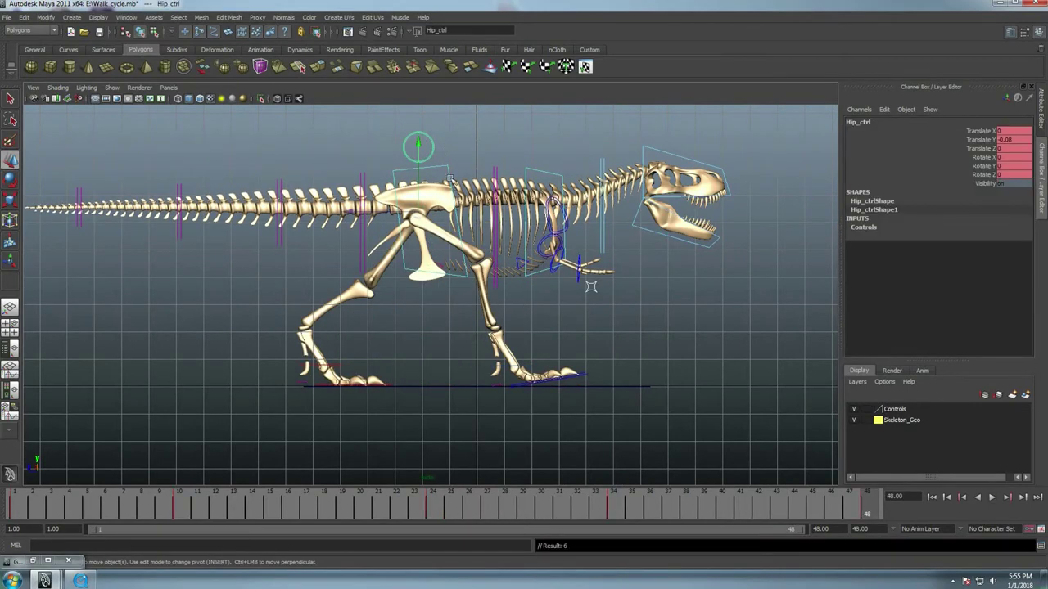
key(Up)
key(alt+v)
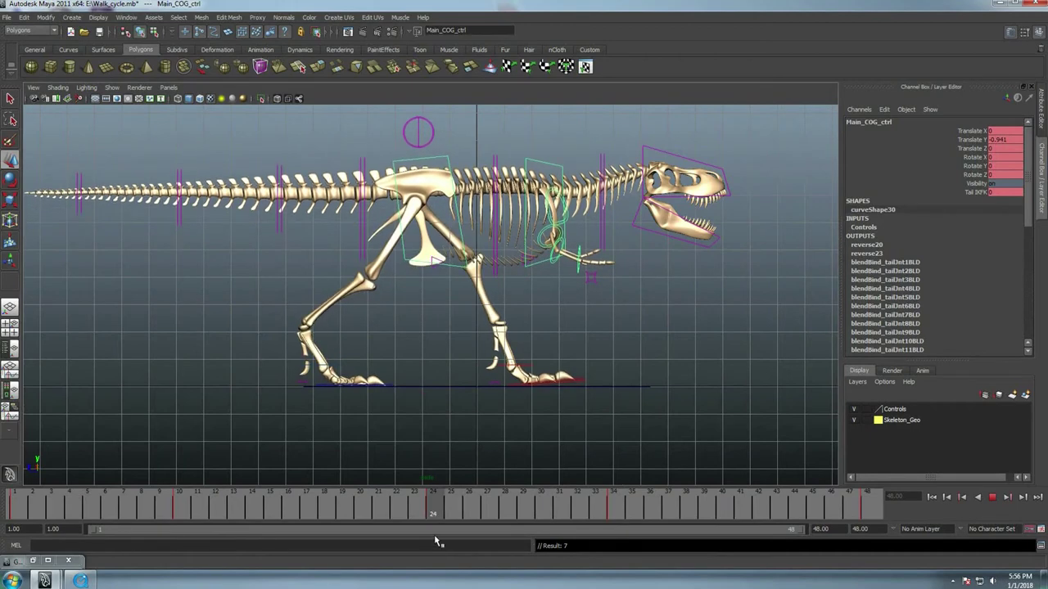
Copy the body control's frame 1 key and render a playblast preview of the walk
right_click(434, 510)
click(169, 509)
click(14, 509)
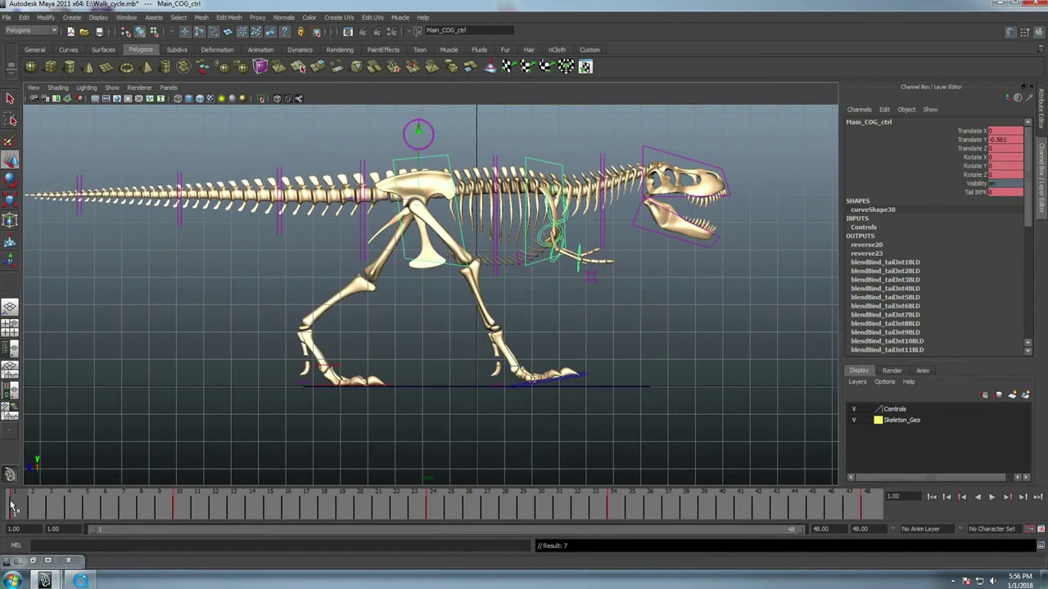
right_click(14, 507)
click(45, 363)
click(869, 509)
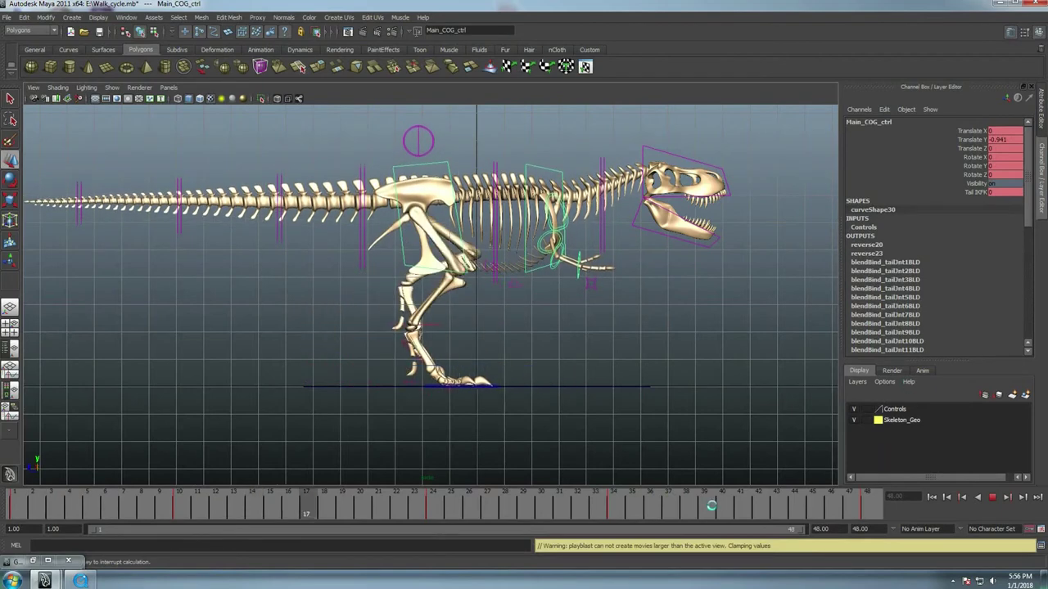
Stop and close the playblast, then paste the frame 1 body key onto frame 48
key(Escape)
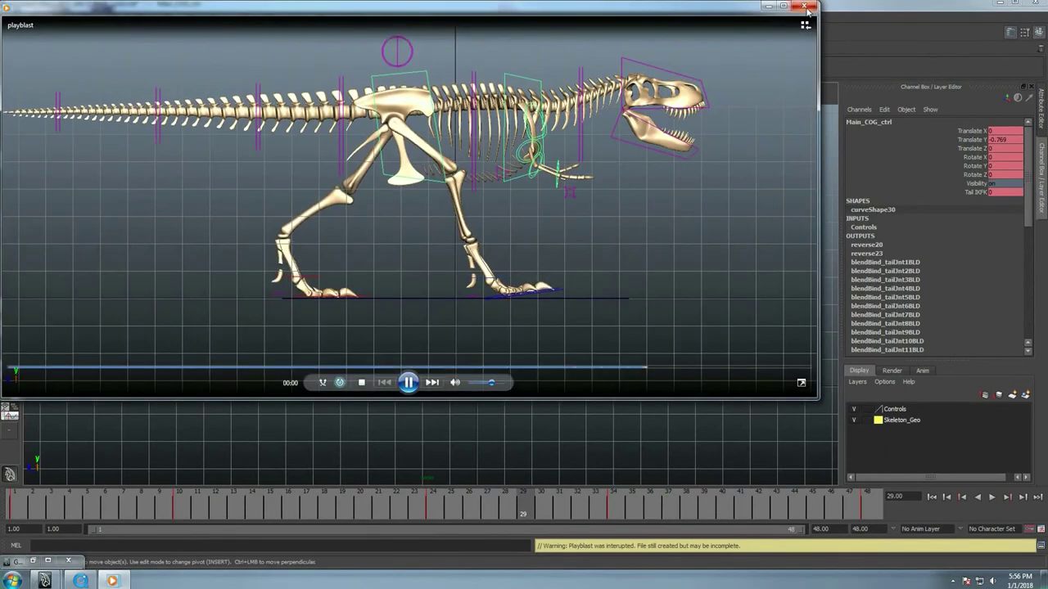
click(847, 397)
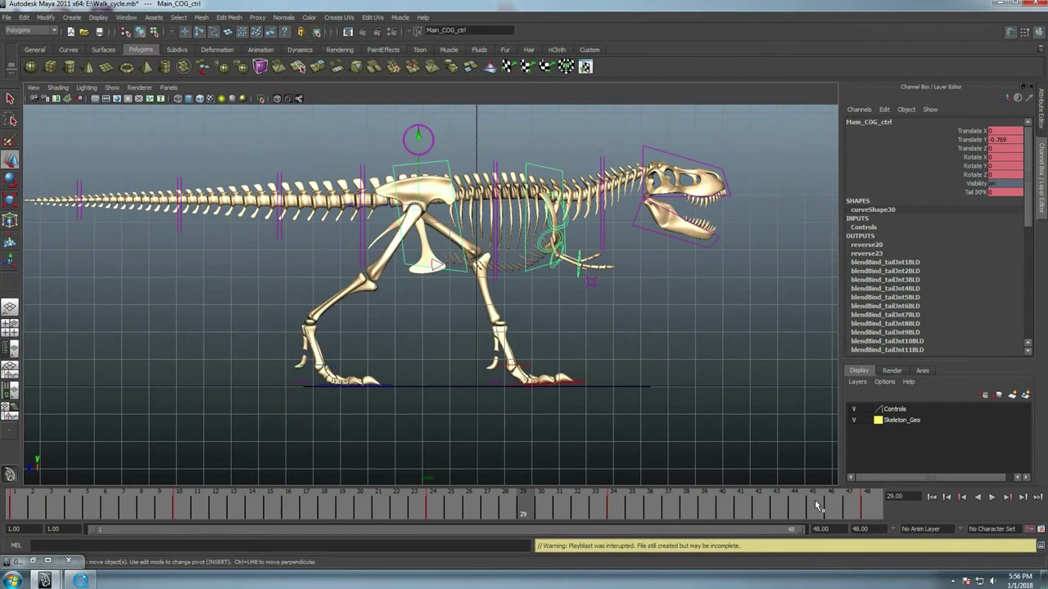
drag(816, 506, 868, 507)
right_drag(869, 507, 971, 385)
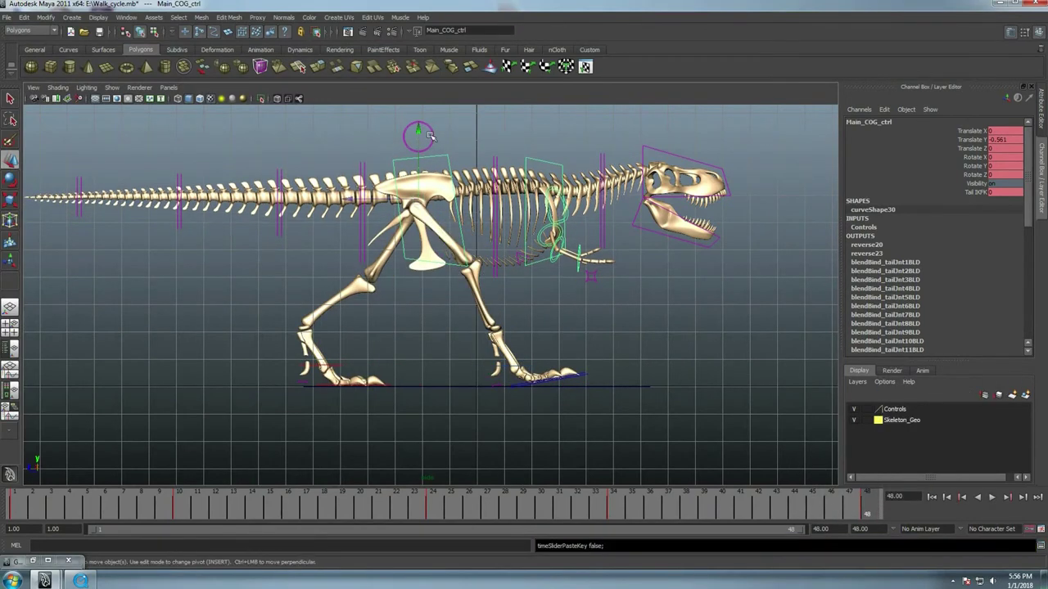
Copy the hip control's frame 1 key to frame 48 and play the loop
key(Down)
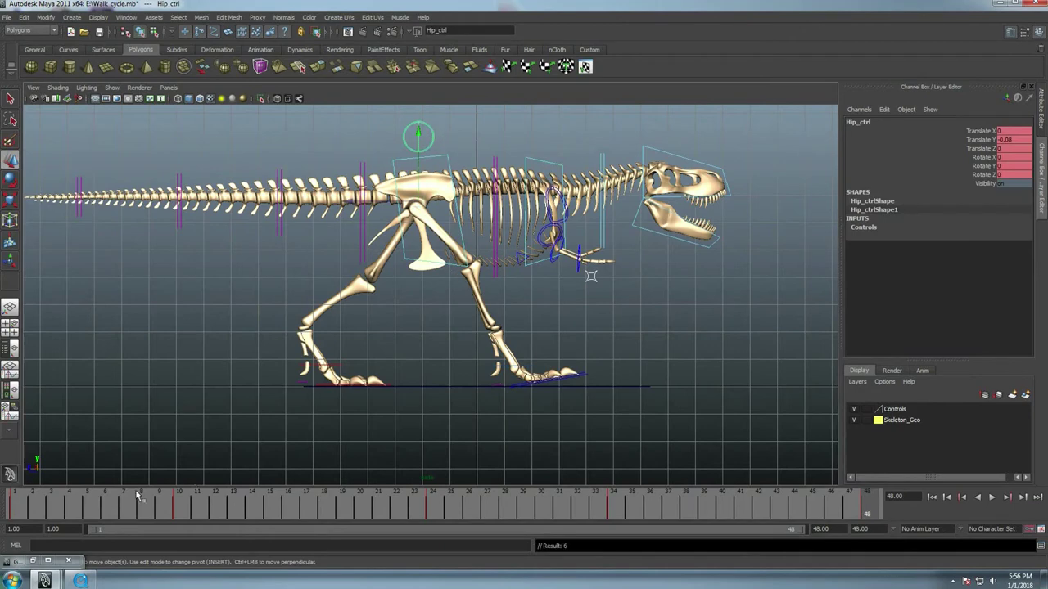
click(14, 506)
right_click(14, 507)
click(33, 369)
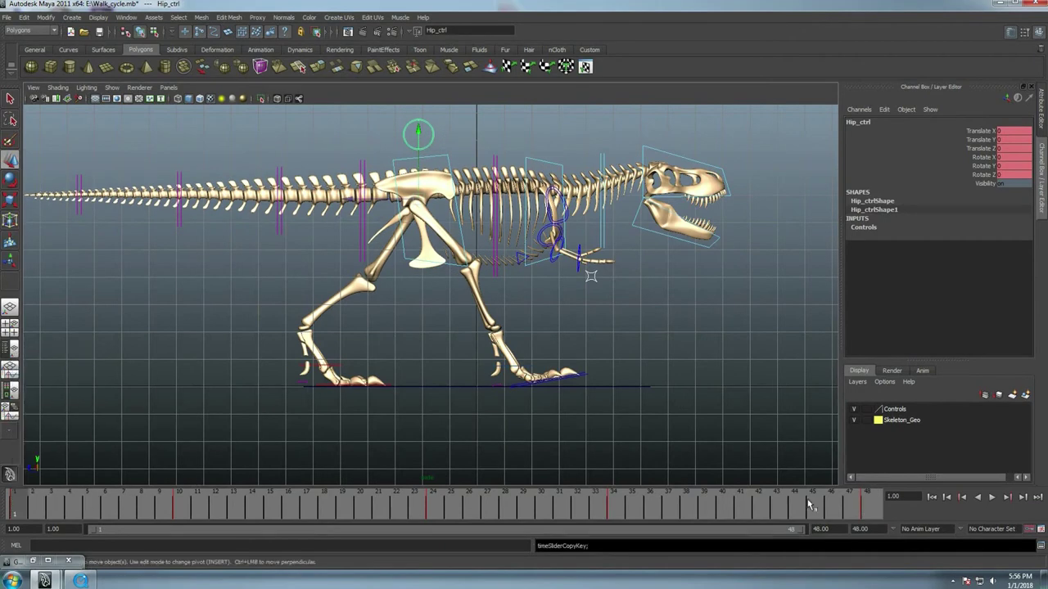
click(871, 503)
right_click(872, 504)
click(964, 379)
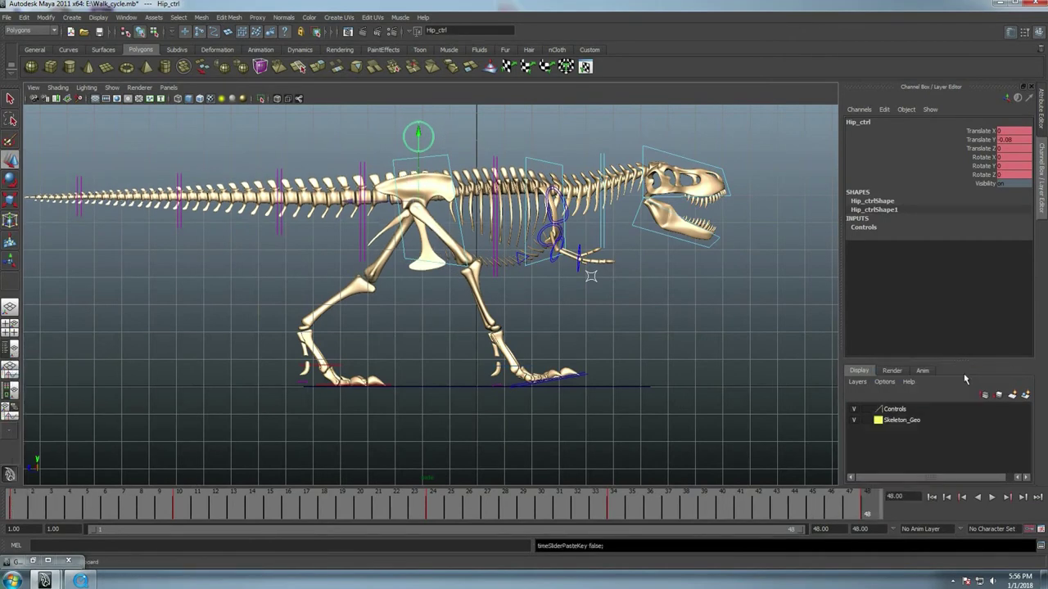
key(alt+v)
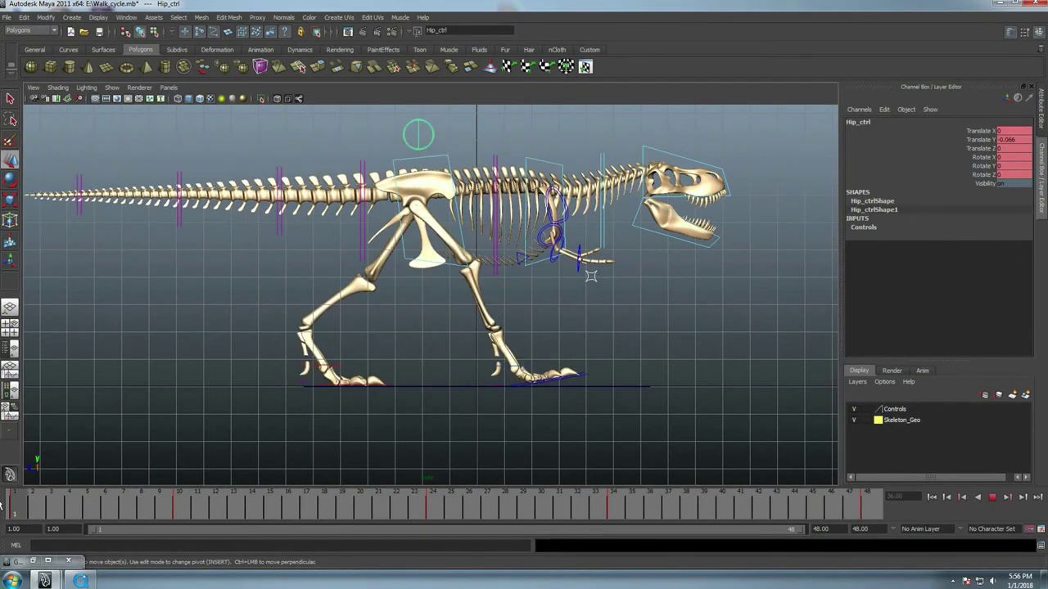
Select the first tail control and rotate it upward at frame 12
click(363, 164)
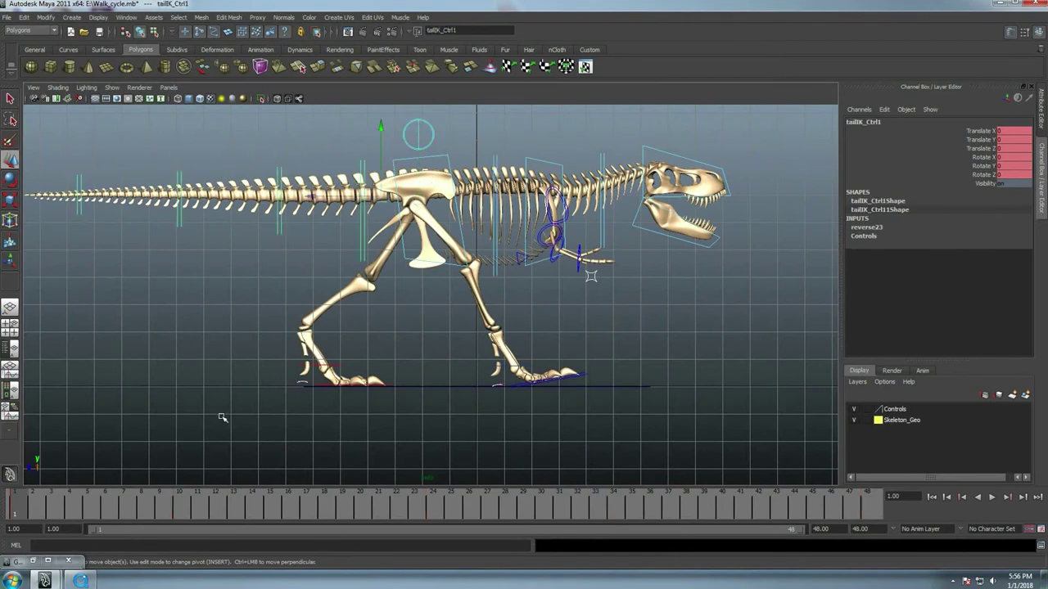
drag(59, 509, 437, 540)
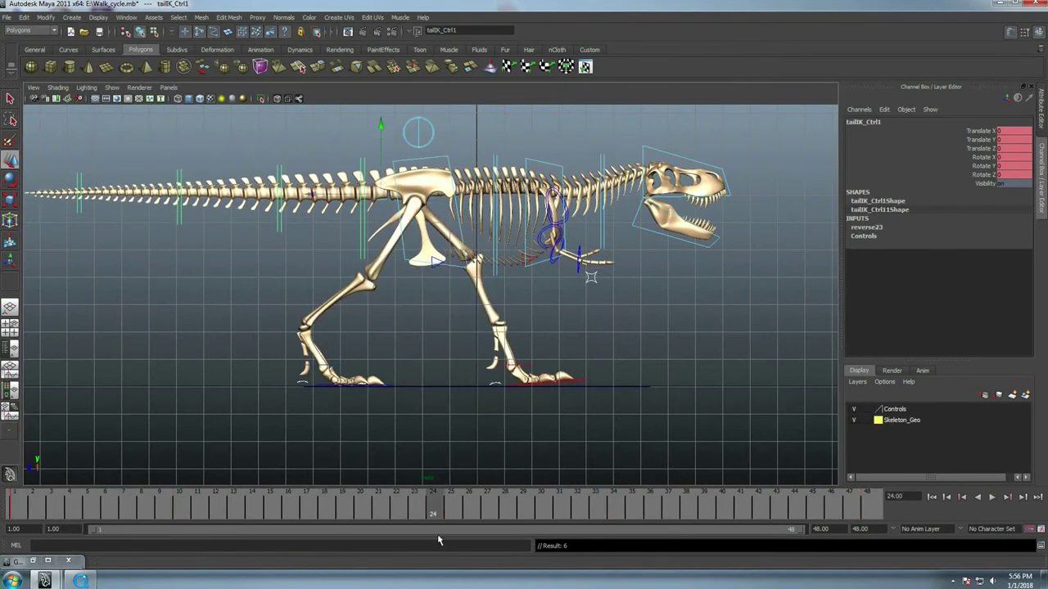
key(alt+v)
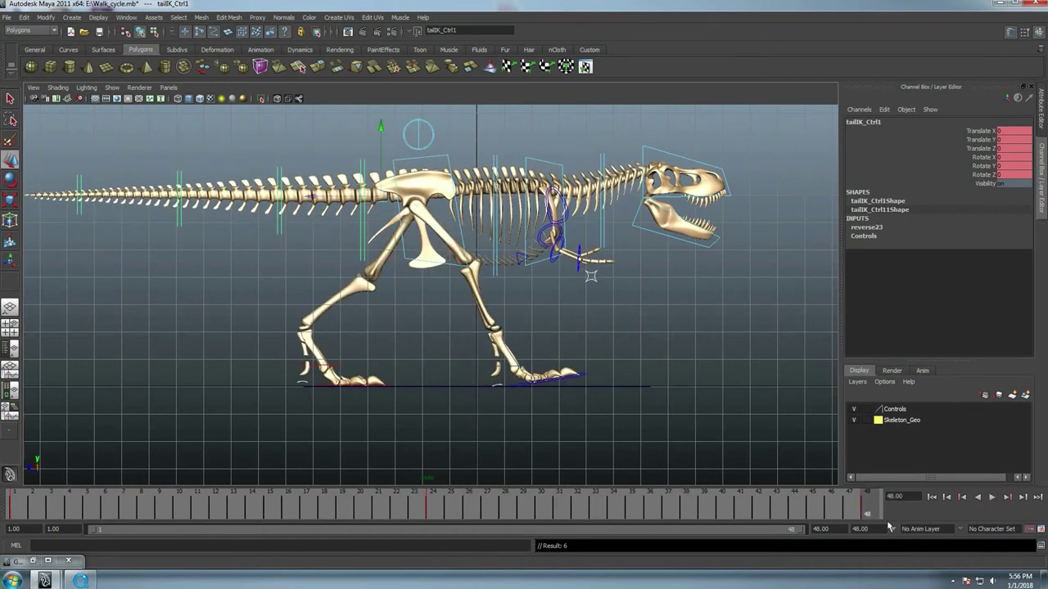
key(alt+v)
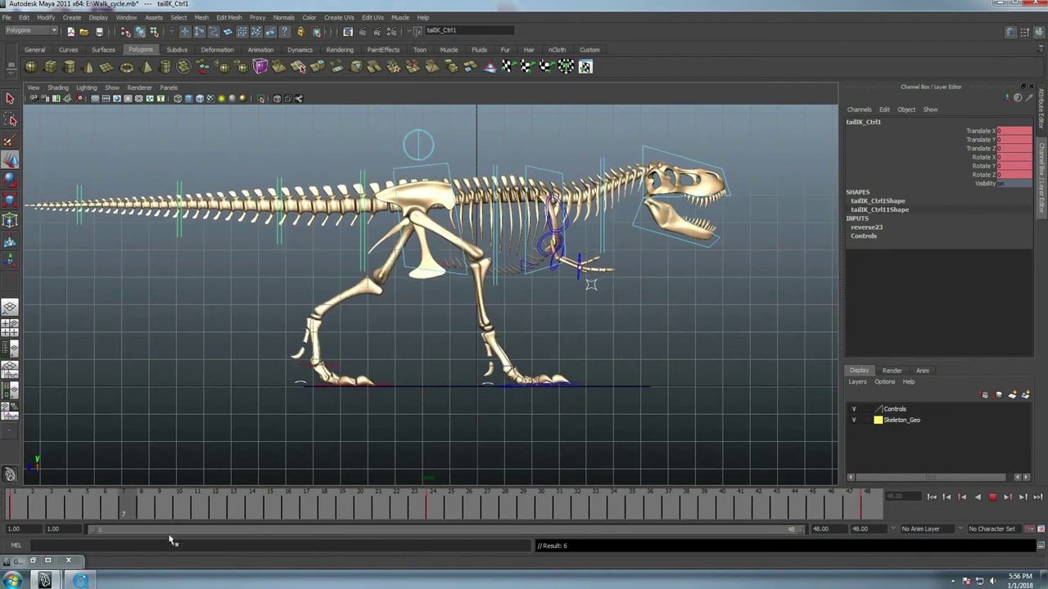
key(alt+v)
key(e)
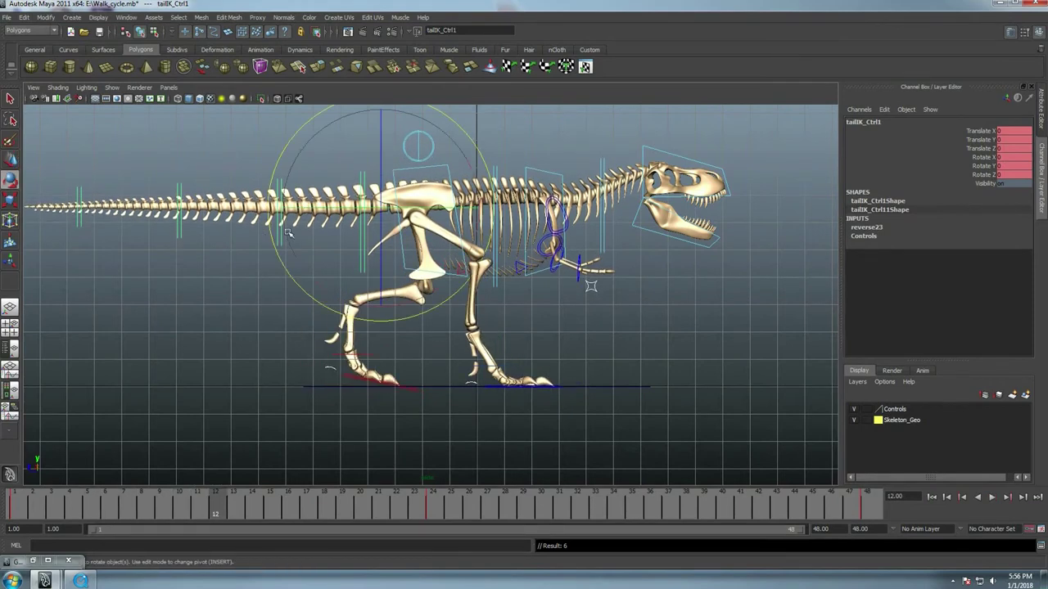
key(alt+v)
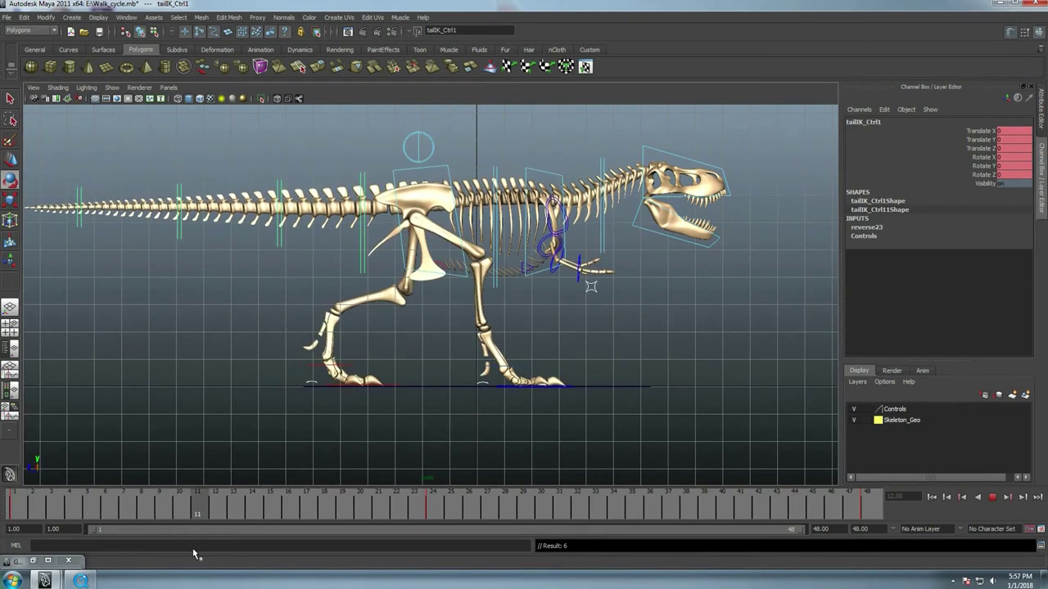
key(alt+v)
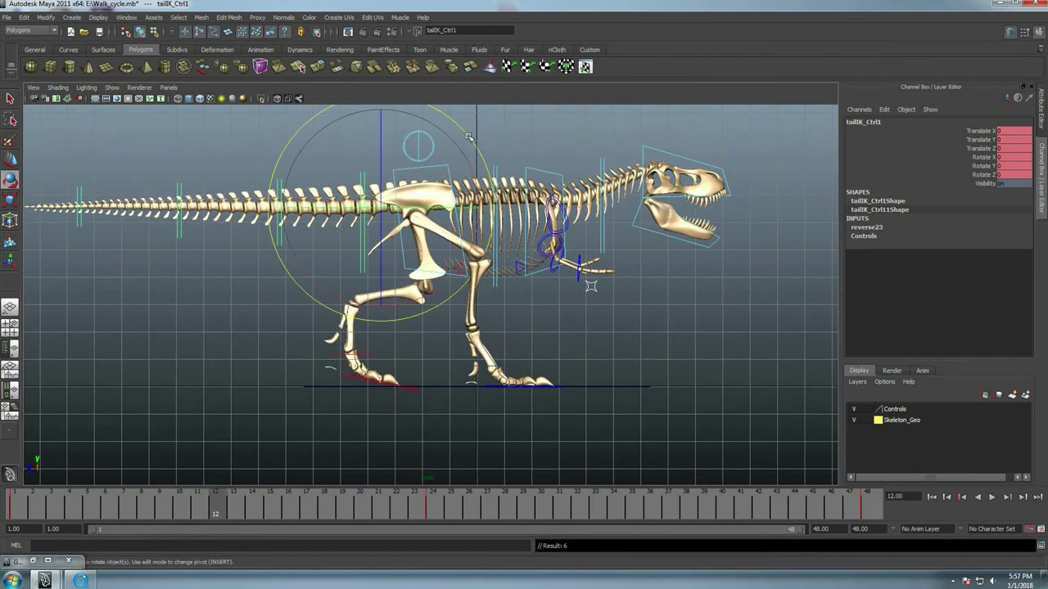
drag(468, 137, 475, 147)
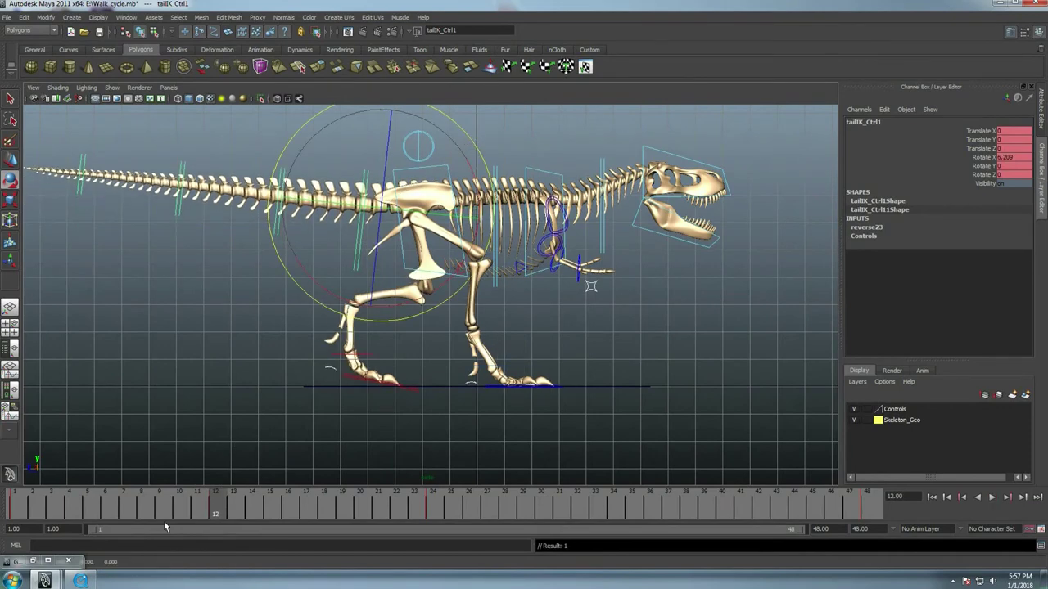
Copy the first tail control's frame 12 key onto frame 36
key(alt+v)
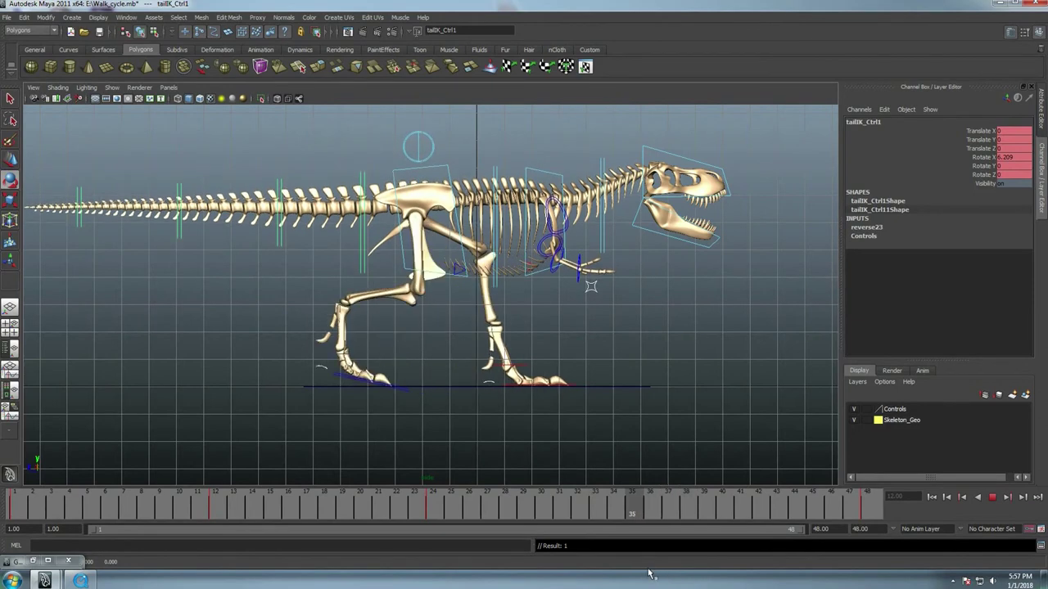
key(Escape)
key(e)
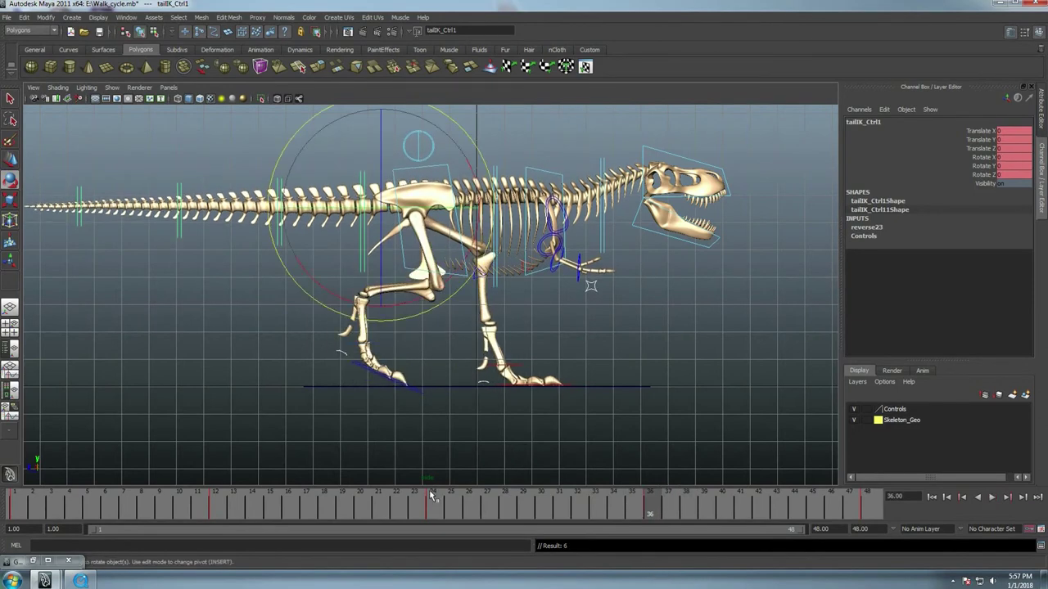
click(216, 505)
right_click(219, 505)
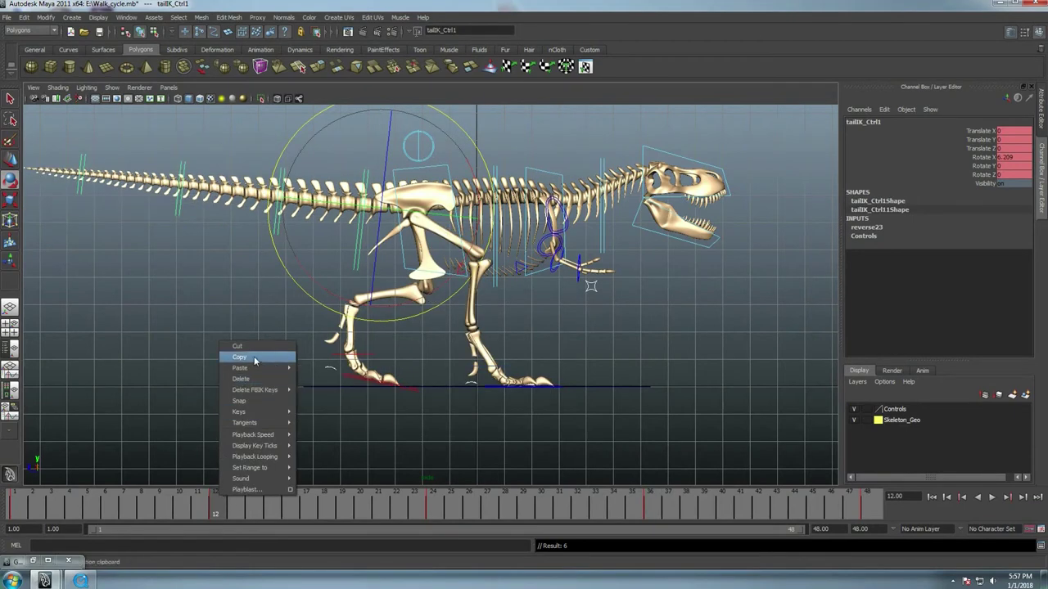
click(241, 359)
click(655, 508)
right_click(655, 507)
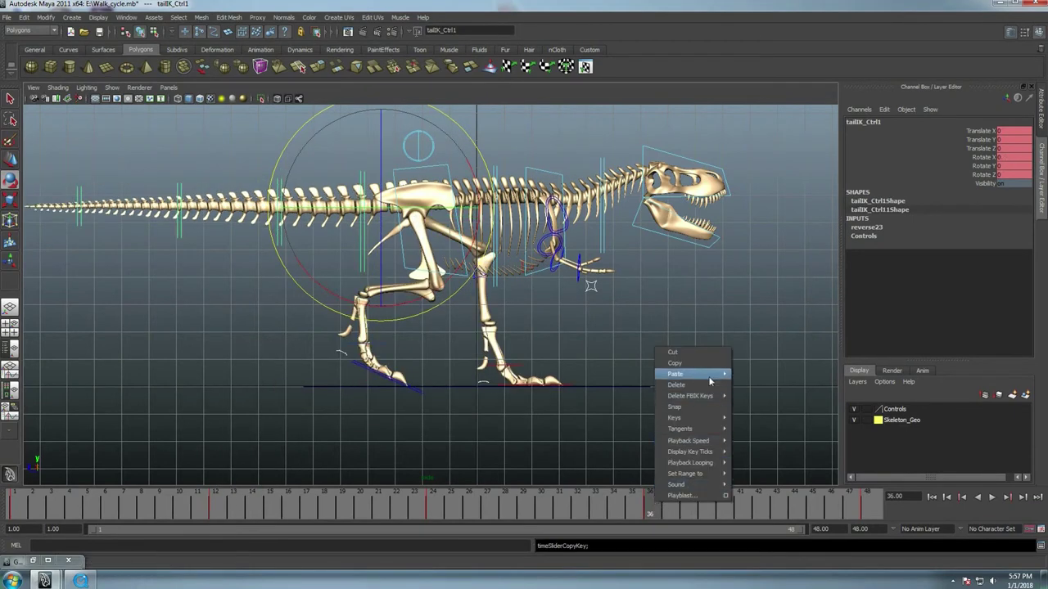
click(750, 381)
Play the walk to check the tail sway, then enlarge the skeleton and clear the selection
key(alt+v)
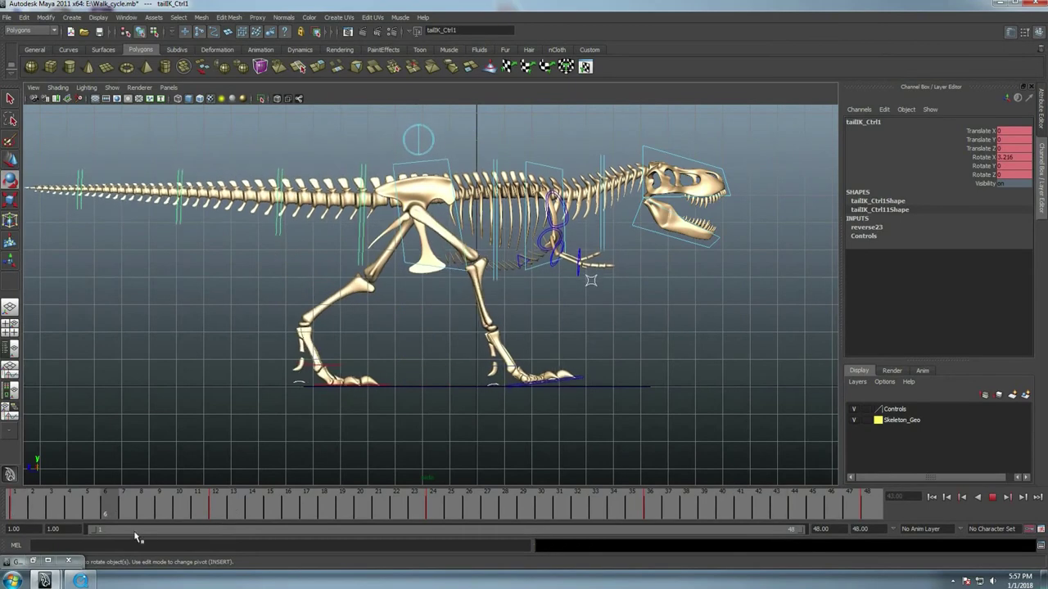
key(Escape)
alt+drag(352, 259, 301, 188)
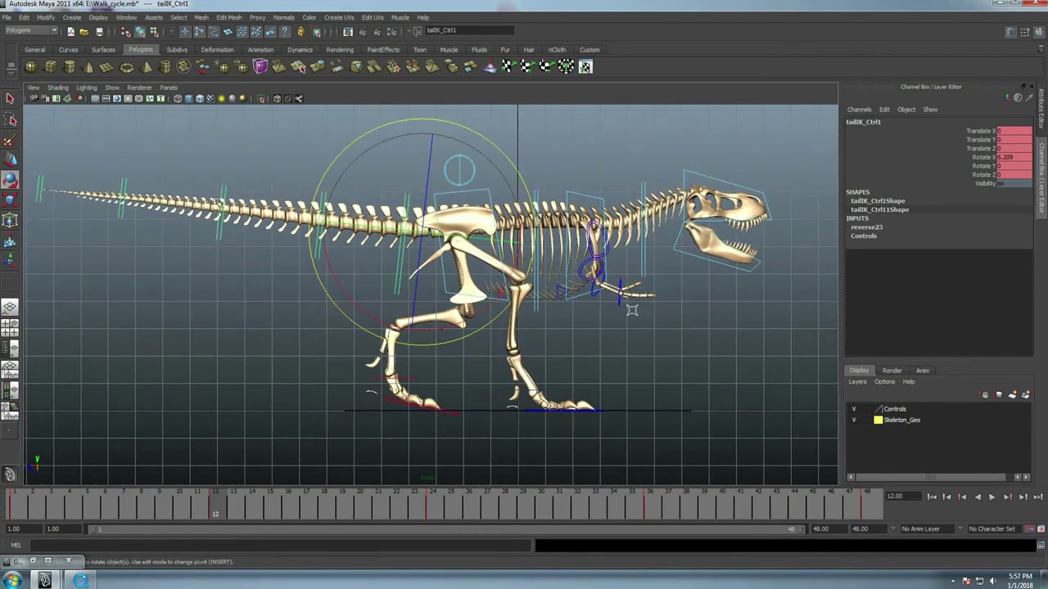
click(302, 188)
Select the second tail control and review the walk, stopping at frame 12
click(326, 203)
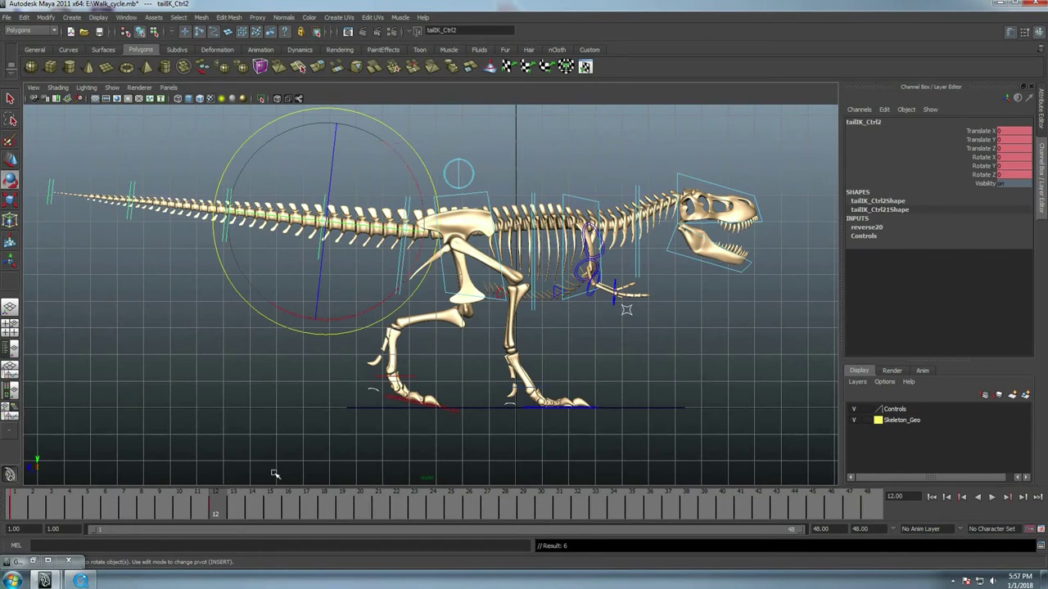
key(alt+v)
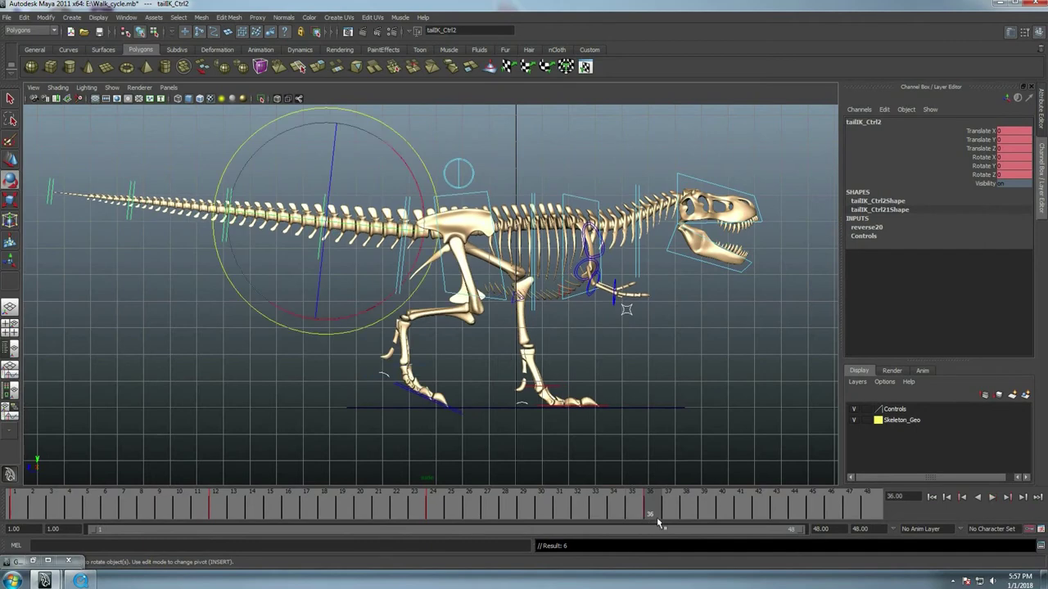
drag(291, 520, 214, 516)
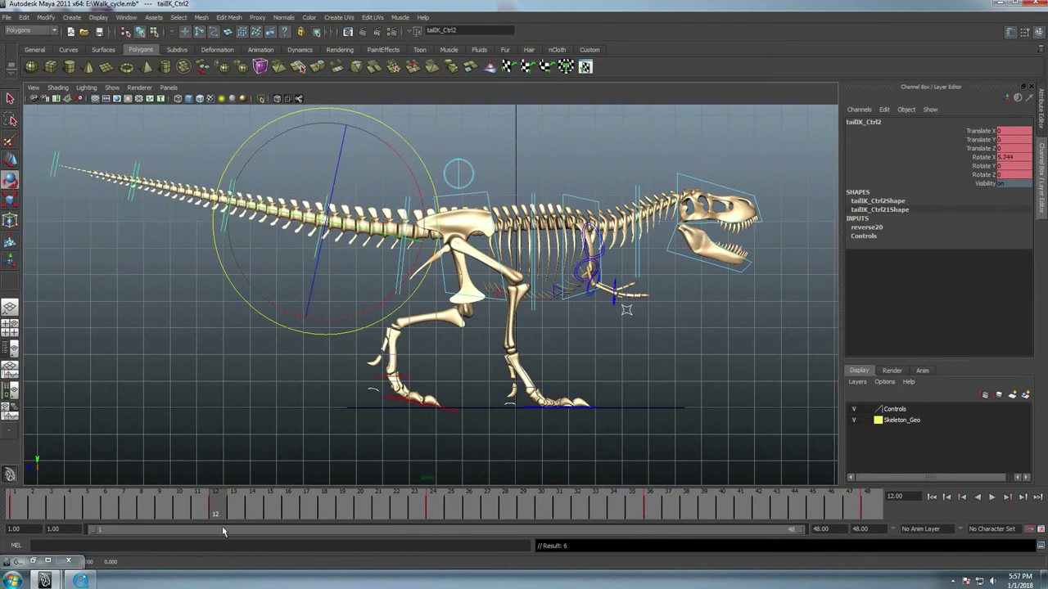
key(alt+v)
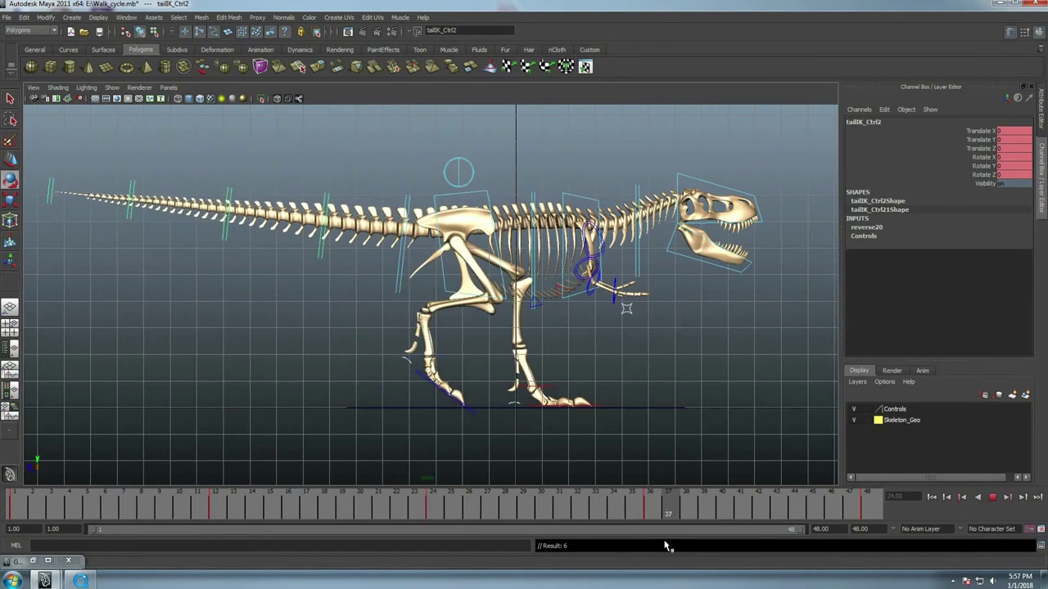
click(216, 501)
Copy the second tail control's frame 12 key to frame 36, play back, and select the third tail control
right_click(220, 499)
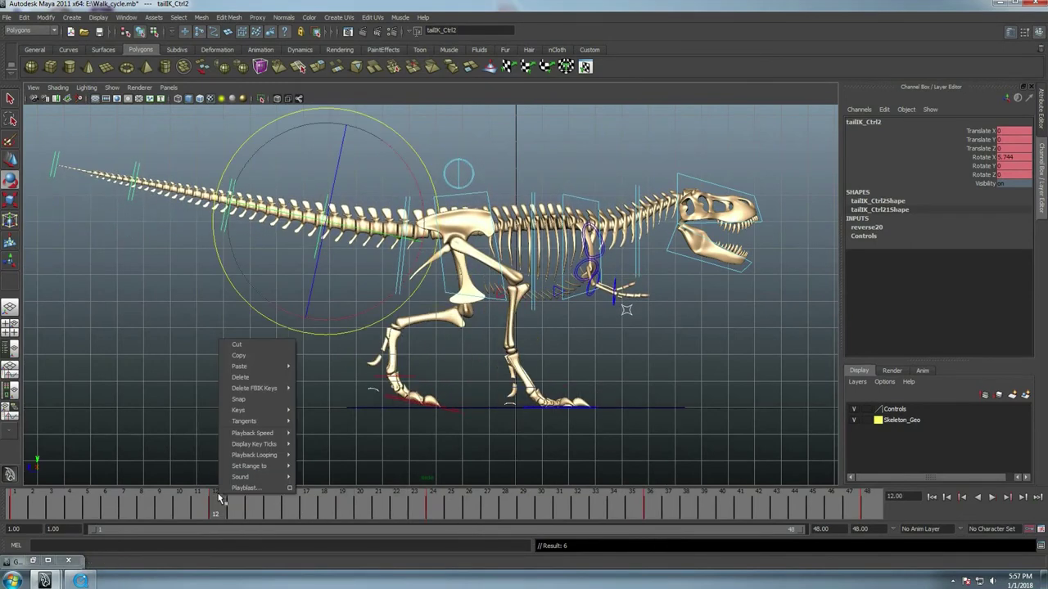
click(237, 355)
click(649, 506)
right_click(652, 505)
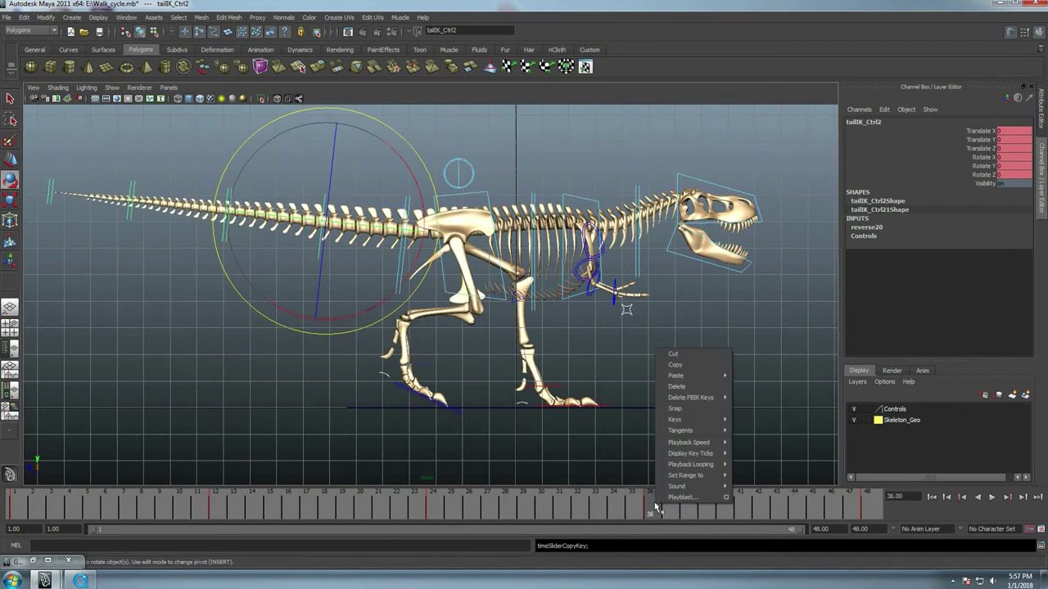
click(754, 384)
key(alt+v)
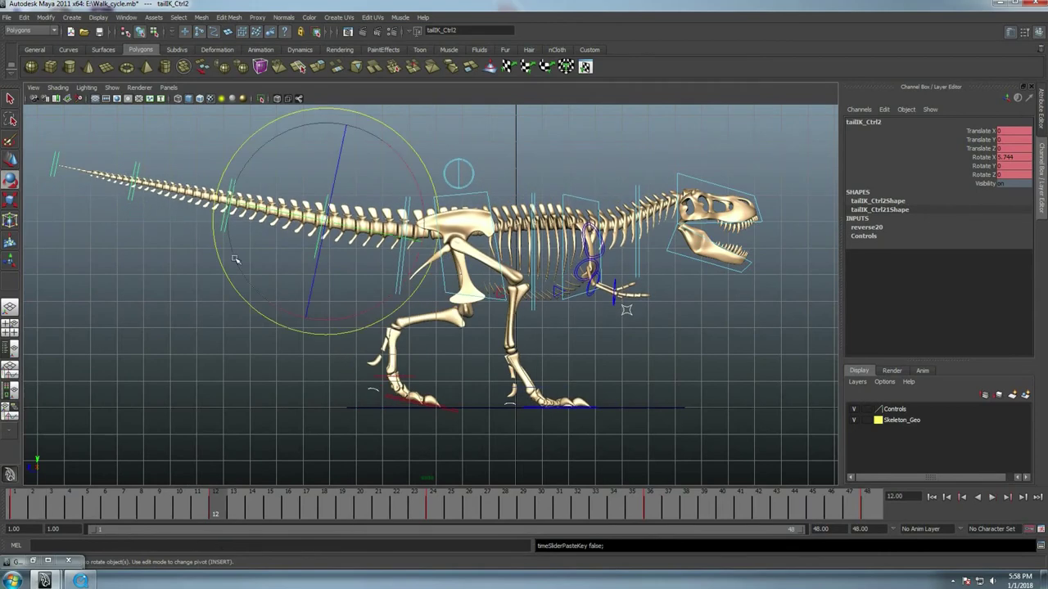
click(178, 143)
click(248, 153)
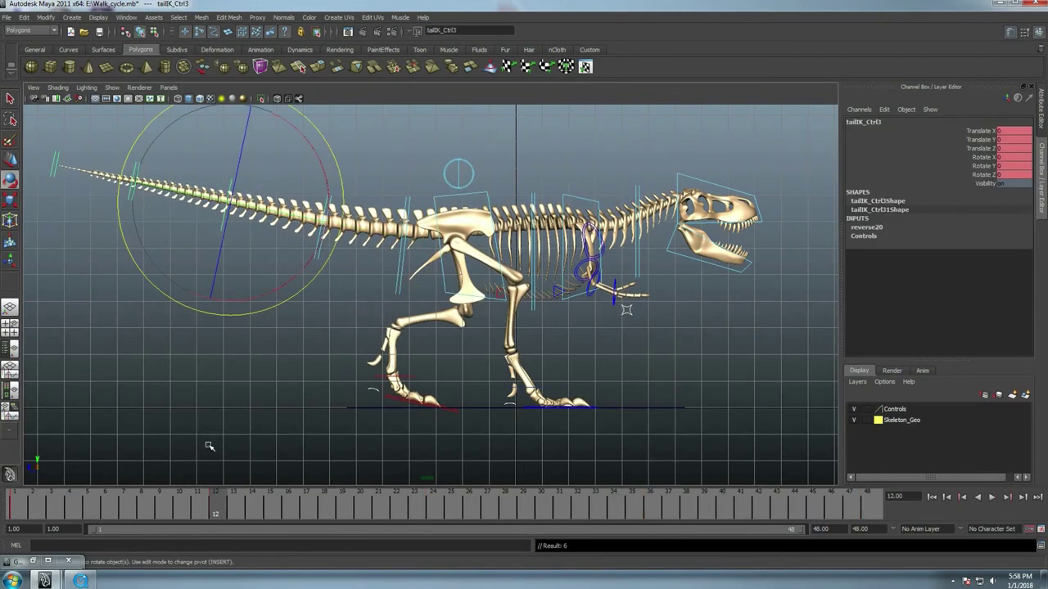
Rotate the third tail control to straighten it at frame 12 and lift the tip at frame 24
mouse_move(211, 504)
mouse_down()
mouse_move(195, 513)
mouse_move(443, 531)
mouse_move(676, 524)
mouse_up()
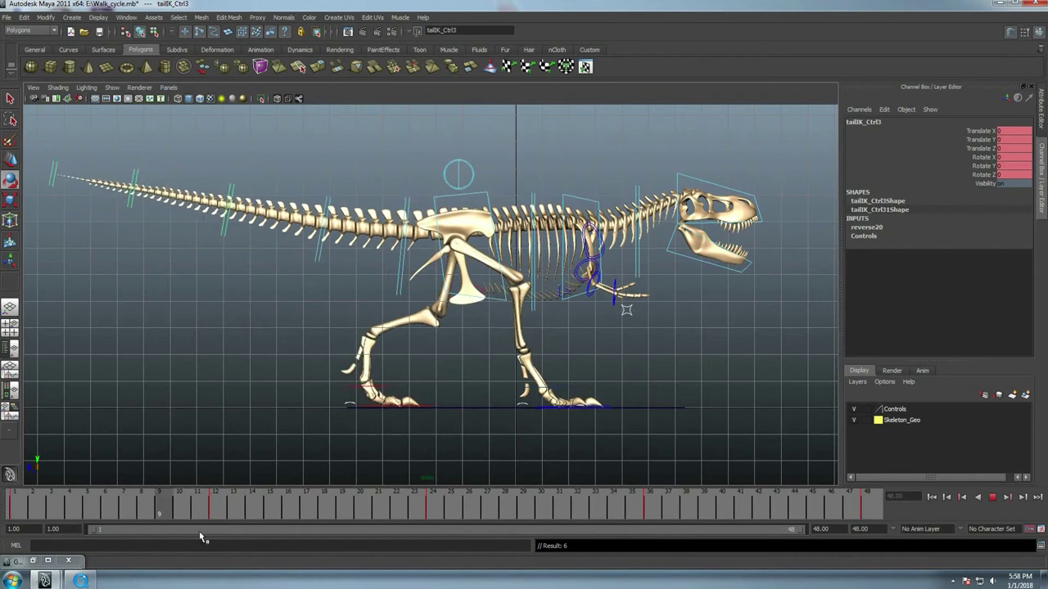
key(Escape)
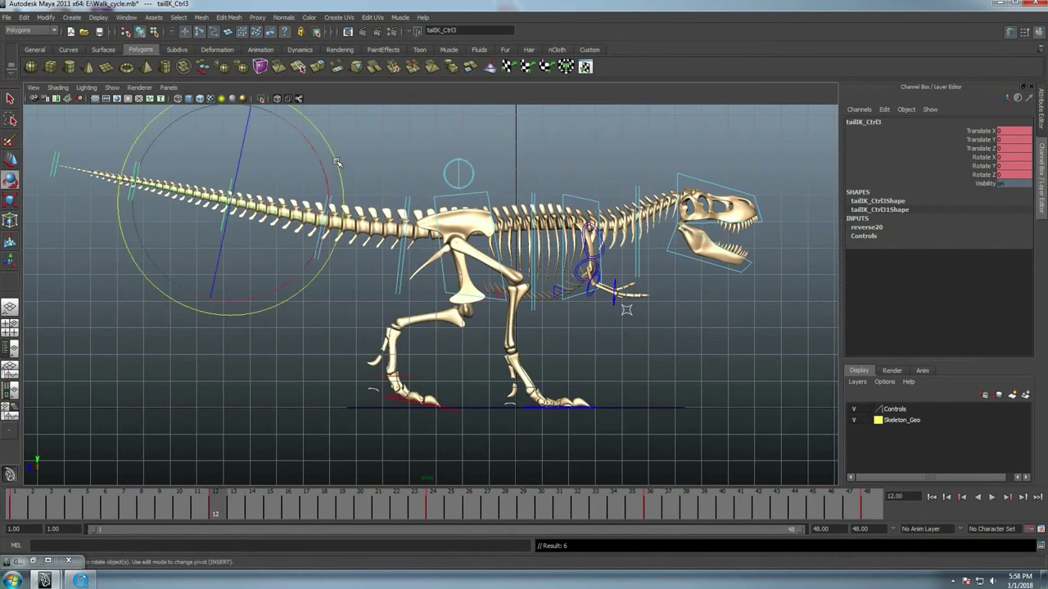
drag(335, 161, 320, 144)
key(alt+v)
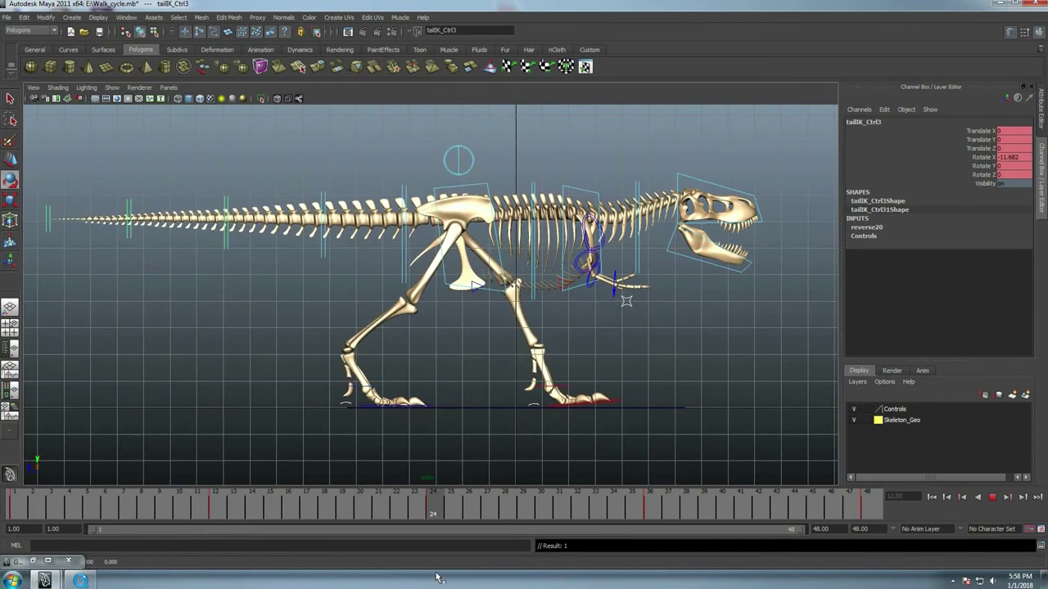
key(Escape)
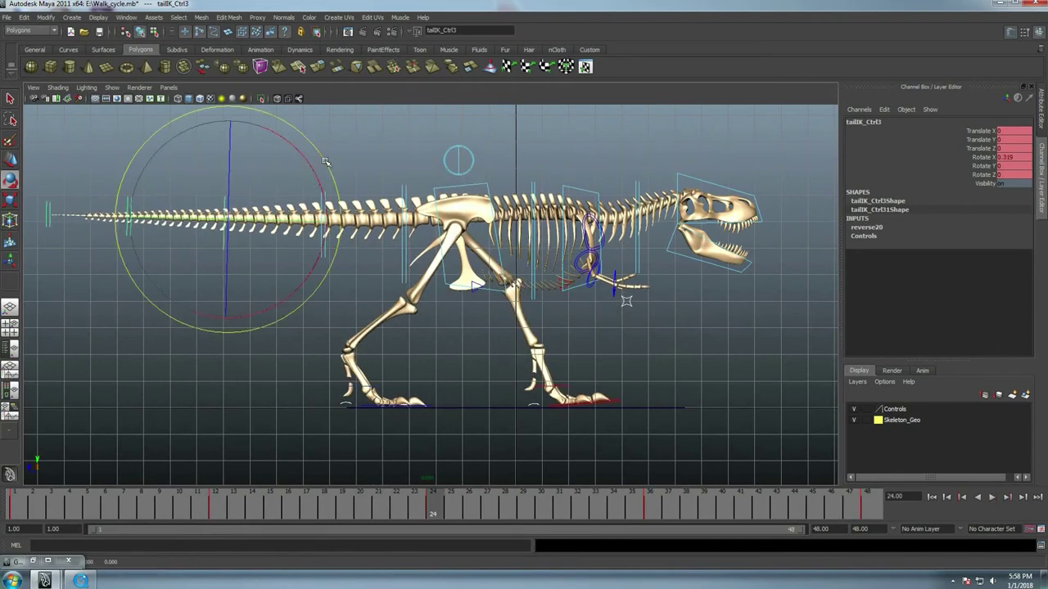
drag(325, 162, 327, 170)
key(alt+v)
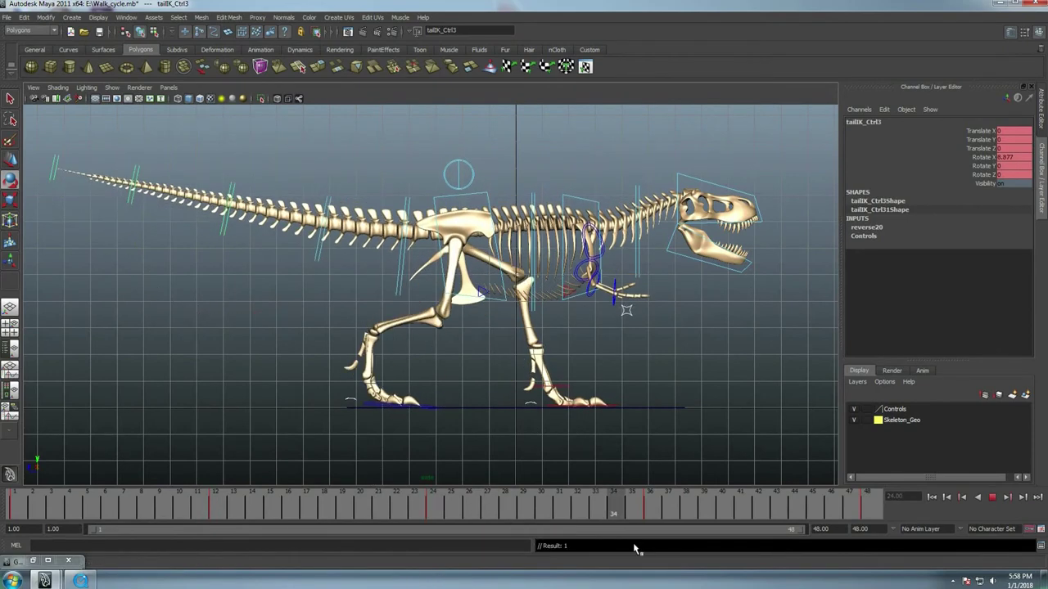
key(Escape)
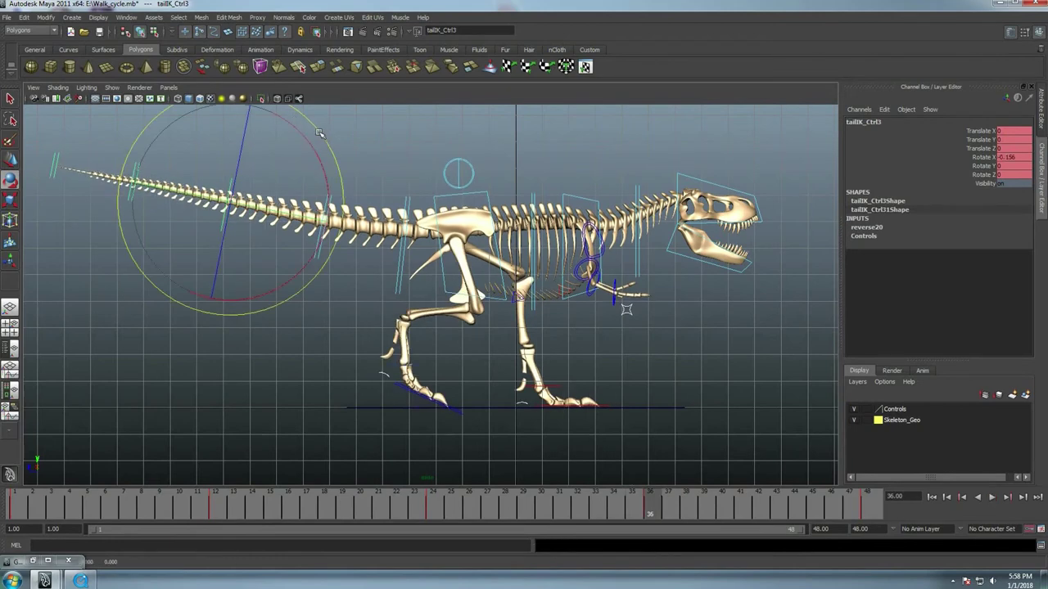
key(alt+v)
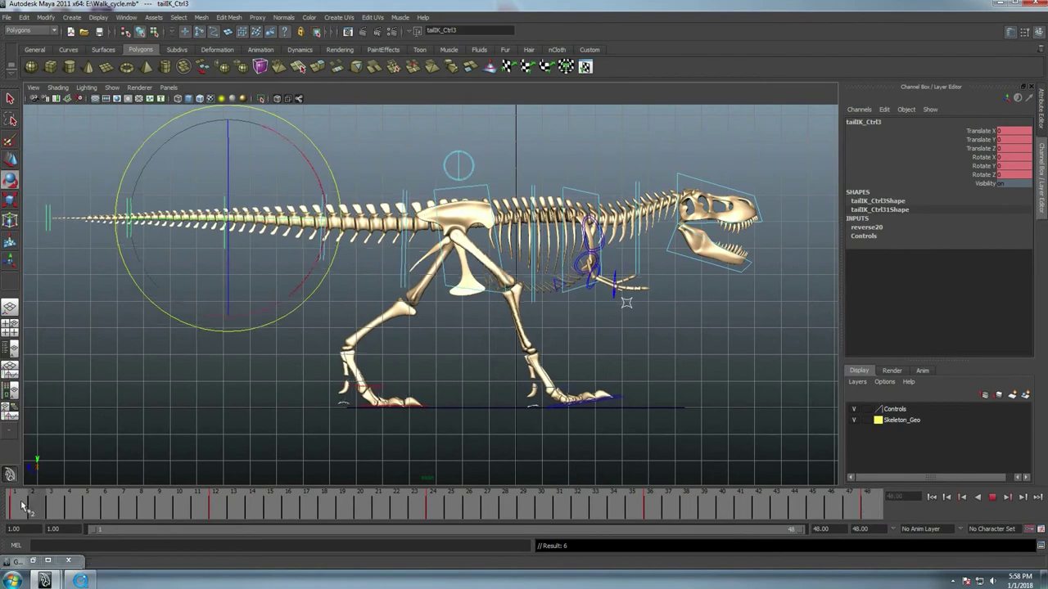
Copy the tail control's frame 1 keys onto frame 48 and play the cycle
right_click(24, 505)
click(48, 361)
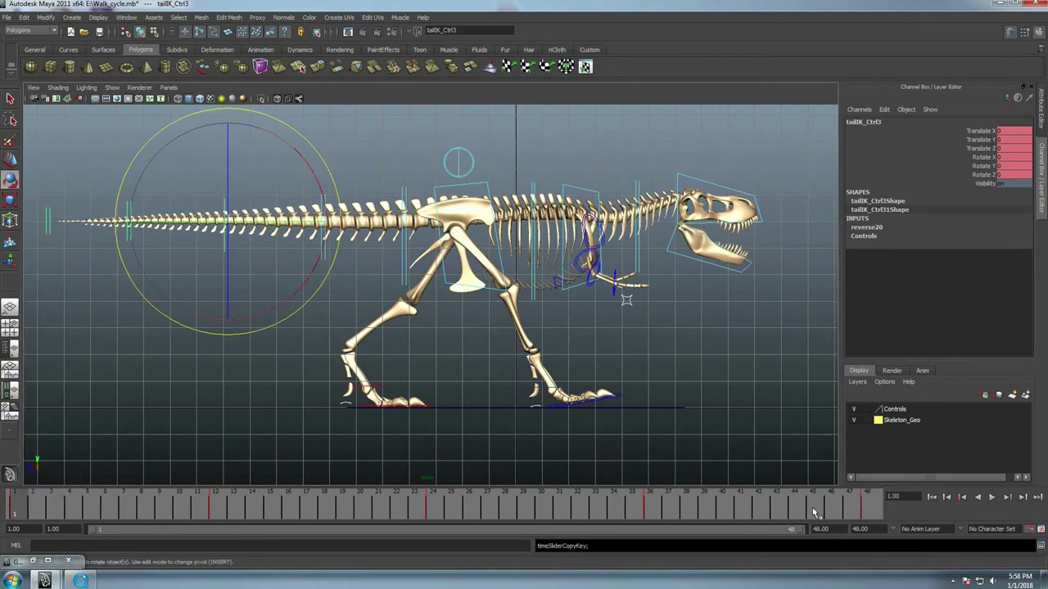
right_click(859, 509)
click(962, 385)
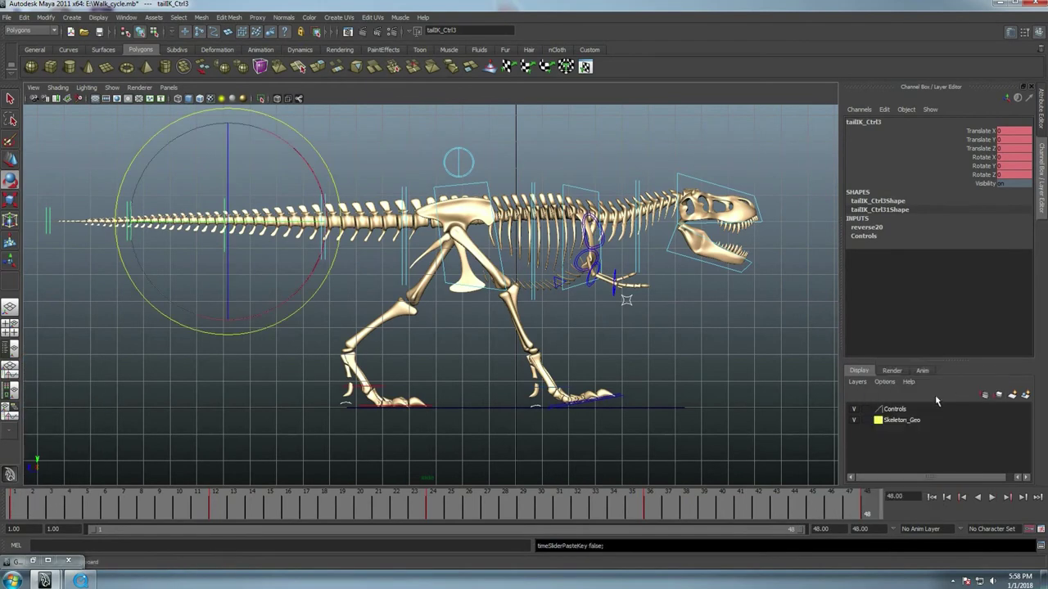
key(alt+v)
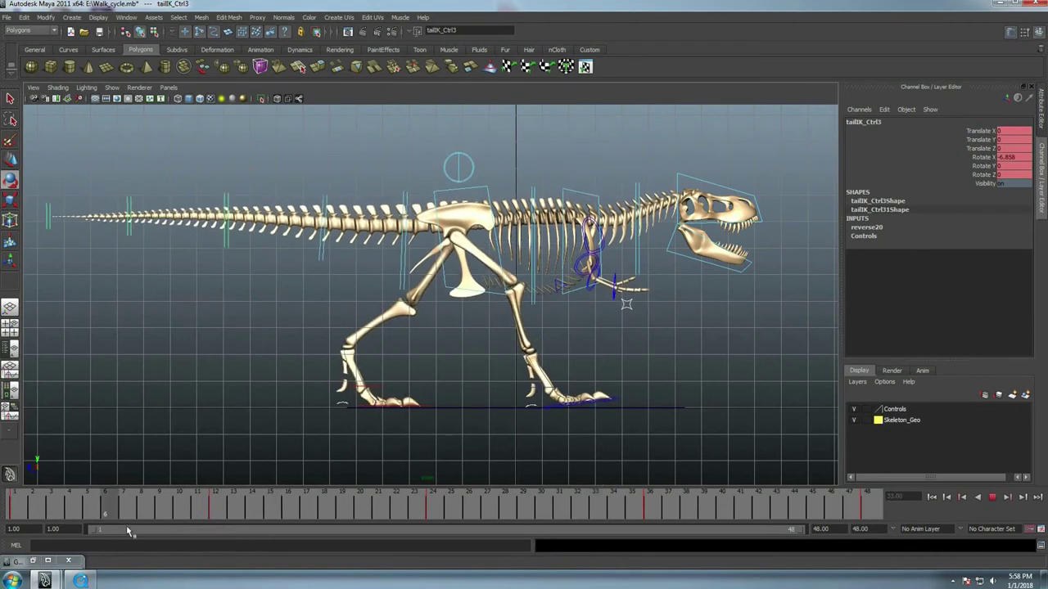
Review the tail at frame 12, selecting the middle and then the outer tail control
key(Escape)
click(327, 298)
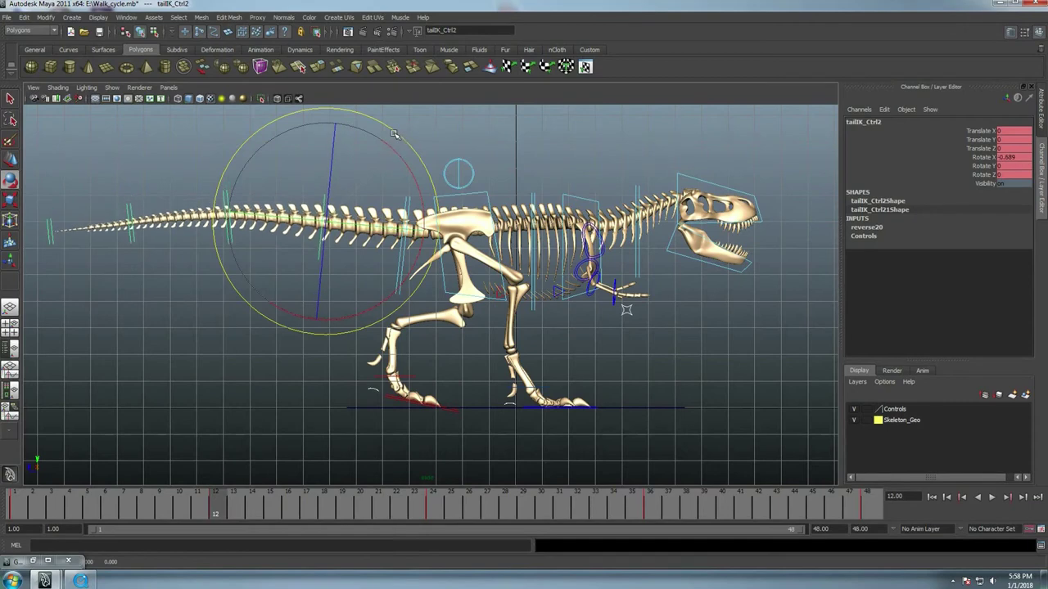
key(alt+v)
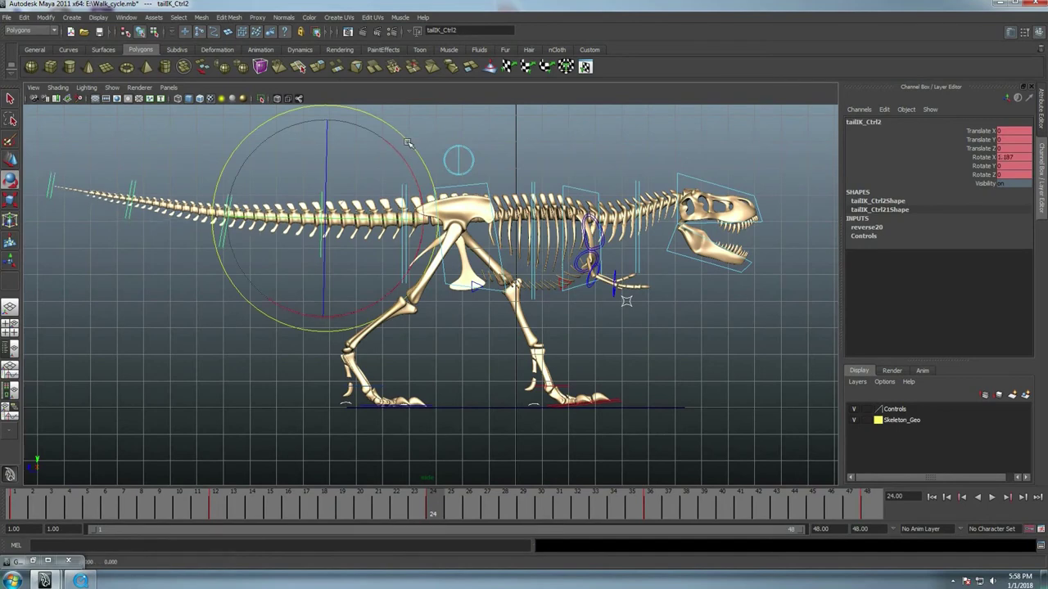
key(alt+v)
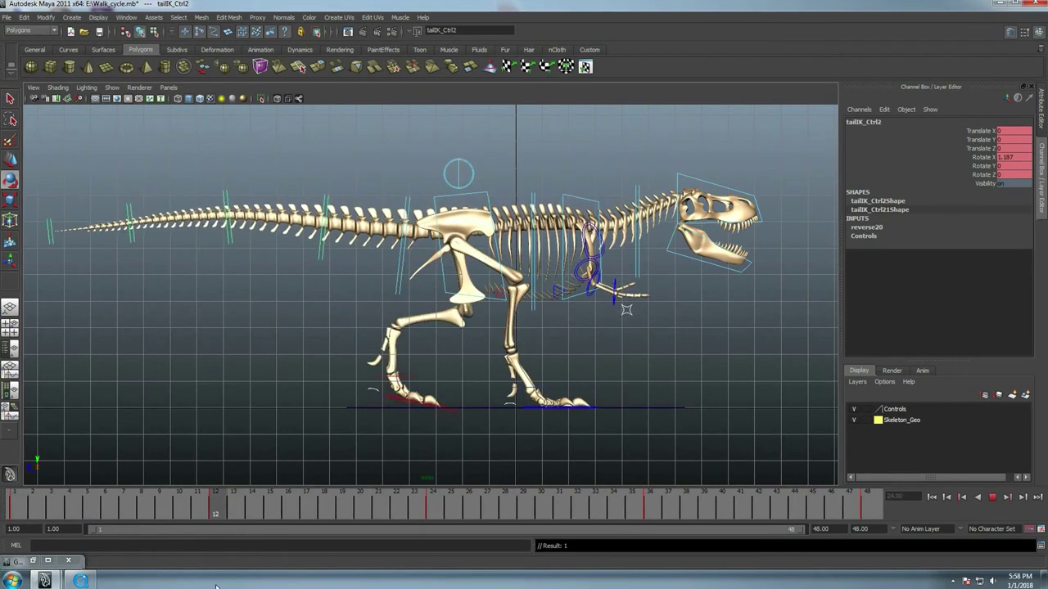
click(226, 209)
key(alt+v)
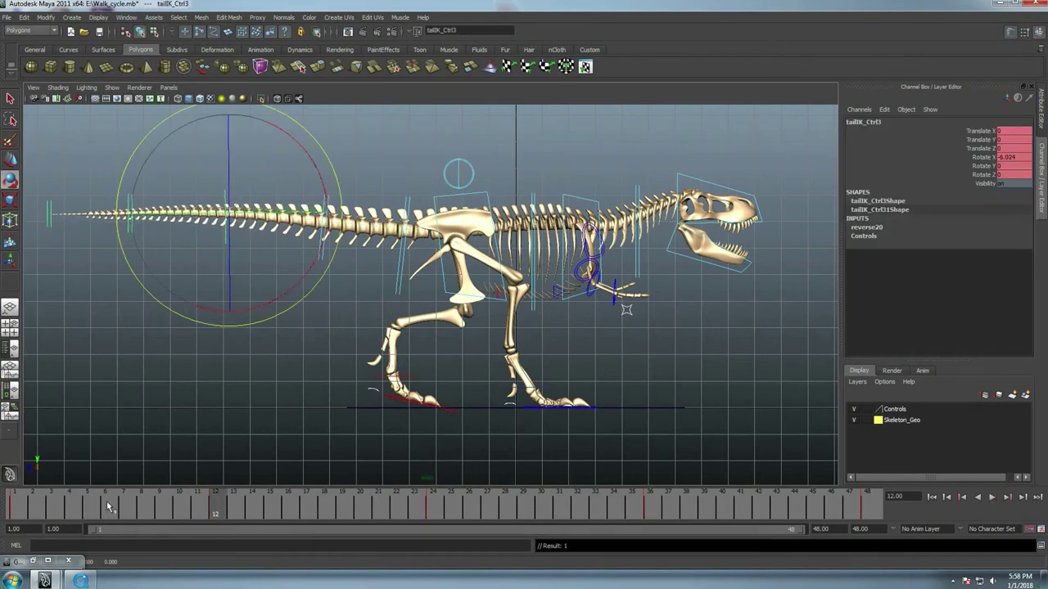
Check the outer tail's frame 12 pose, then select the hip-end tail control and replay the cycle
key(alt+v)
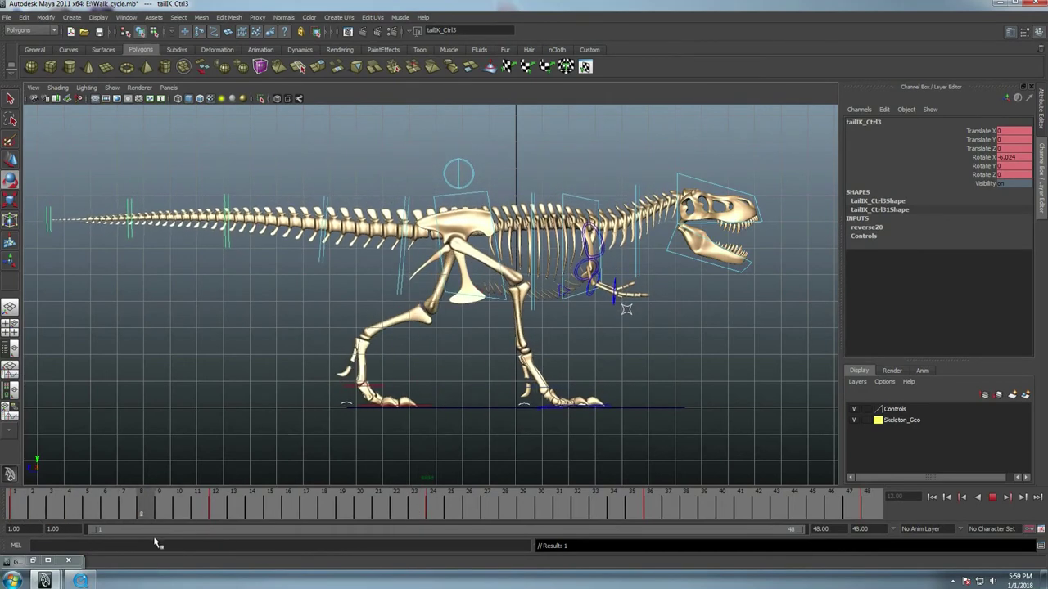
key(alt+v)
key(e)
click(407, 202)
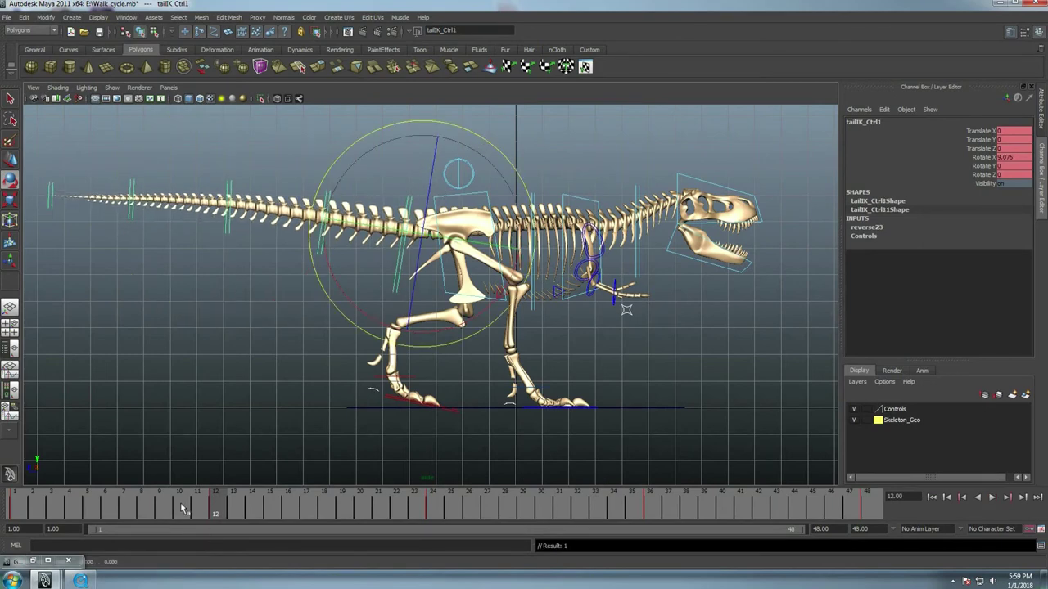
click(13, 503)
key(alt+v)
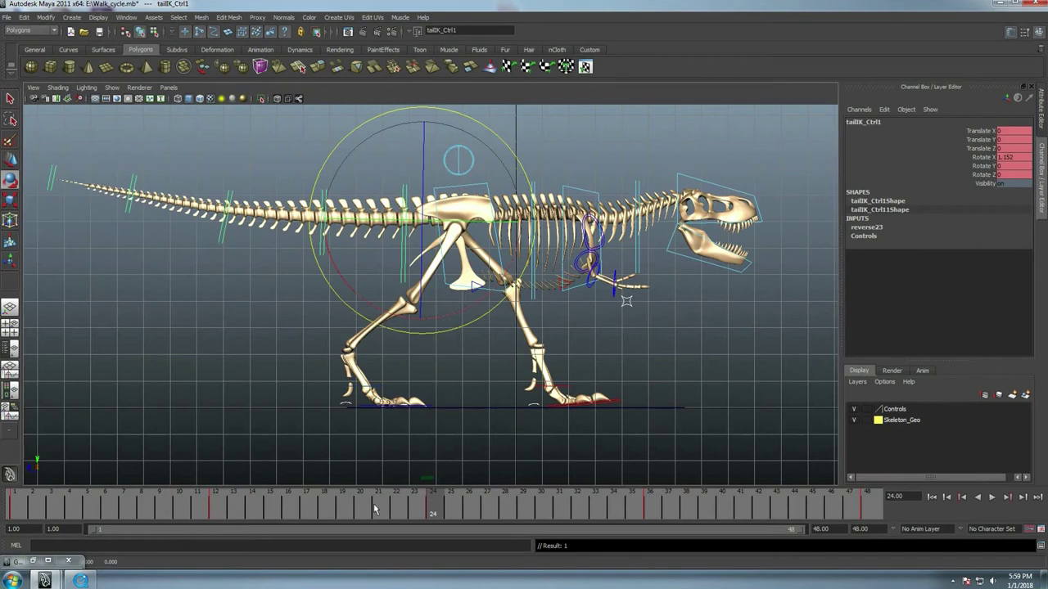
click(48, 514)
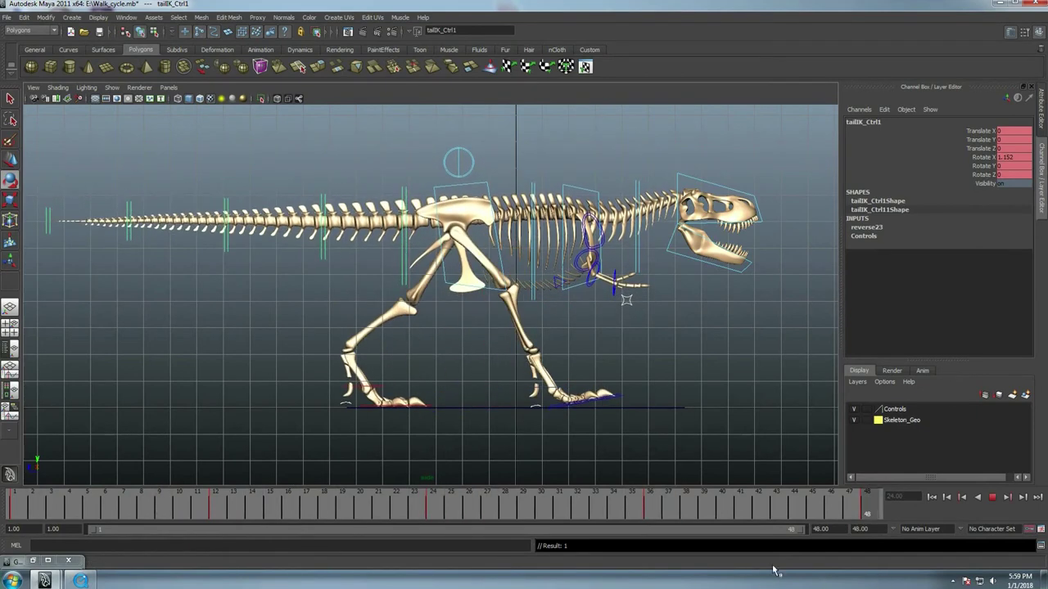
key(e)
key(alt+v)
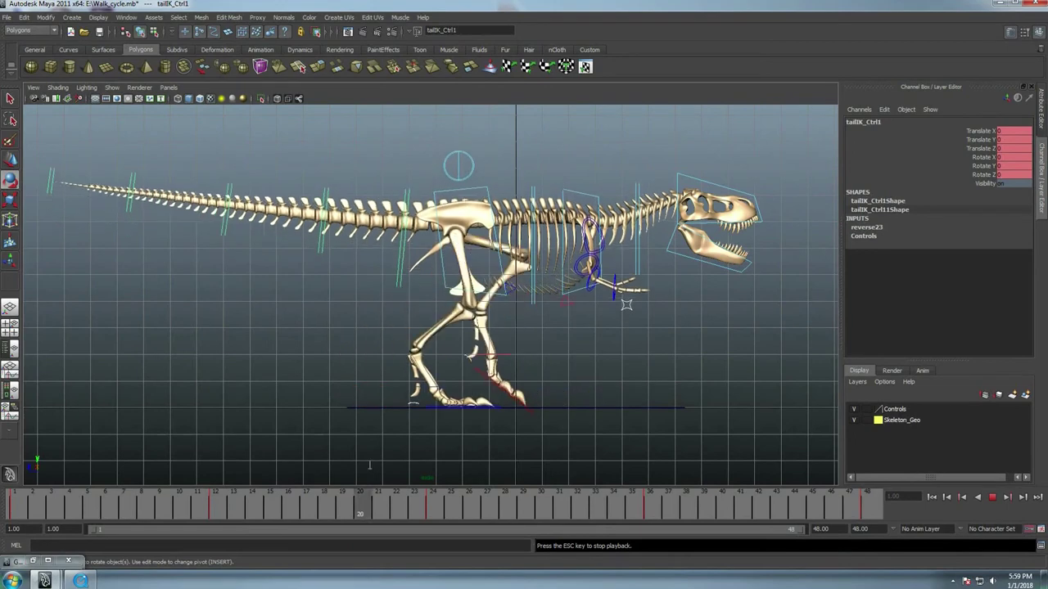
Frame tailIK_Ctrl1's Rotate X curve in the Graph Editor, flatten its peak and dip tangents, then minimize the editor
key(Escape)
click(33, 562)
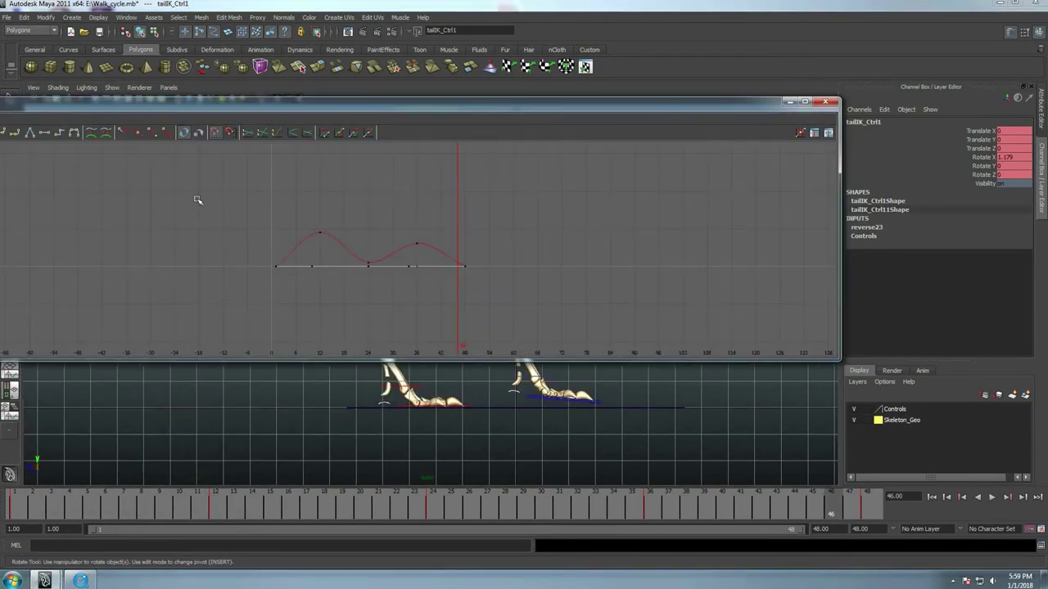
drag(196, 200, 610, 293)
key(f)
scroll(382, 263, down, 3)
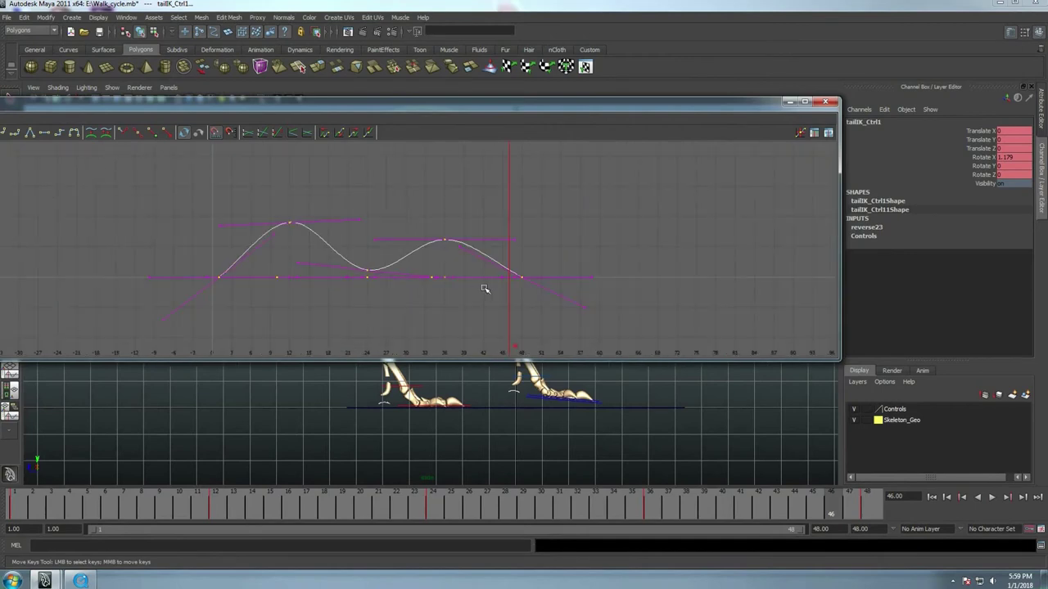
scroll(485, 288, up, 2)
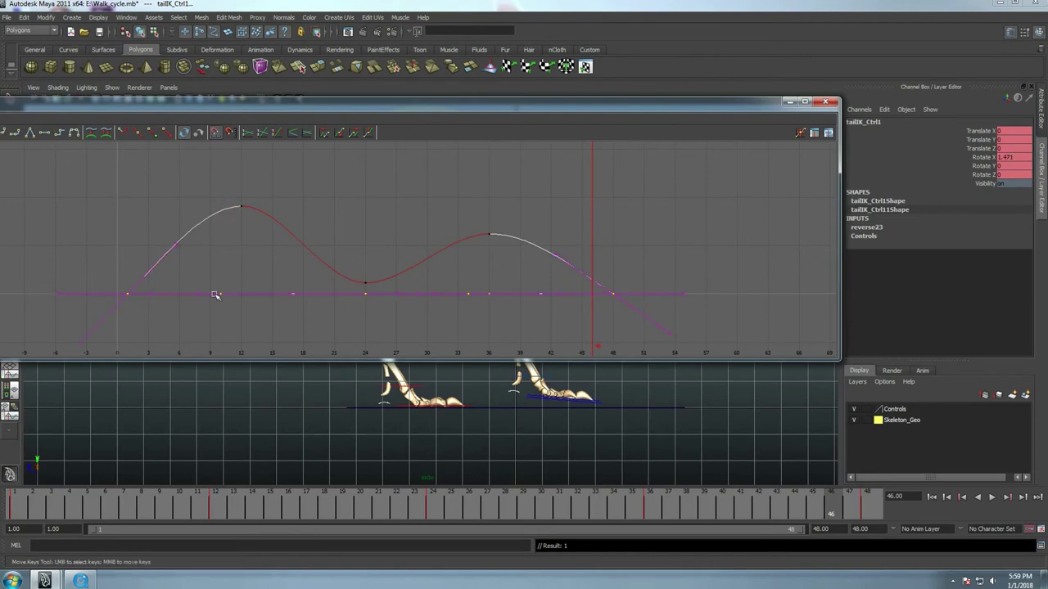
click(788, 102)
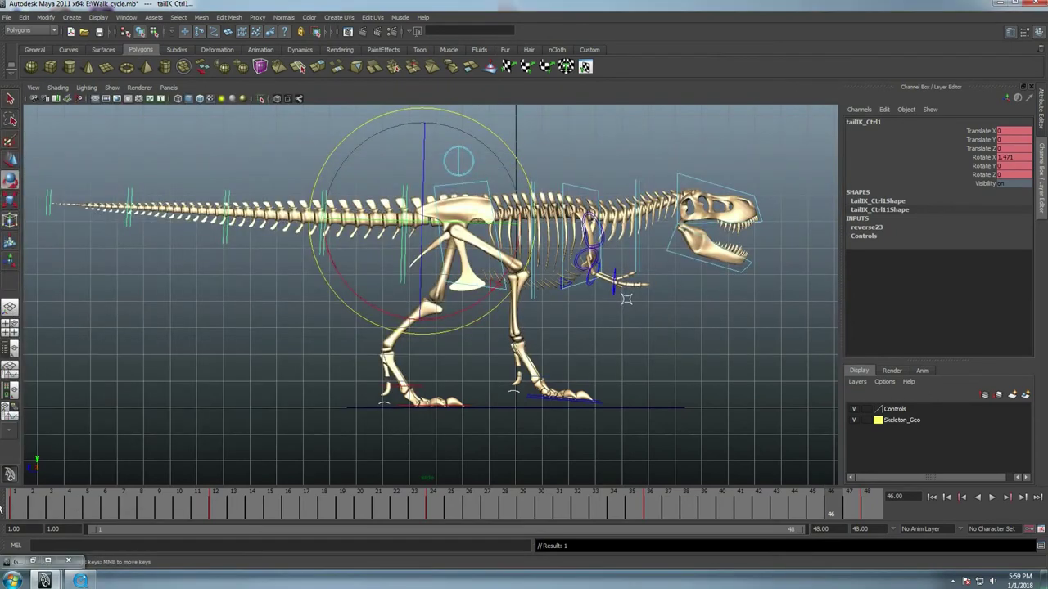
Play the walk from frame 1 to watch the smoothed tail sway, then dolly in on the skeleton
click(14, 506)
key(alt+v)
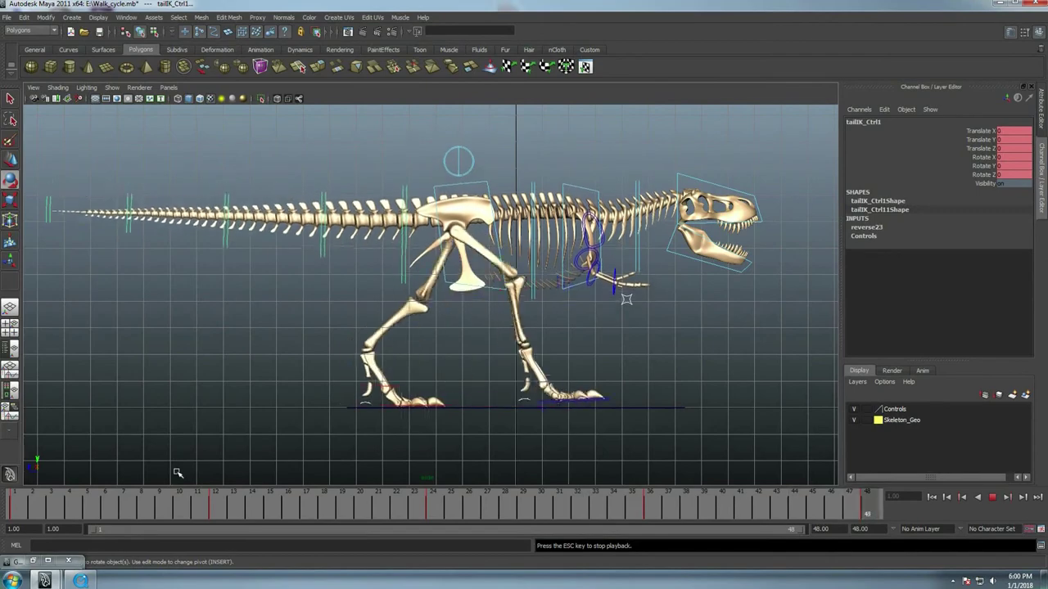
key(Escape)
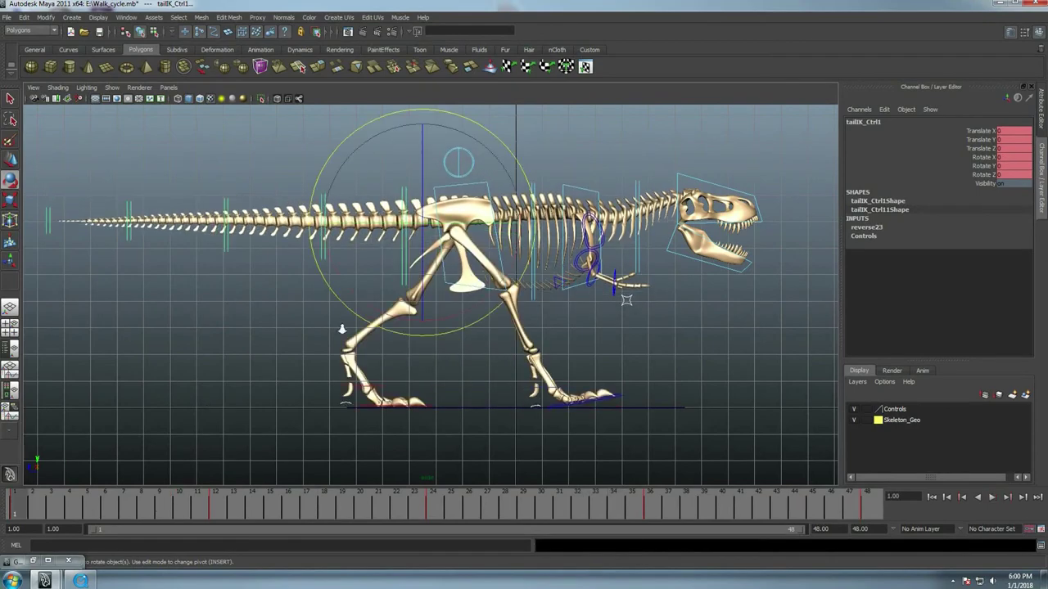
scroll(327, 328, up, 3)
scroll(468, 338, up, 3)
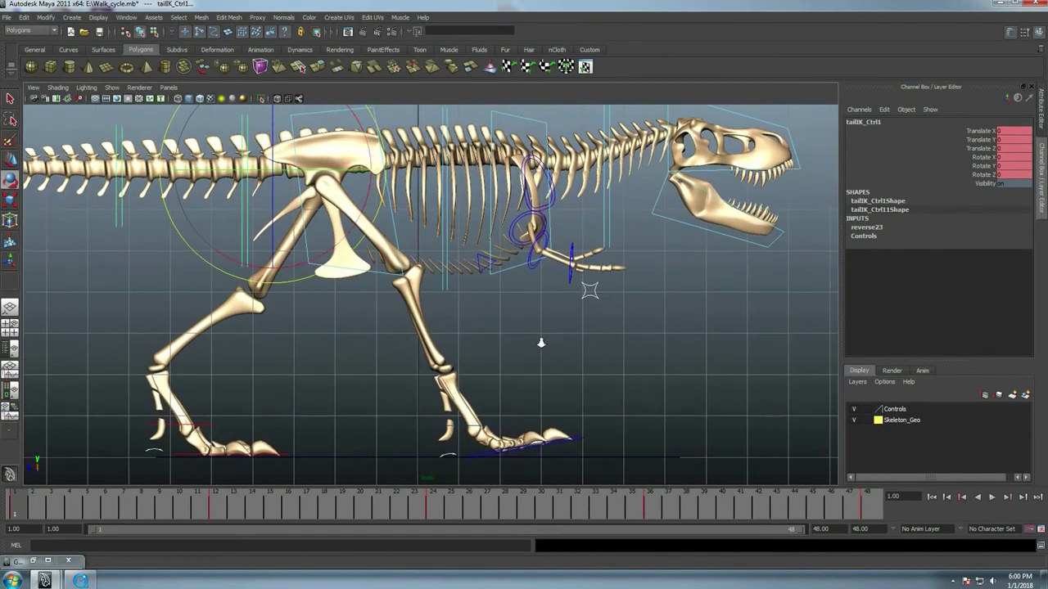
Select the right FK shoulder control for rotation, review the walk at frame 24, and orbit to a low side view
click(487, 311)
scroll(486, 310, down, 1)
scroll(486, 310, up, 1)
key(e)
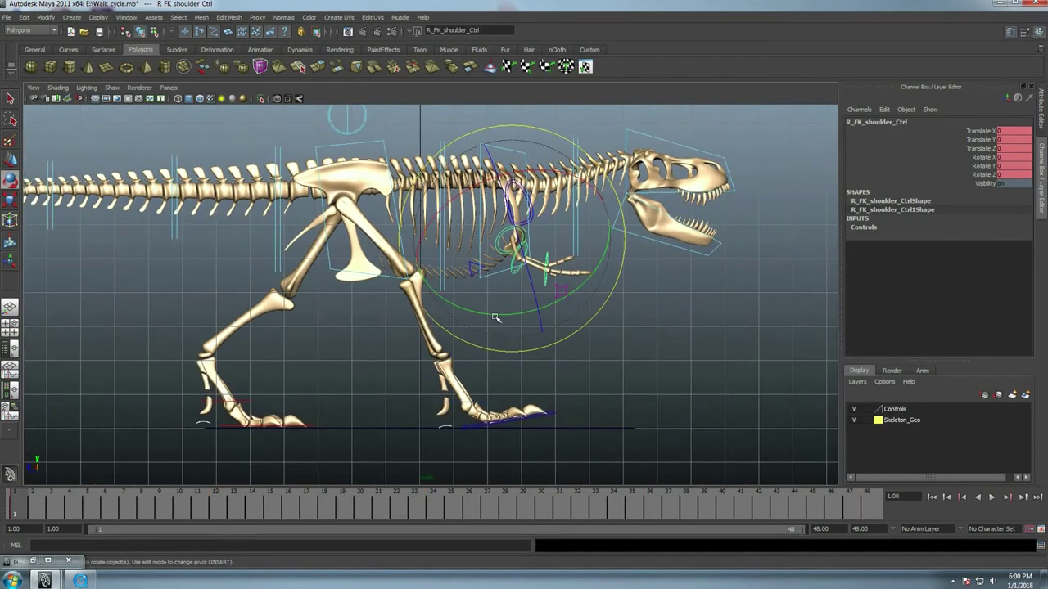
key(alt+v)
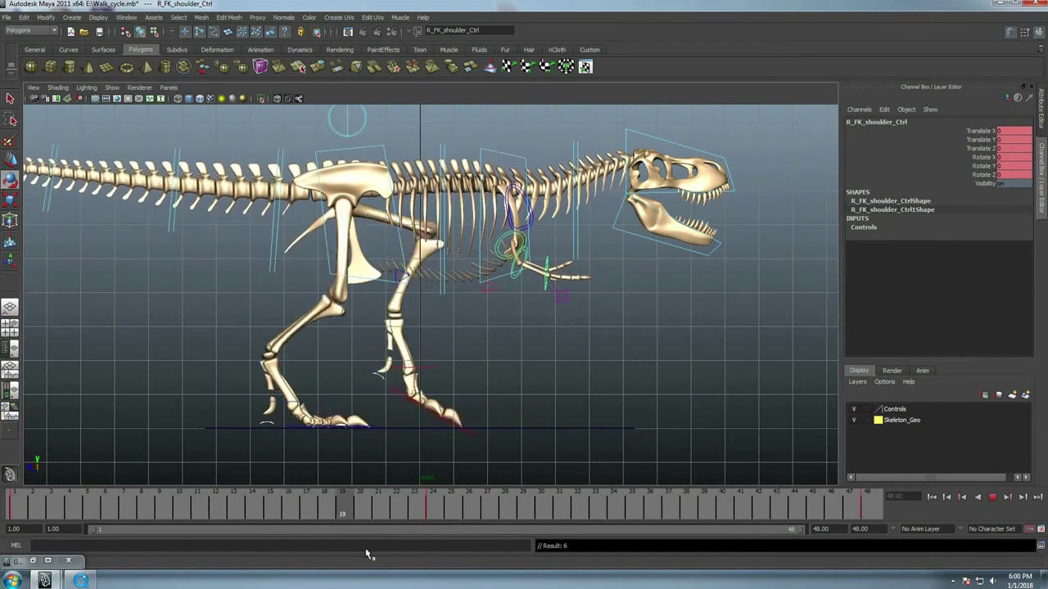
key(alt+v)
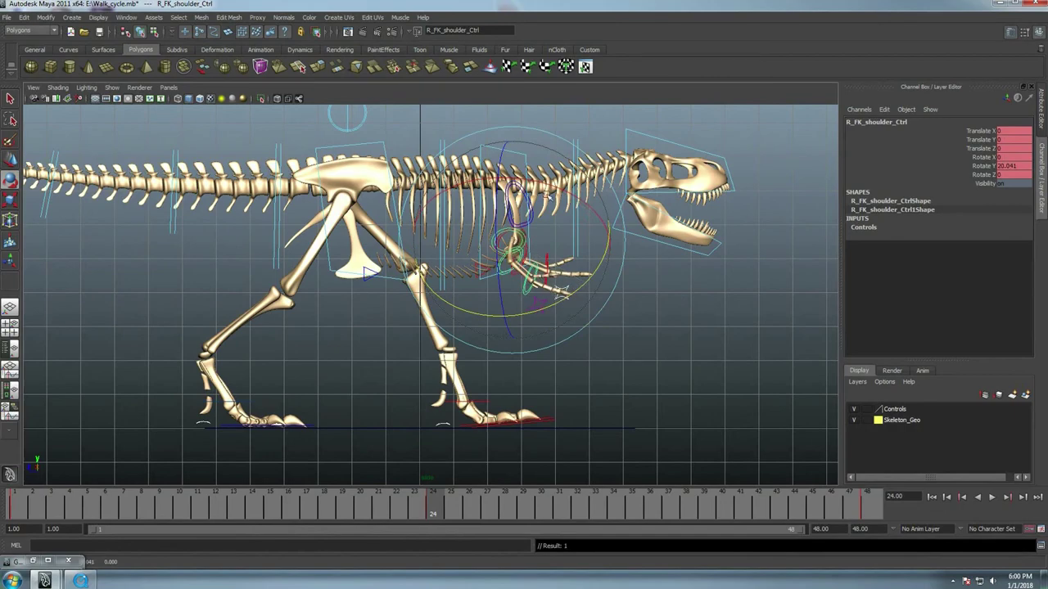
key(alt+v)
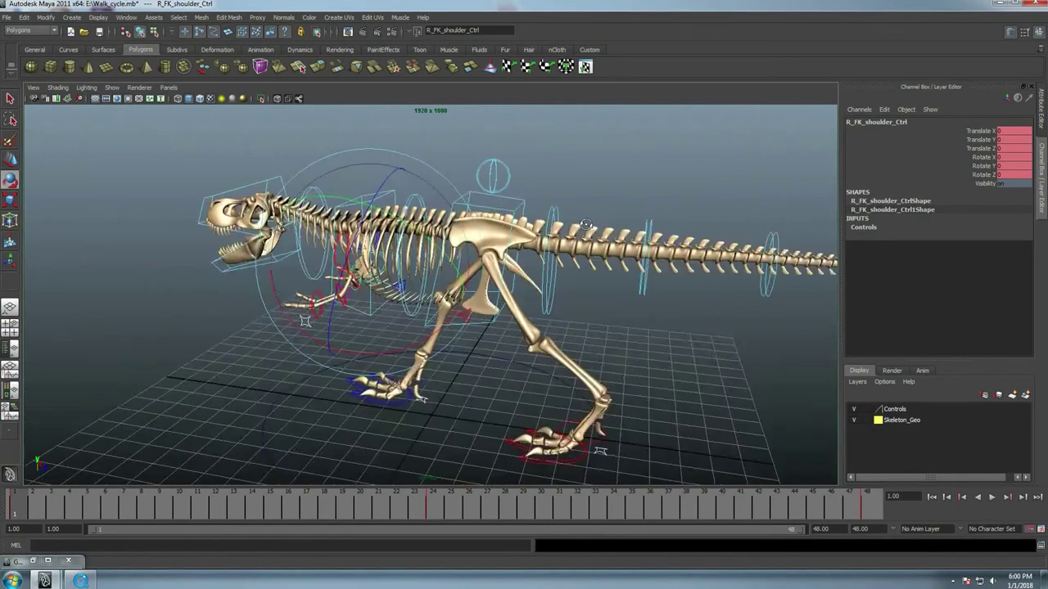
alt+drag(586, 224, 108, 442)
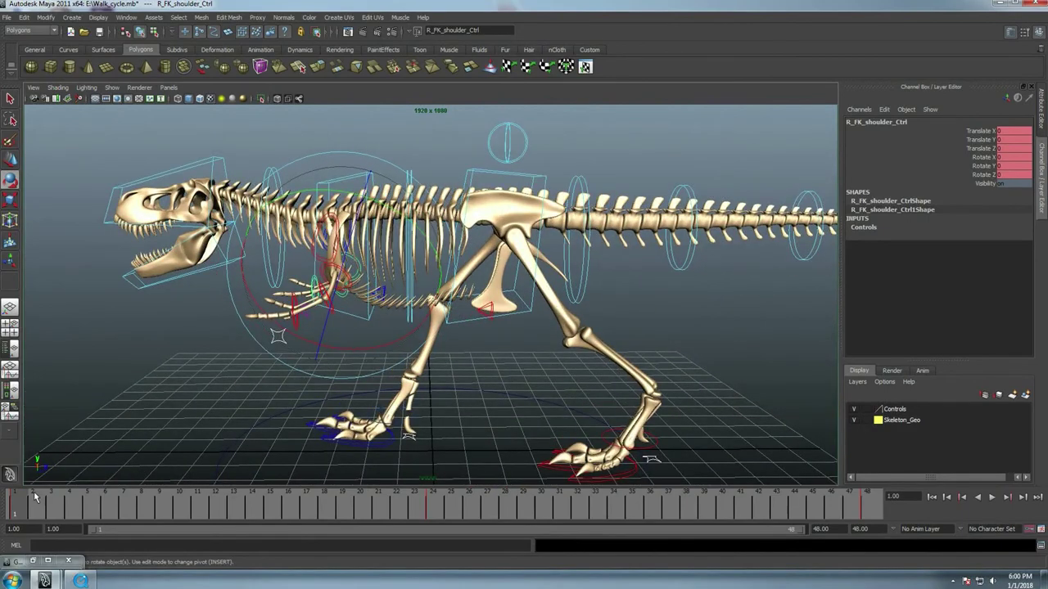
Select the left shoulder control and watch its swing while orbiting around the walking skeleton
key(alt+v)
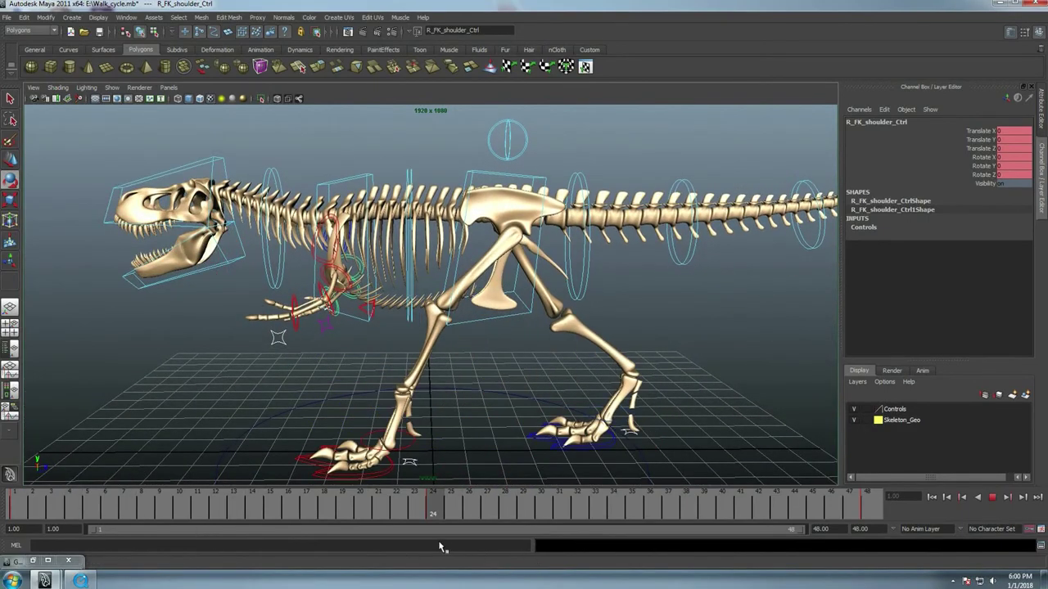
click(217, 362)
alt+drag(218, 362, 344, 376)
click(345, 291)
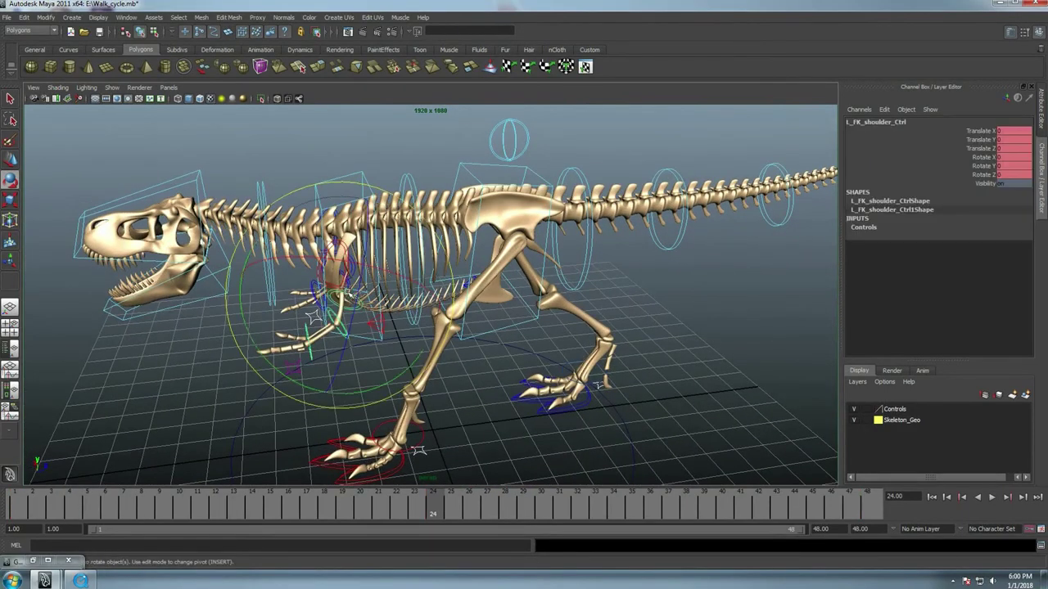
key(alt+v)
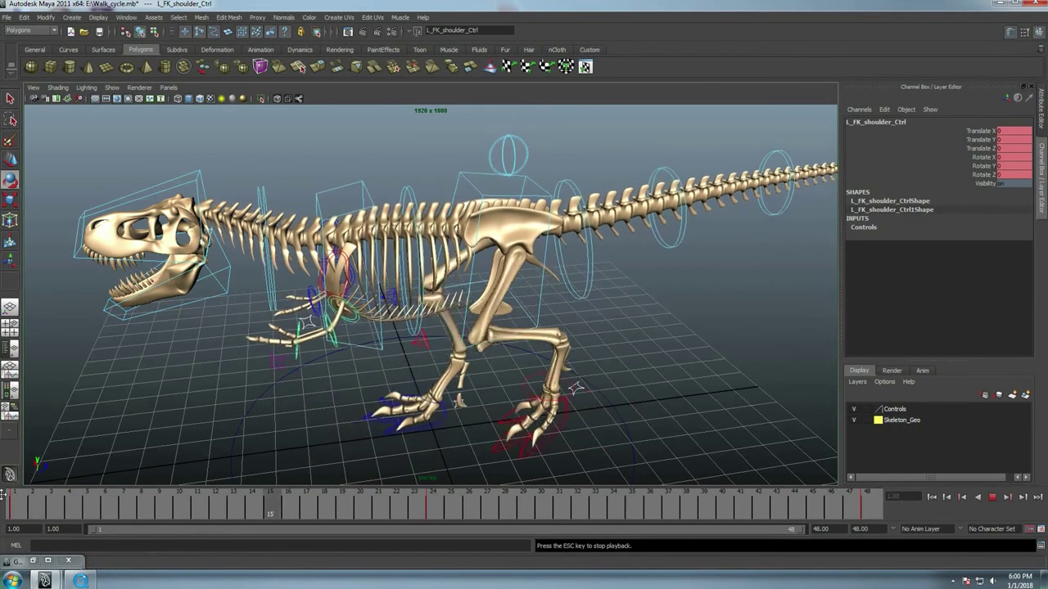
alt+drag(245, 393, 486, 388)
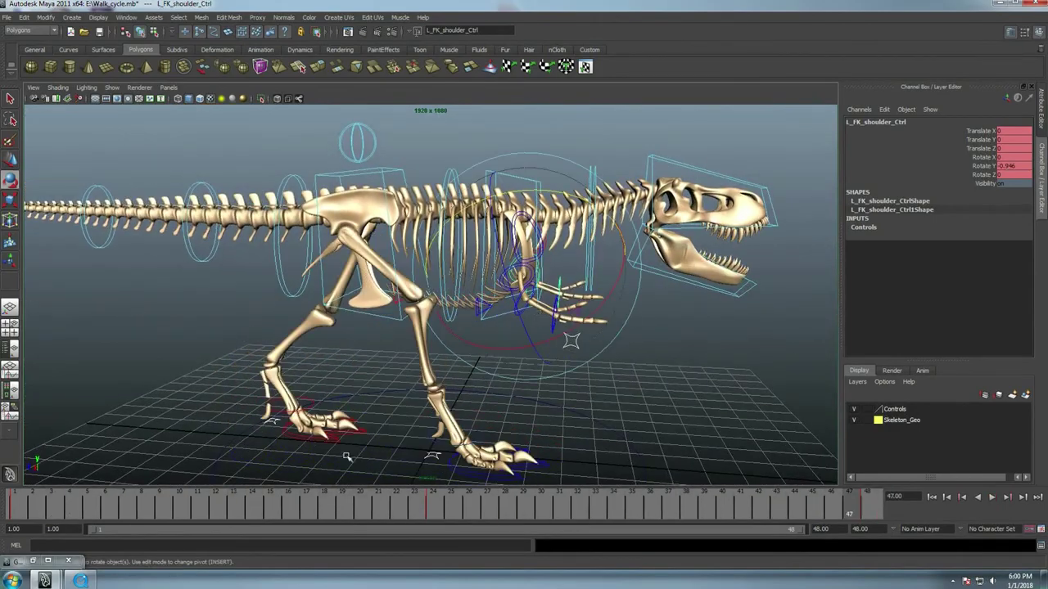
Stop at frame 1 and select the chest control
click(30, 492)
key(e)
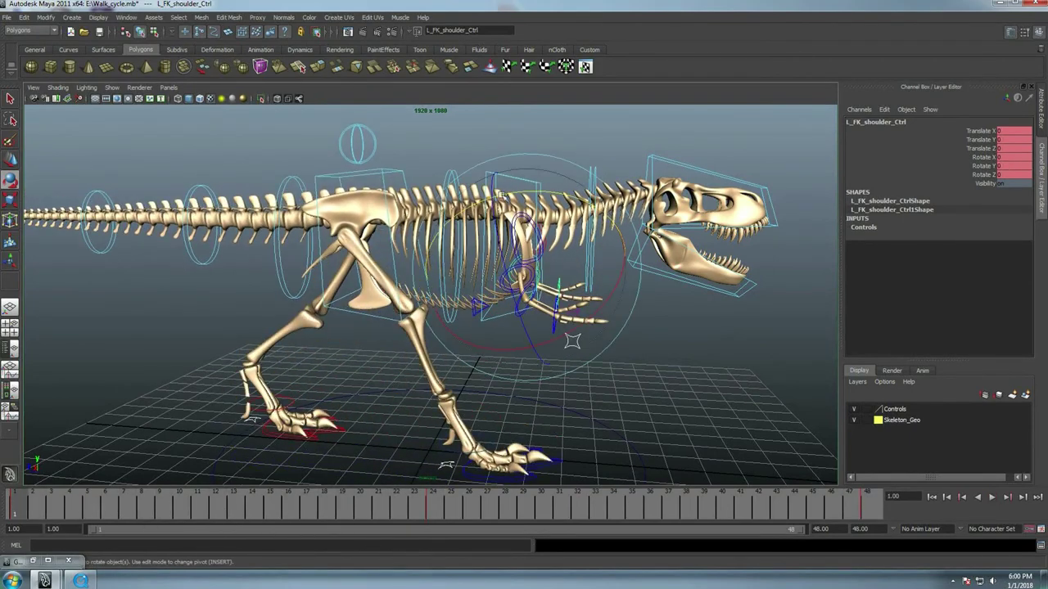
click(539, 169)
click(529, 179)
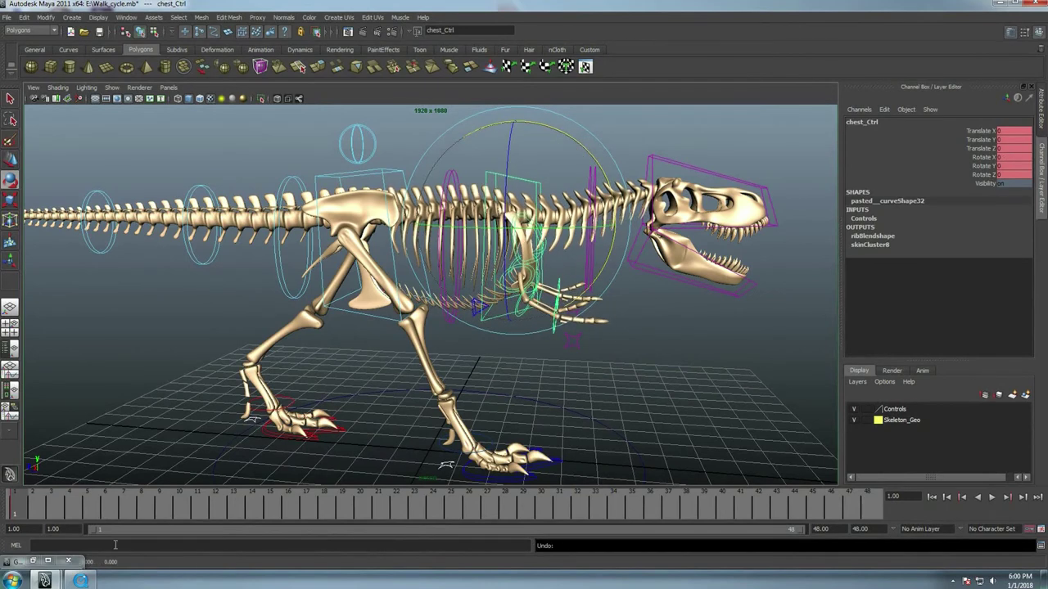
Tilt chest_Ctrl further forward at frame 10 and play the walk to review it
key(alt+v)
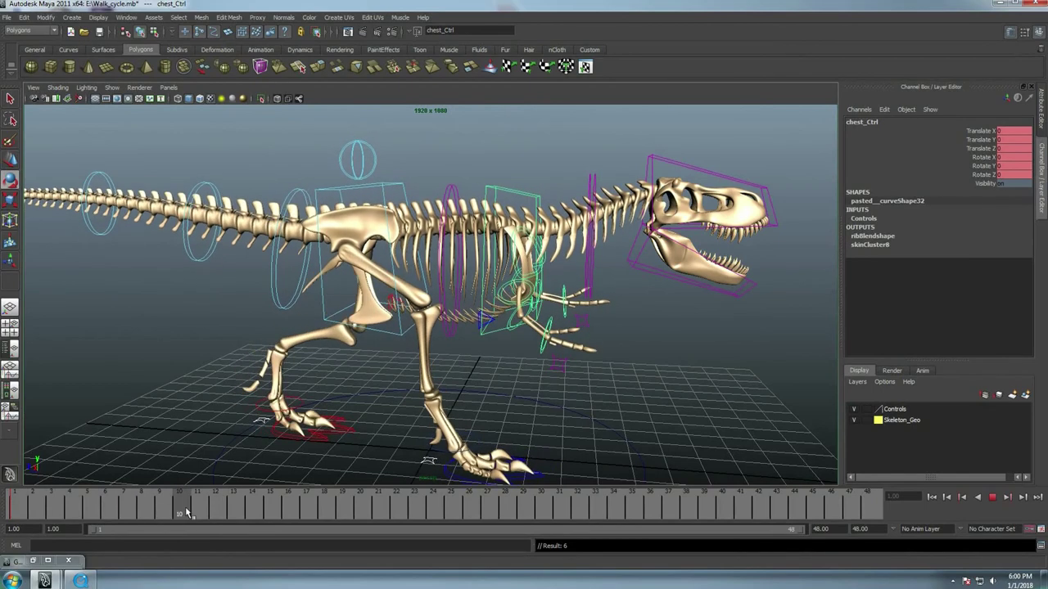
drag(586, 161, 582, 157)
key(alt+v)
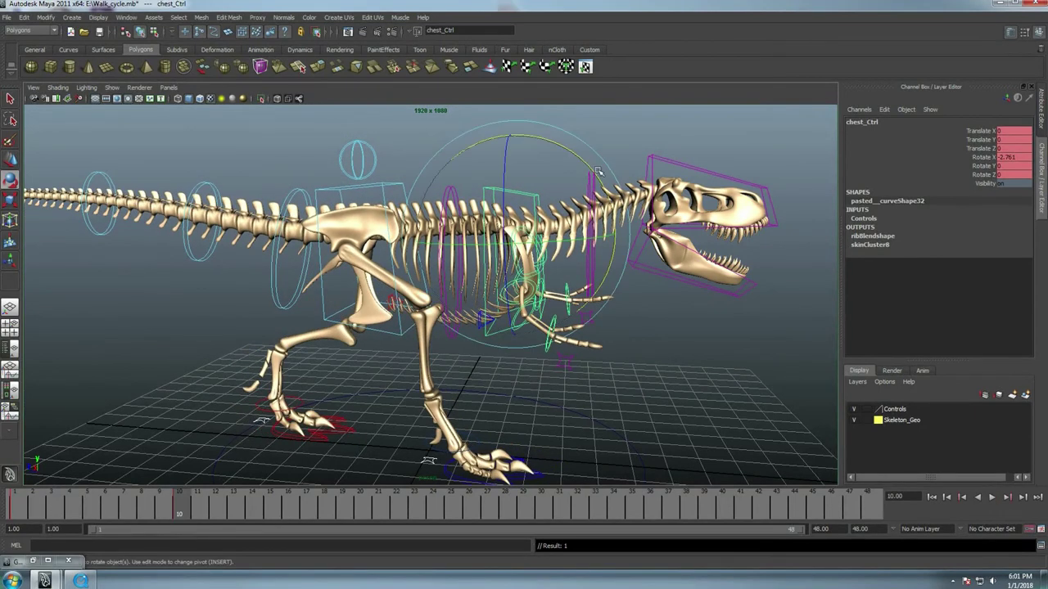
drag(583, 158, 580, 157)
key(alt+v)
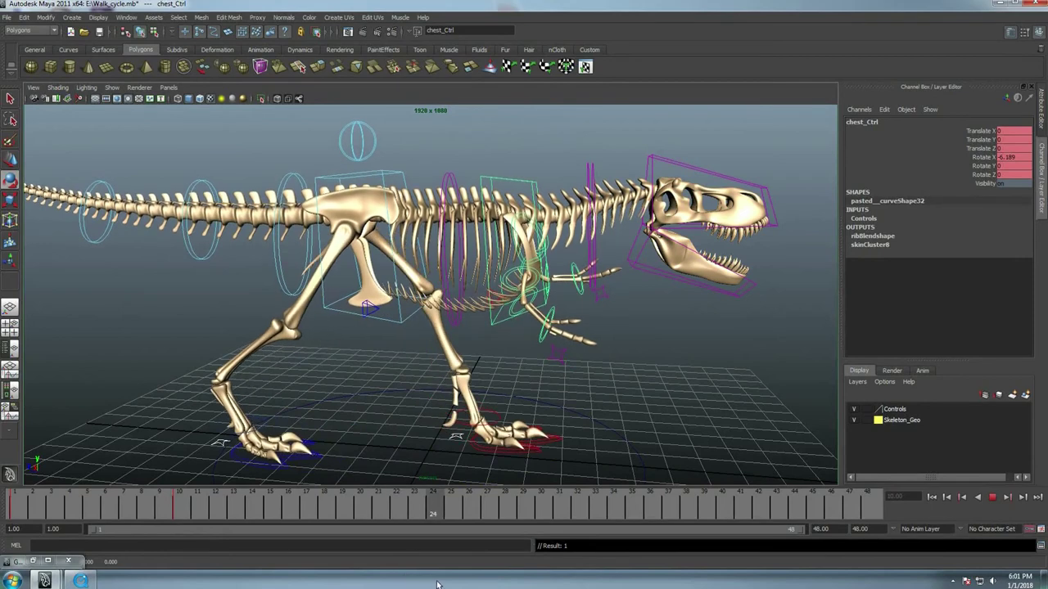
Copy the chest keys and paste them at frame 25, then check the sway
right_click(25, 504)
click(54, 366)
click(450, 503)
right_click(451, 503)
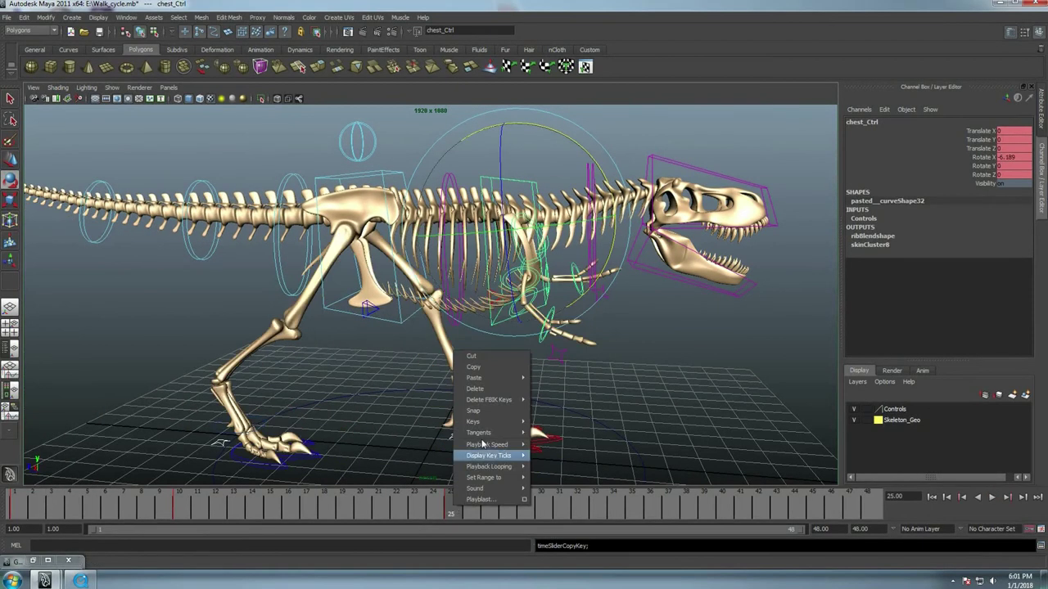
click(550, 384)
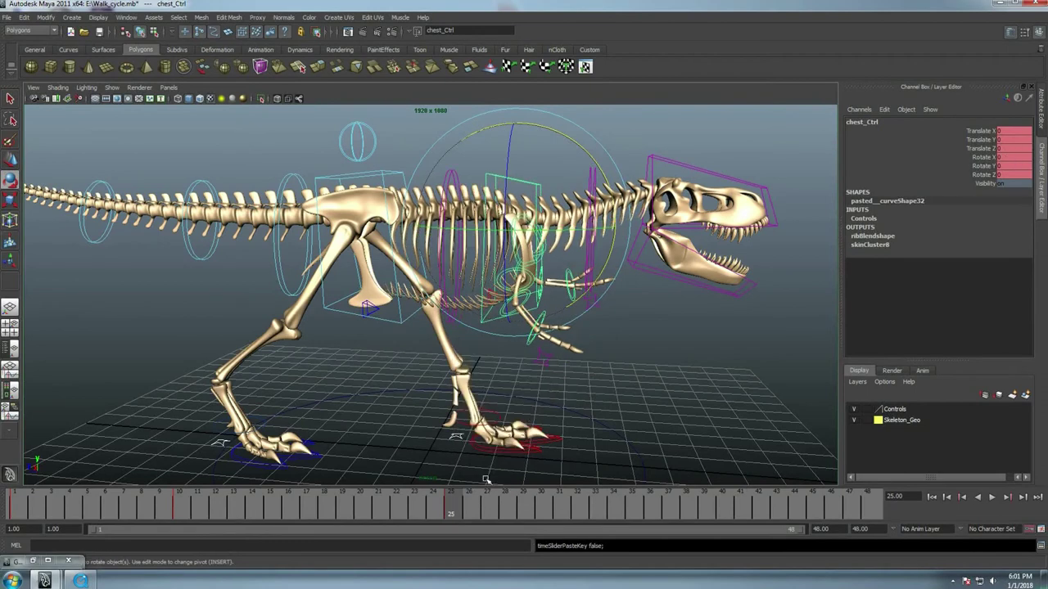
key(alt+v)
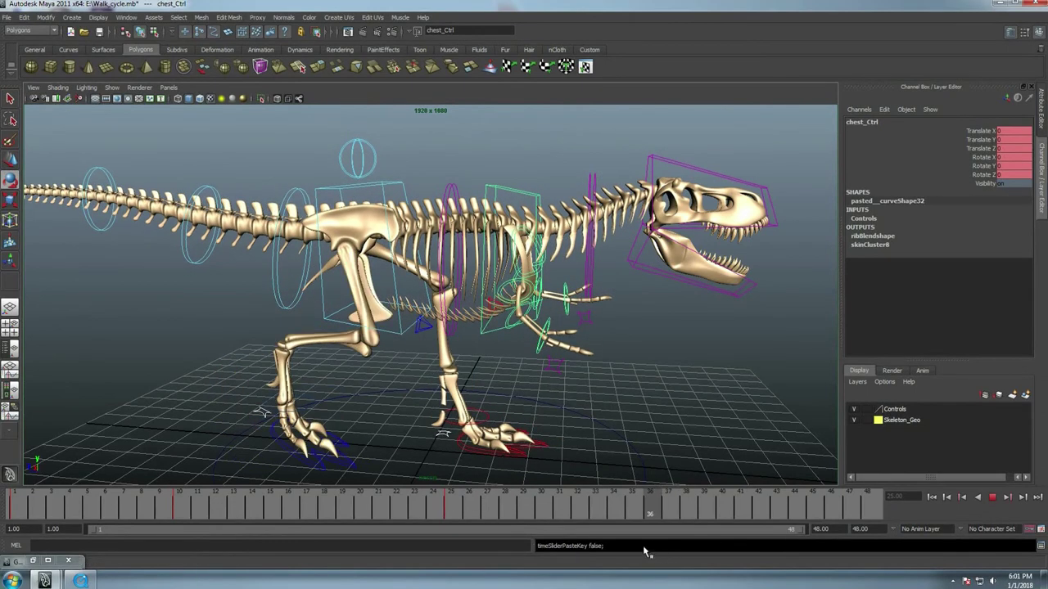
key(alt+v)
Copy the frame 10 chest keys to frame 34
click(179, 513)
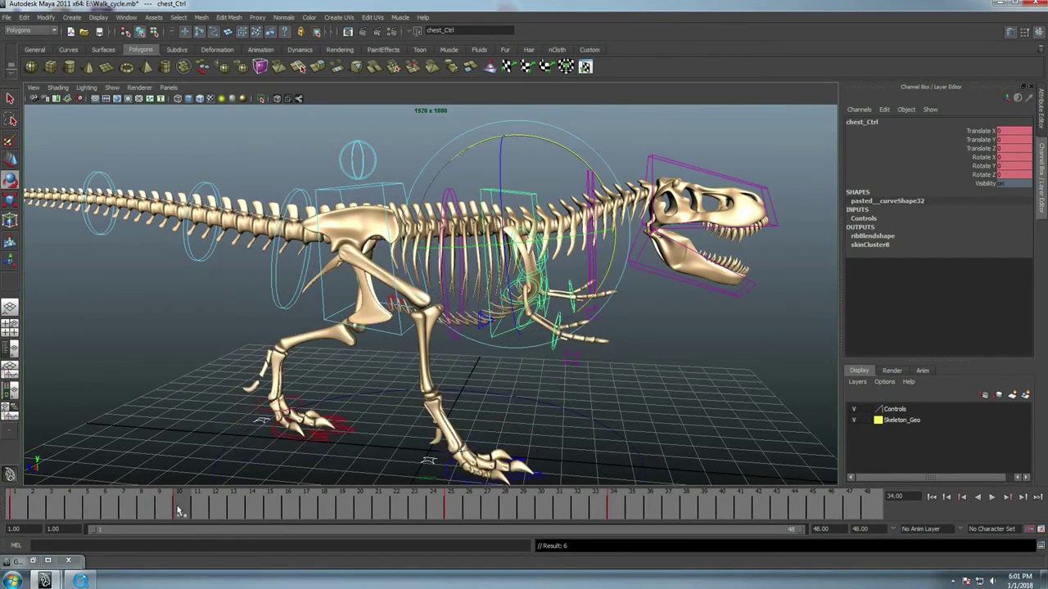
right_click(182, 513)
click(196, 377)
click(609, 502)
right_click(610, 501)
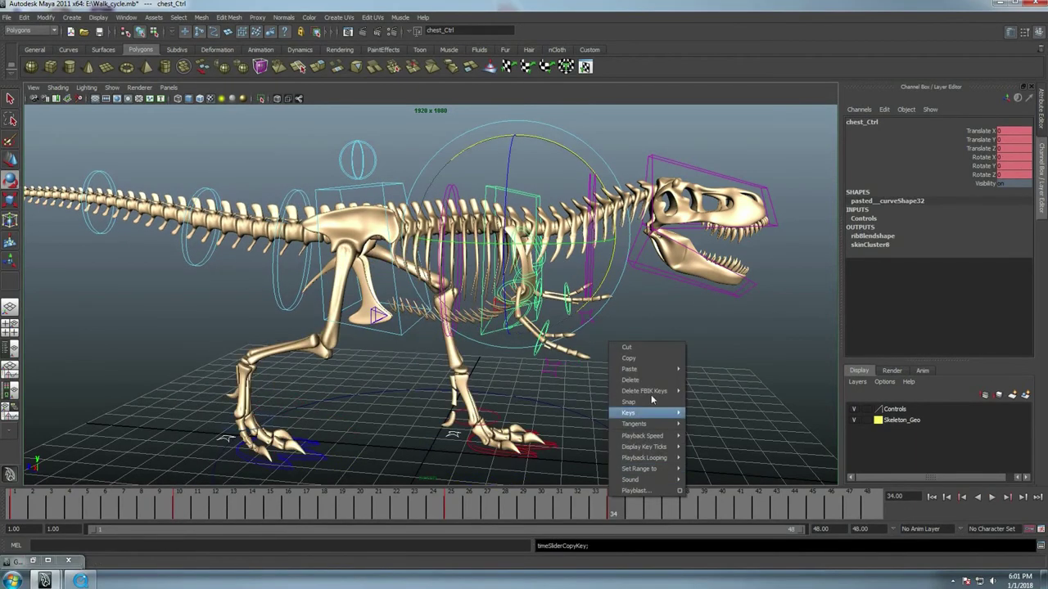
click(704, 375)
click(987, 498)
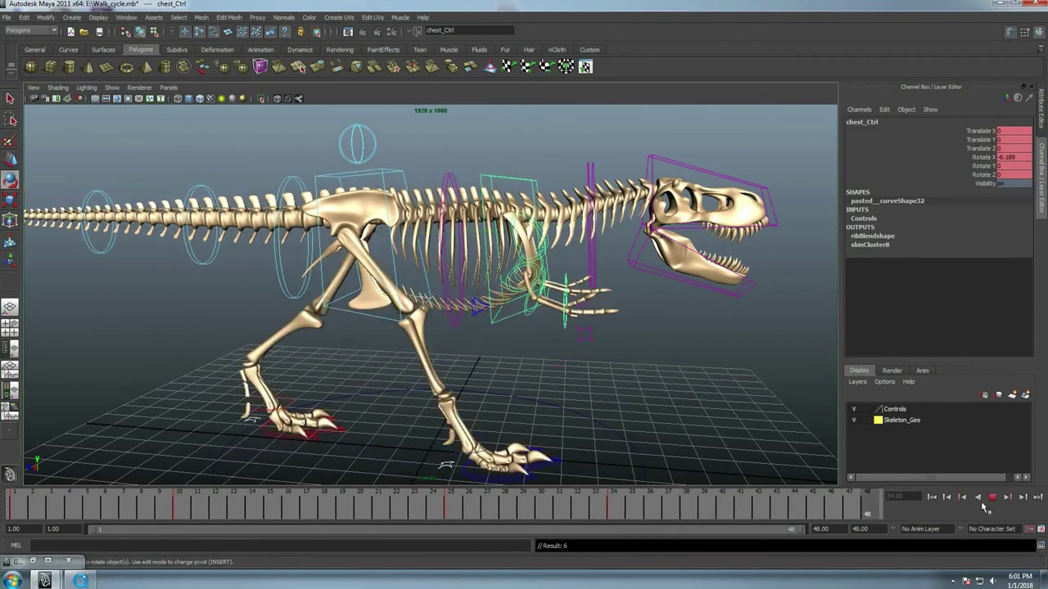
Copy the frame 1 chest keys to frame 48 and replay the walk cycle
click(14, 502)
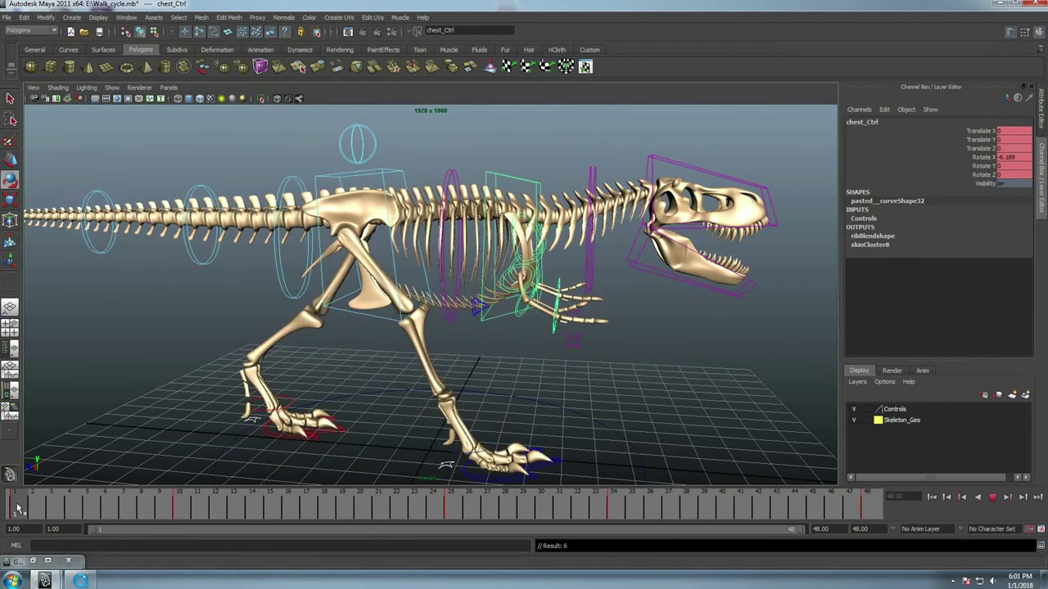
right_click(18, 502)
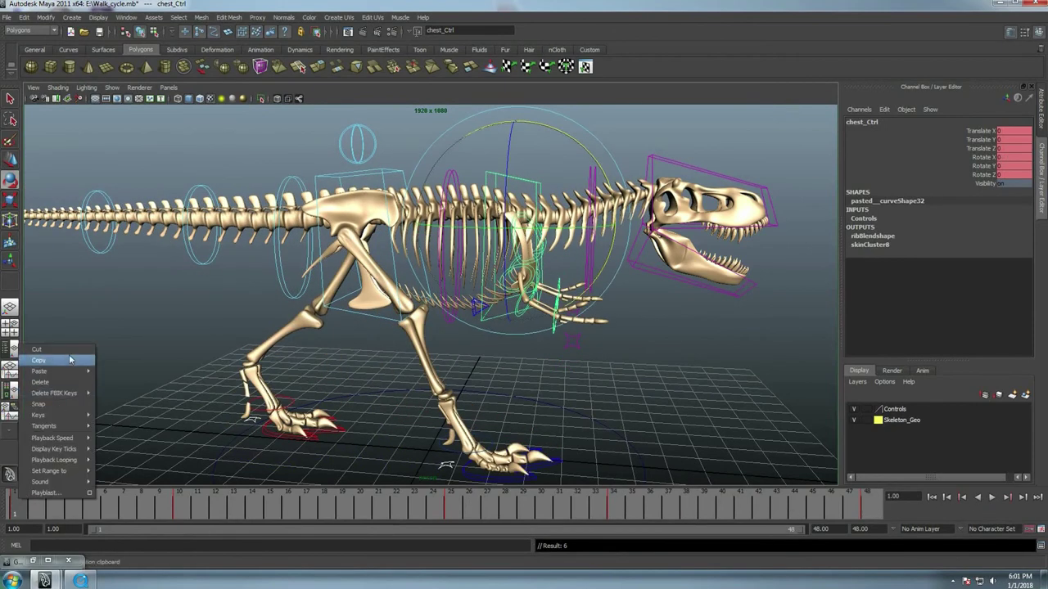
click(70, 360)
click(878, 495)
right_click(880, 493)
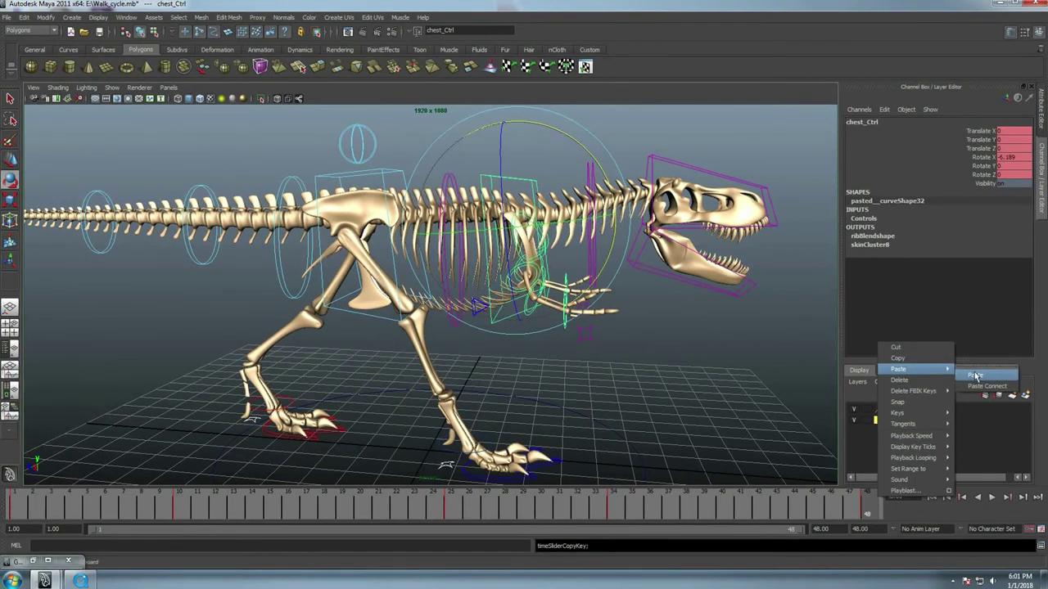
click(974, 375)
key(alt+v)
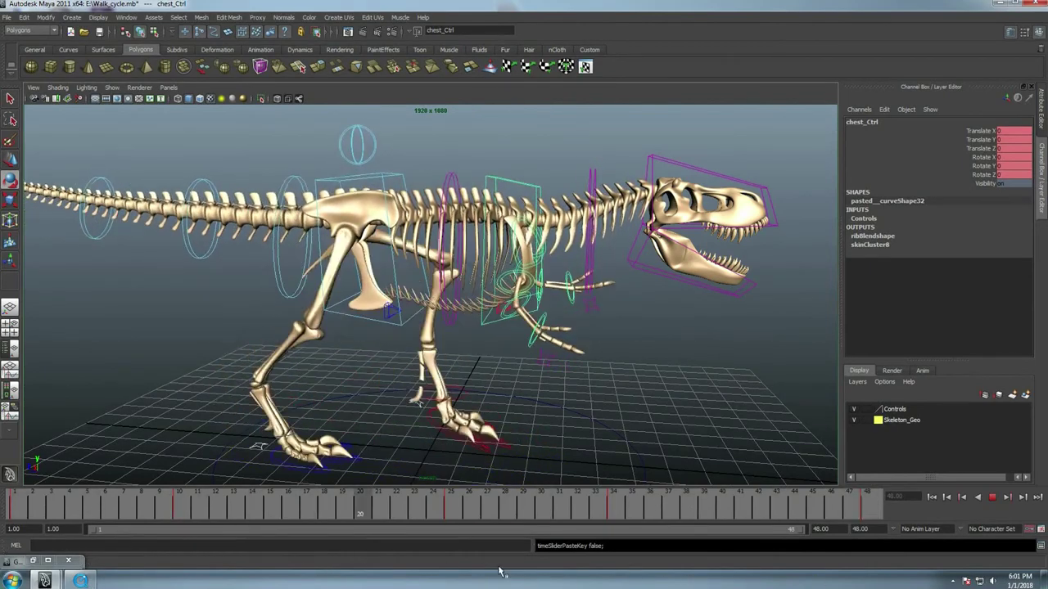
key(Escape)
click(599, 172)
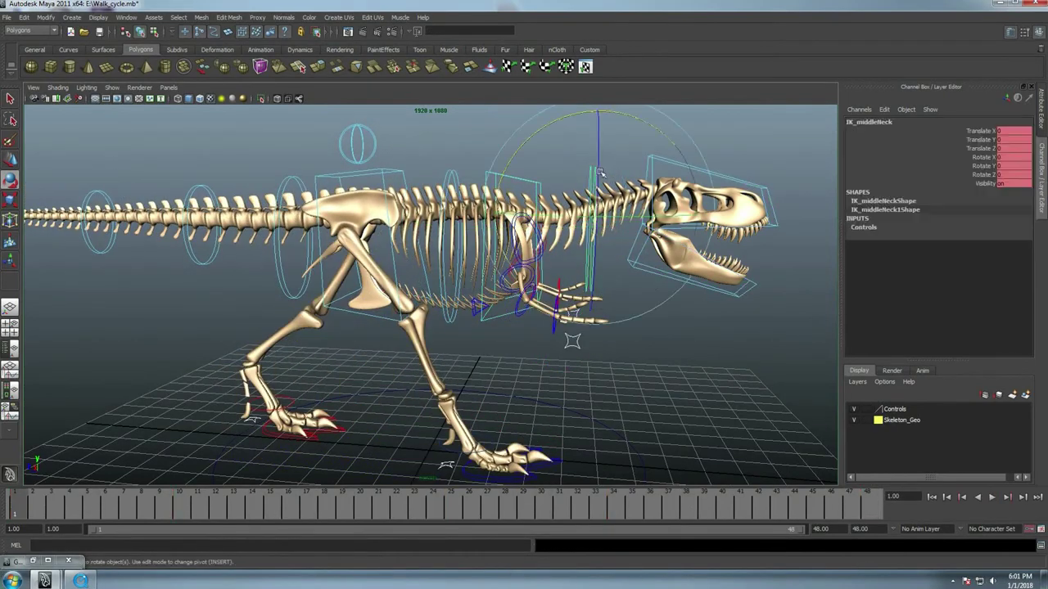
Select Head_ctrl and rotate the head to tilt it down
click(686, 134)
click(668, 162)
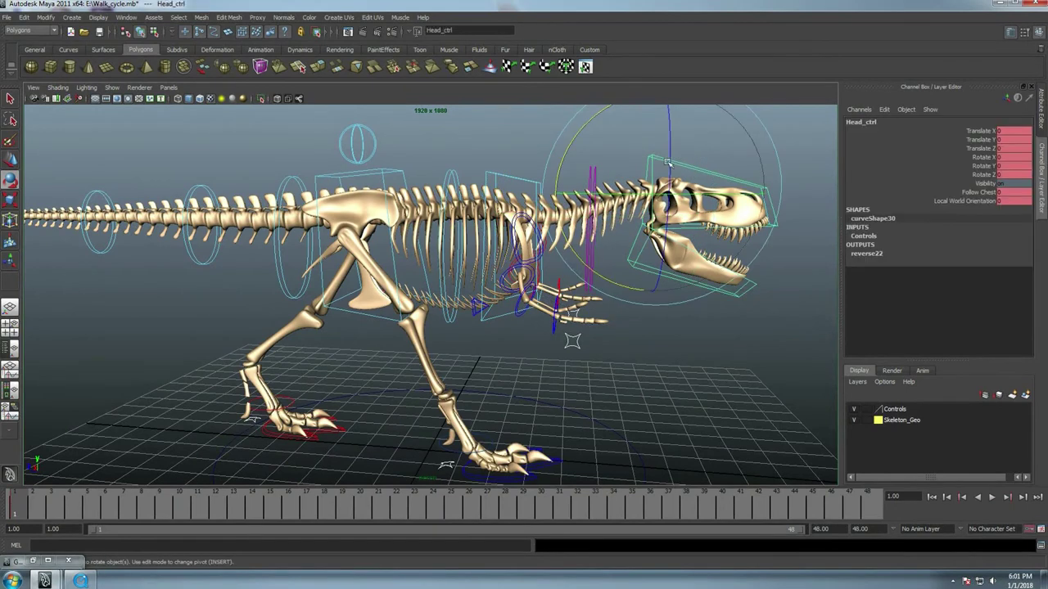
click(563, 169)
click(572, 155)
mouse_move(572, 155)
mouse_down()
mouse_move(562, 179)
mouse_move(588, 123)
mouse_up()
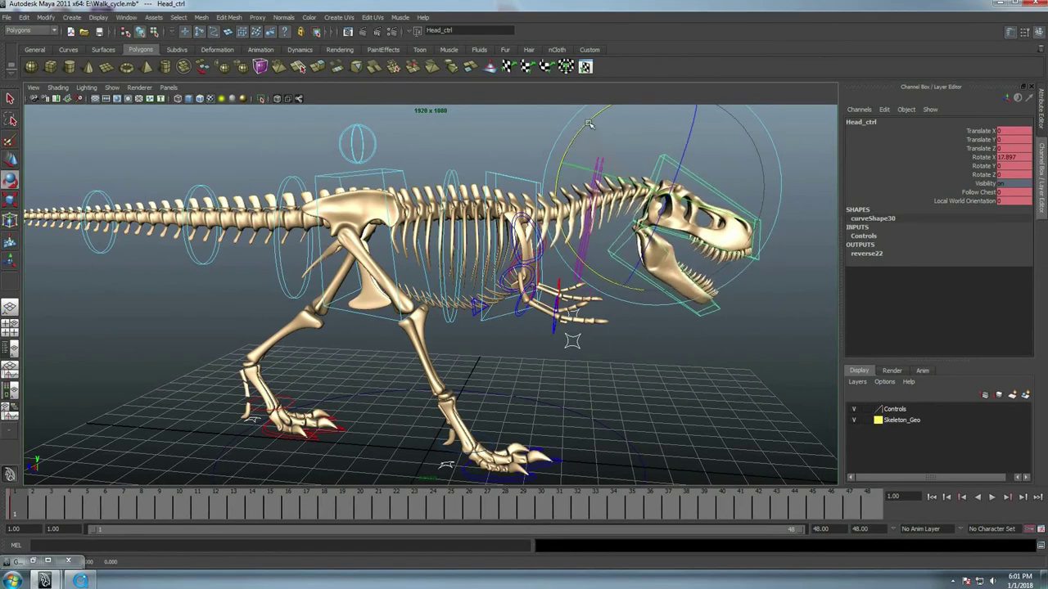
Copy the frame 1 head keys and paste them at frame 48
right_click(20, 506)
click(68, 365)
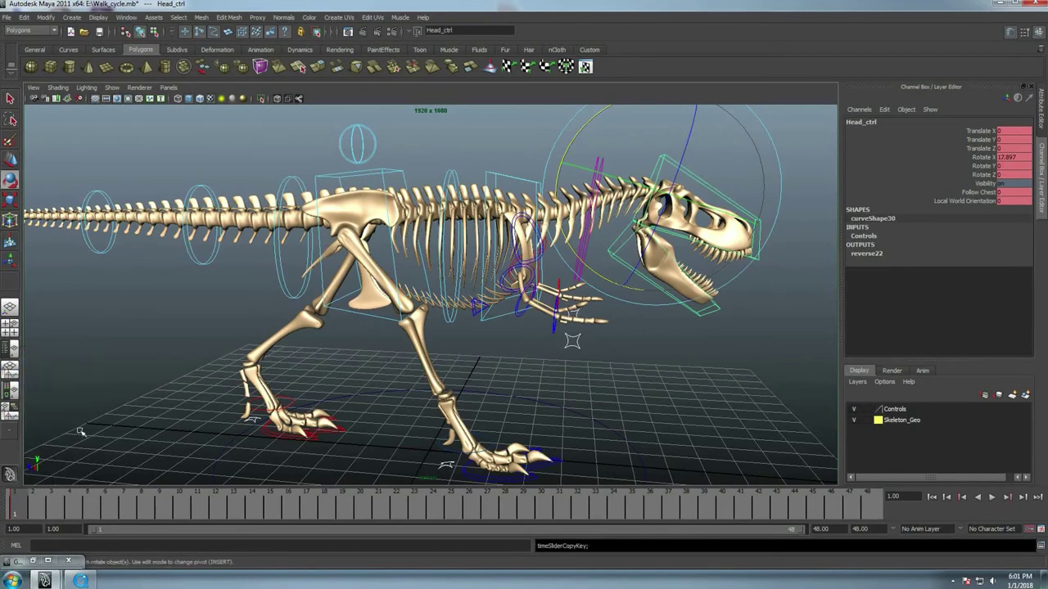
click(992, 497)
right_click(876, 503)
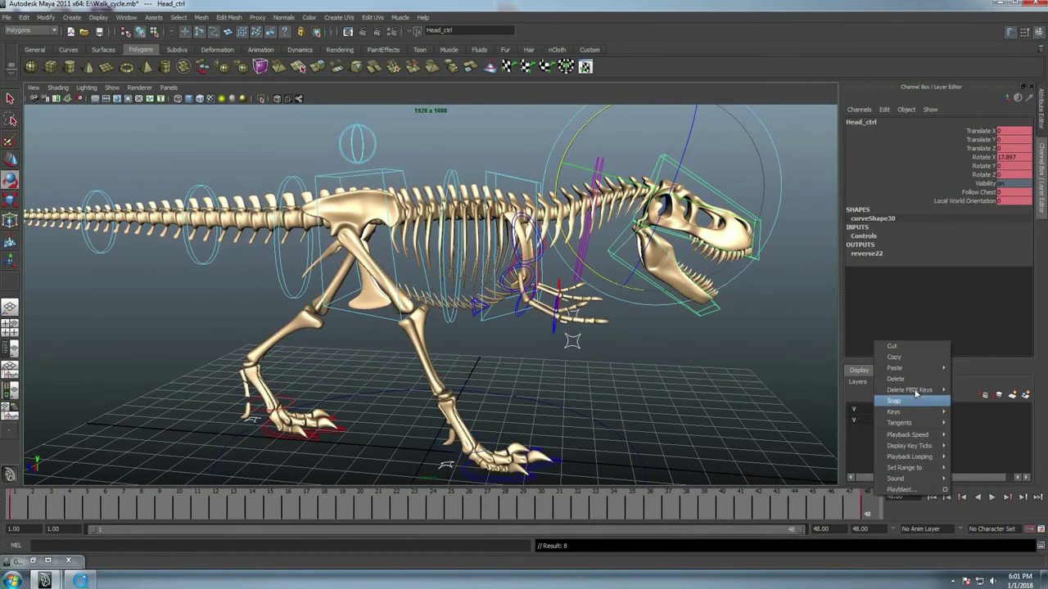
click(969, 374)
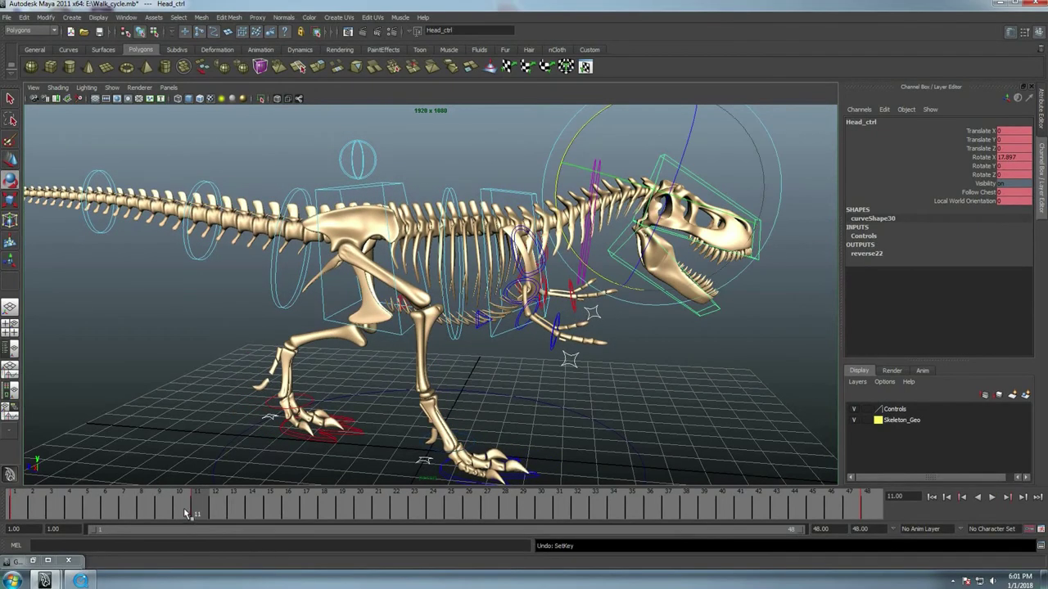
Raise the head slightly at frame 10 and play back to check
drag(187, 514, 438, 538)
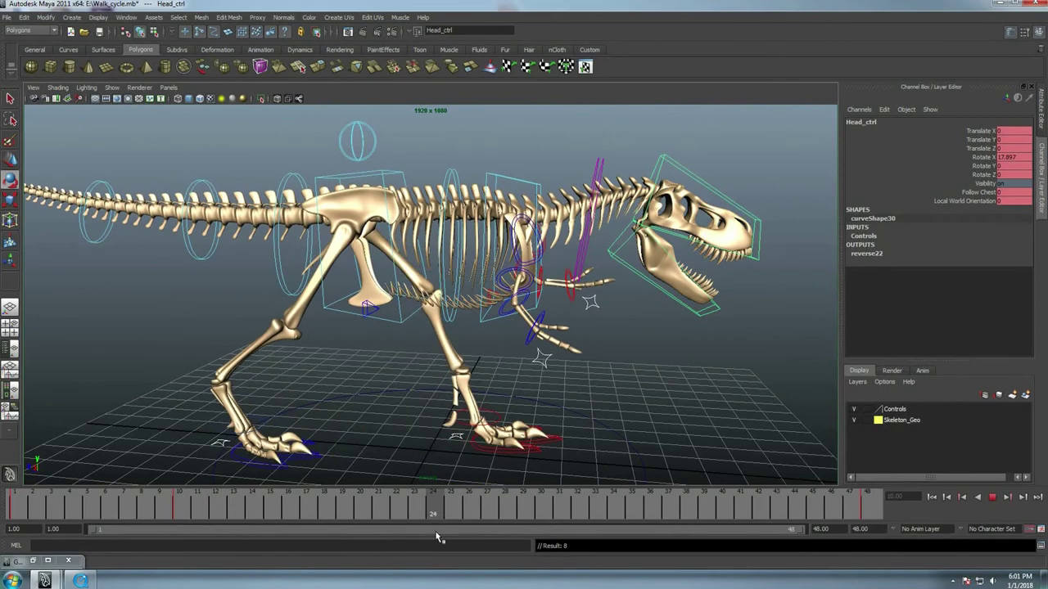
key(alt+v)
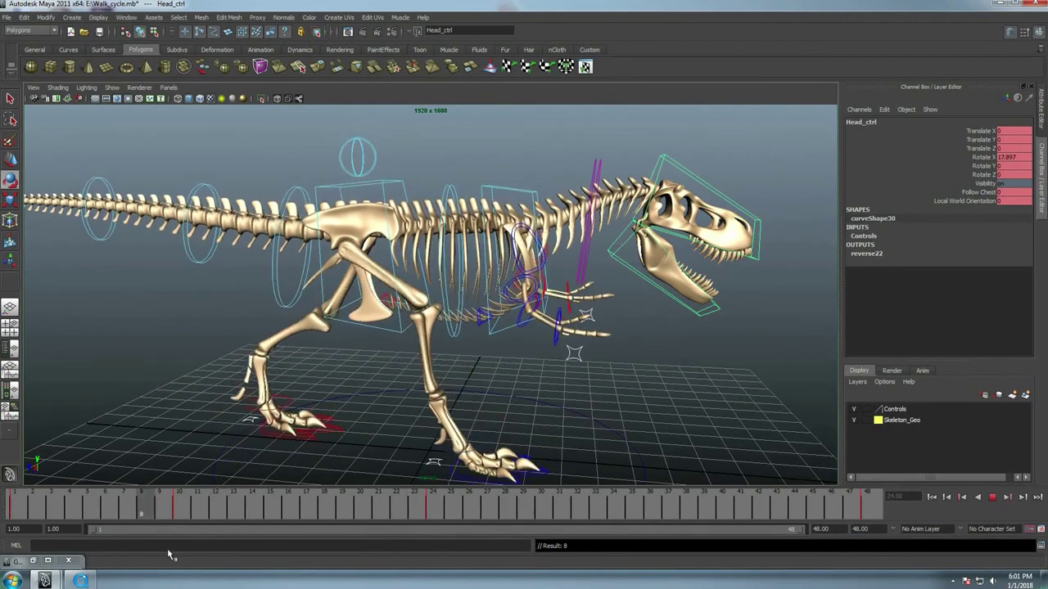
key(Escape)
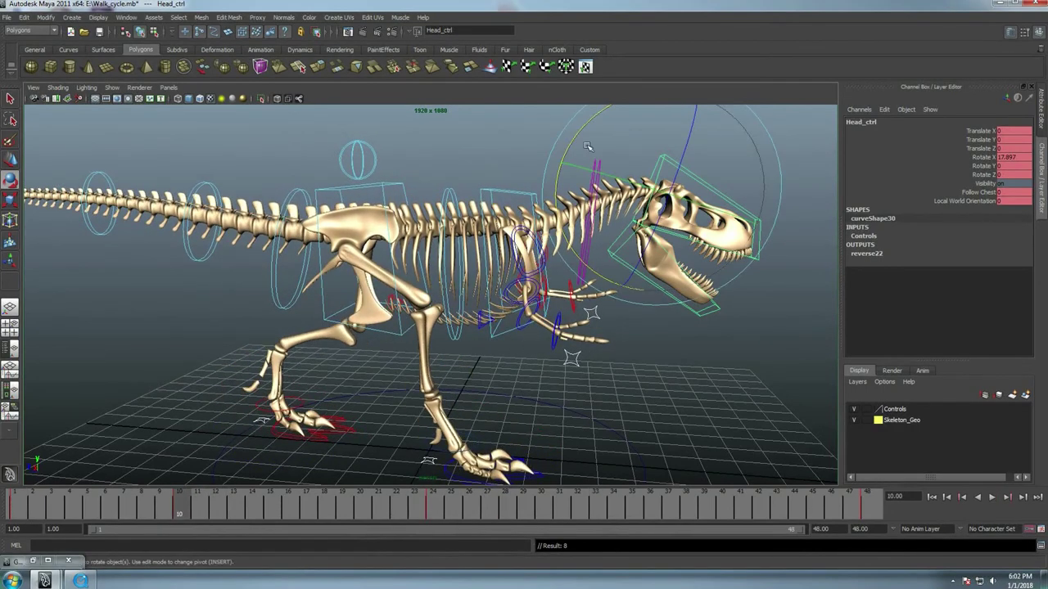
drag(578, 133, 576, 145)
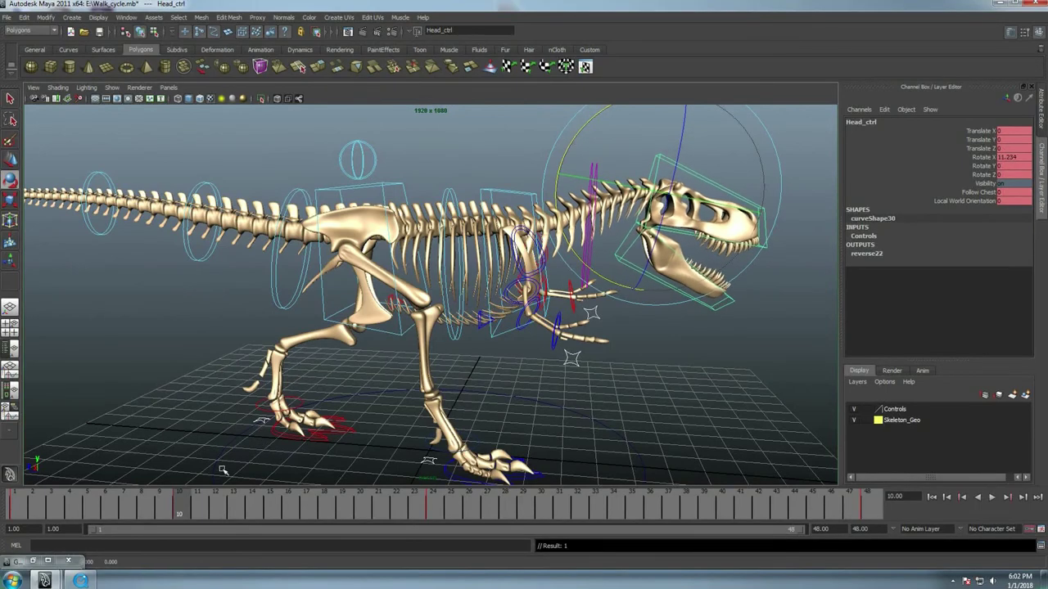
key(alt+v)
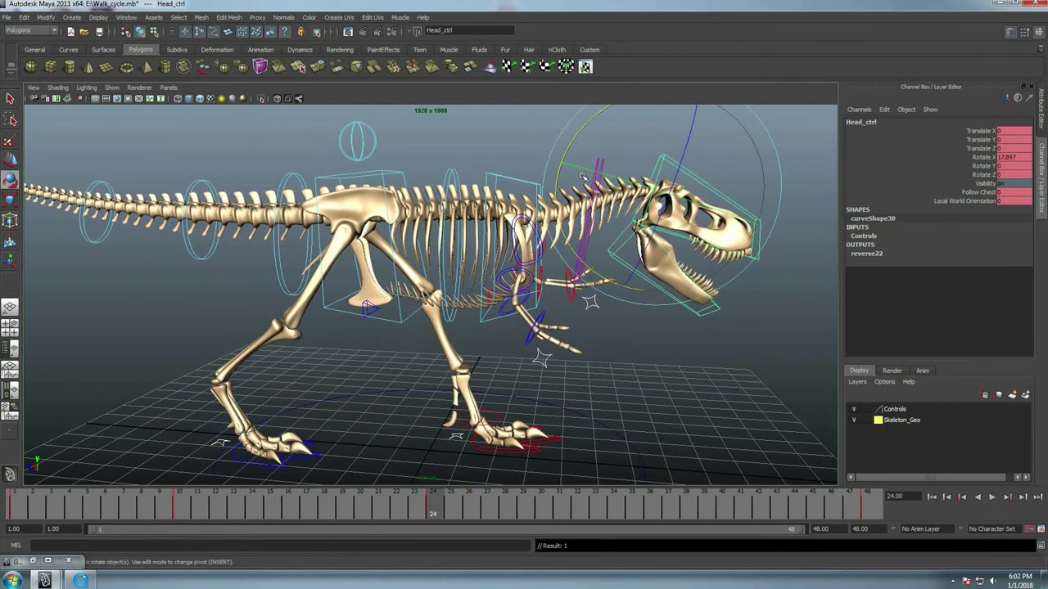
Tilt the head further down at frame 24 and review the motion
mouse_move(573, 135)
mouse_down()
mouse_move(580, 126)
mouse_move(563, 172)
mouse_up()
key(alt+v)
key(alt+v)
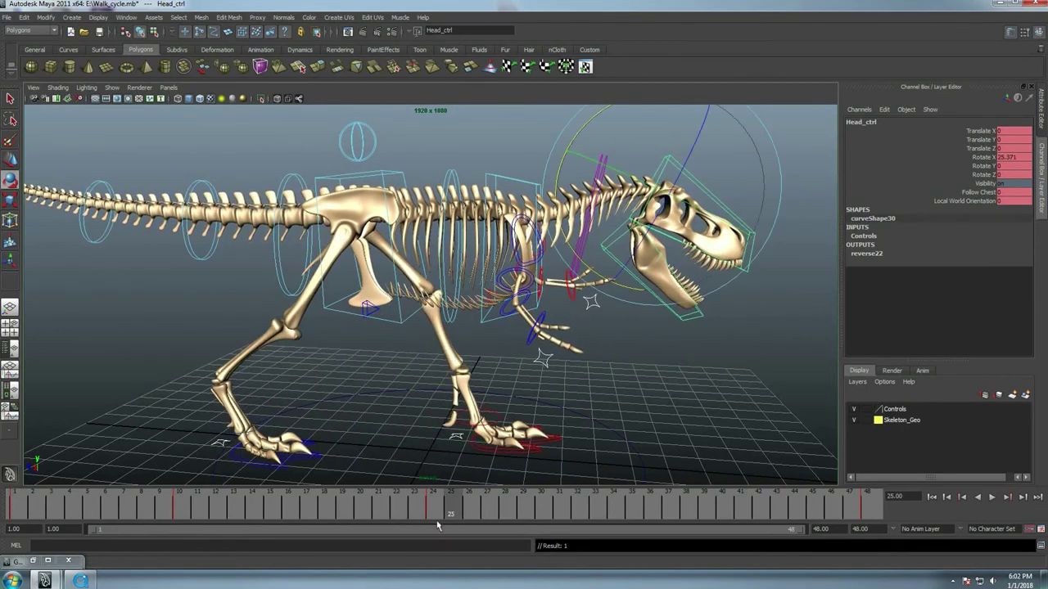
click(433, 513)
key(alt+v)
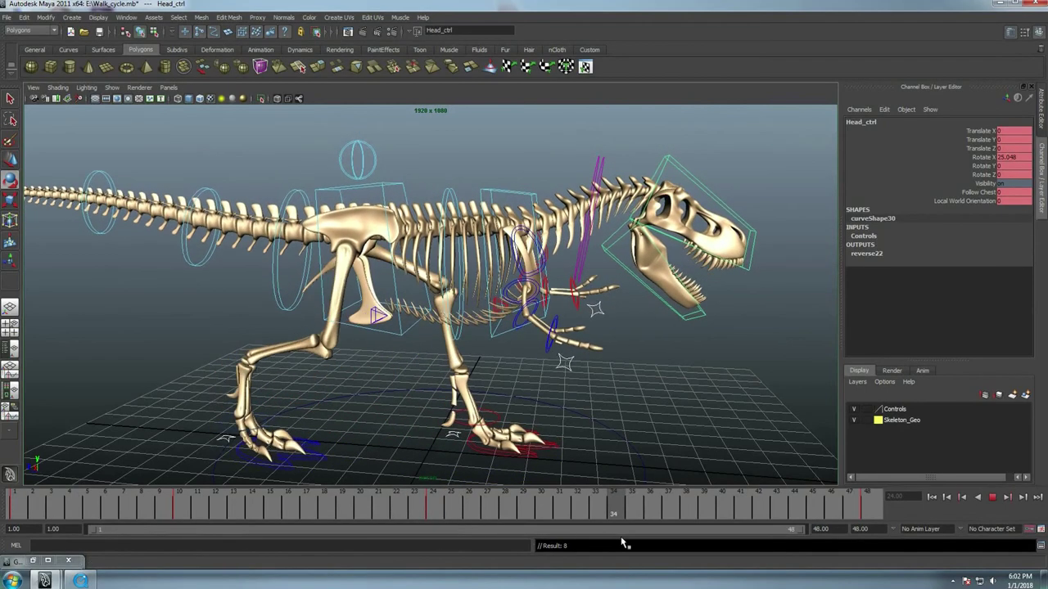
Copy the frame 10 head keys to frame 34
click(187, 509)
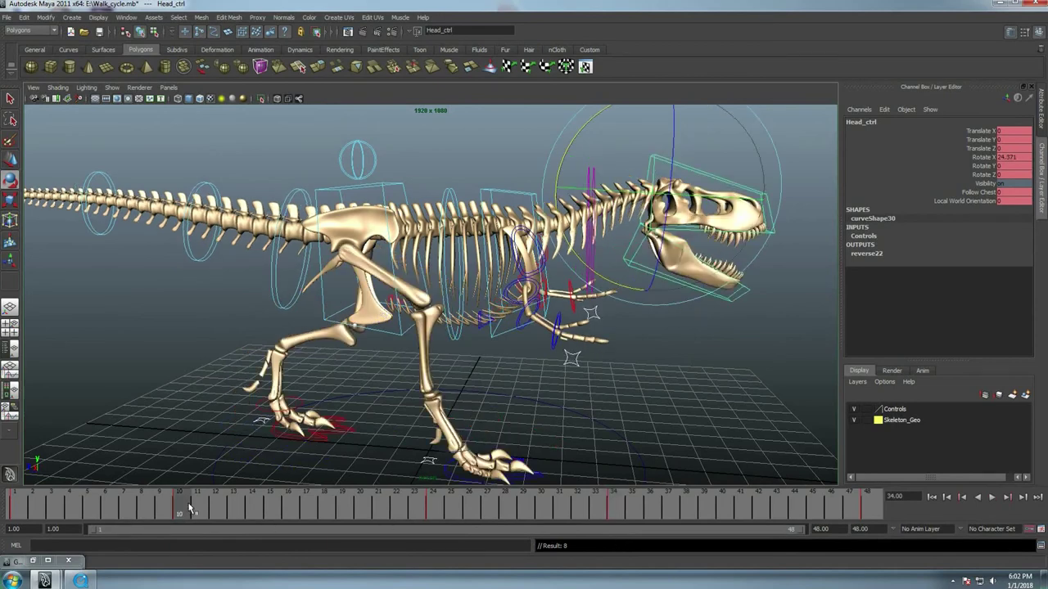
right_drag(188, 509, 226, 367)
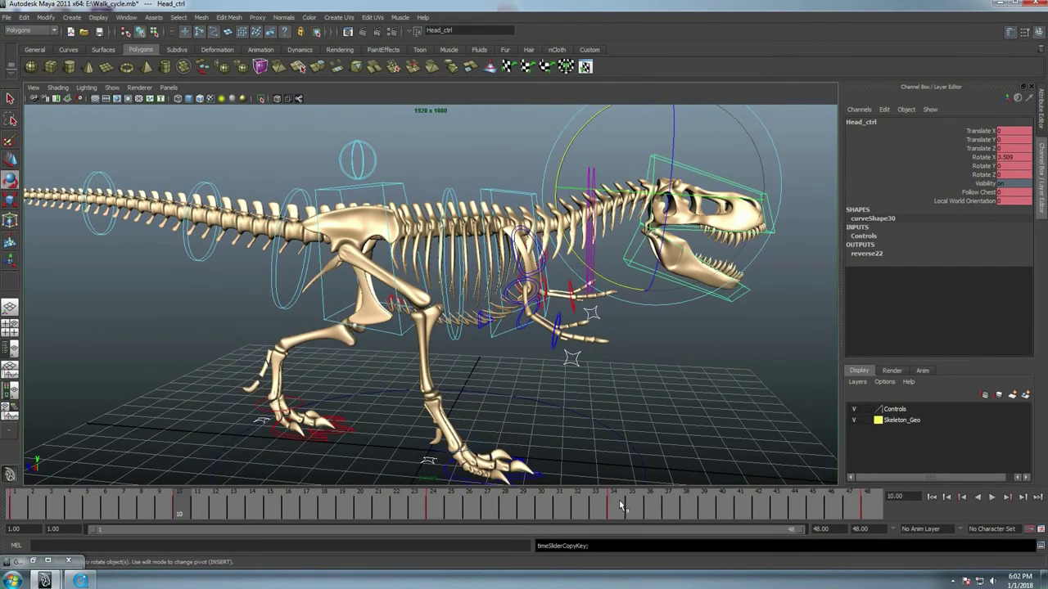
click(621, 507)
right_drag(621, 507, 649, 407)
right_drag(717, 380, 717, 379)
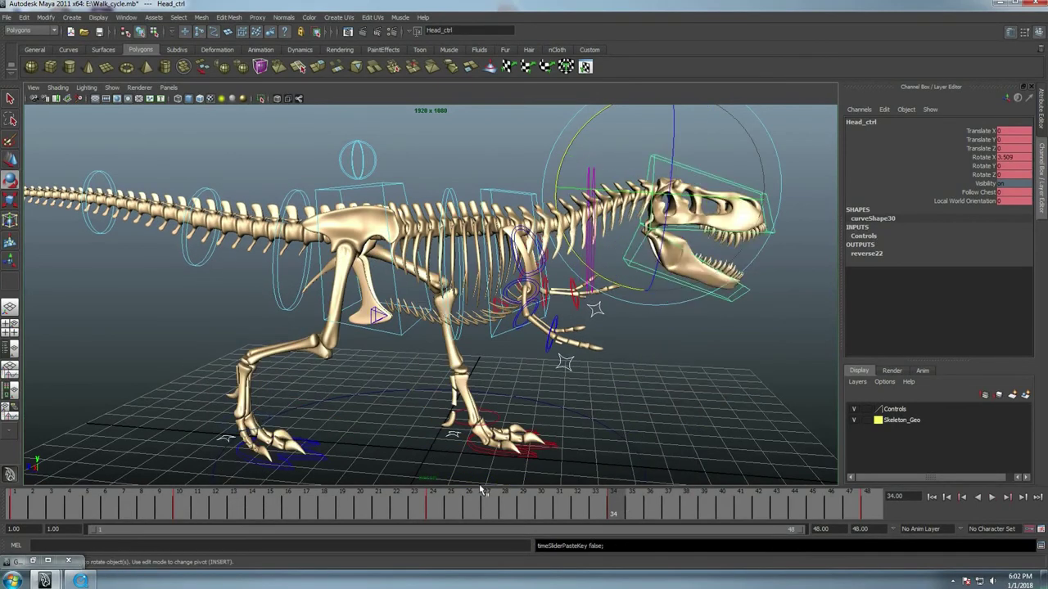
Repaste the frame 1 head keys (Rotate X 17.897) at frame 48 and replay the walk
click(15, 508)
right_click(15, 507)
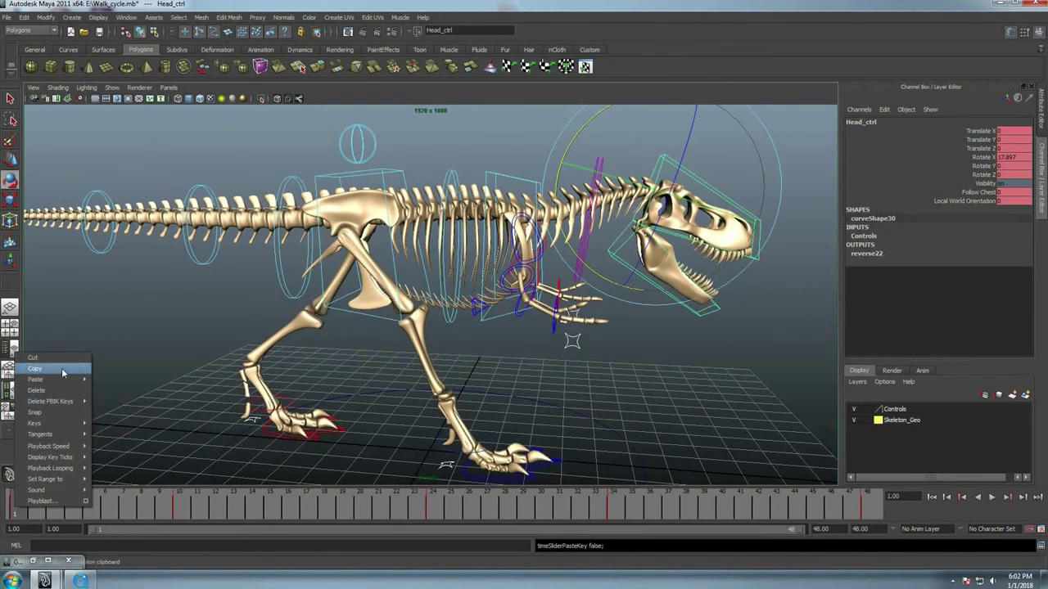
click(62, 372)
click(869, 506)
right_click(875, 499)
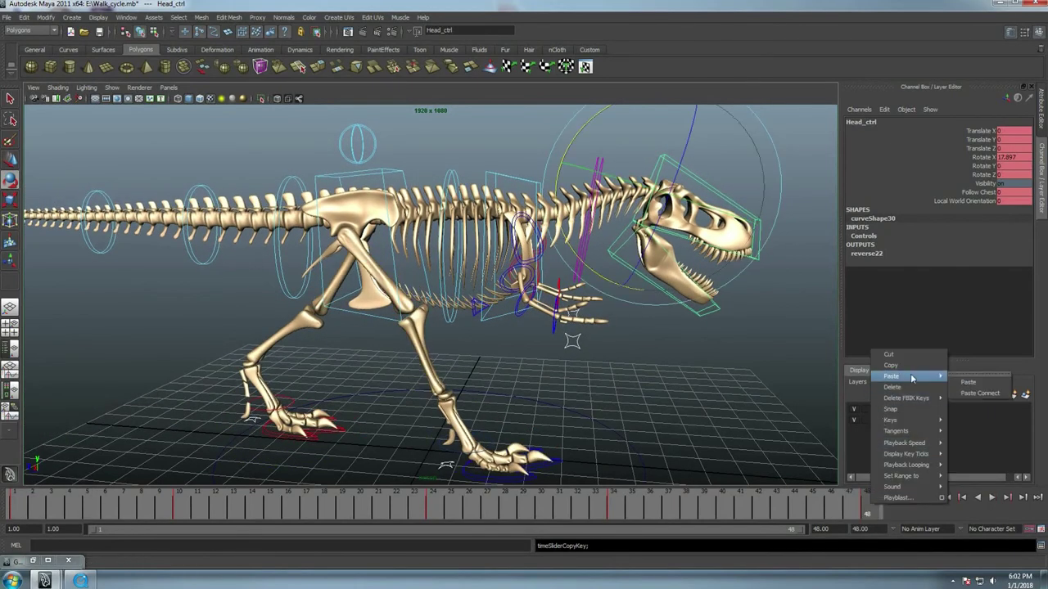
click(966, 384)
key(alt+v)
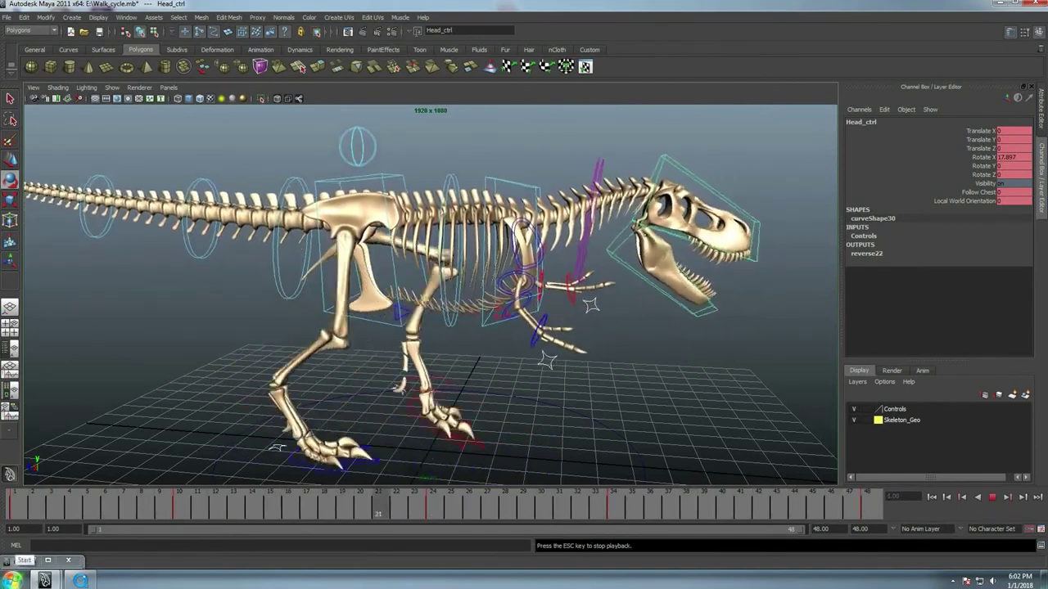
key(Escape)
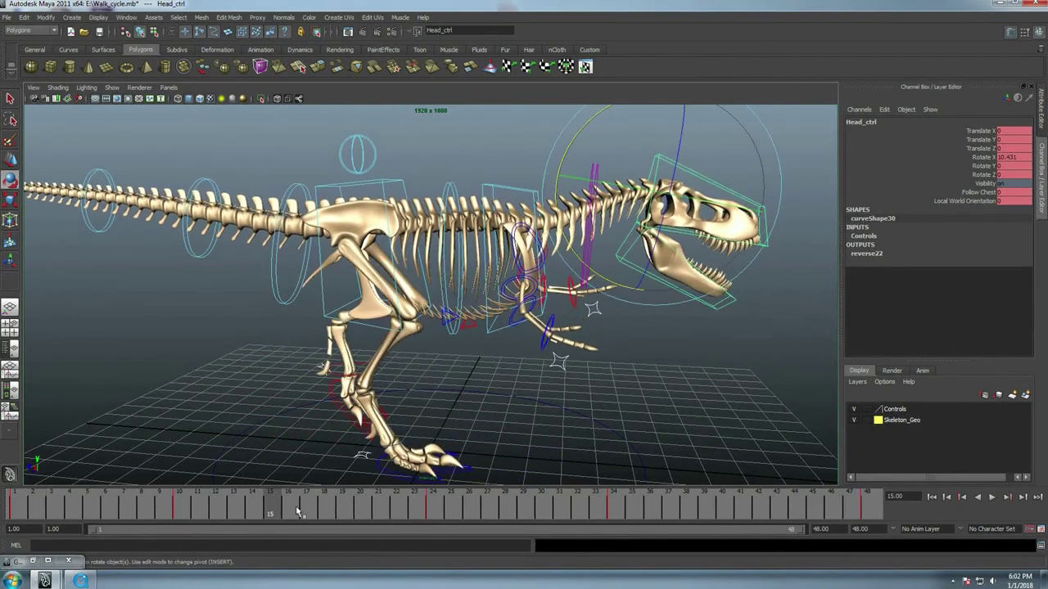
key(alt+v)
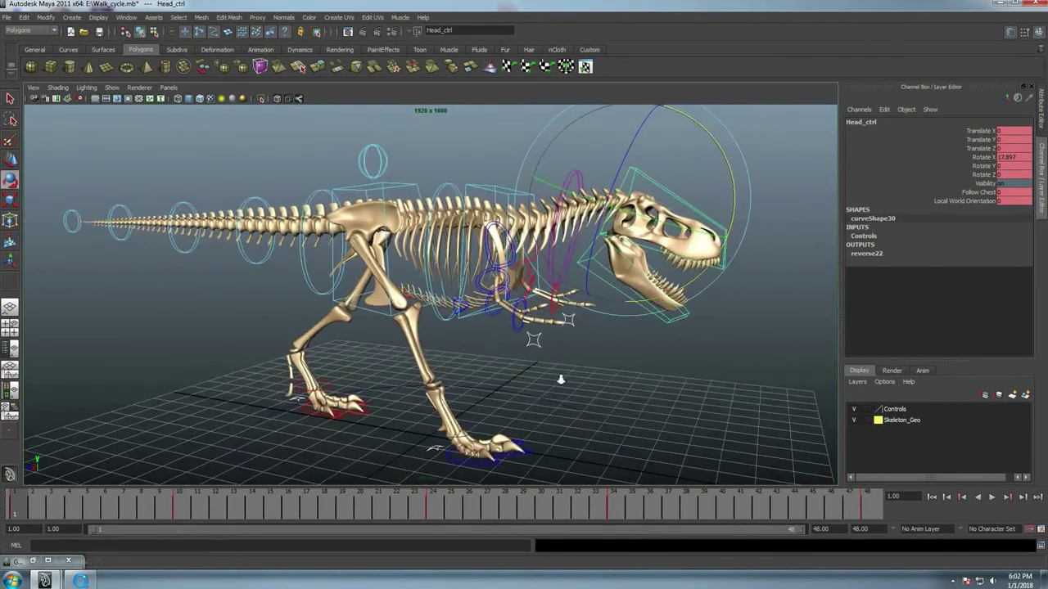
Select Jaw_Ctrl and delete its key at frame 13
click(689, 329)
click(669, 330)
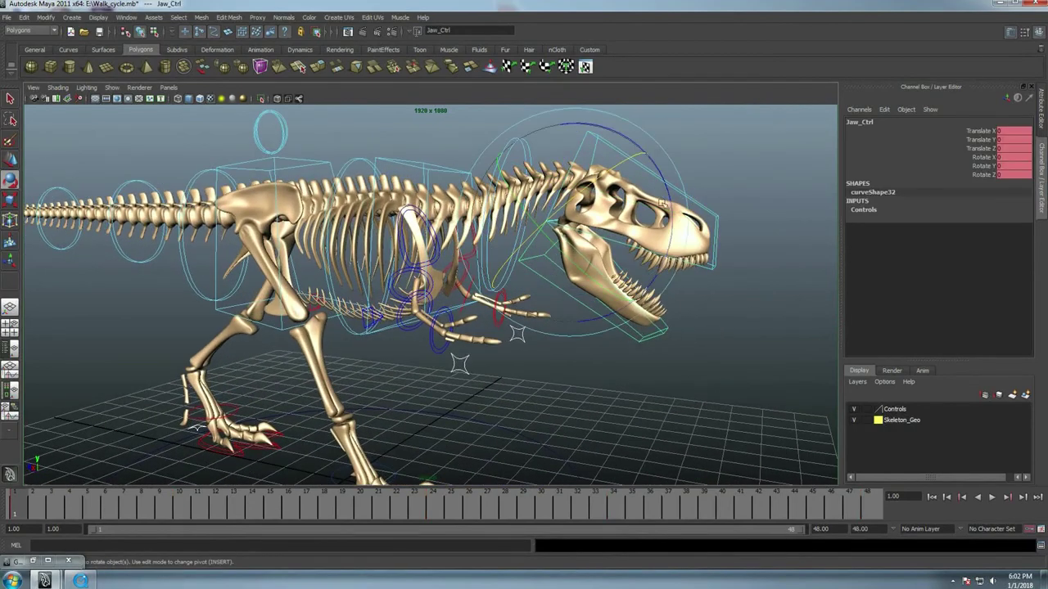
mouse_move(196, 425)
alt+mouse_down()
mouse_move(560, 268)
mouse_move(344, 352)
alt+mouse_up()
key(alt+v)
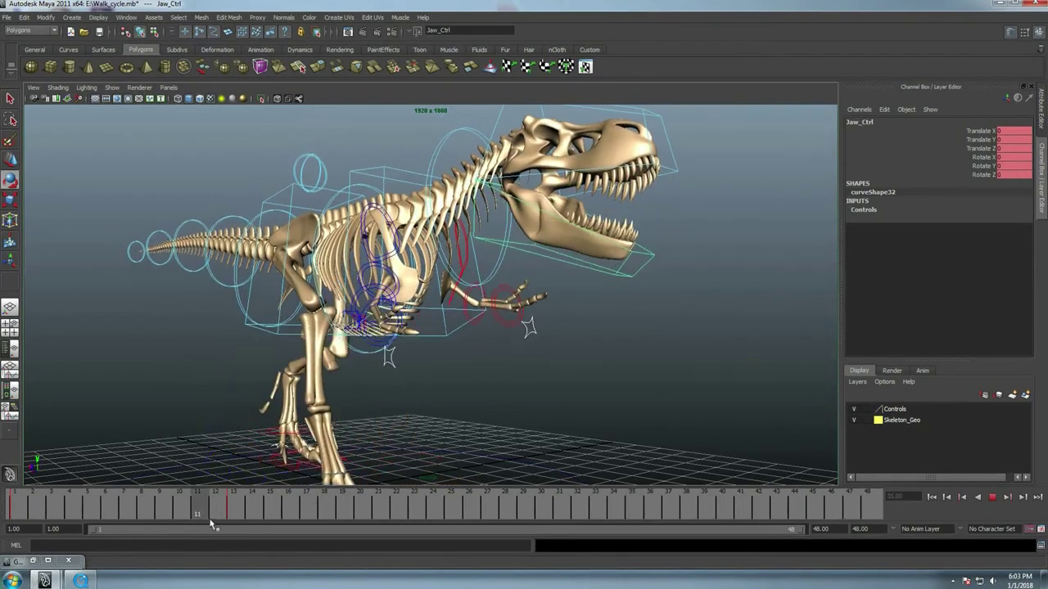
click(235, 517)
right_click(240, 494)
click(277, 387)
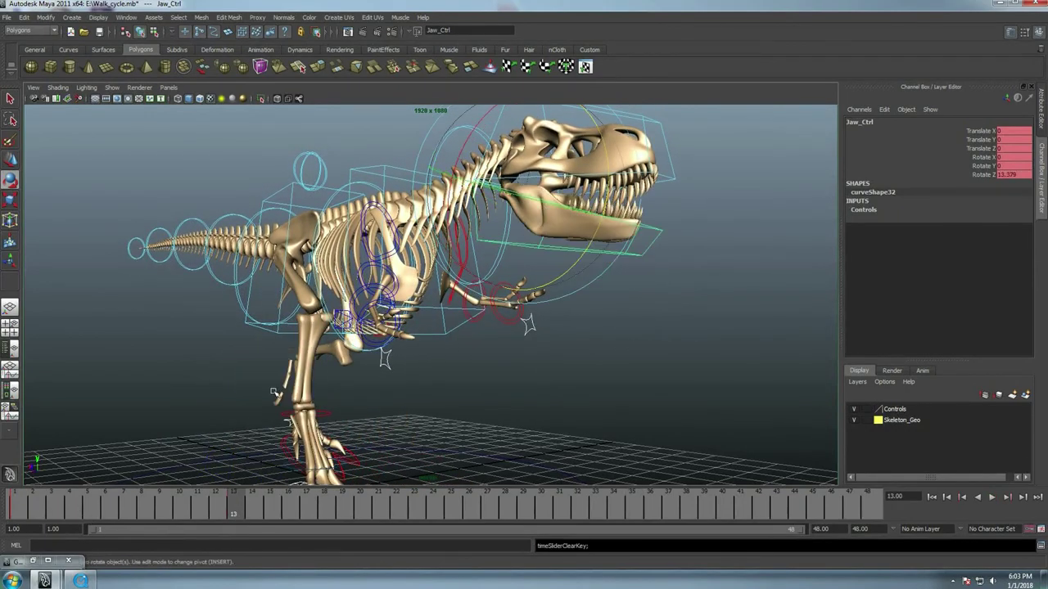
Move the jaw key from frame 21 to frame 22 using Cut and Paste
drag(181, 505, 2, 509)
key(alt+v)
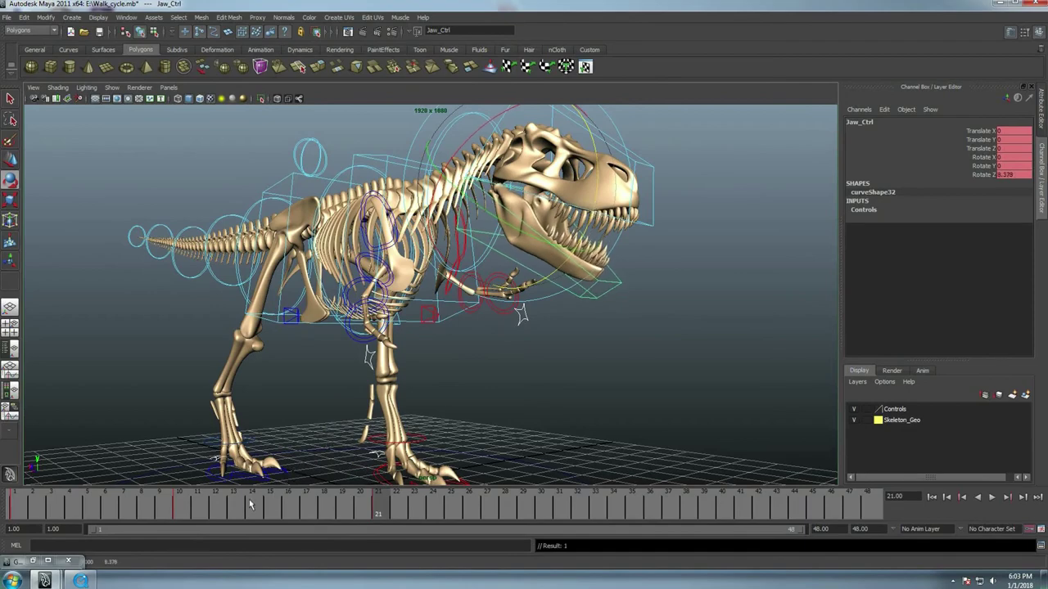
key(alt+v)
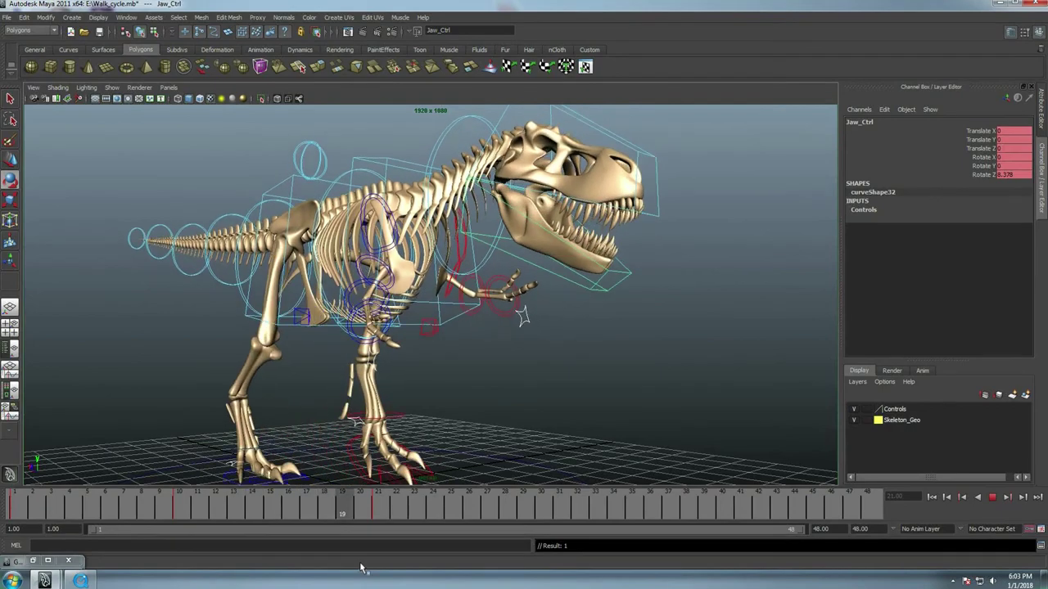
key(alt+v)
key(e)
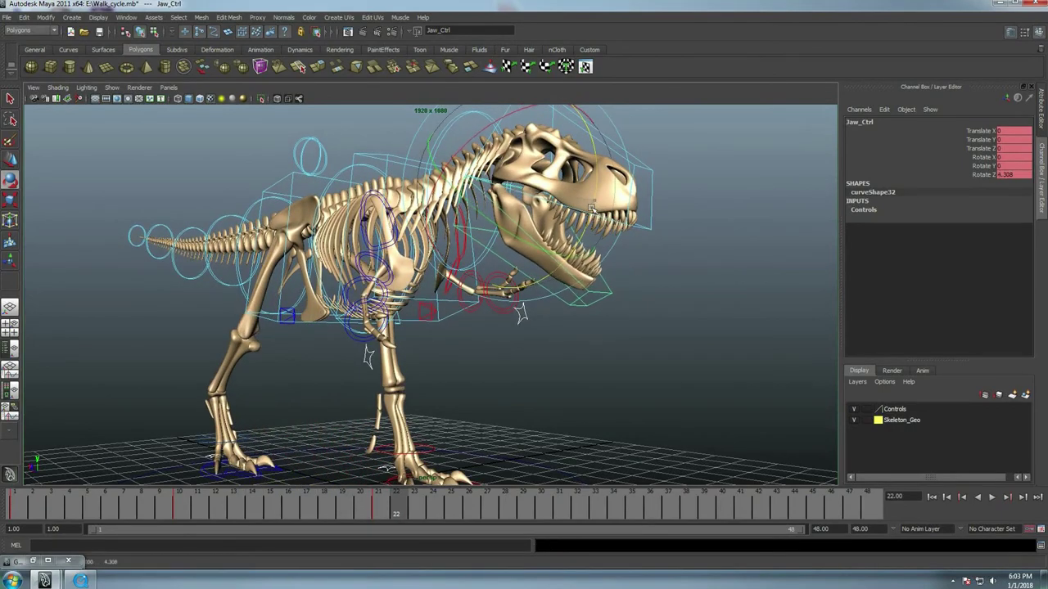
key(alt+v)
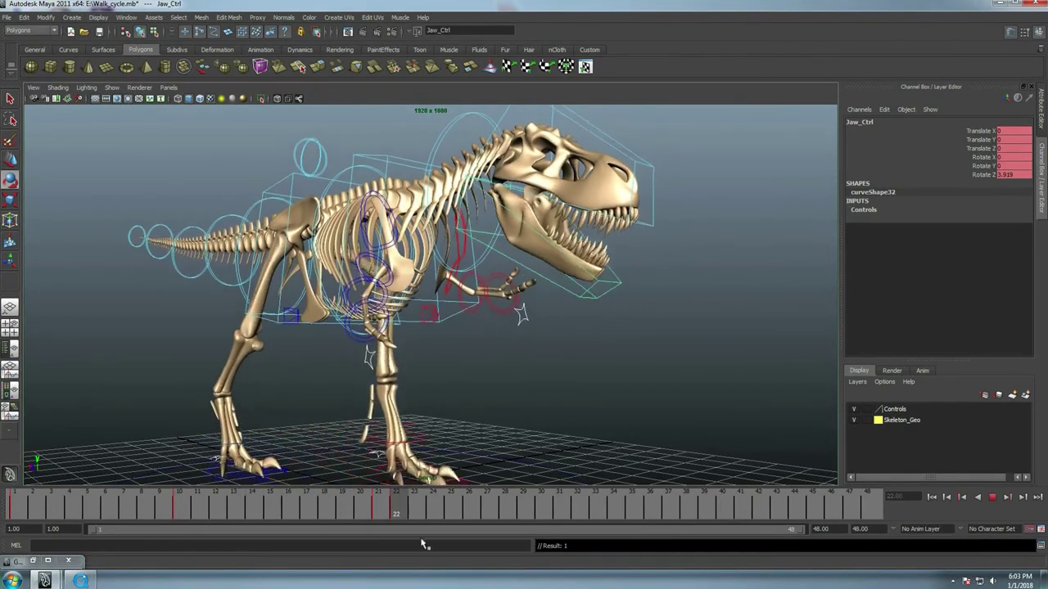
click(386, 514)
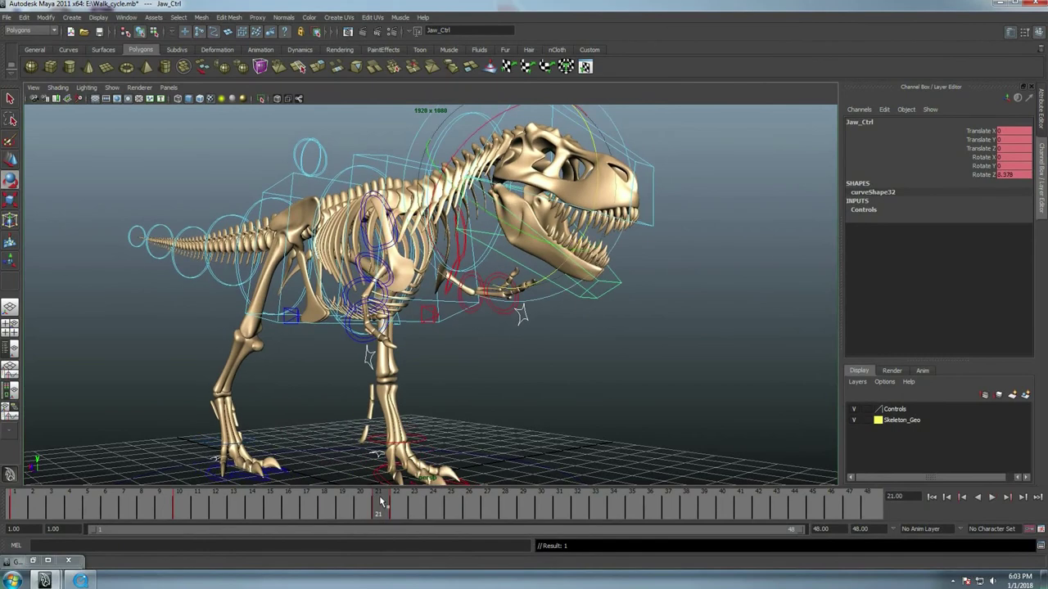
right_click(378, 501)
click(409, 346)
click(396, 501)
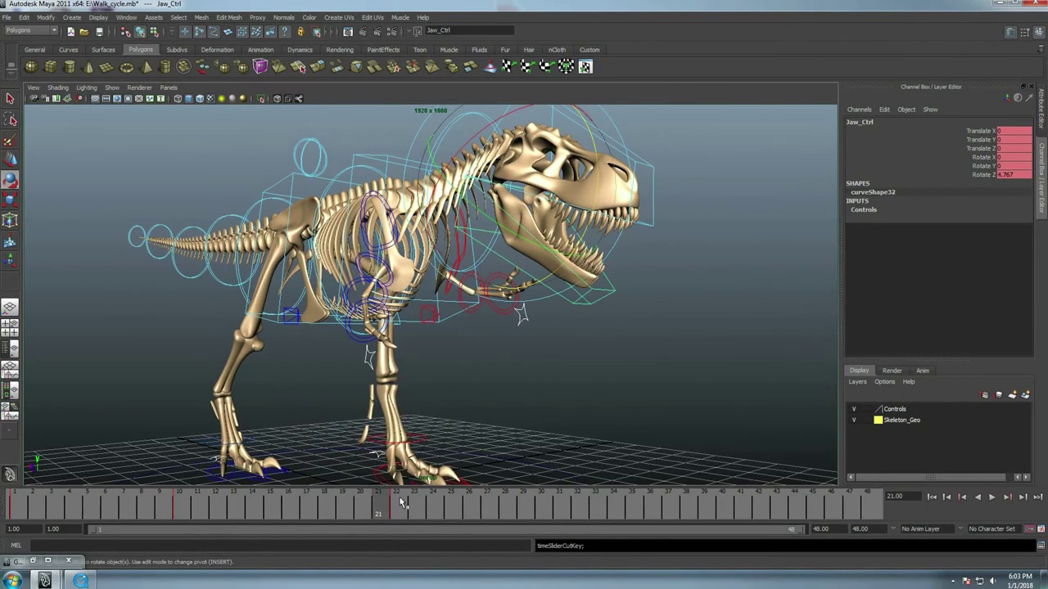
right_click(396, 501)
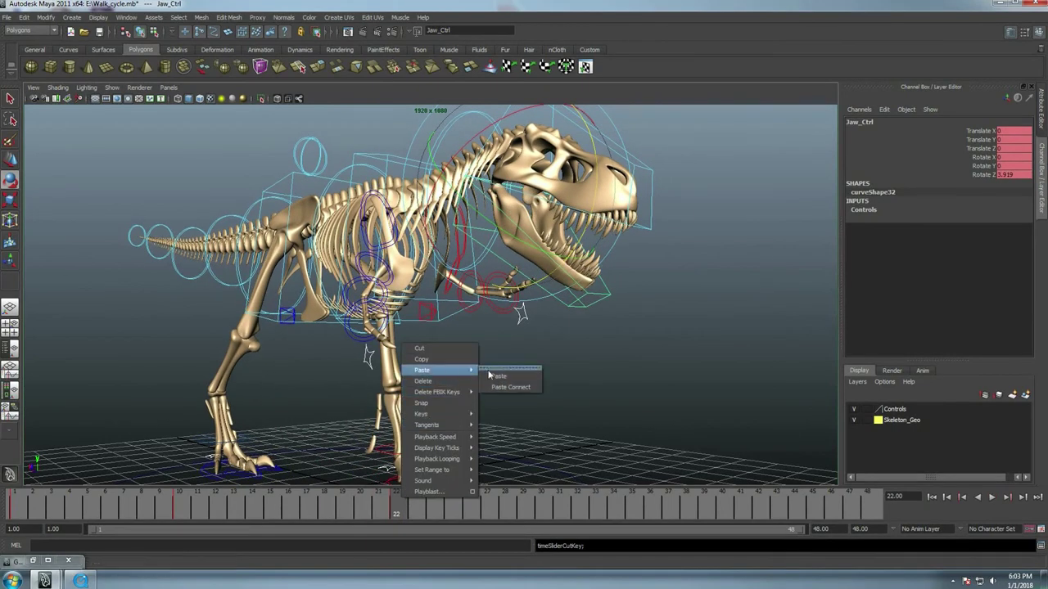
click(496, 375)
Copy the frame 1 jaw key (Rotate Z 13.379) and paste it at frame 48
key(alt+v)
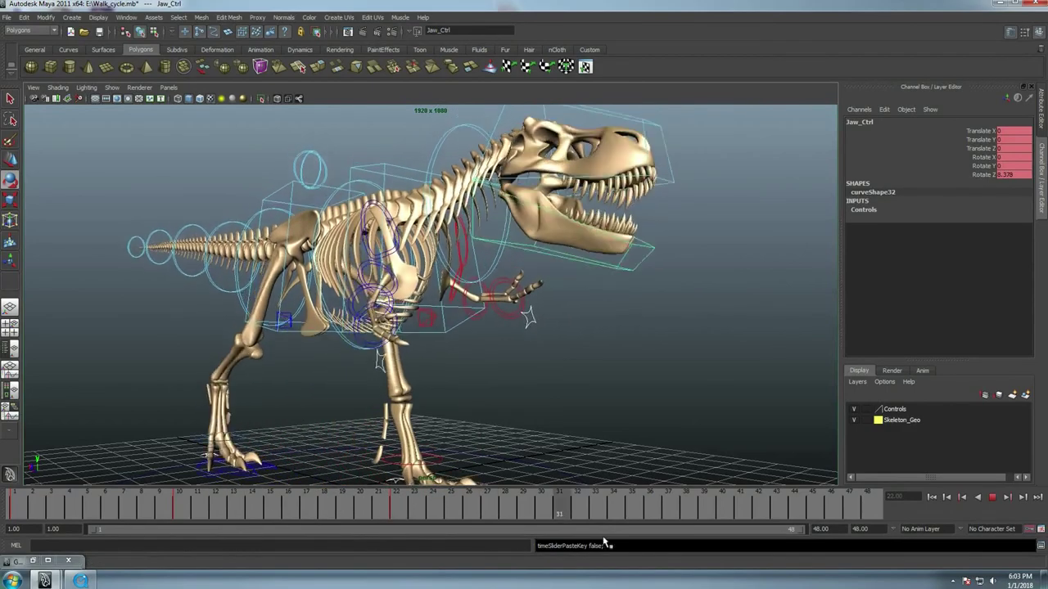
key(alt+v)
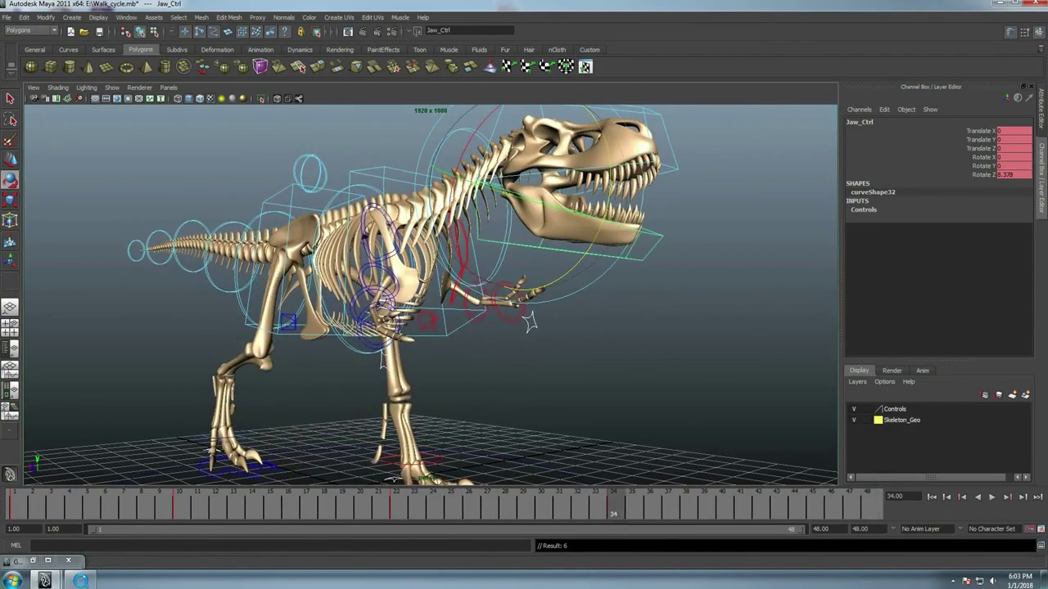
drag(746, 508, 881, 496)
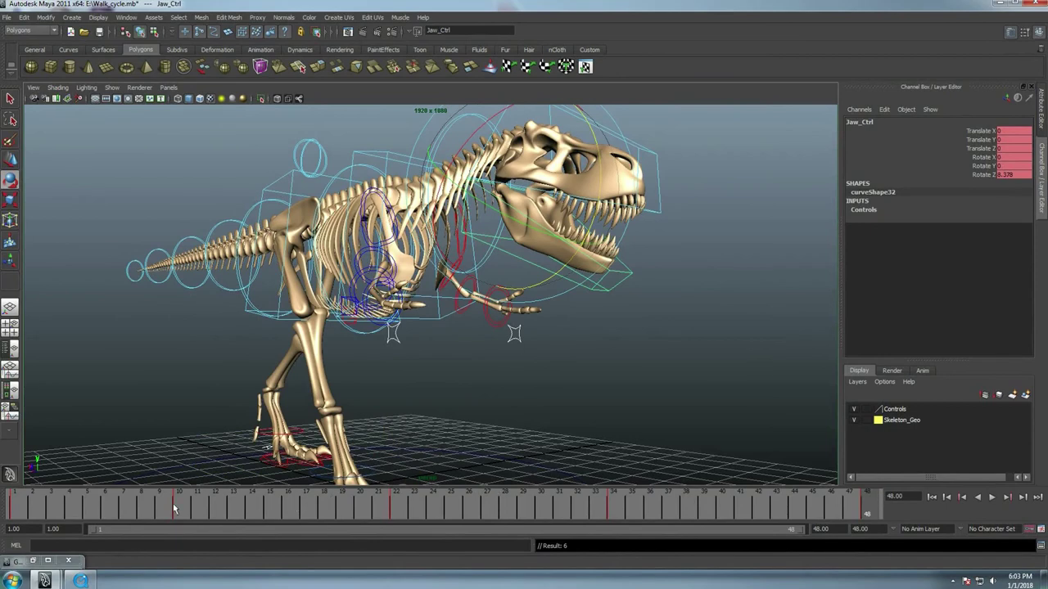
right_click(10, 511)
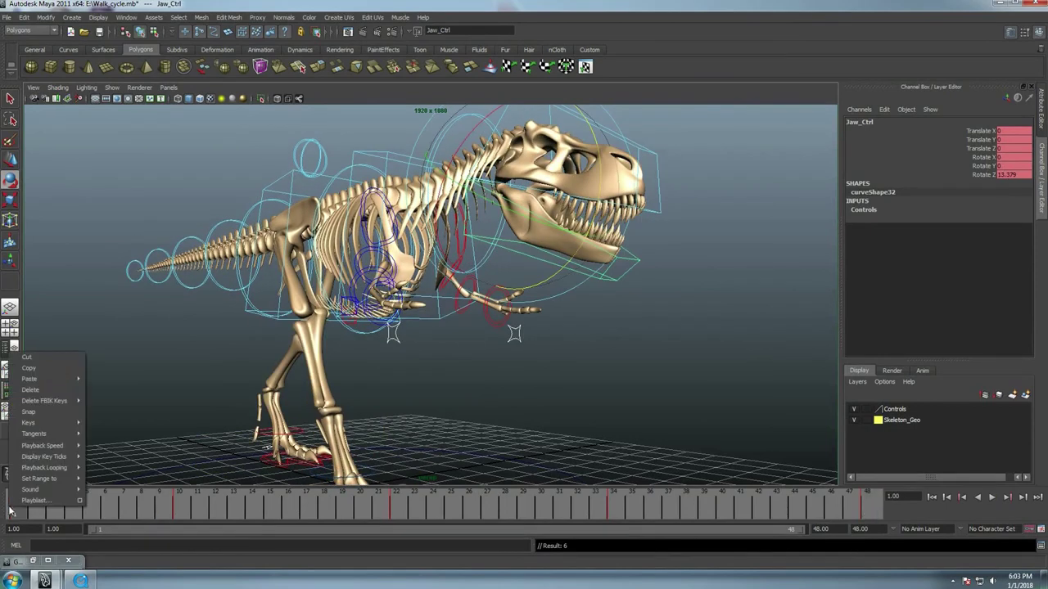
click(56, 370)
right_click(867, 505)
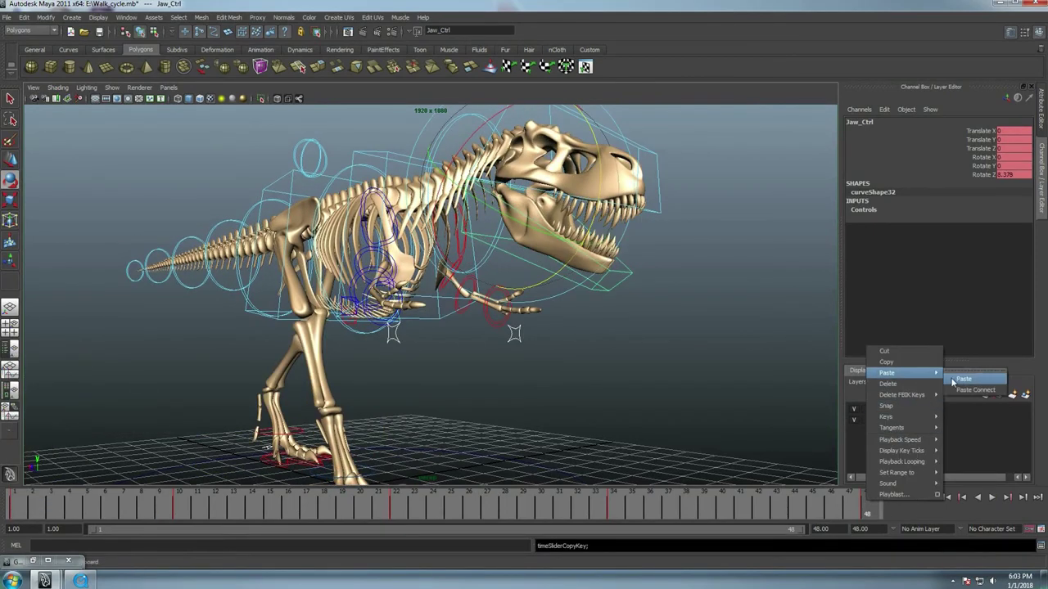
click(955, 381)
Play the looping walk from frame 1 while orbiting toward a side view
drag(769, 521, 14, 507)
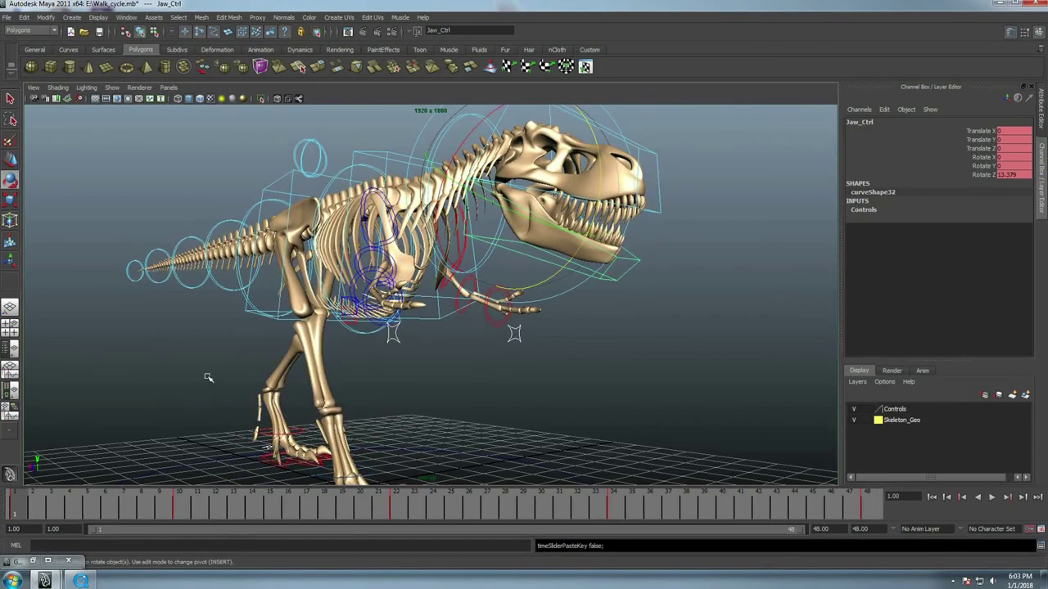
key(alt+v)
mouse_move(208, 377)
alt+mouse_down()
mouse_move(395, 327)
mouse_move(455, 333)
alt+mouse_up()
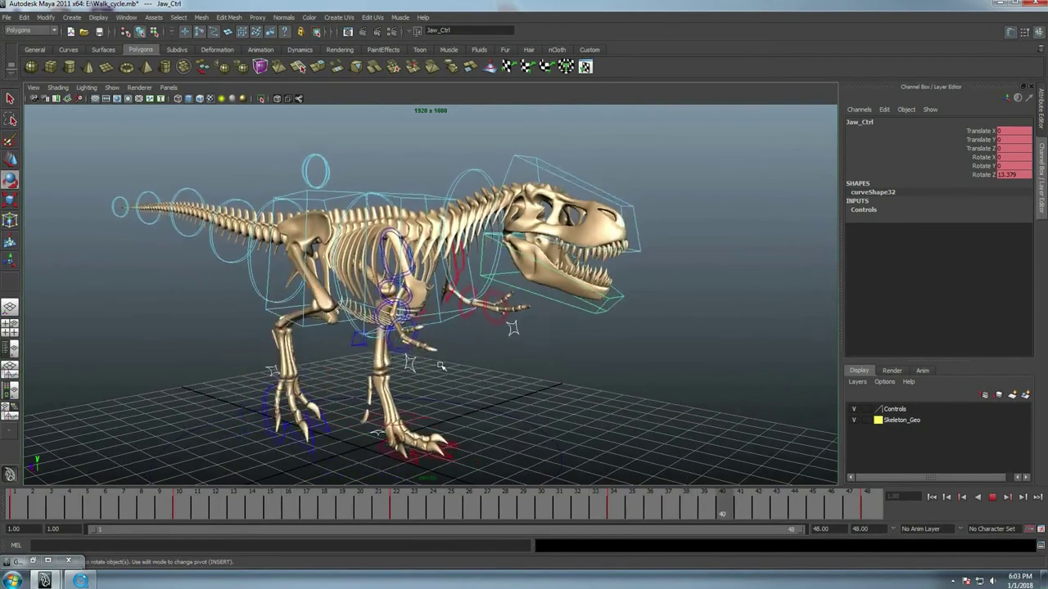
key(Escape)
Set the viewport Show menu to None, then Polygons only, hiding the rig controls
key(alt+v)
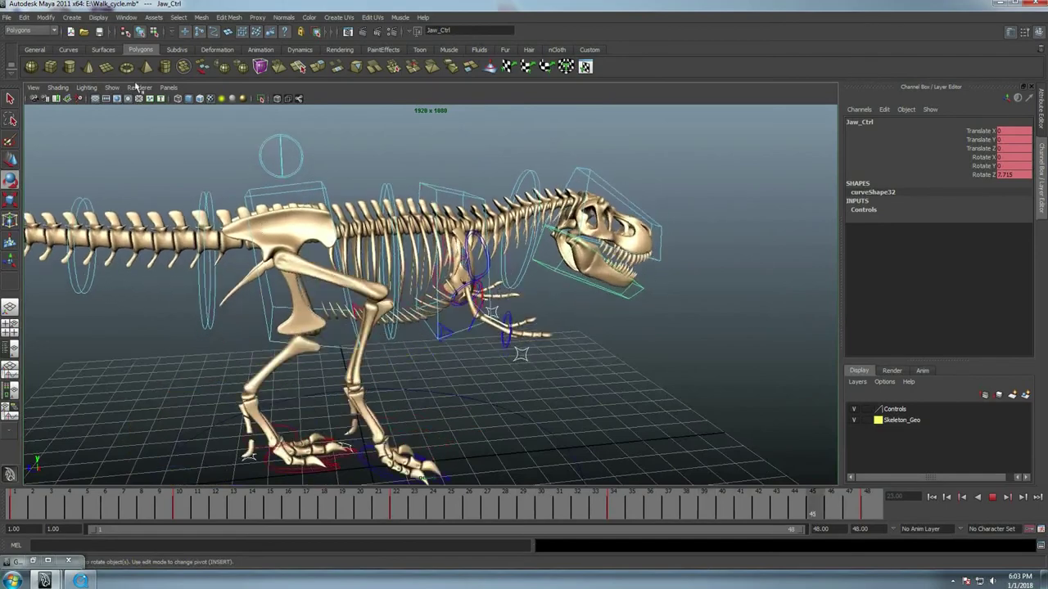
click(111, 87)
key(Escape)
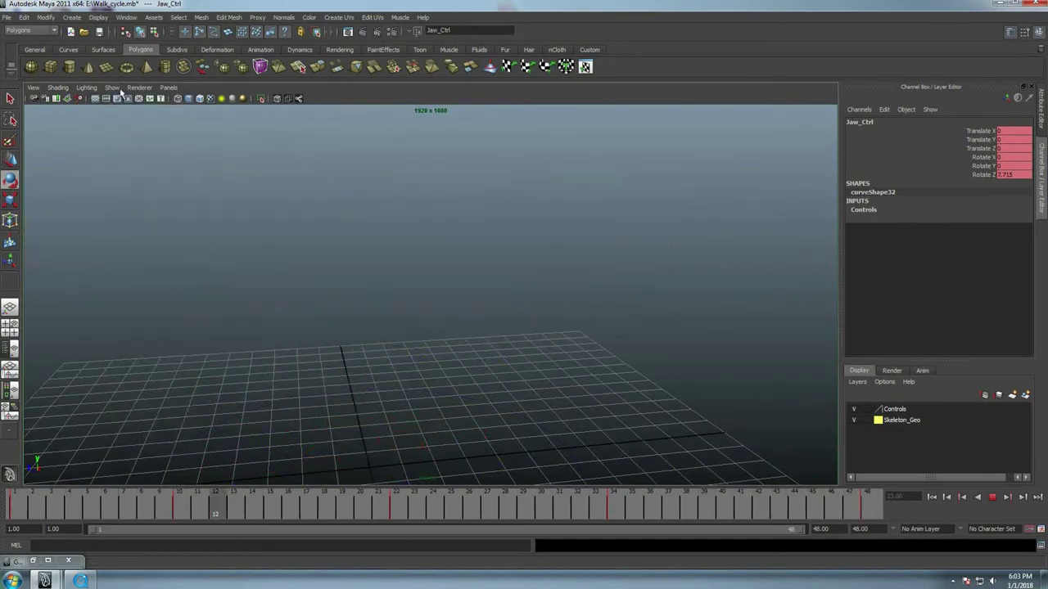
click(112, 87)
click(135, 156)
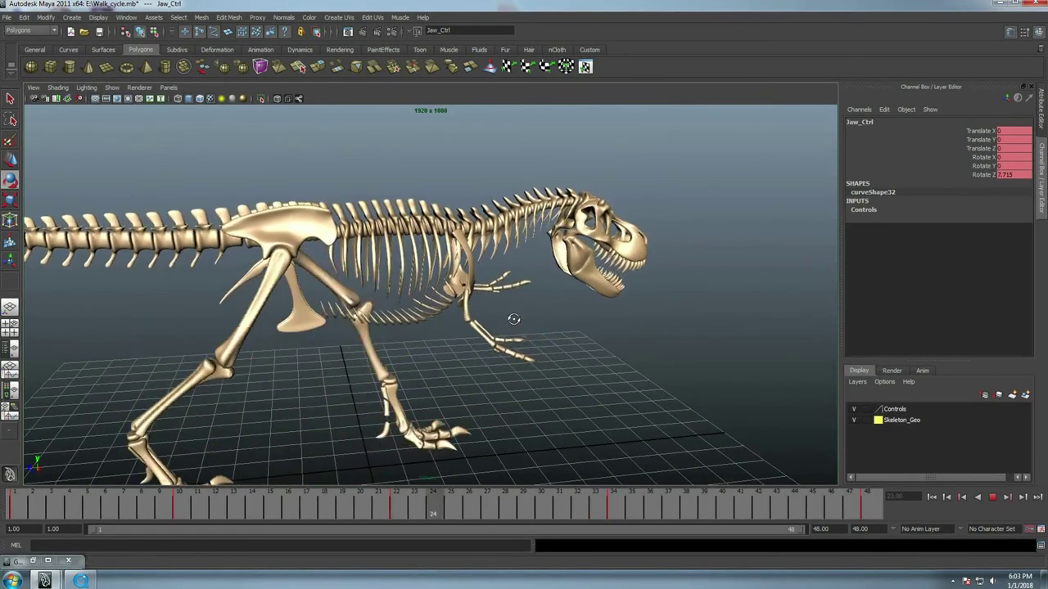
Hide the interface with Ctrl+Space and orbit around the skeleton during playback
mouse_move(514, 319)
alt+mouse_down()
mouse_move(456, 330)
mouse_move(475, 292)
mouse_move(500, 316)
alt+mouse_up()
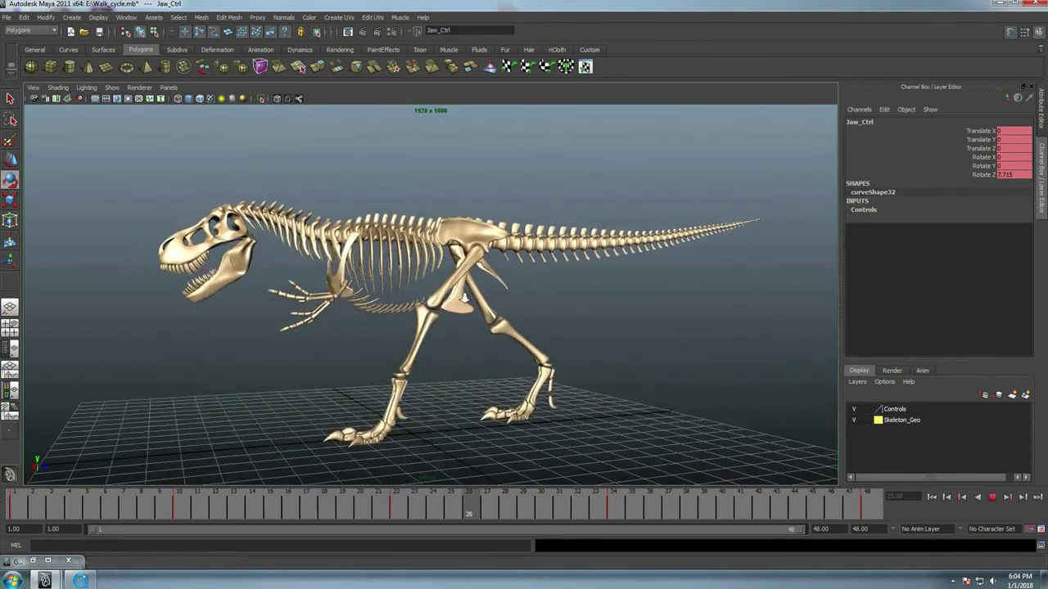
key(ctrl+space)
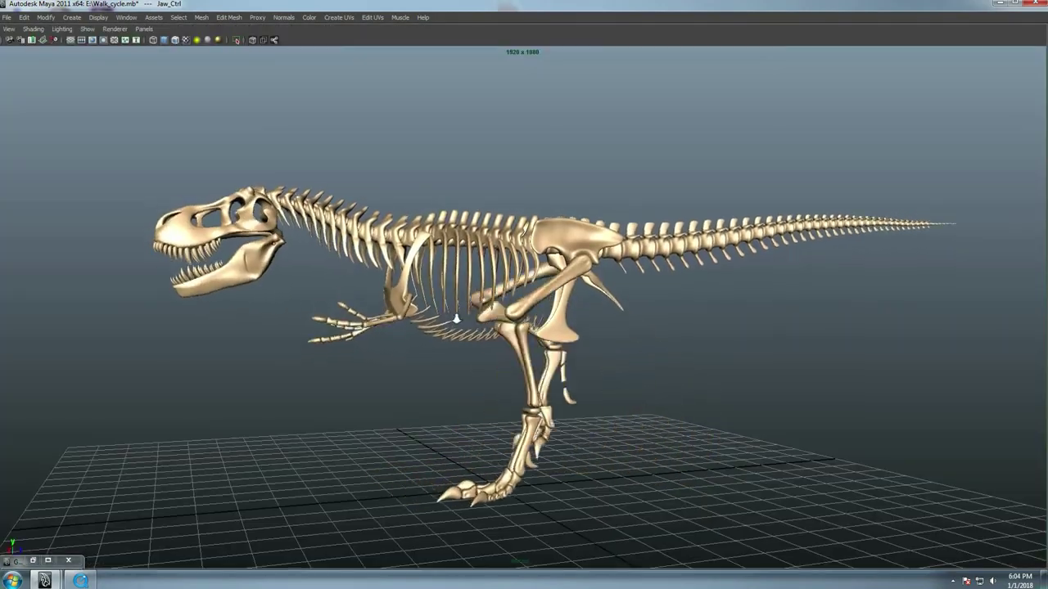
mouse_move(530, 323)
alt+mouse_down()
mouse_move(665, 344)
mouse_move(564, 365)
mouse_move(536, 354)
alt+mouse_up()
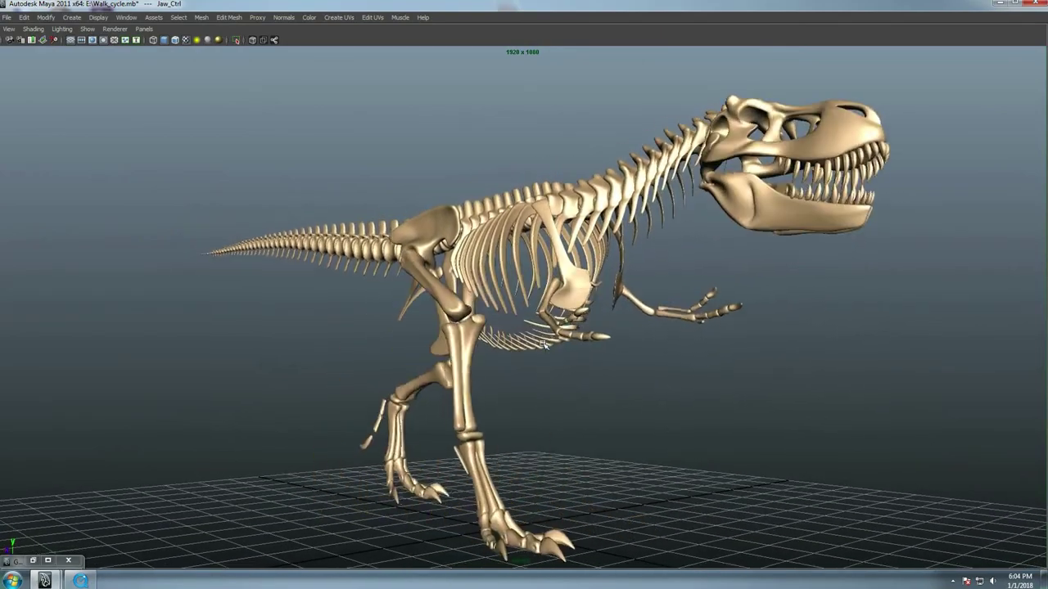
mouse_move(865, 254)
alt+mouse_down()
mouse_move(679, 280)
mouse_move(659, 377)
alt+mouse_up()
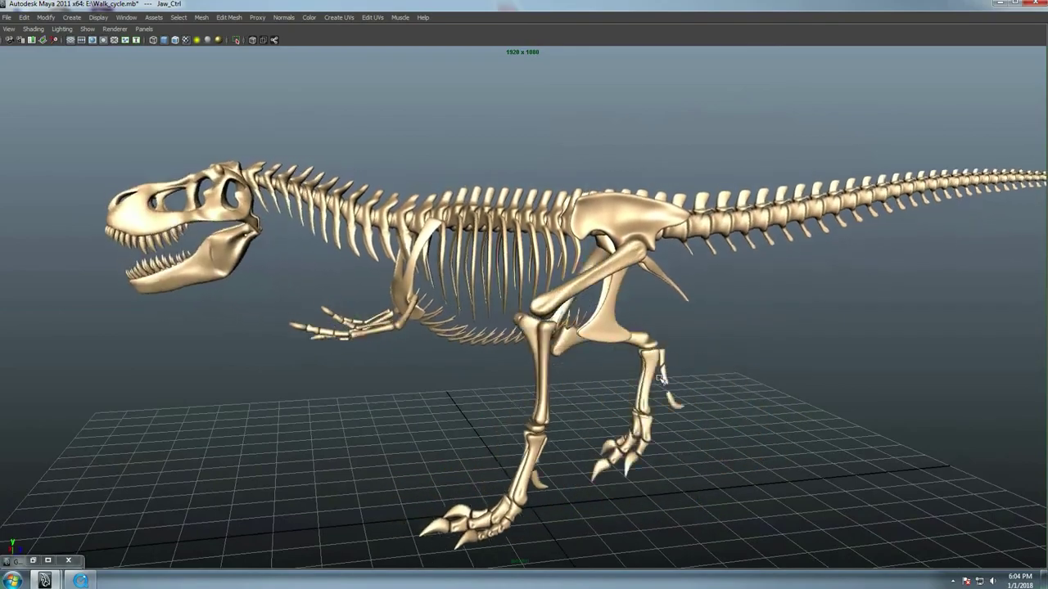
mouse_move(619, 368)
alt+mouse_down()
mouse_move(711, 355)
mouse_move(674, 346)
mouse_move(739, 358)
alt+mouse_up()
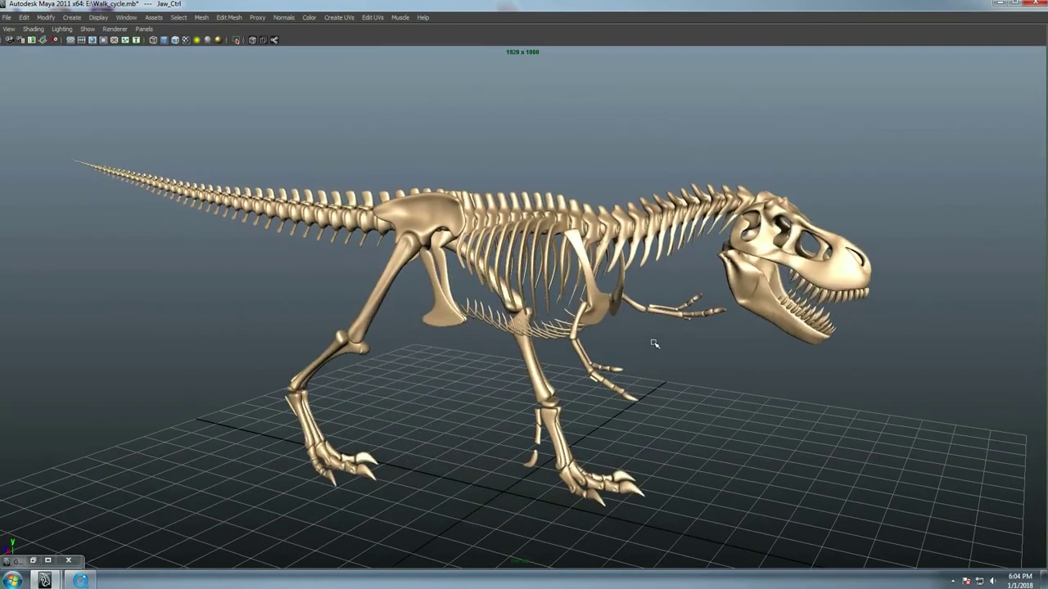
mouse_move(654, 343)
alt+mouse_down()
mouse_move(563, 366)
mouse_move(571, 357)
alt+mouse_up()
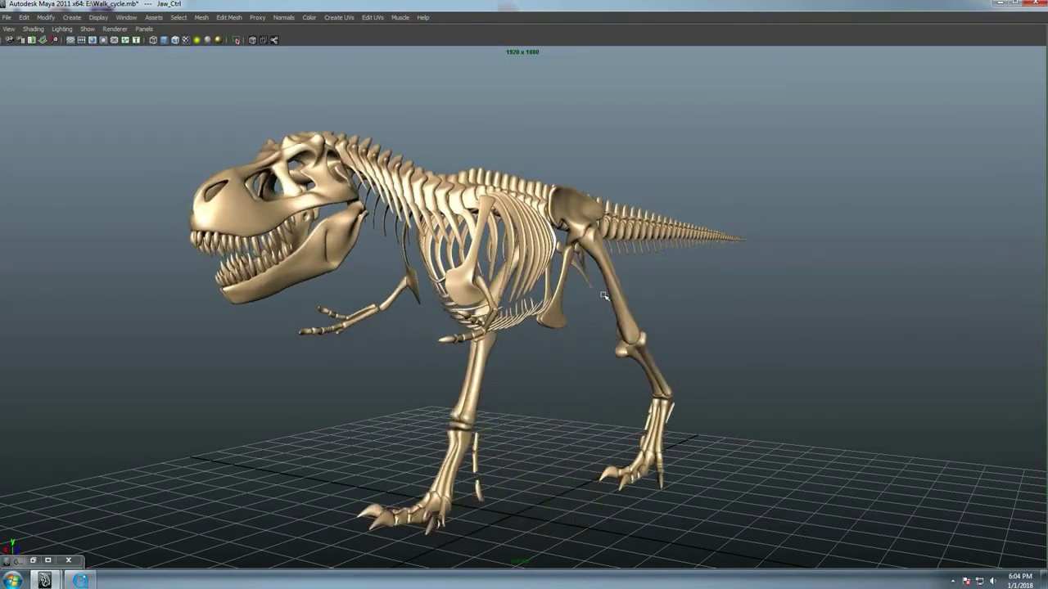
click(952, 581)
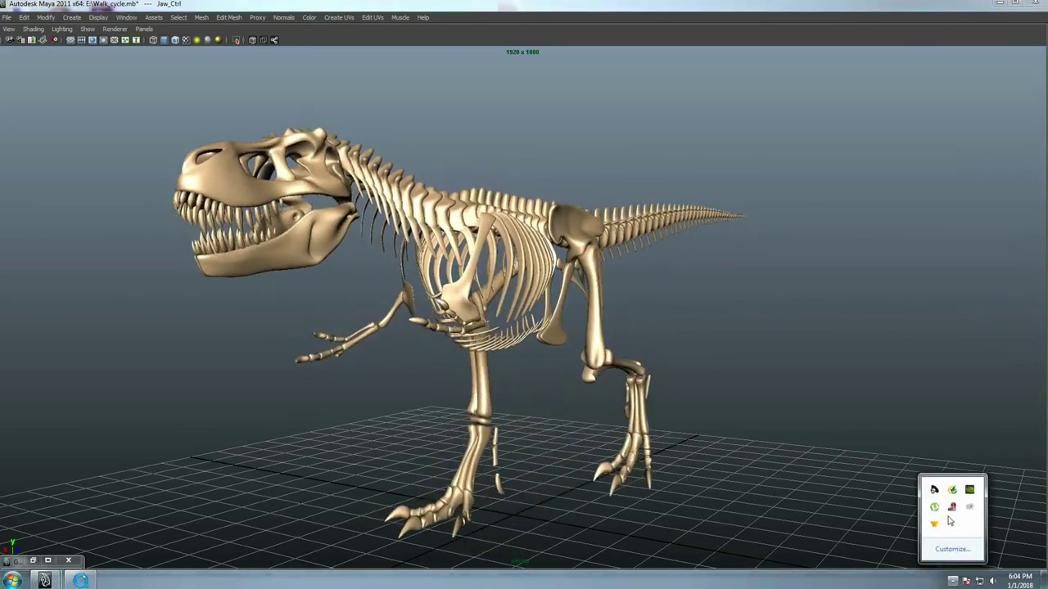